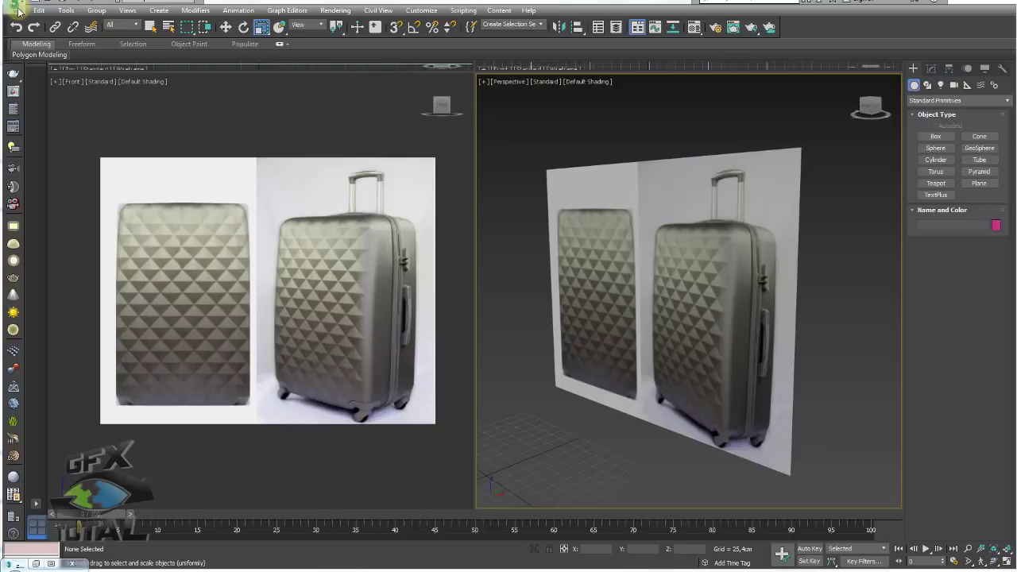
Restore and enlarge the zoom.jpg viewer, zooming and panning to study the suitcase texture.
left_click(36, 566)
left_click_drag(367, 460, 419, 515)
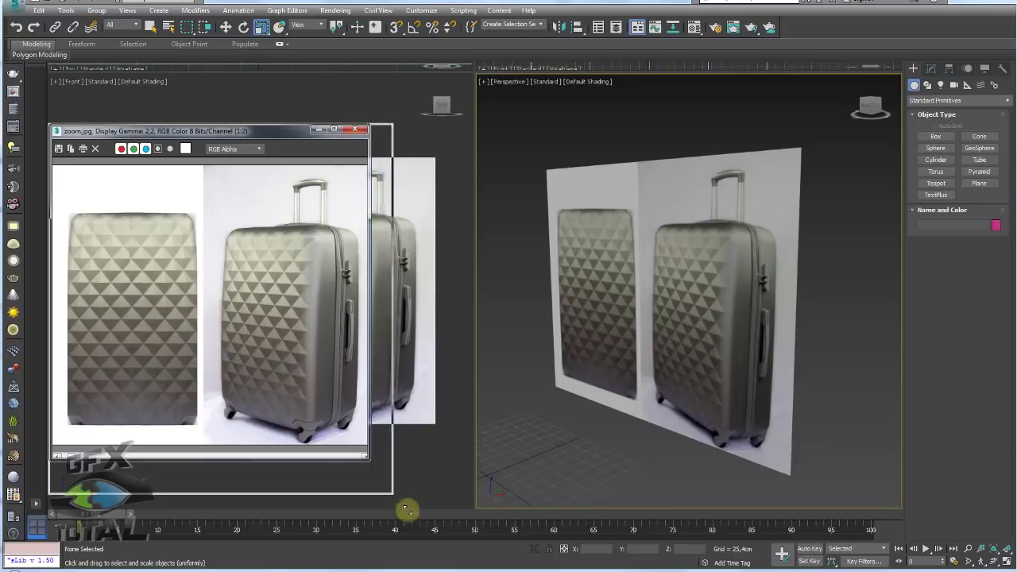
scroll(284, 325, "up", 2)
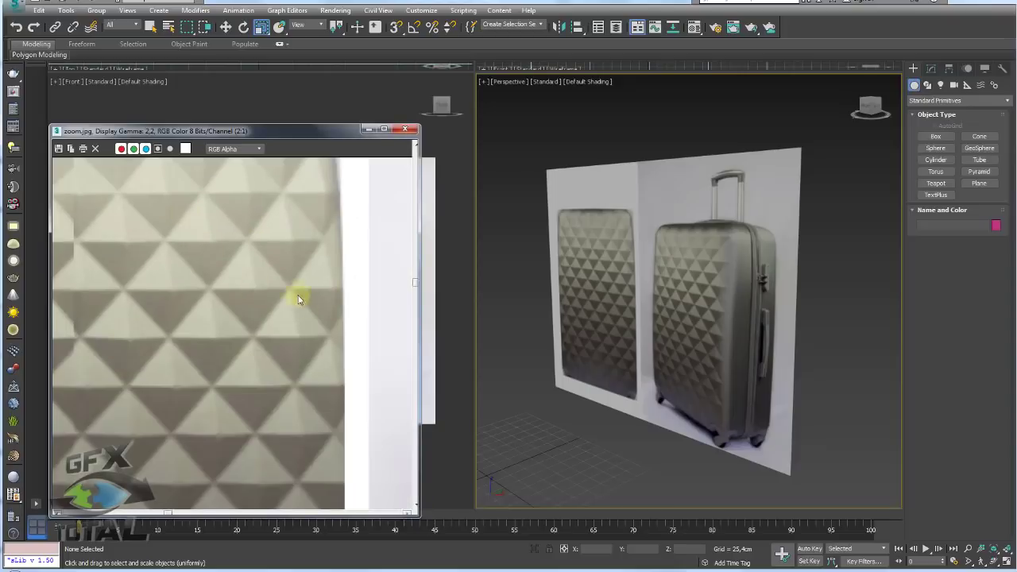
middle_click_drag(251, 378, 295, 295)
mouse_move(177, 265)
middle_mouse_down()
mouse_move(227, 363)
mouse_move(309, 347)
mouse_move(179, 331)
mouse_move(238, 268)
middle_mouse_up()
scroll(333, 297, "down", 2)
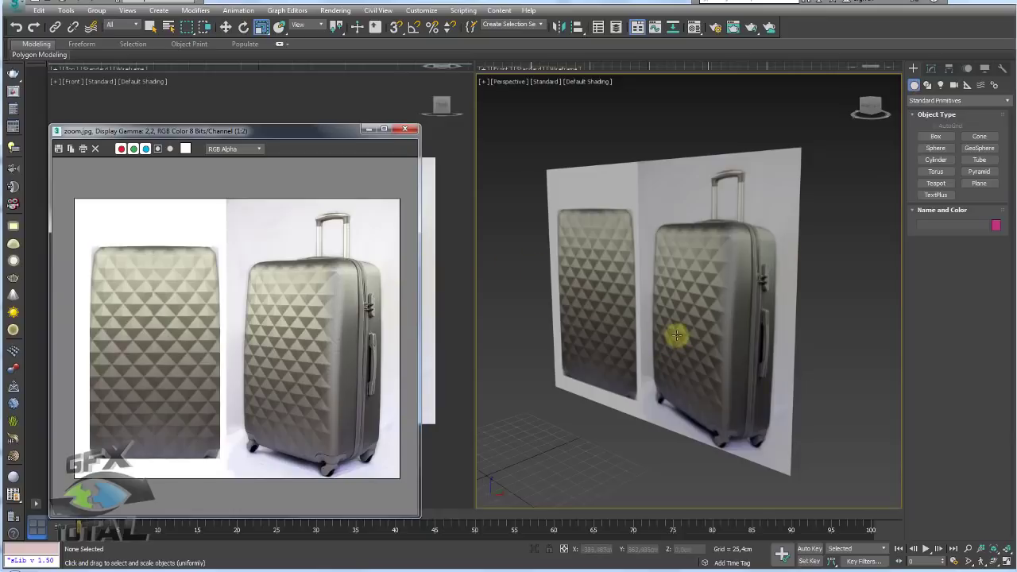
Zoom in to mark up the triangular studs, then zoom out and put the viewer away.
scroll(693, 305, "up", 5)
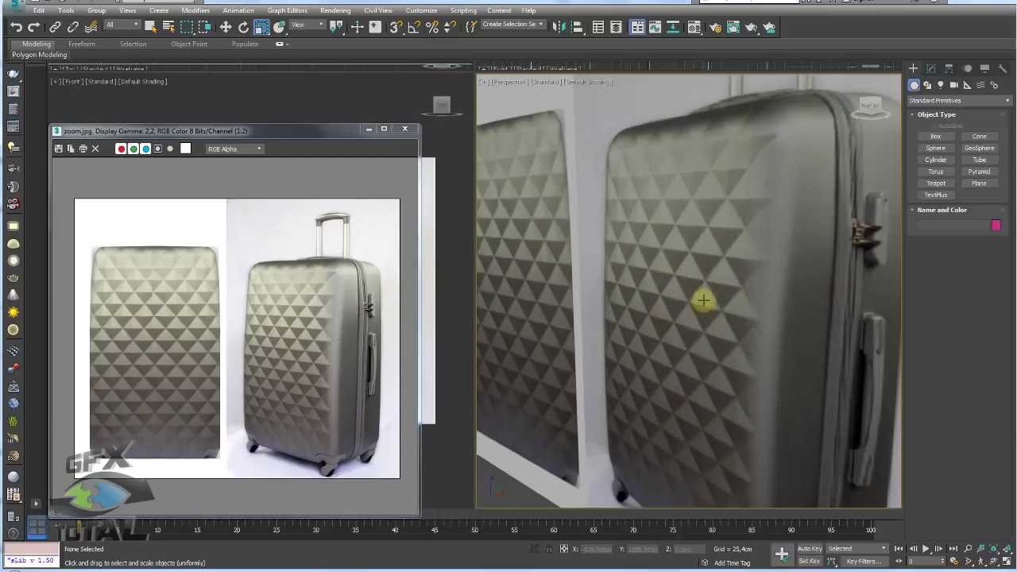
mouse_move(705, 283)
left_mouse_down()
mouse_move(727, 315)
mouse_move(708, 295)
mouse_move(694, 306)
mouse_move(709, 331)
left_mouse_up()
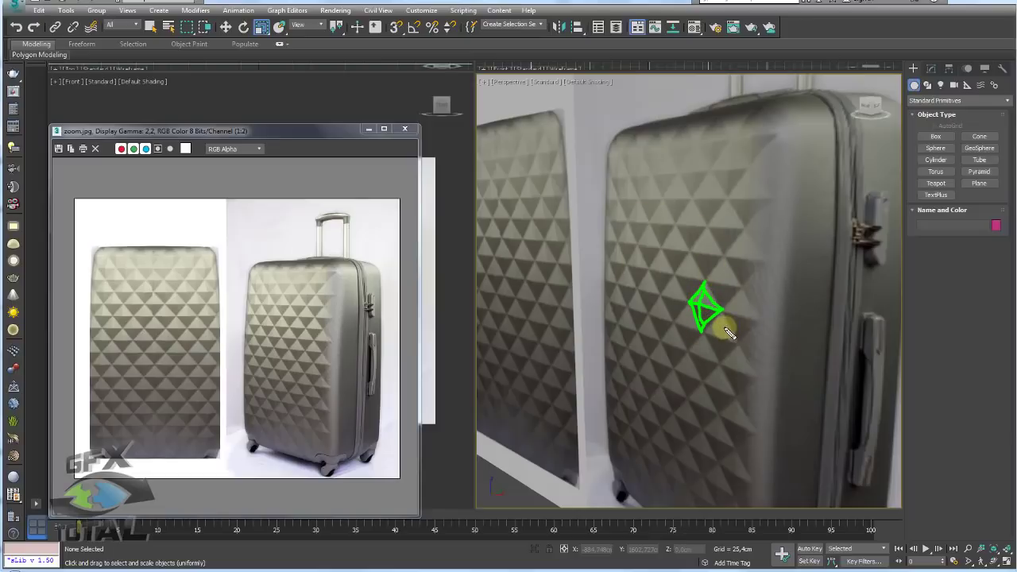
scroll(722, 319, "down", 3)
scroll(714, 325, "down", 3)
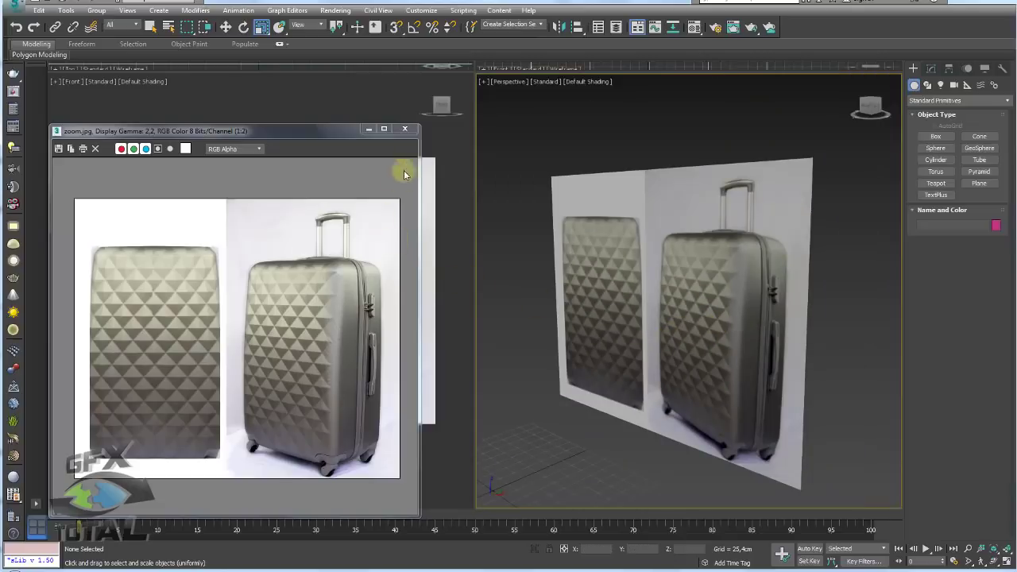
left_click(370, 130)
Select the reference plane and orbit to check Plane001 edge-on and facing the camera.
left_click(674, 266)
mouse_move(674, 265)
middle_mouse_down("alt")
mouse_move(697, 245)
mouse_move(609, 421)
middle_mouse_up("alt")
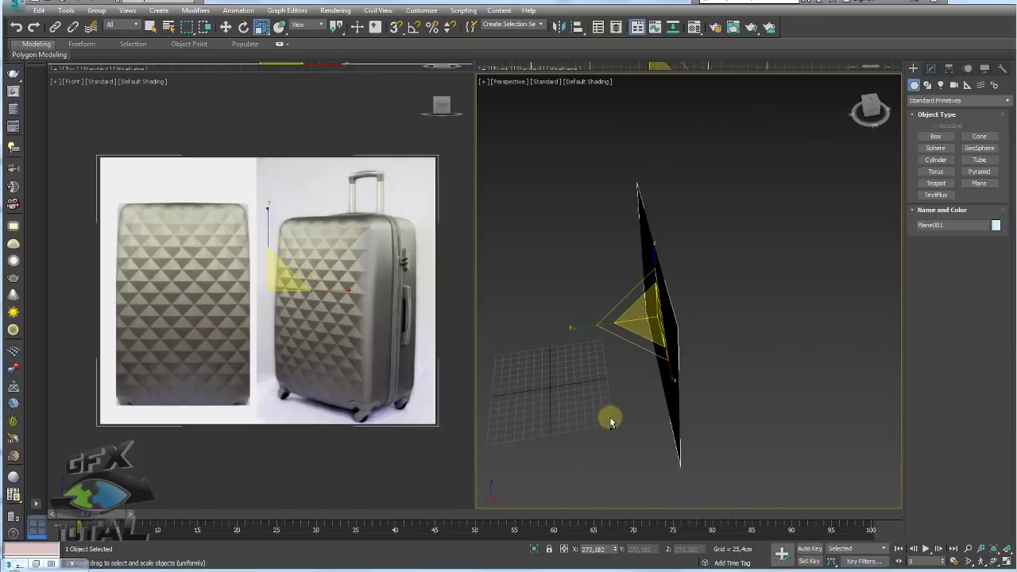
left_click_drag(613, 425, 607, 340)
left_click_drag(537, 382, 582, 381)
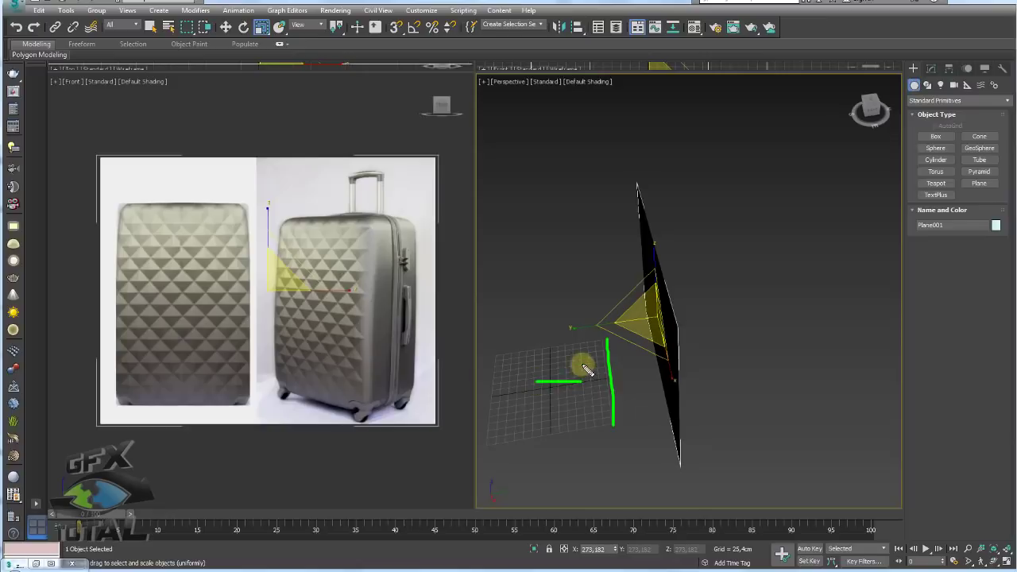
key("Escape")
middle_click_drag(620, 408, 706, 383, "alt")
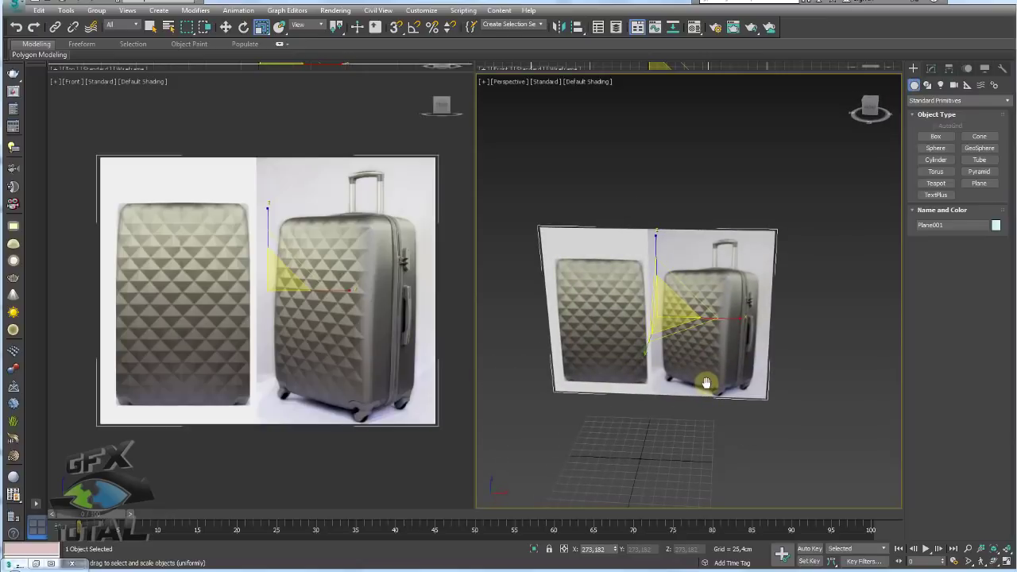
middle_click_drag(283, 340, 256, 327)
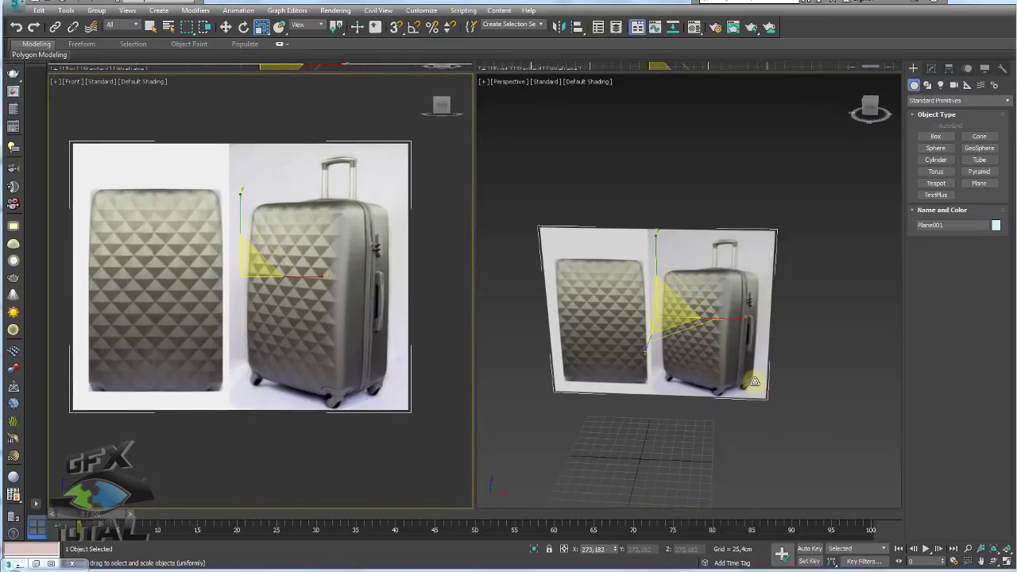
Create Box001 over the left suitcase in the Front view and inspect it with edged faces.
left_click(935, 136)
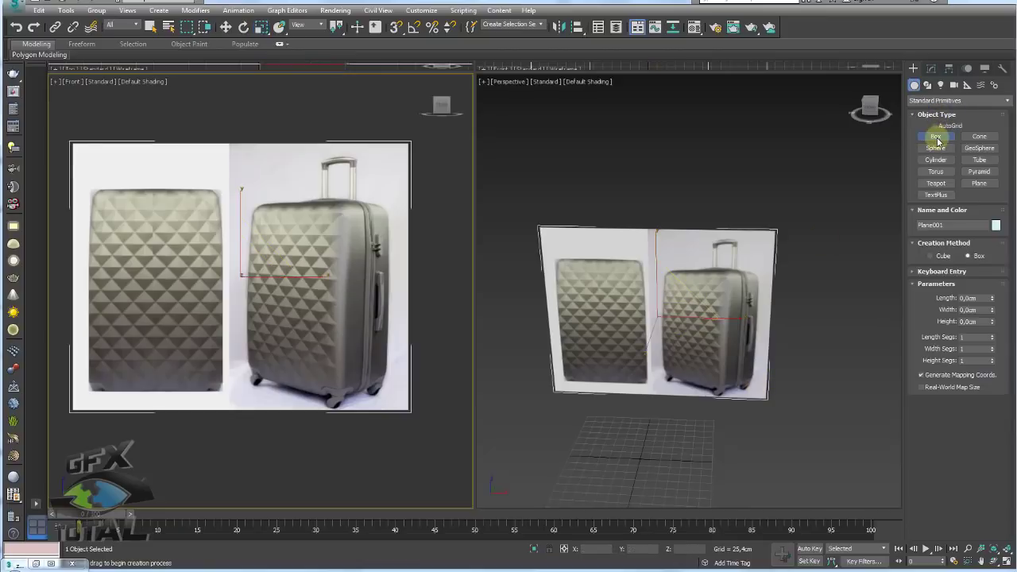
middle_click_drag(162, 255, 232, 257)
mouse_move(157, 189)
left_mouse_down()
mouse_move(276, 387)
mouse_move(288, 390)
left_mouse_up()
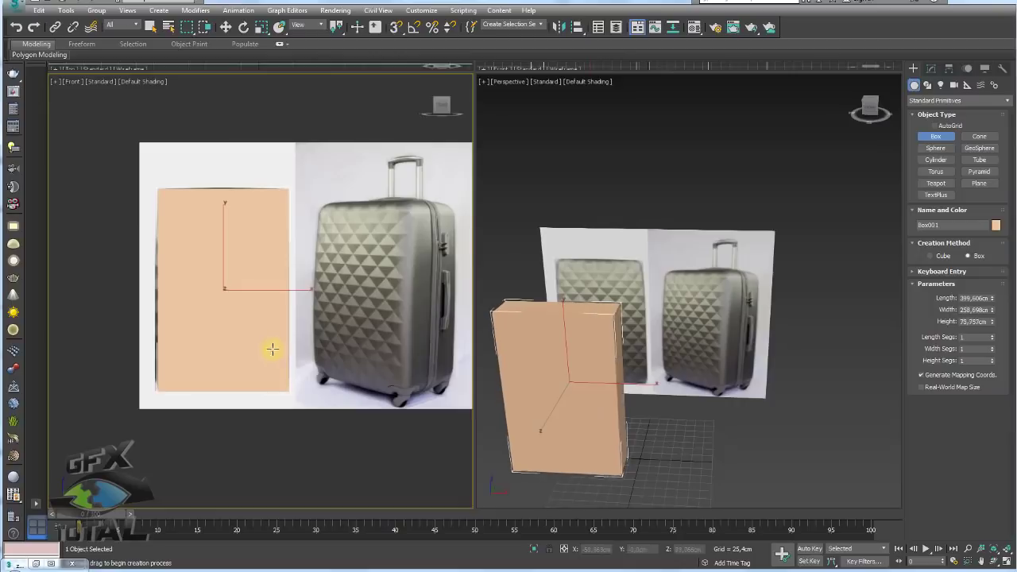
mouse_move(509, 349)
middle_mouse_down("alt")
mouse_move(535, 381)
mouse_move(601, 404)
mouse_move(618, 352)
mouse_move(764, 332)
middle_mouse_up("alt")
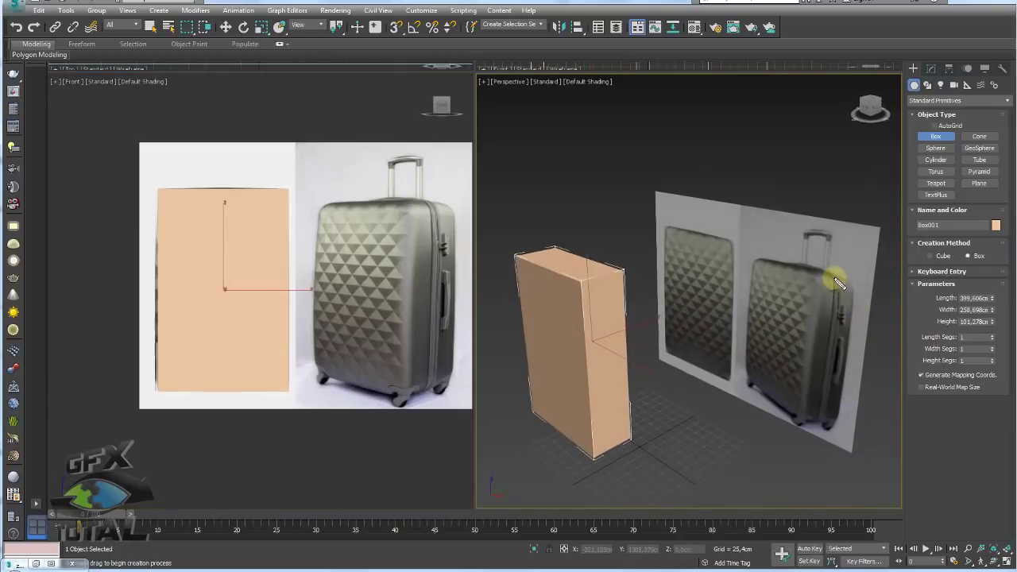
mouse_move(834, 278)
left_mouse_down()
mouse_move(827, 425)
mouse_move(804, 414)
mouse_move(802, 310)
mouse_move(810, 269)
mouse_move(828, 282)
left_mouse_up()
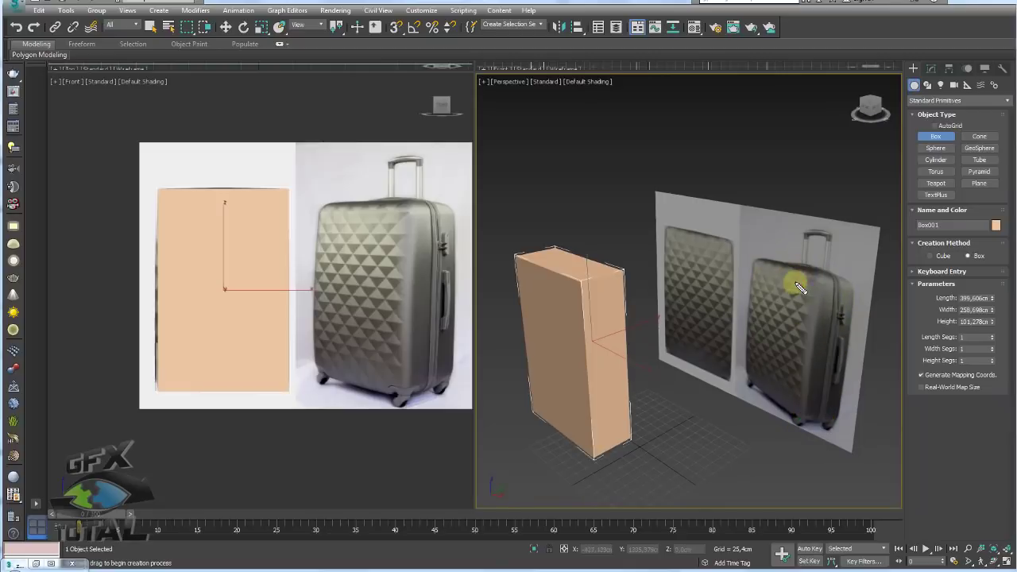
mouse_move(794, 284)
middle_mouse_down("alt")
mouse_move(741, 316)
mouse_move(761, 295)
mouse_move(742, 345)
mouse_move(742, 383)
mouse_move(742, 221)
mouse_move(732, 337)
middle_mouse_up("alt")
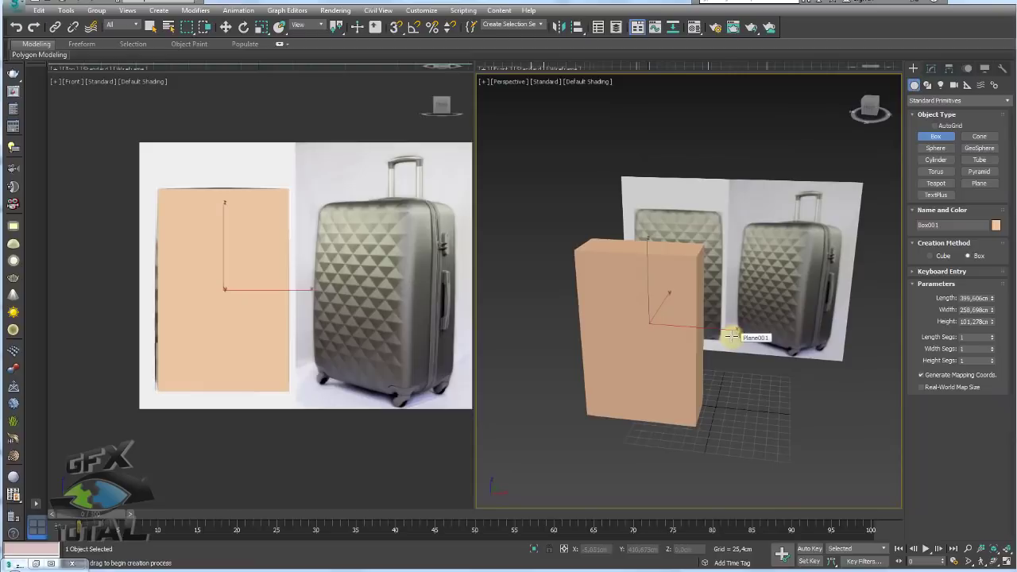
key("F4")
mouse_move(674, 311)
middle_mouse_down("alt")
mouse_move(663, 315)
mouse_move(680, 300)
mouse_move(665, 318)
mouse_move(586, 317)
middle_mouse_up("alt")
scroll(658, 295, "down", 4)
scroll(662, 294, "up", 6)
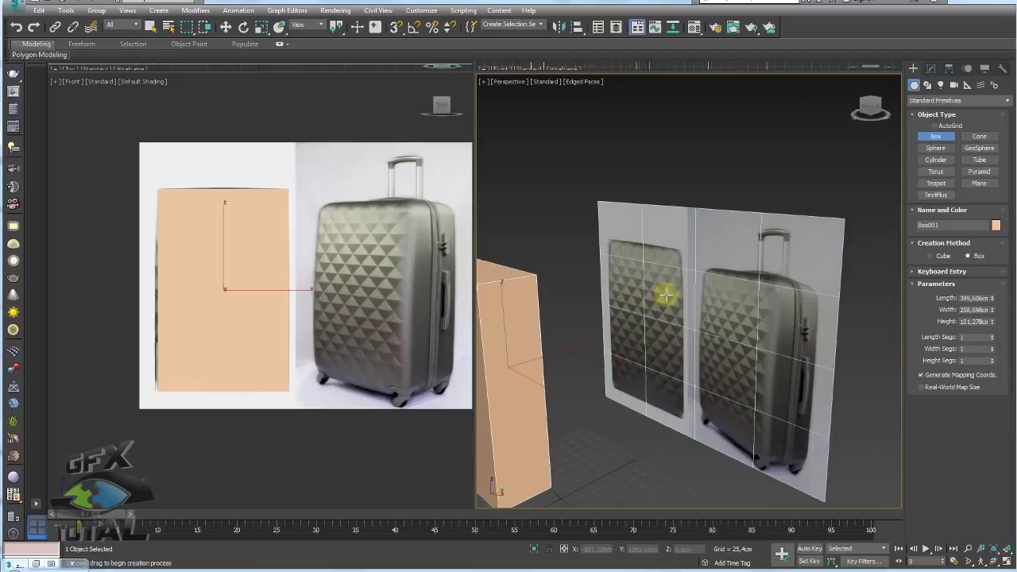
scroll(666, 295, "down", 5)
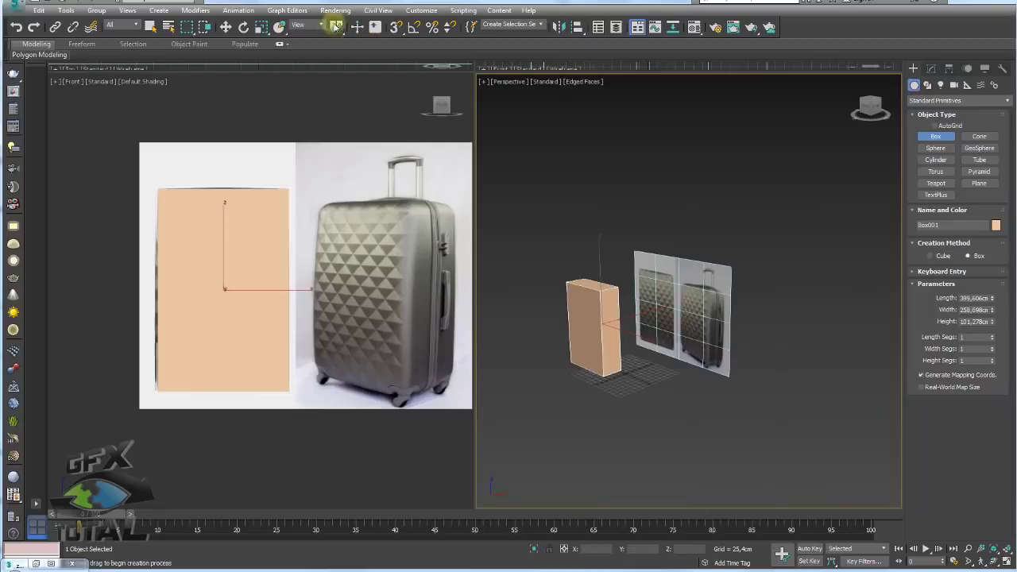
Reset Plane001's length and width segments to 1.
left_click(225, 26)
left_click(688, 310)
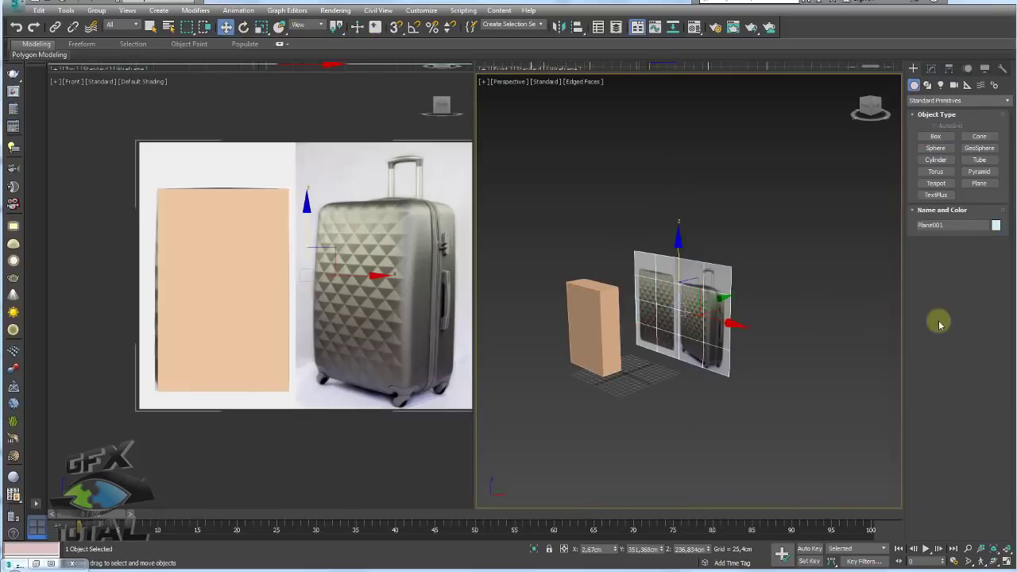
left_click(931, 69)
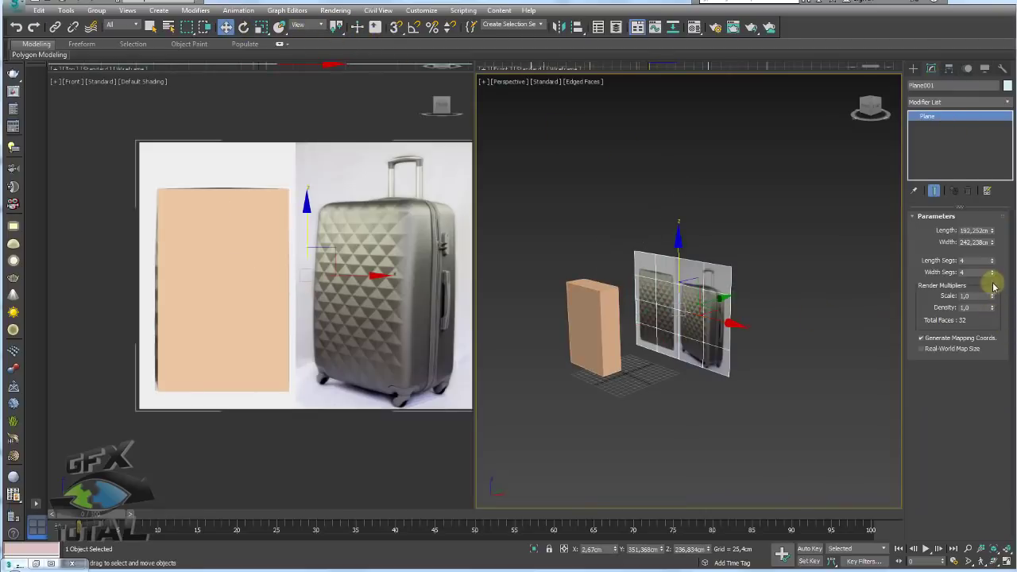
right_click(992, 273)
right_click(991, 261)
mouse_move(799, 289)
middle_mouse_down("alt")
mouse_move(727, 325)
mouse_move(647, 325)
mouse_move(710, 356)
mouse_move(675, 372)
middle_mouse_up("alt")
Change Box001's object colour to blue.
left_click(646, 325)
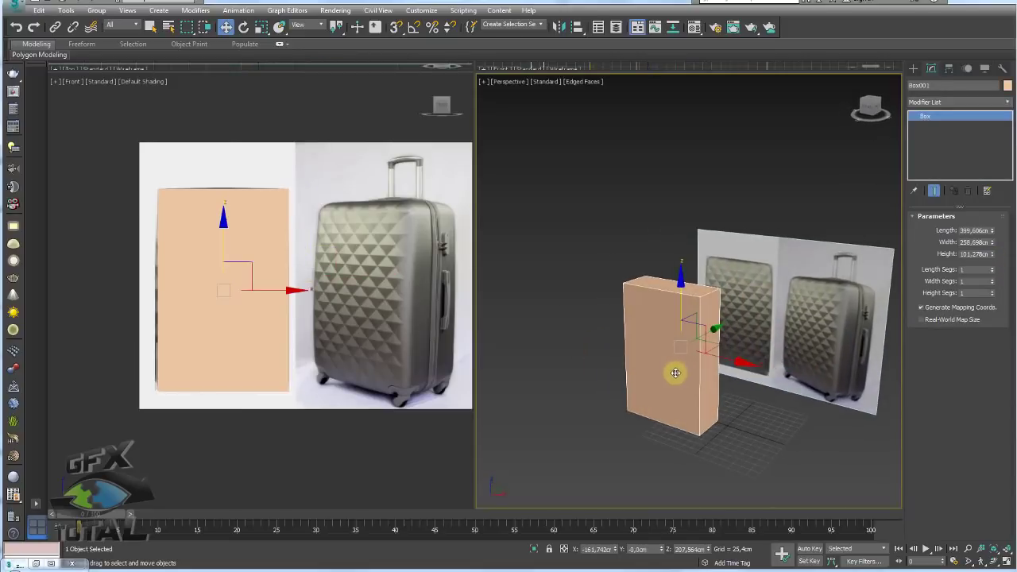
left_click(1008, 85)
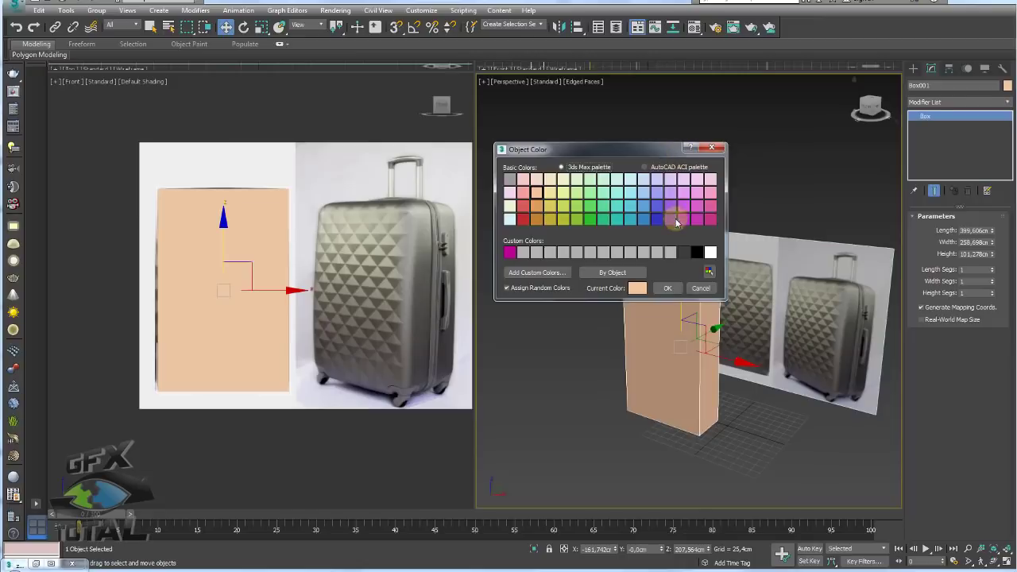
left_click(657, 220)
left_click(668, 288)
mouse_move(667, 287)
middle_mouse_down("alt")
mouse_move(643, 318)
mouse_move(697, 341)
mouse_move(740, 336)
mouse_move(863, 265)
middle_mouse_up("alt")
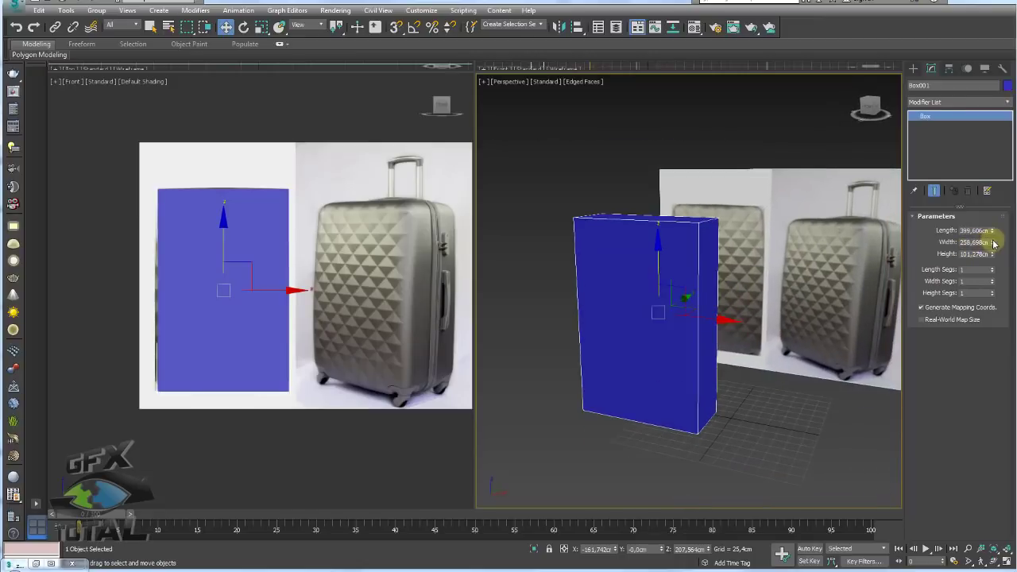
Set Box001's length to 383.622 cm, nudge it onto the suitcase on X, and give it 9 length segments.
mouse_move(992, 230)
left_mouse_down()
mouse_move(990, 244)
mouse_move(992, 230)
left_mouse_up()
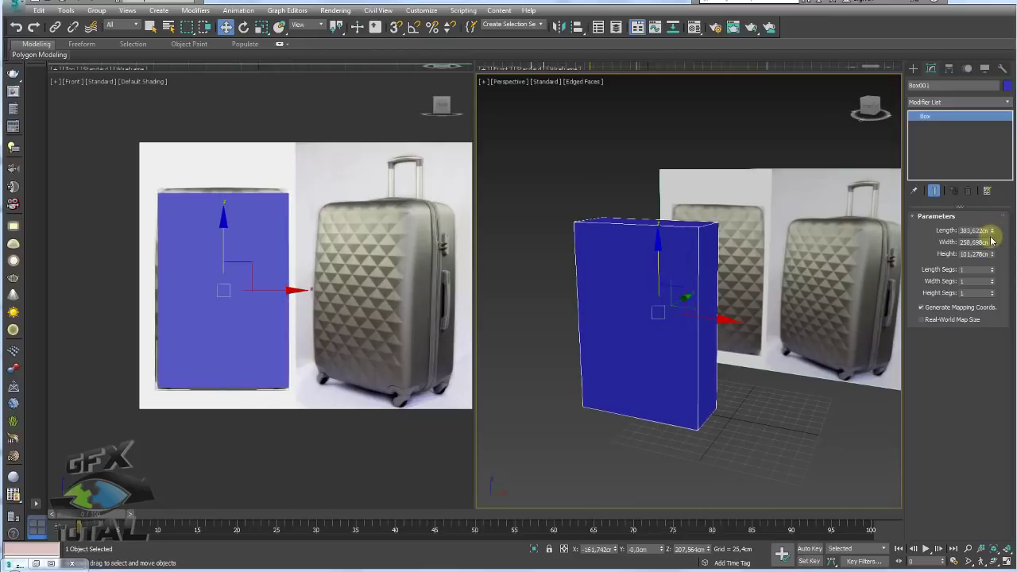
middle_click_drag(739, 327, 736, 338, "alt")
left_click_drag(711, 313, 707, 313)
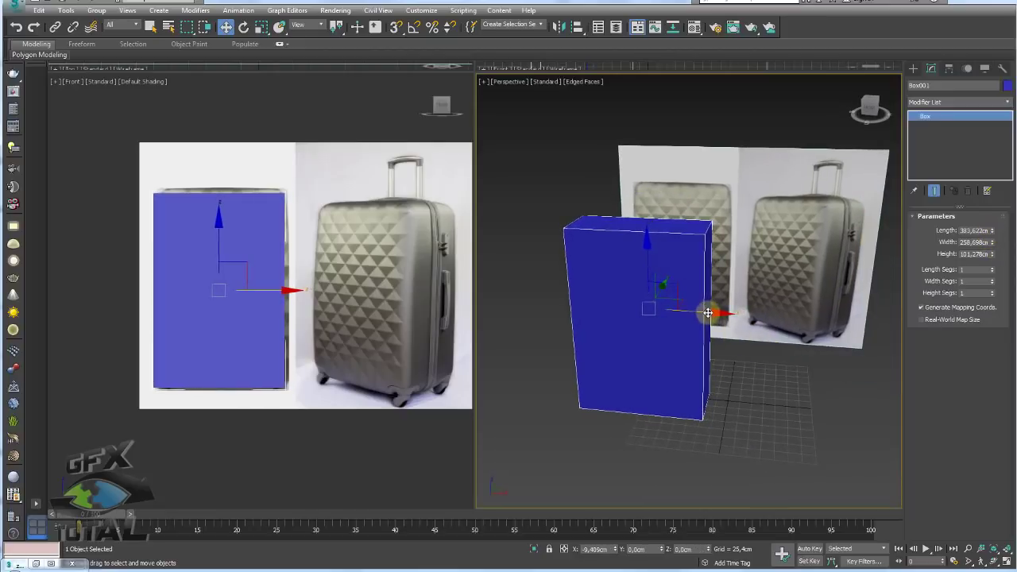
mouse_move(706, 313)
middle_mouse_down("alt")
mouse_move(712, 325)
mouse_move(709, 246)
mouse_move(721, 282)
middle_mouse_up("alt")
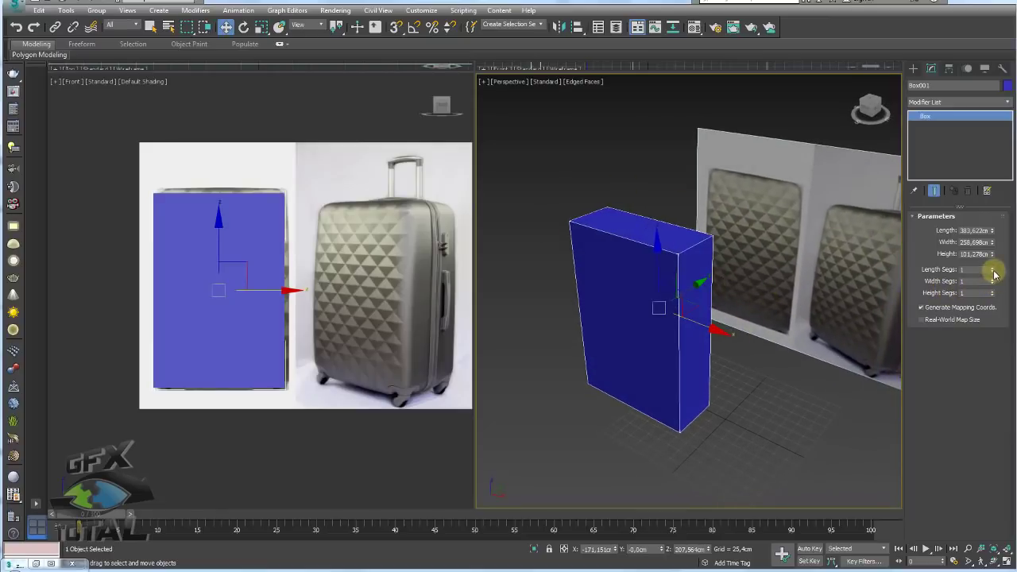
left_click_drag(993, 273, 992, 264)
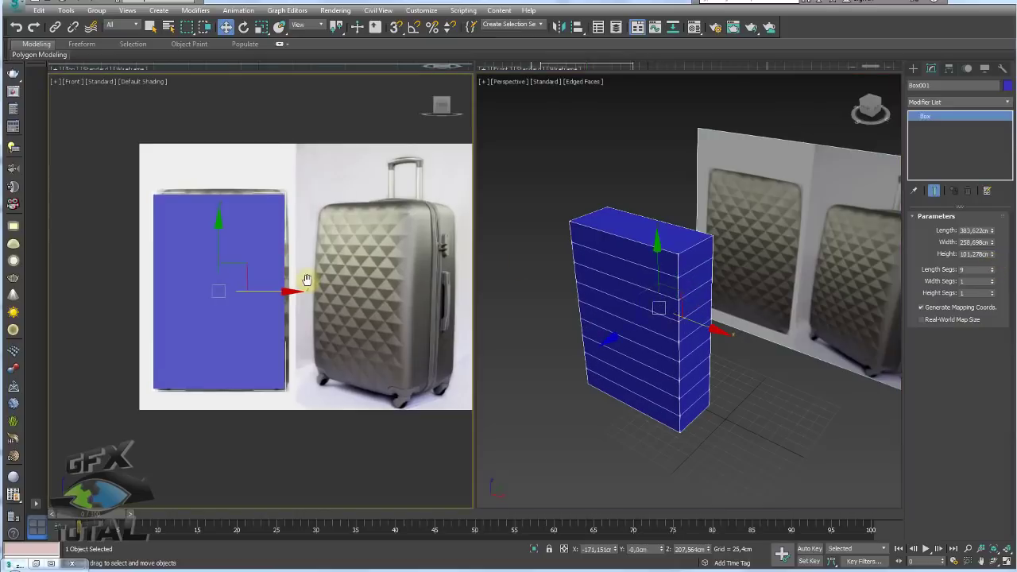
middle_click_drag(286, 284, 269, 259)
Turn on See-Through, nudge the box onto the suitcase, and set 10 length segments.
key("F4")
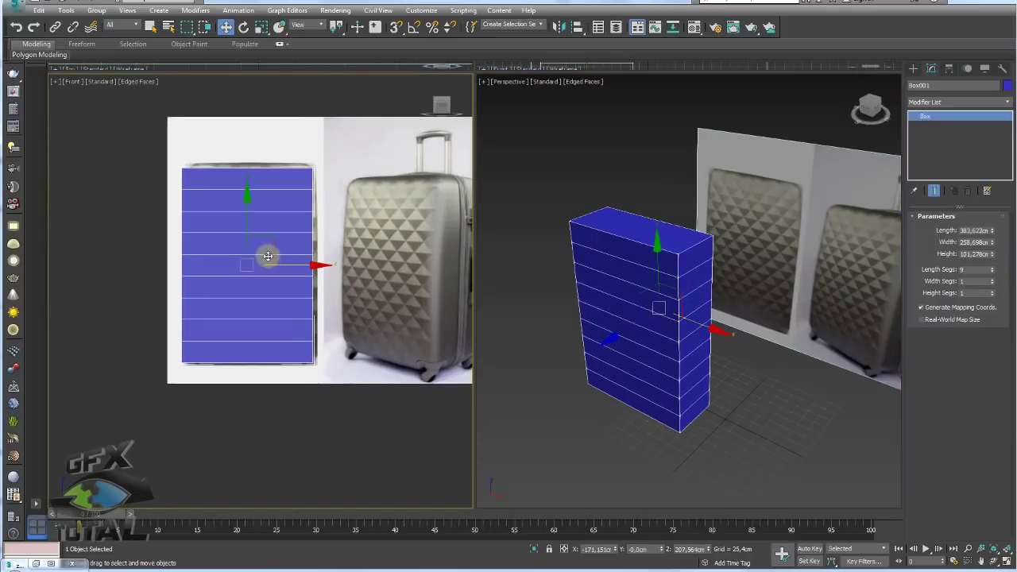
scroll(278, 265, "up", 2)
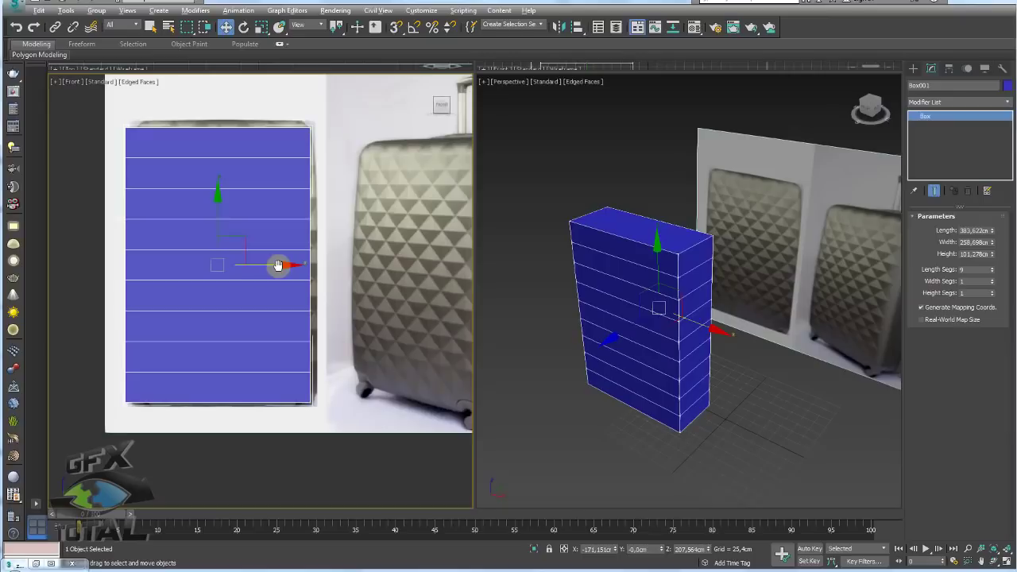
key("alt+x")
mouse_move(278, 263)
middle_mouse_down()
mouse_move(274, 272)
mouse_move(288, 265)
middle_mouse_up()
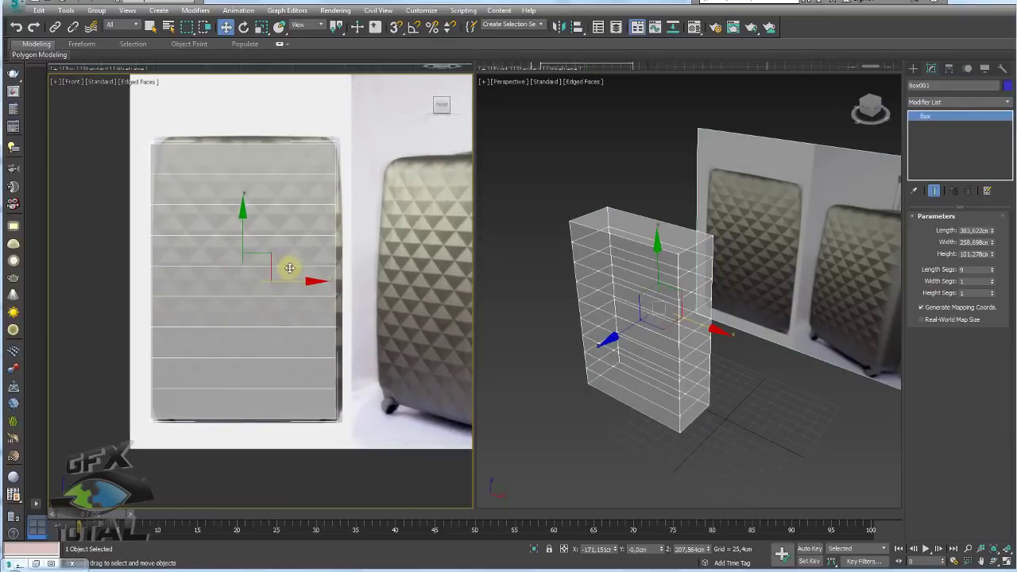
left_click_drag(302, 282, 306, 282)
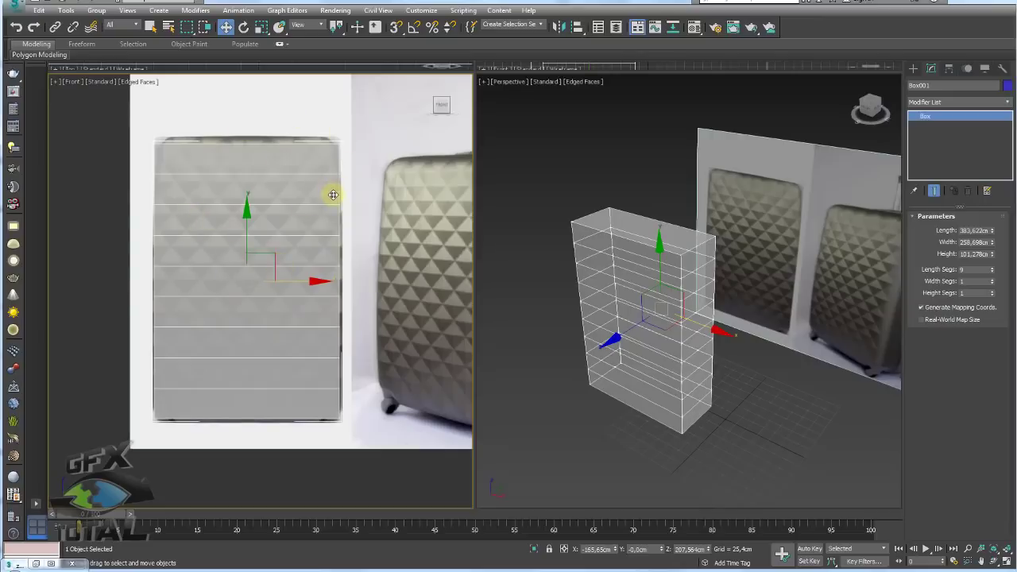
left_click(993, 268)
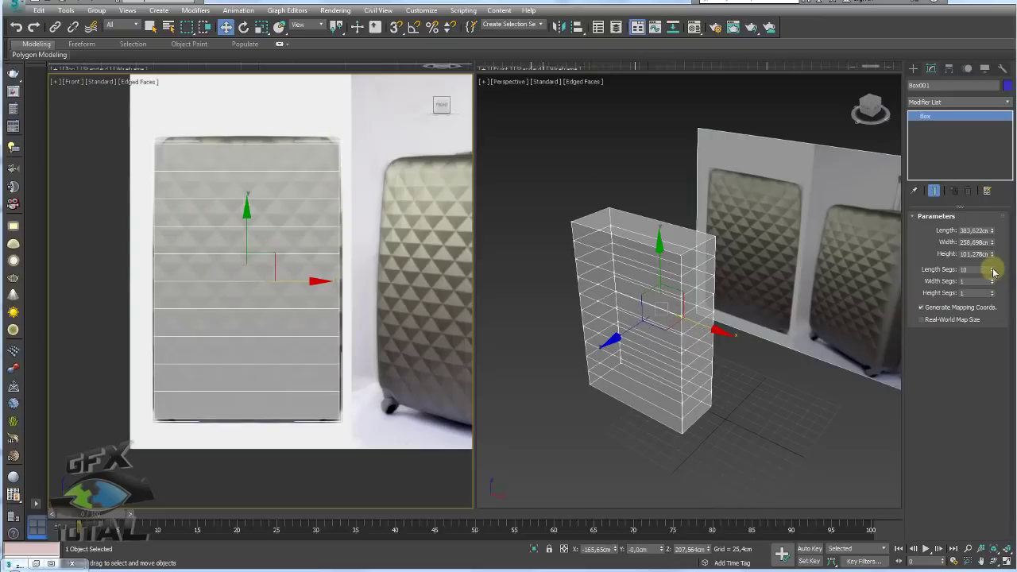
left_click(992, 268)
left_click(992, 273)
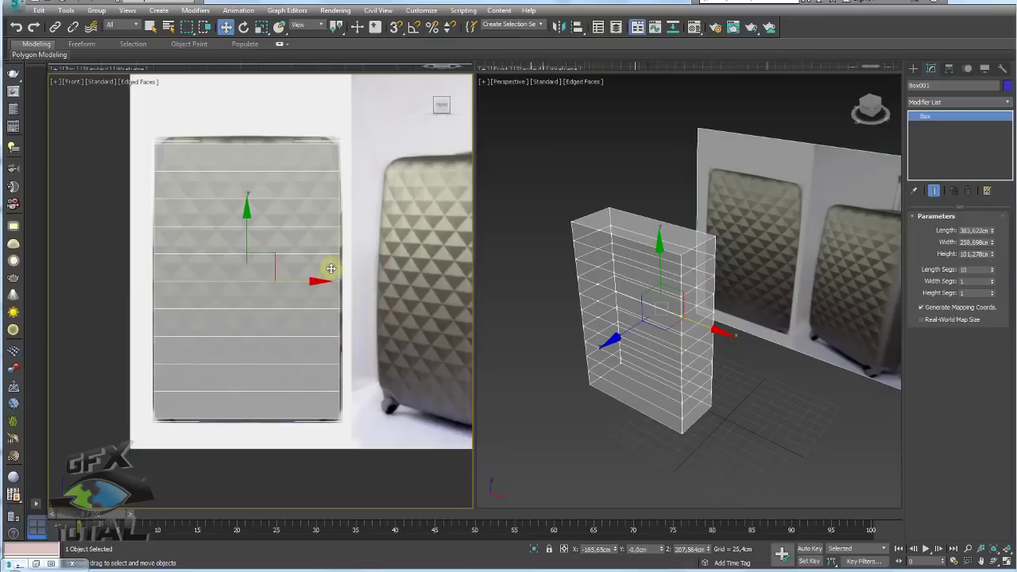
Reframe the Perspective and Front views and raise the box slightly to match the suitcase.
mouse_move(722, 257)
middle_mouse_down("alt")
mouse_move(712, 258)
mouse_move(710, 228)
middle_mouse_up("alt")
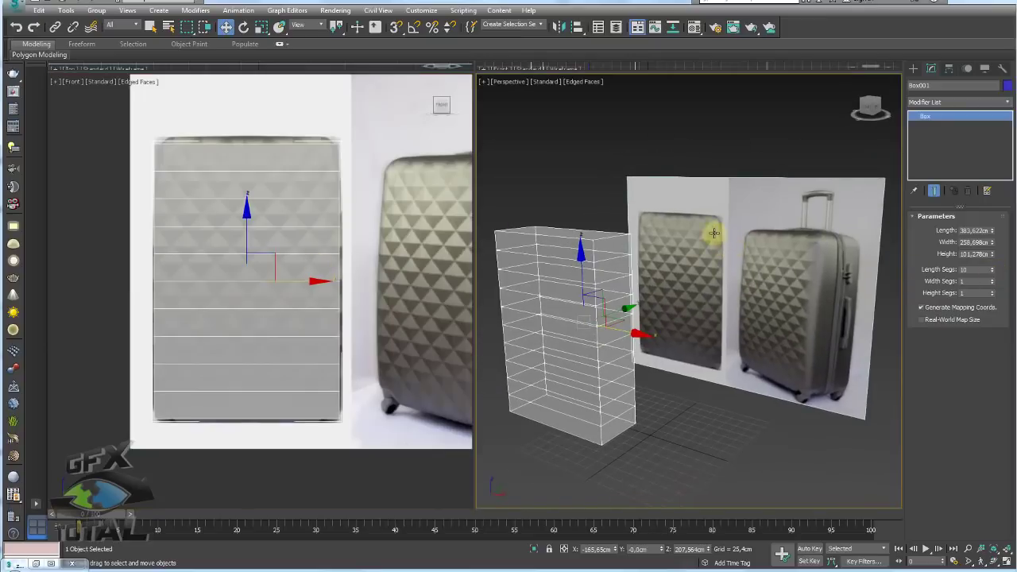
scroll(711, 228, "up", 3)
scroll(353, 289, "up", 2)
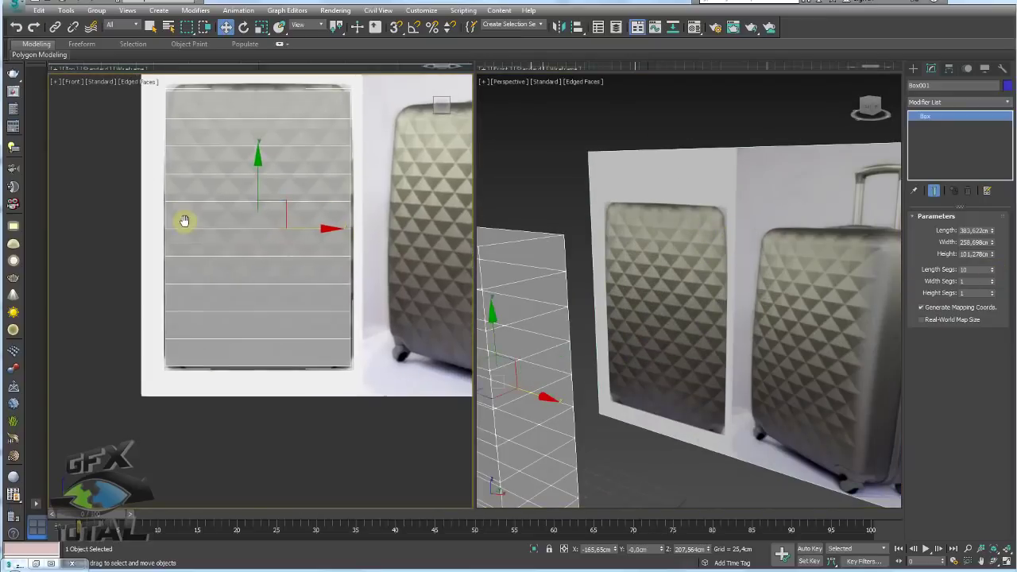
scroll(182, 220, "down", 2)
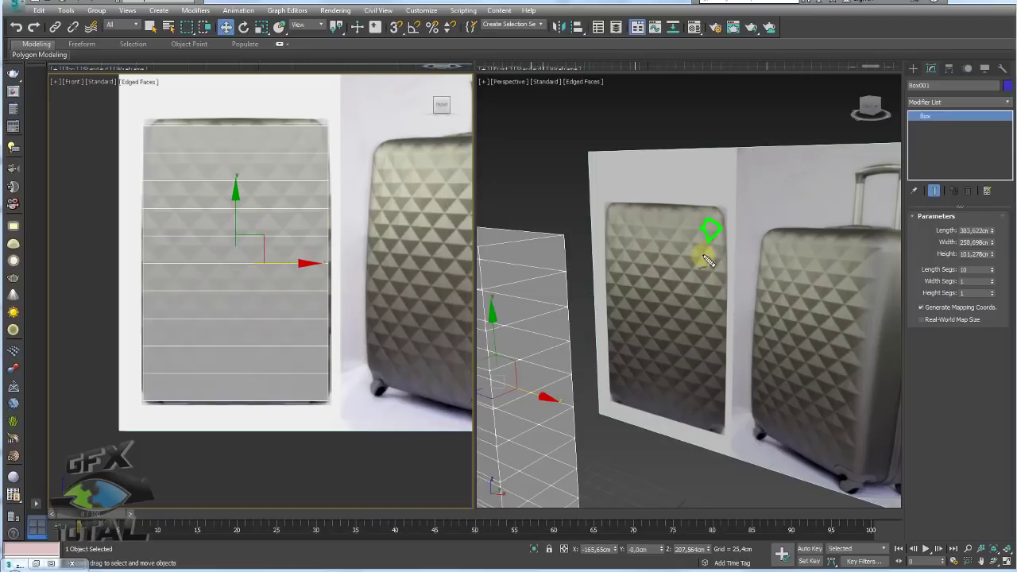
left_click_drag(723, 257, 711, 280)
left_click_drag(706, 263, 643, 261)
middle_click_drag(402, 234, 374, 277, "alt")
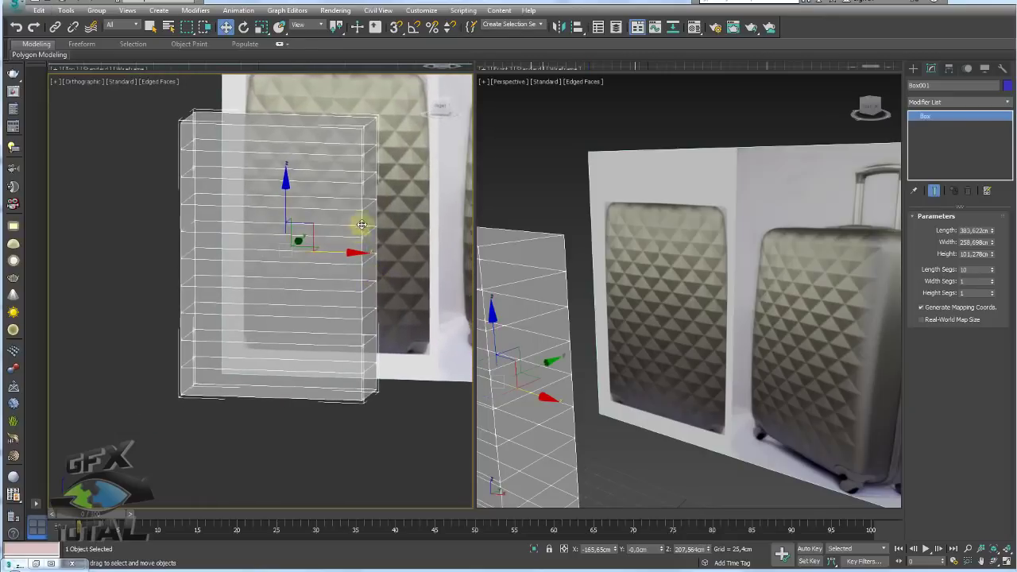
key("f")
middle_click_drag(362, 224, 373, 259)
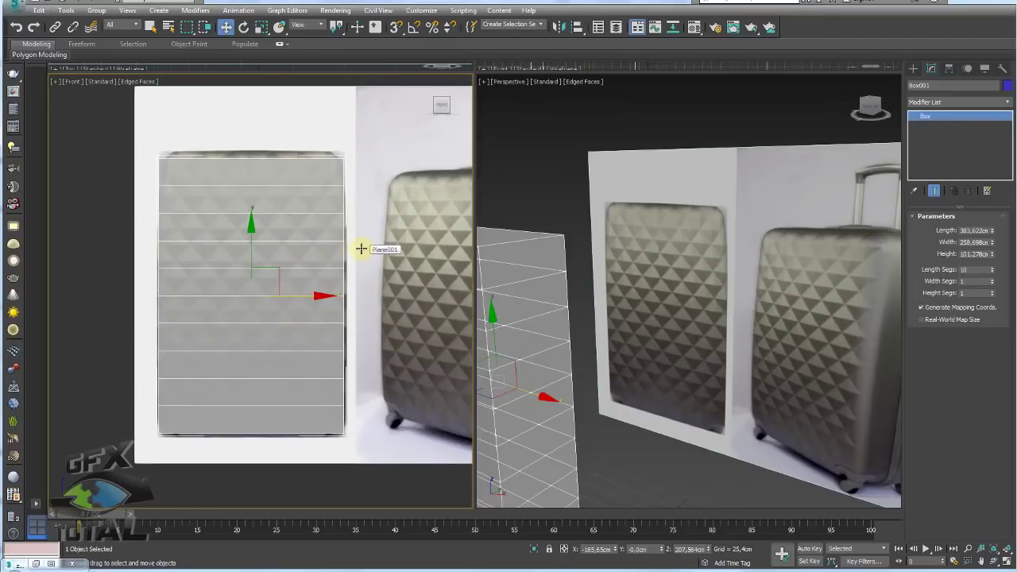
middle_click_drag(347, 262, 352, 257)
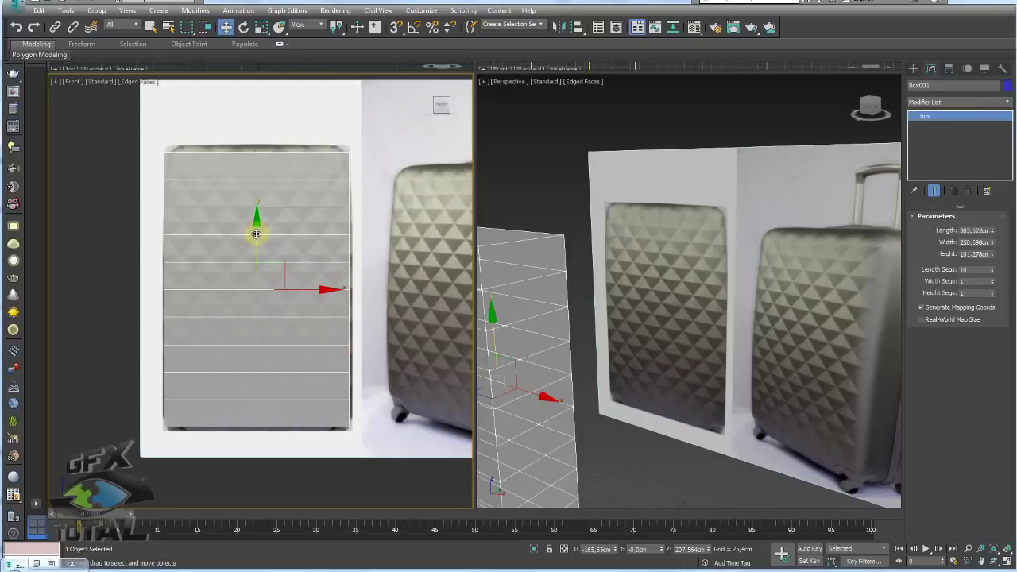
left_click_drag(256, 233, 346, 236)
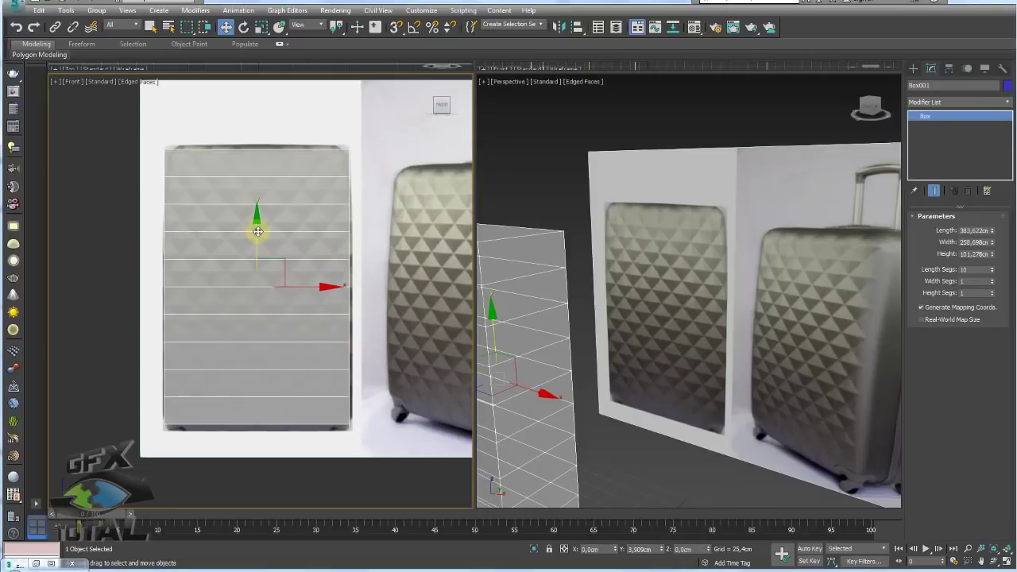
Give Box001 10 length and 6 width segments and turn off See-Through for a solid 6 × 10 grid.
left_click(993, 272)
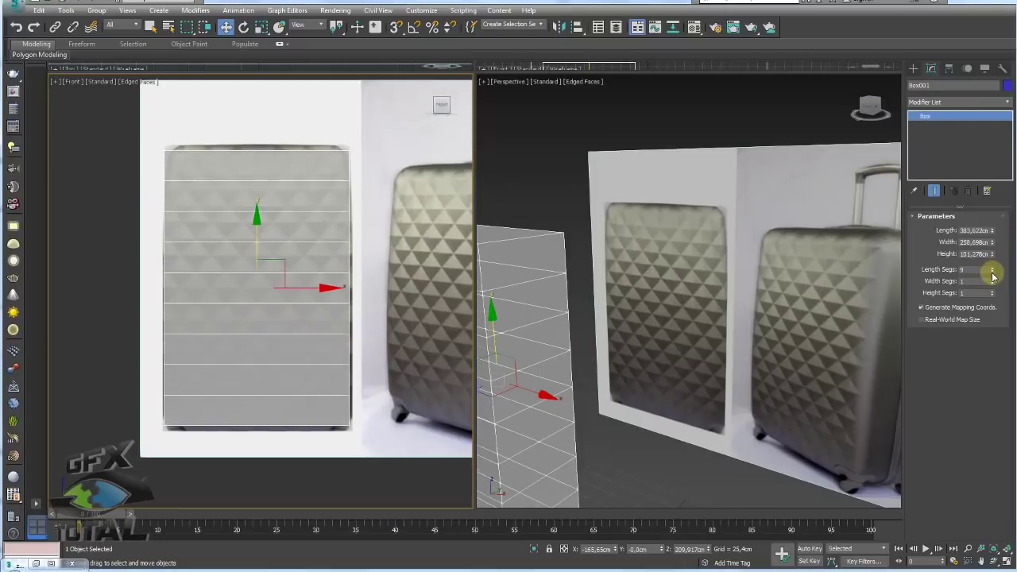
left_click(992, 268)
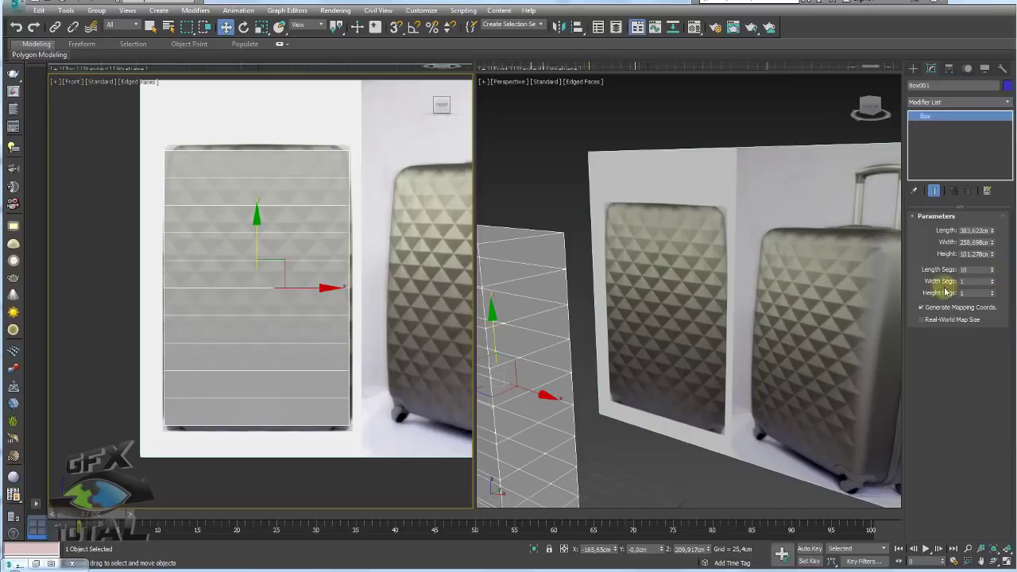
left_click(992, 279)
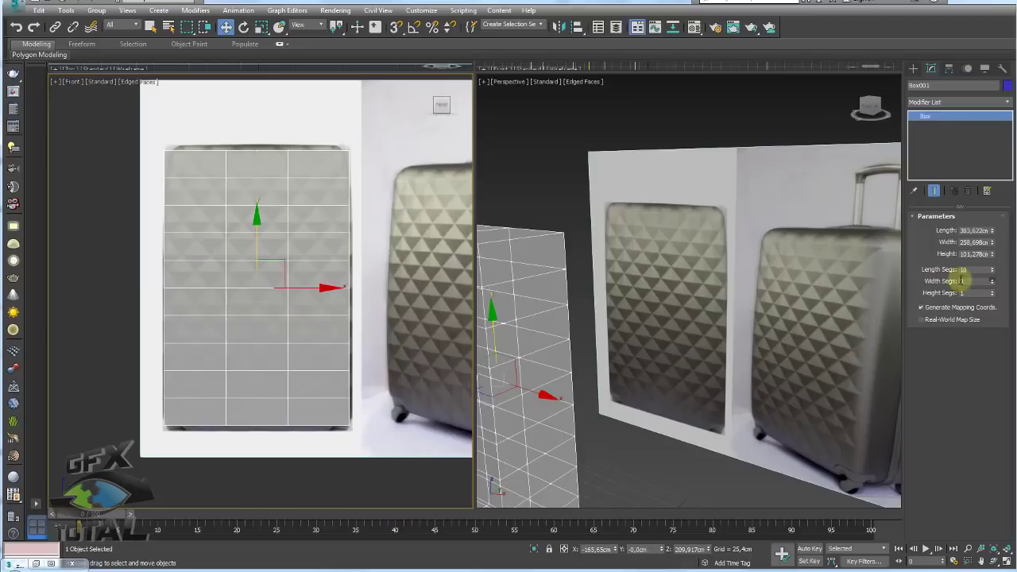
mouse_move(692, 310)
middle_mouse_down("alt")
mouse_move(691, 357)
mouse_move(675, 338)
middle_mouse_up("alt")
key("alt+x")
left_click_drag(993, 284, 986, 280)
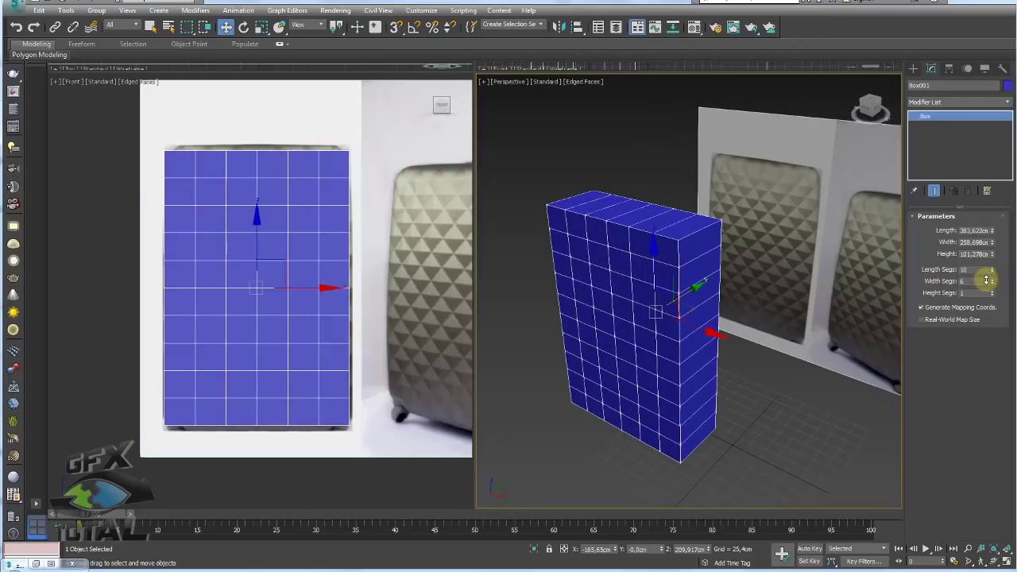
mouse_move(699, 286)
middle_mouse_down("alt")
mouse_move(704, 257)
mouse_move(707, 294)
mouse_move(696, 256)
mouse_move(676, 316)
mouse_move(718, 302)
mouse_move(748, 316)
middle_mouse_up("alt")
scroll(694, 262, "up", 3)
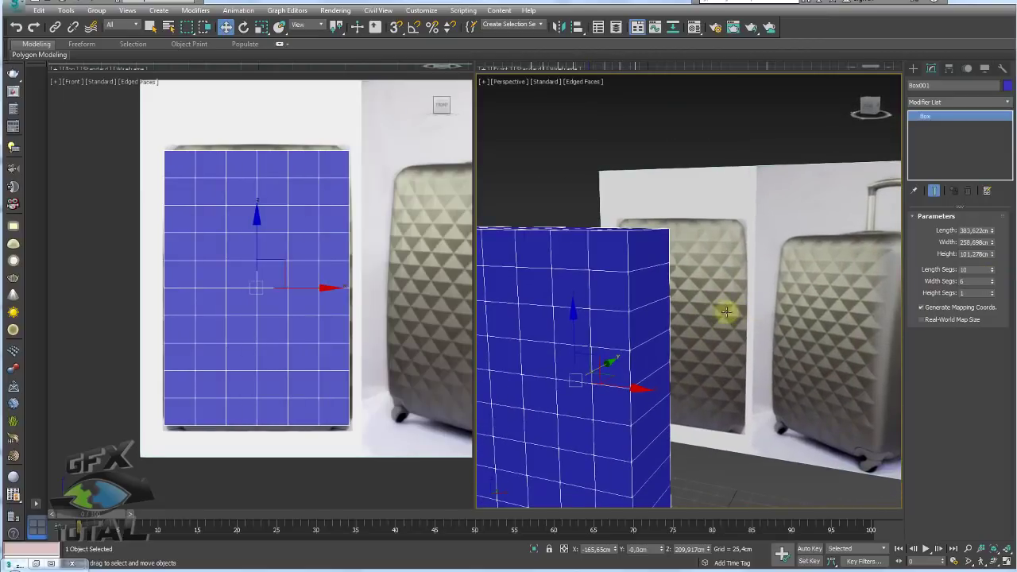
middle_click_drag(618, 345, 607, 327, "alt")
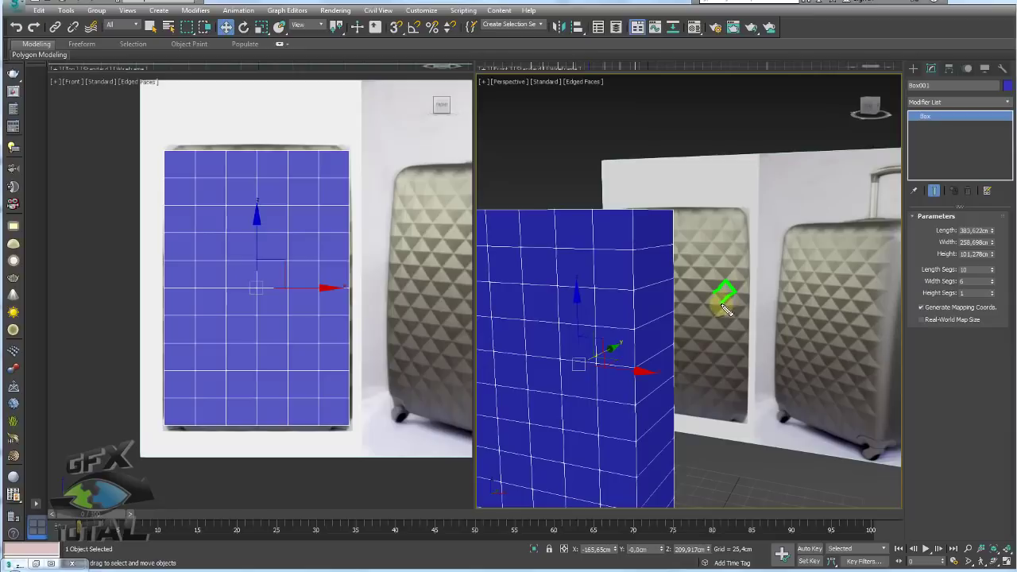
mouse_move(600, 291)
left_mouse_down()
mouse_move(627, 293)
mouse_move(612, 329)
mouse_move(596, 326)
mouse_move(600, 296)
left_mouse_up()
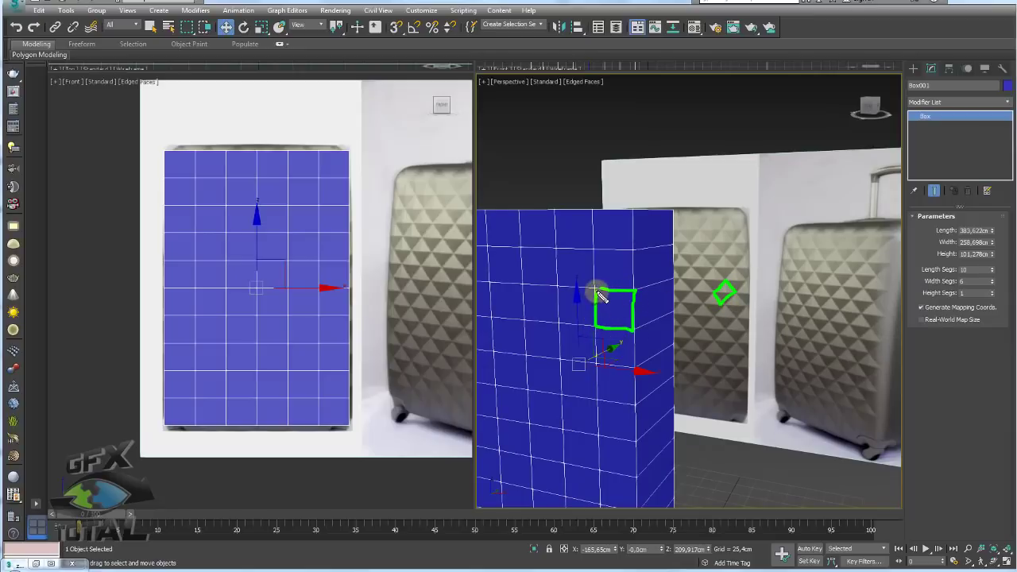
Orbit around the gridded box and open the Modifier List to add Edit Poly.
key("Escape")
scroll(715, 286, "down", 5)
middle_click_drag(739, 295, 714, 309, "alt")
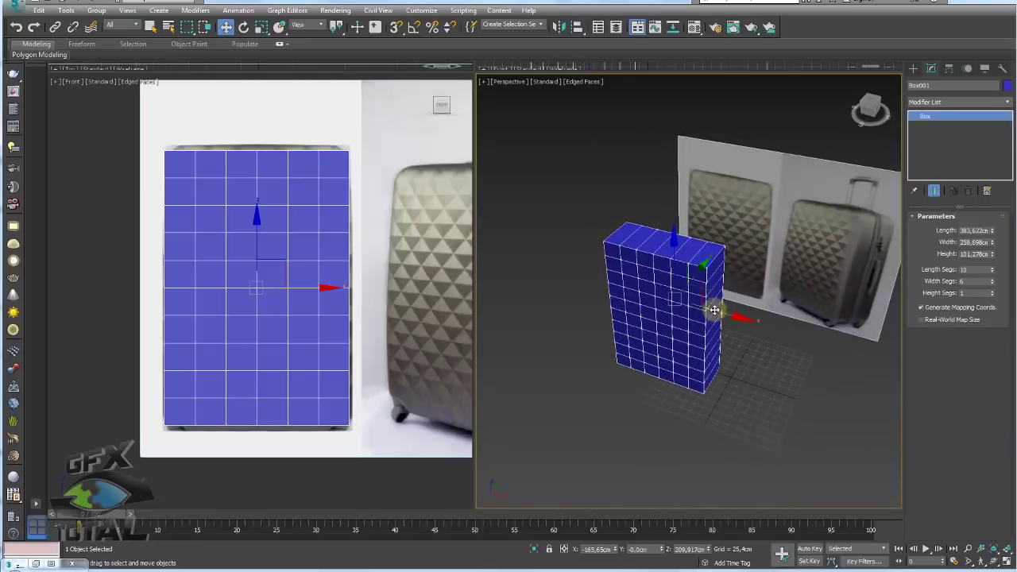
scroll(714, 310, "up", 3)
scroll(704, 275, "down", 2)
middle_click_drag(704, 275, 724, 293, "alt")
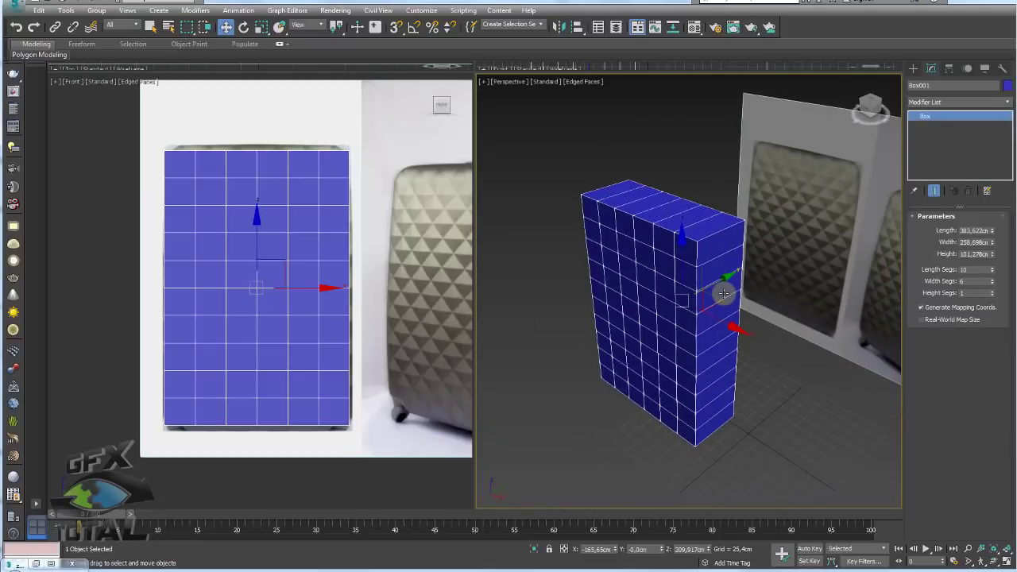
left_click(964, 102)
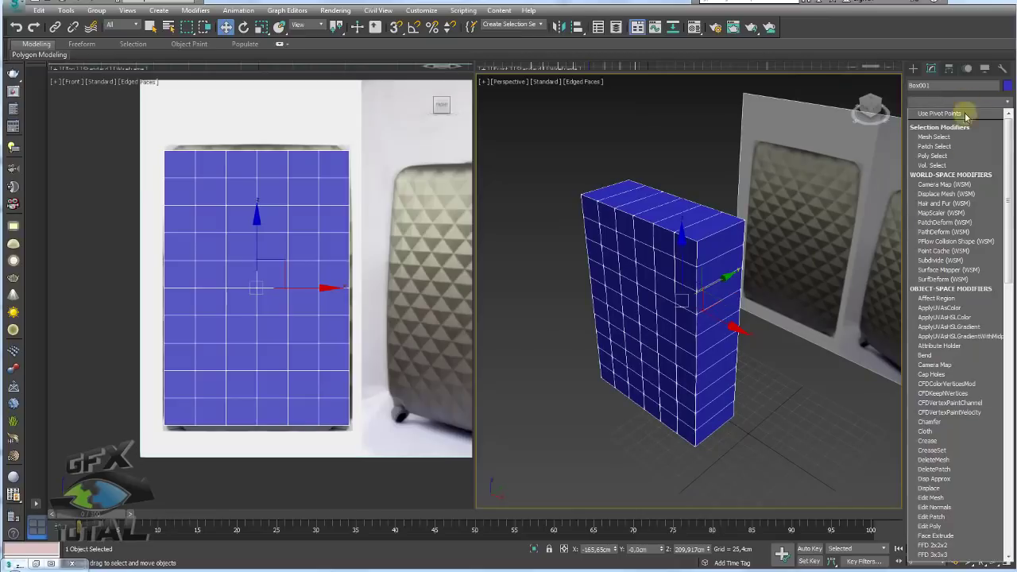
left_click(772, 333)
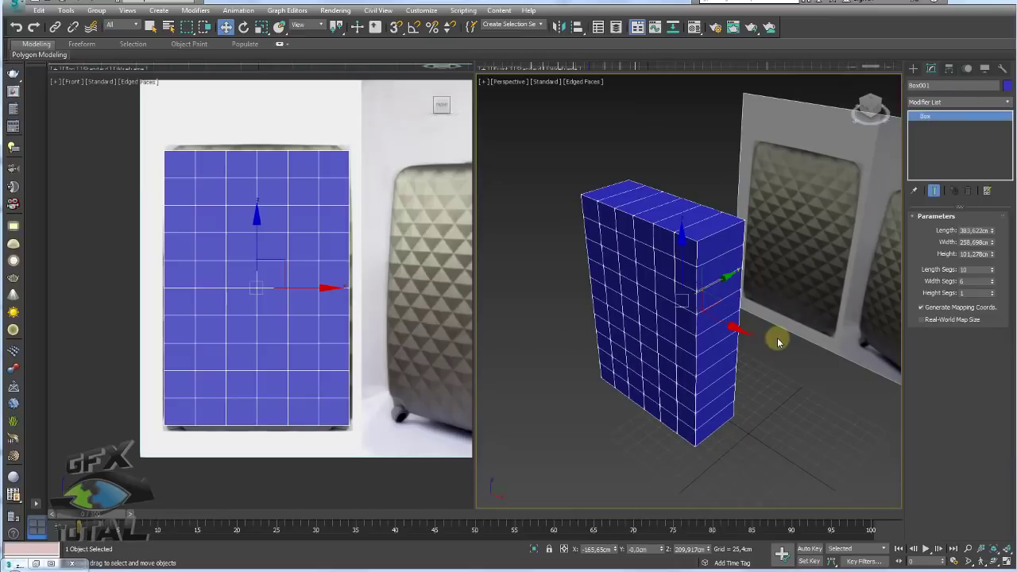
middle_click_drag(783, 323, 868, 336, "alt")
Select Box001's 60 front-face polygons and open Detach settings with the name frente.
left_click(969, 305)
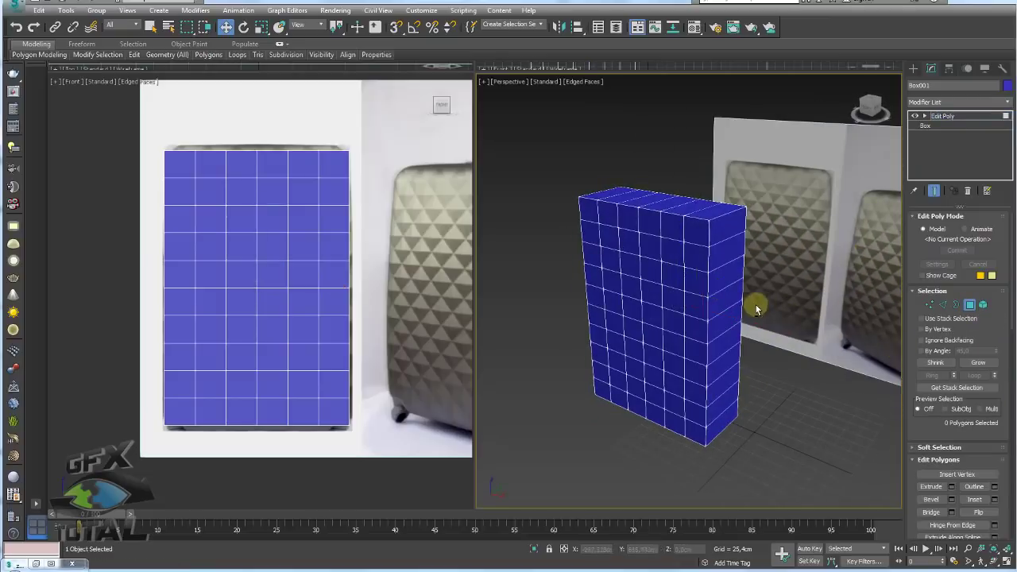
middle_click_drag(879, 301, 659, 254, "alt")
left_click_drag(658, 508, 675, 152)
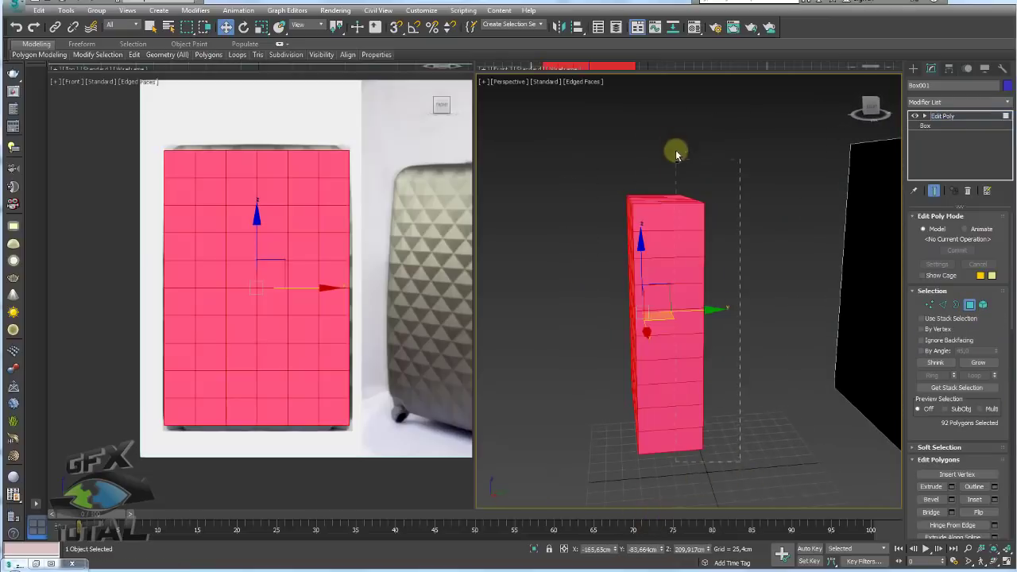
mouse_move(675, 152)
middle_mouse_down("alt")
mouse_move(676, 202)
mouse_move(822, 246)
middle_mouse_up("alt")
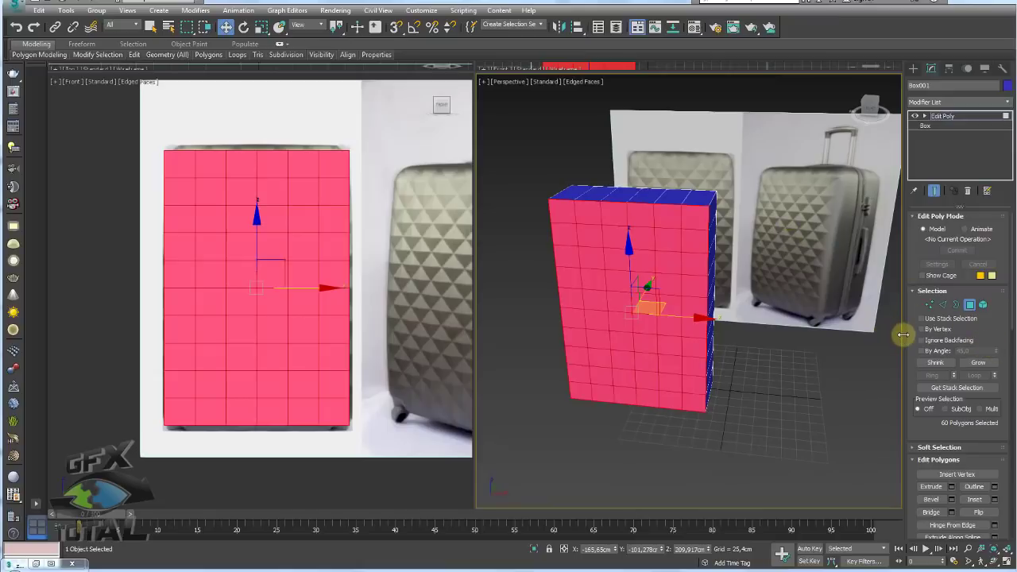
left_click_drag(903, 334, 804, 342)
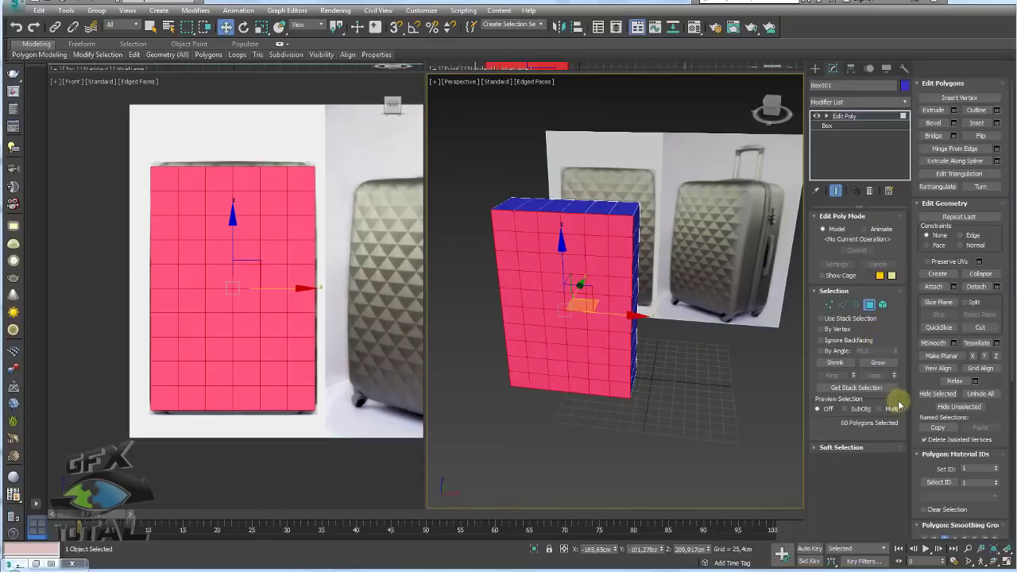
left_click(996, 287)
left_click_drag(510, 249, 511, 191)
type("frente")
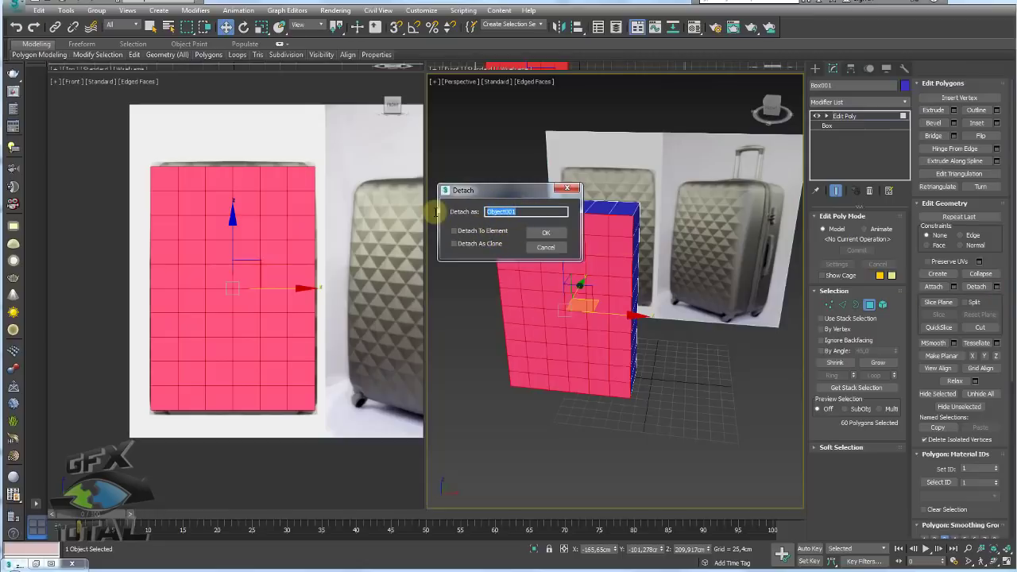
Detach the front polygons as frente, move the box away, and maximize the Perspective view on the panel.
left_click(545, 232)
left_click(850, 116)
middle_click_drag(697, 205, 689, 326, "alt")
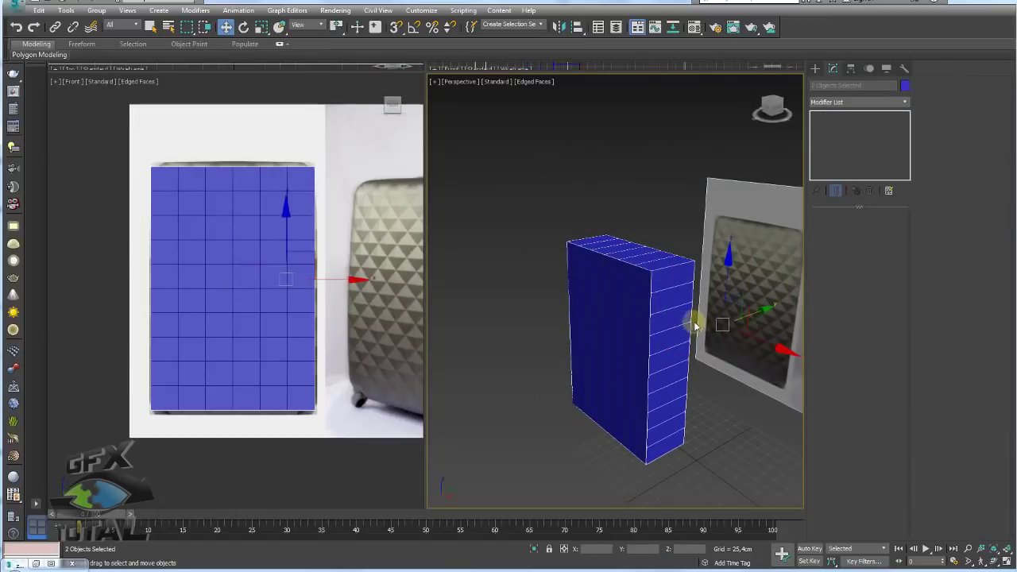
left_click_drag(662, 320, 723, 311)
mouse_move(722, 312)
middle_mouse_down("alt")
mouse_move(710, 402)
mouse_move(681, 317)
middle_mouse_up("alt")
left_click(629, 335)
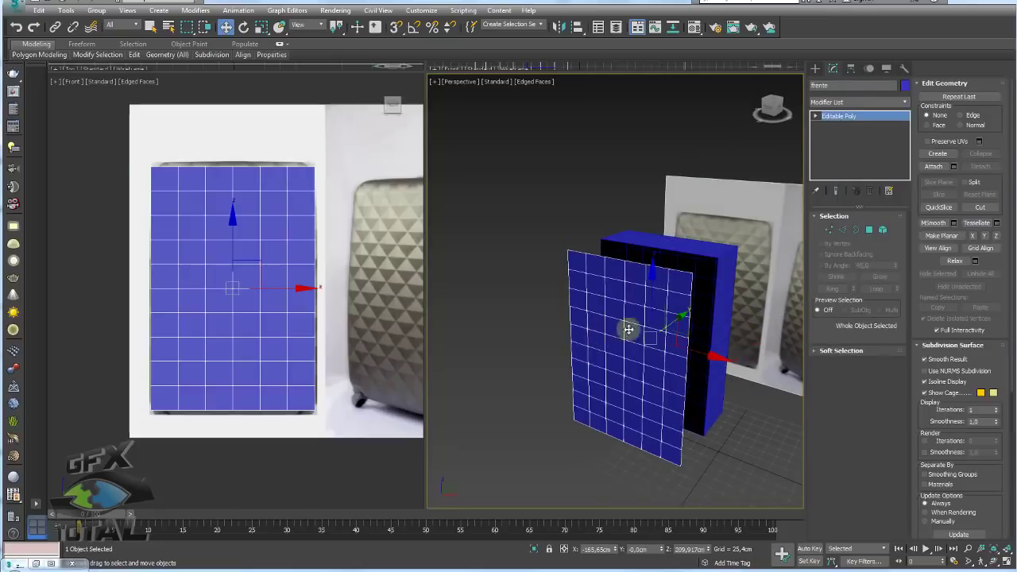
left_click(1005, 551)
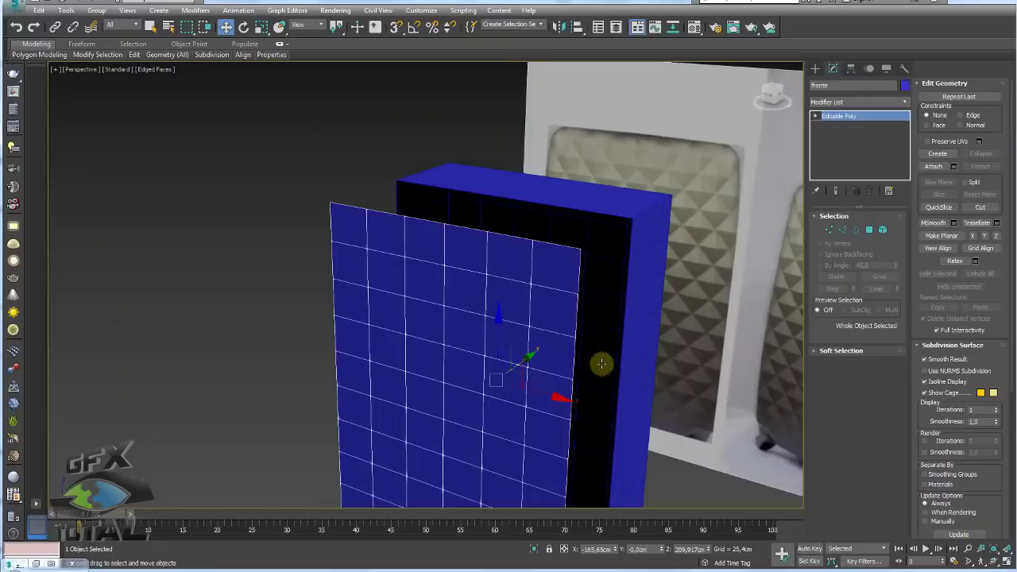
mouse_move(604, 363)
middle_mouse_down("alt")
mouse_move(617, 320)
mouse_move(676, 382)
mouse_move(653, 313)
mouse_move(608, 306)
mouse_move(509, 254)
middle_mouse_up("alt")
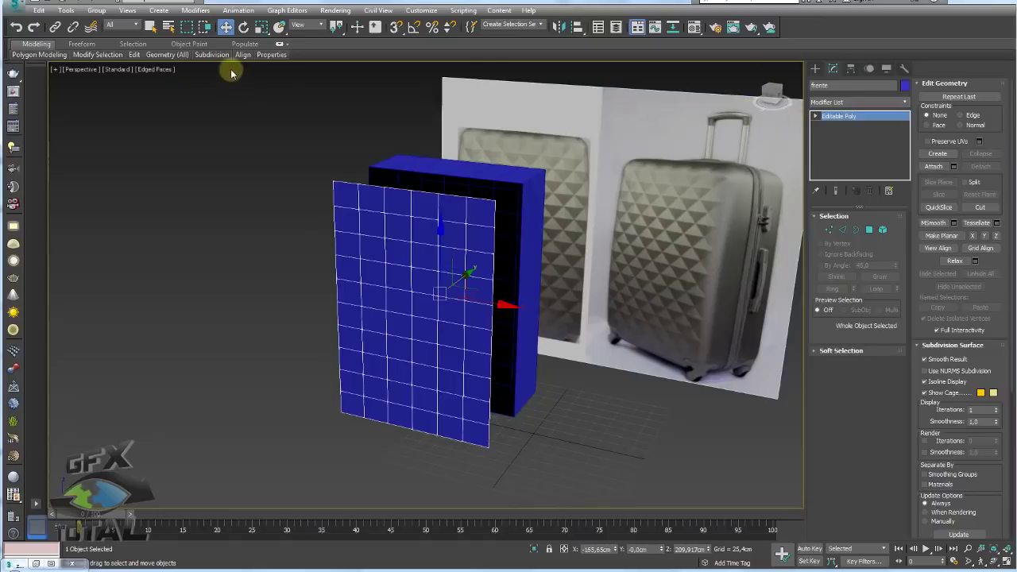
mouse_move(271, 54)
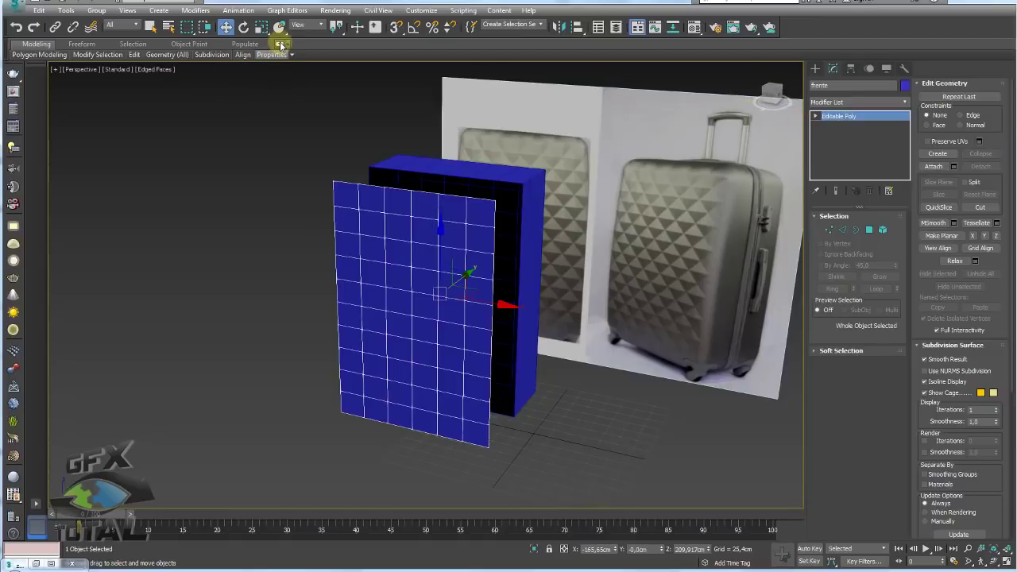
Apply a diagonal Generate Topology pattern to the frente panel and select its outer border.
left_click(280, 45)
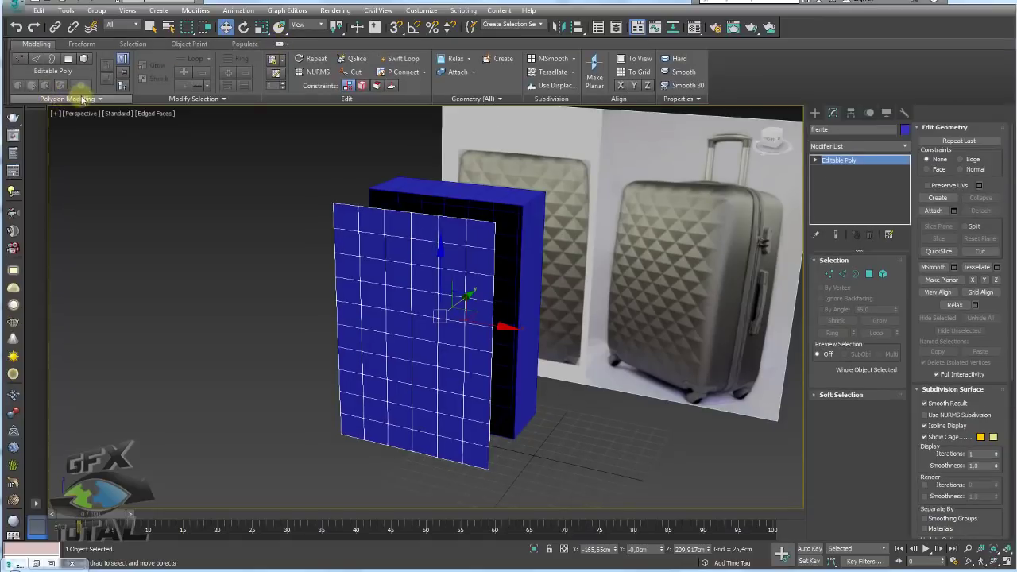
left_click(71, 99)
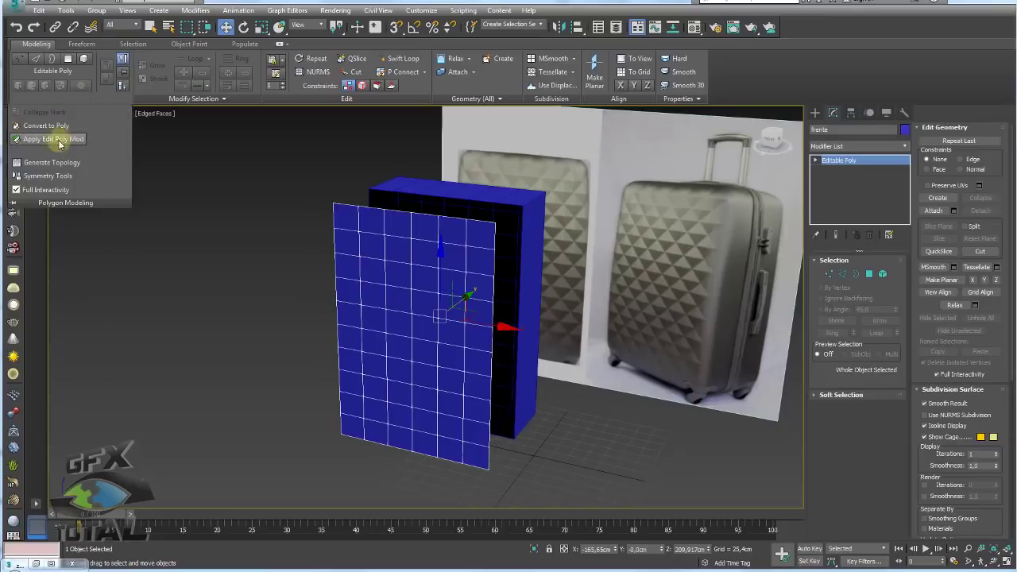
left_click(52, 163)
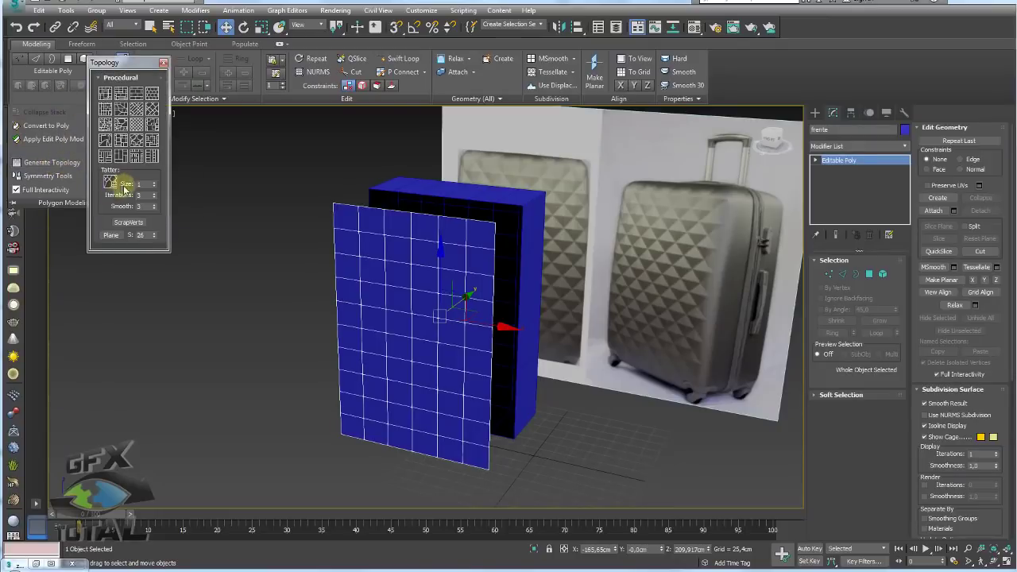
left_click(136, 125)
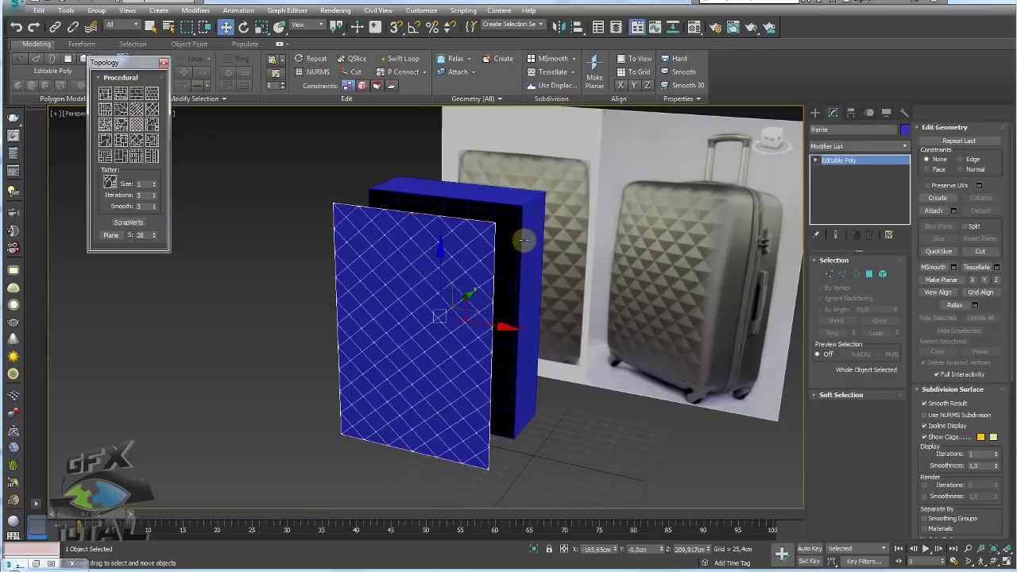
mouse_move(438, 281)
middle_mouse_down("alt")
mouse_move(492, 321)
mouse_move(497, 297)
mouse_move(474, 302)
mouse_move(492, 314)
middle_mouse_up("alt")
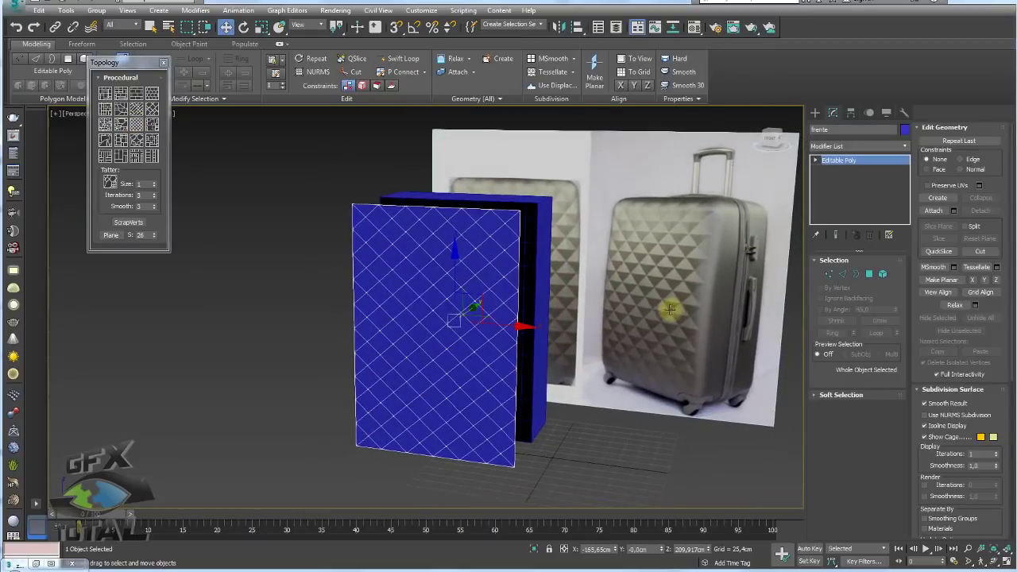
mouse_move(518, 307)
left_mouse_down()
mouse_move(618, 284)
mouse_move(618, 313)
left_mouse_up()
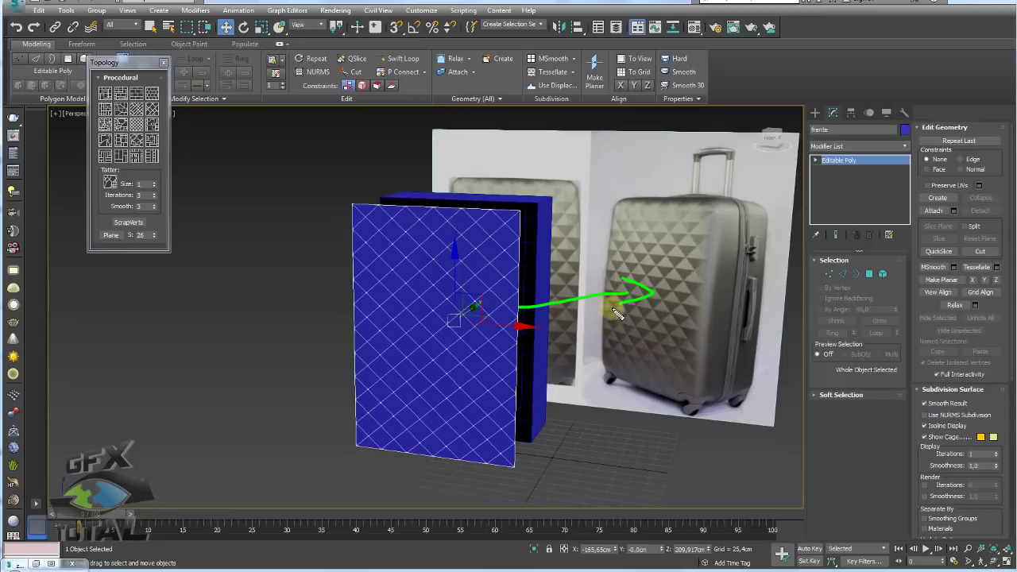
key("Escape")
middle_click_drag(530, 320, 547, 313, "alt")
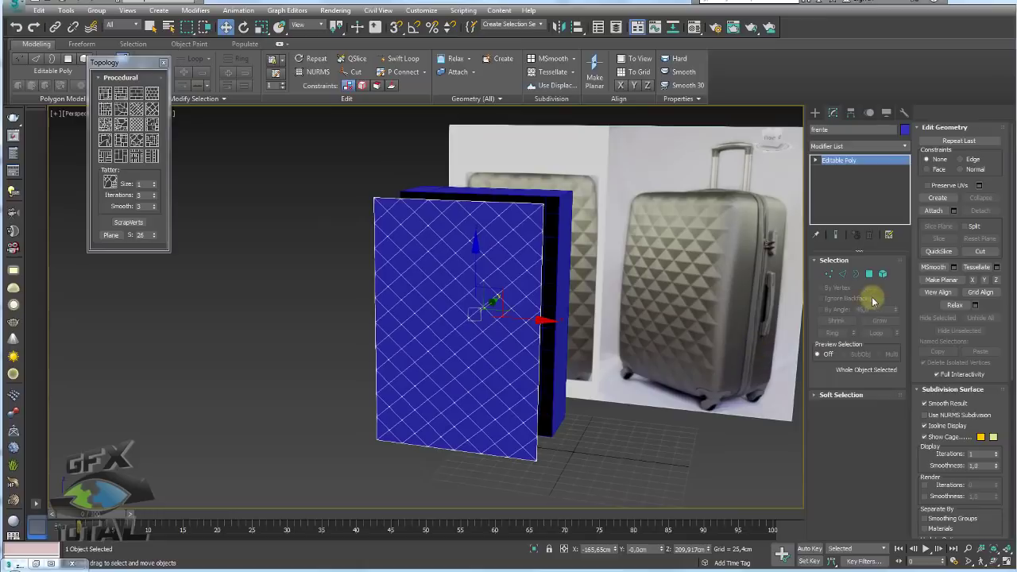
left_click(855, 273)
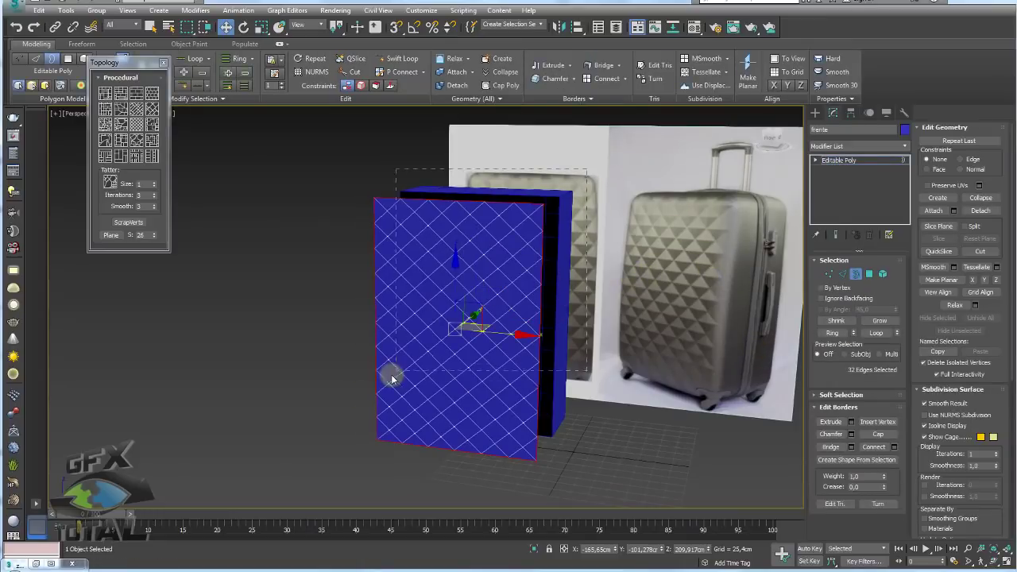
Select the outer ring of border faces and invert to the 104 inner diamond polygons.
left_click(868, 275)
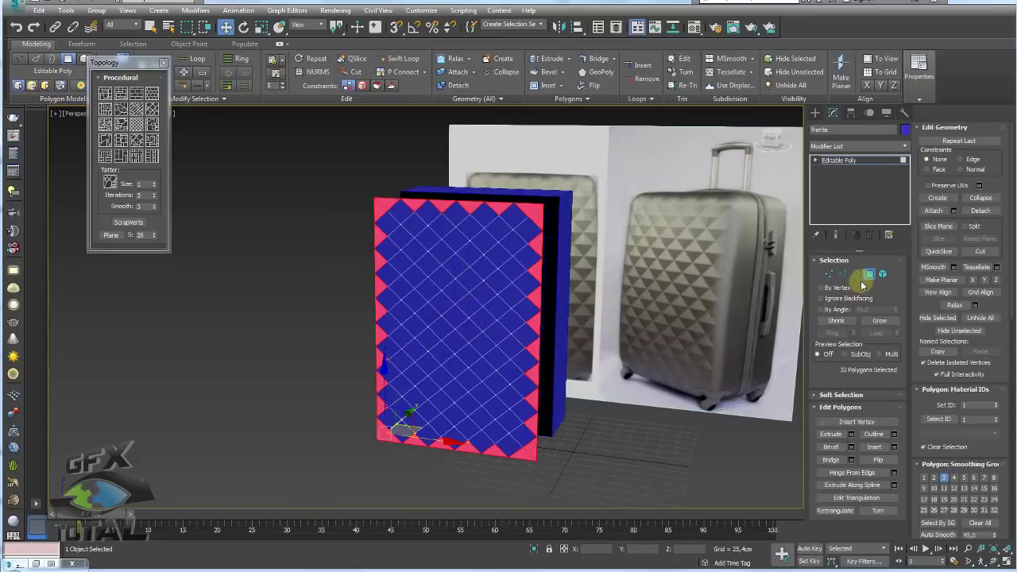
key("ctrl+i")
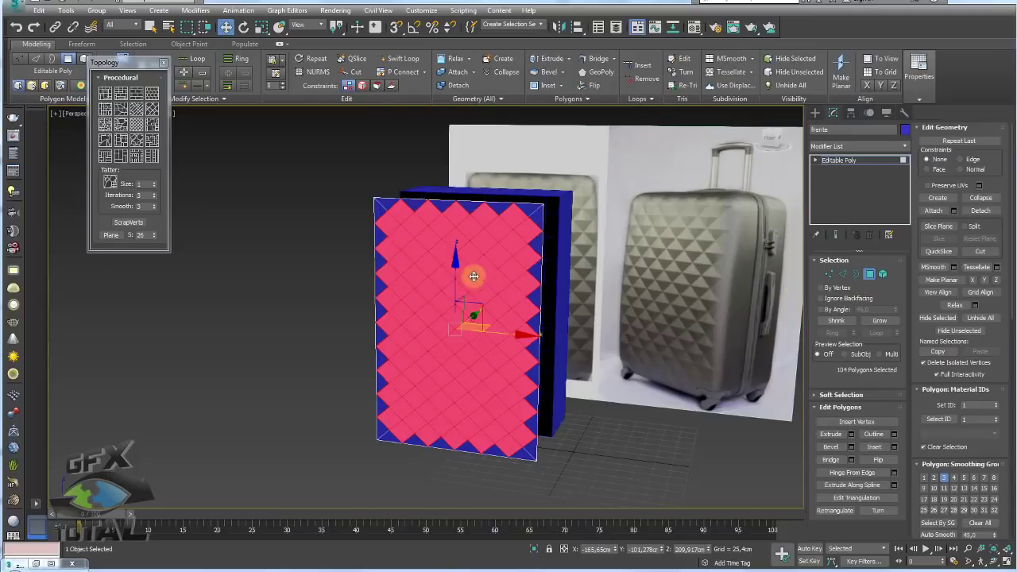
scroll(474, 276, "up", 3)
mouse_move(440, 288)
middle_mouse_down("alt")
mouse_move(558, 329)
mouse_move(645, 268)
middle_mouse_up("alt")
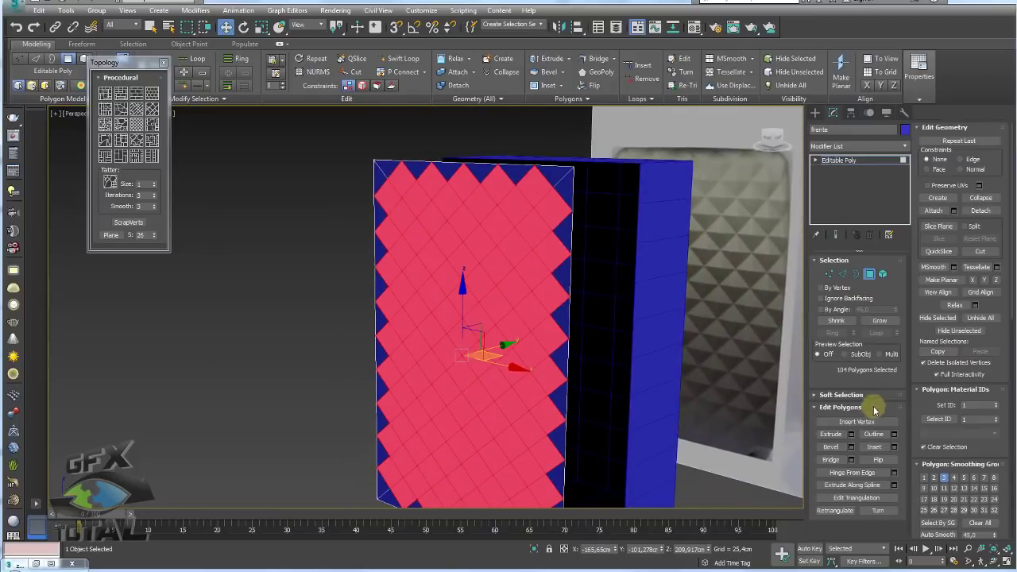
Start a Bevel on the selected diamond faces using the By Polygon type.
left_click(851, 447)
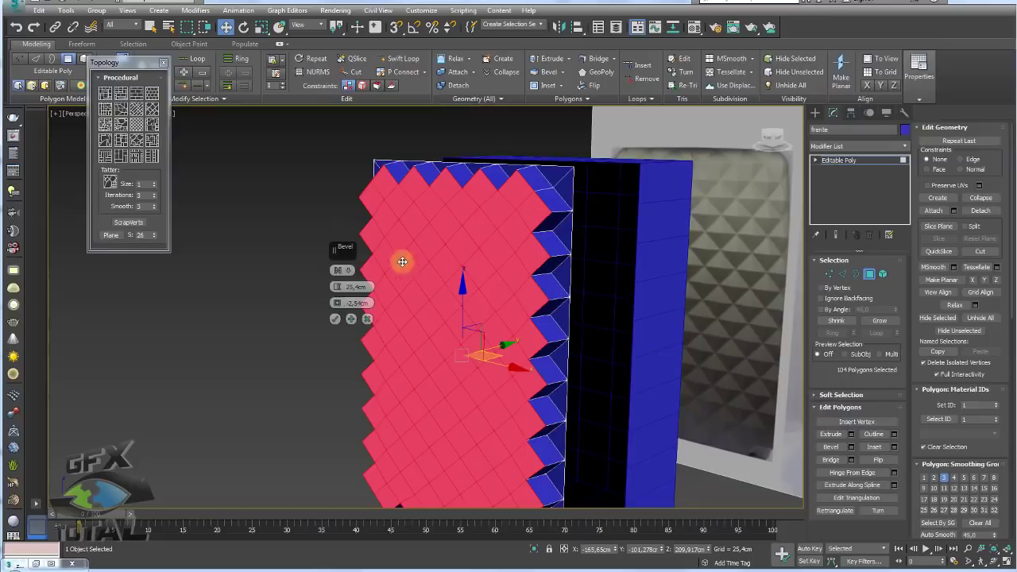
left_click_drag(336, 254, 265, 195)
left_click(269, 211)
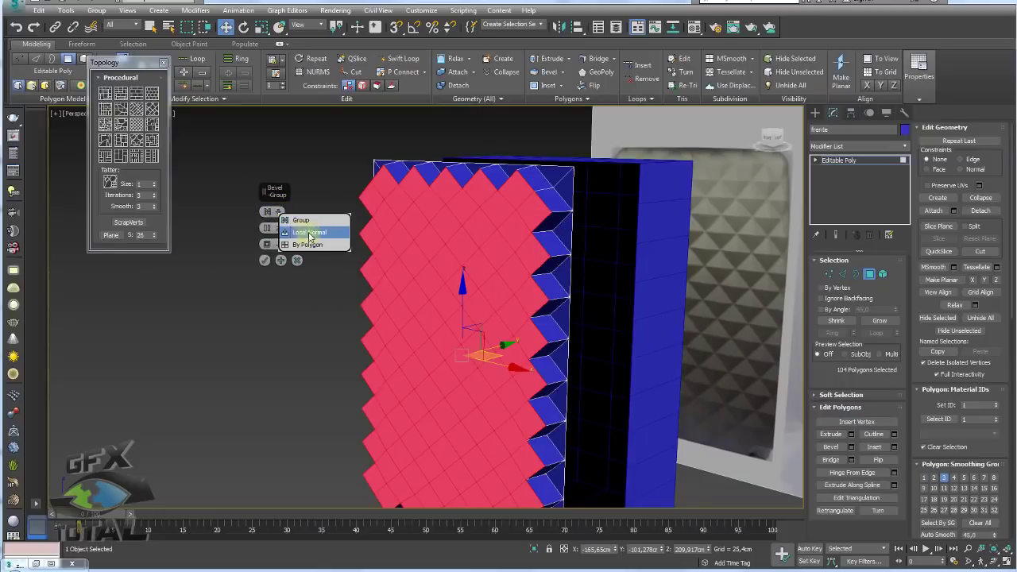
left_click(320, 233)
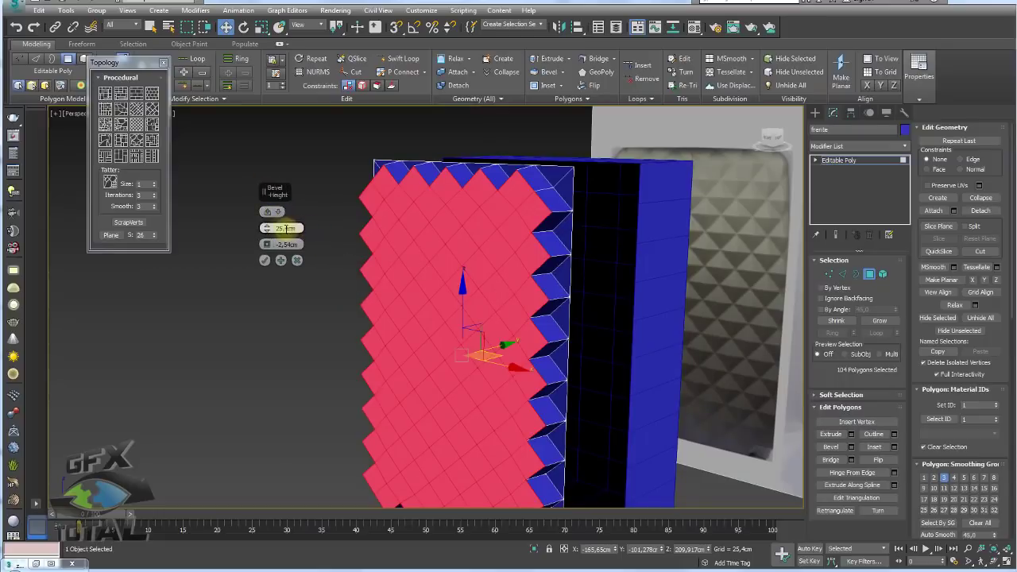
left_click(269, 211)
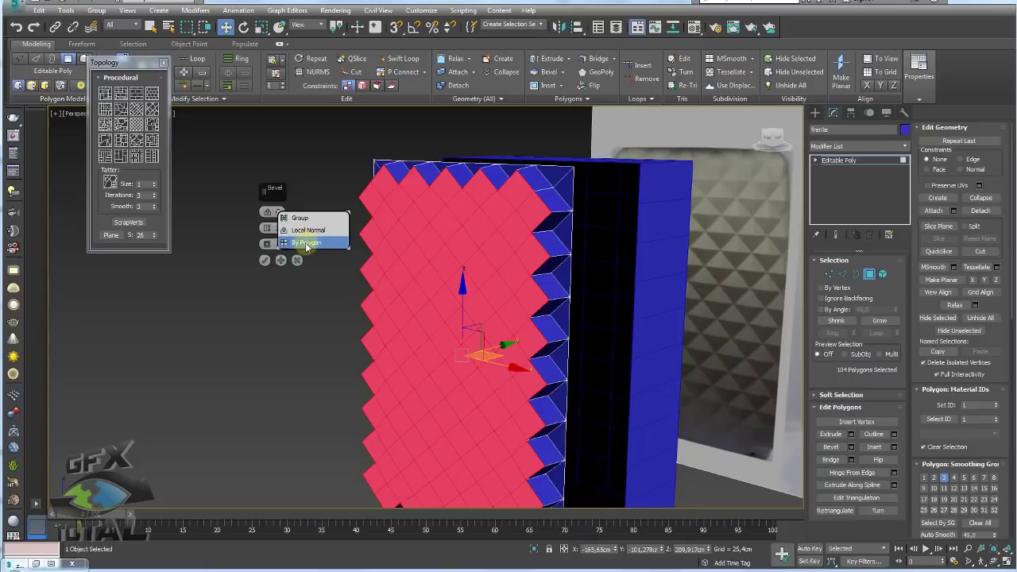
left_click(306, 244)
mouse_move(490, 245)
middle_mouse_down("alt")
mouse_move(511, 246)
mouse_move(529, 265)
mouse_move(488, 265)
mouse_move(485, 289)
mouse_move(397, 243)
middle_mouse_up("alt")
Bevel the tiles at 5.804 cm height and −12.753 cm outline into pointed pyramid studs.
left_click_drag(267, 228, 257, 265)
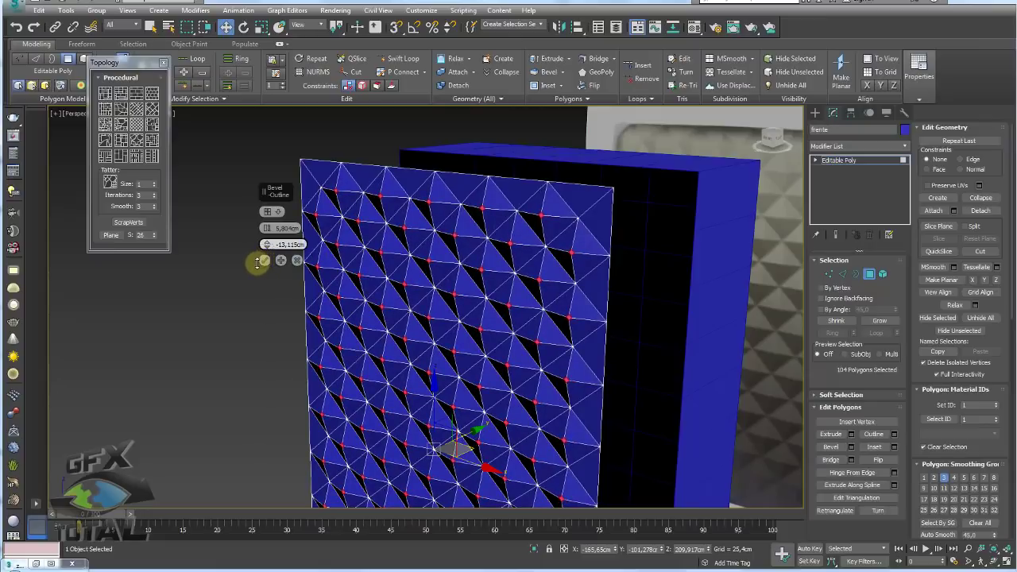
mouse_move(257, 264)
middle_mouse_down("alt")
mouse_move(461, 291)
mouse_move(481, 279)
mouse_move(477, 256)
mouse_move(450, 289)
mouse_move(421, 250)
middle_mouse_up("alt")
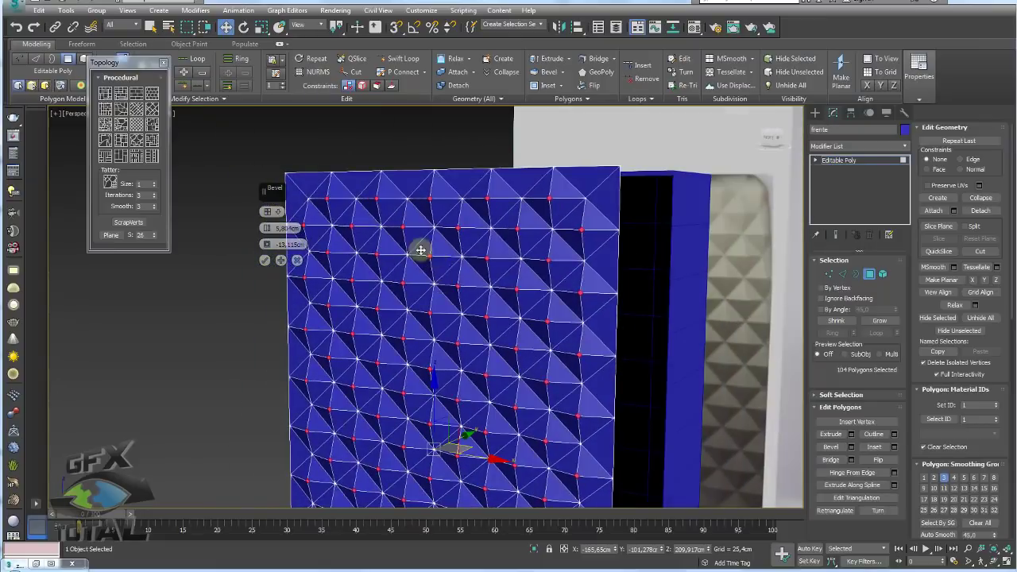
right_click(266, 246)
left_click_drag(266, 247, 267, 267)
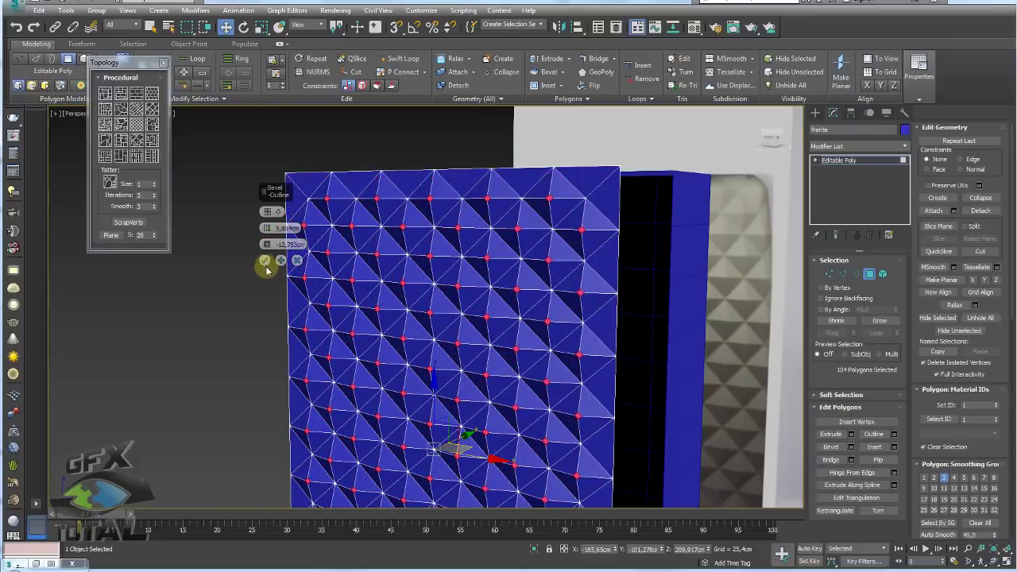
left_click(265, 260)
scroll(599, 265, "down", 2)
mouse_move(599, 265)
middle_mouse_down("alt")
mouse_move(612, 291)
mouse_move(595, 220)
middle_mouse_up("alt")
left_click_drag(594, 221, 429, 292)
mouse_move(530, 320)
middle_mouse_down("alt")
mouse_move(450, 357)
mouse_move(438, 341)
mouse_move(608, 345)
middle_mouse_up("alt")
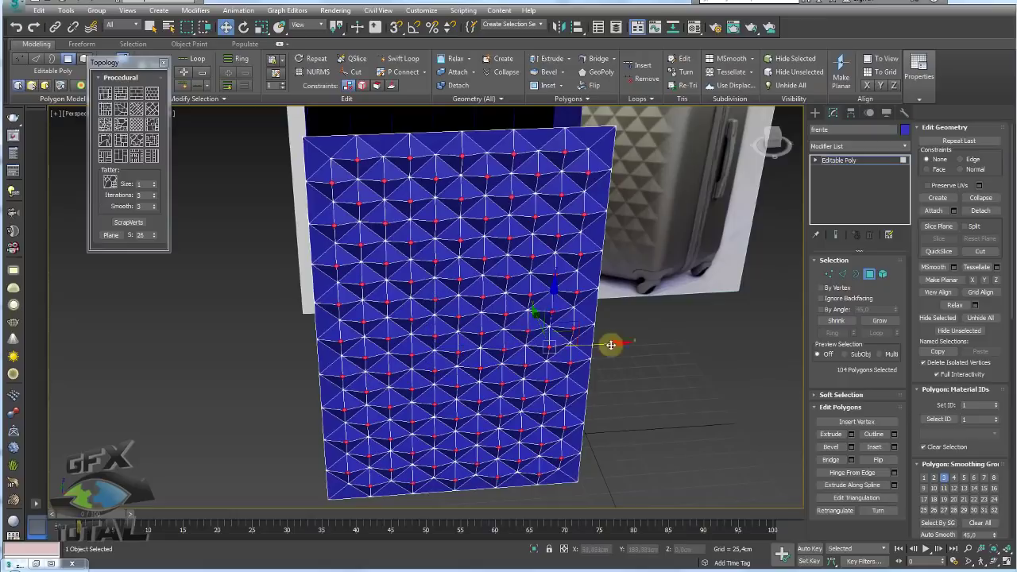
Clear the face selection and zoom and orbit around the frente panel to inspect its pyramid studs.
left_click(983, 201)
mouse_move(466, 227)
middle_mouse_down("alt")
mouse_move(445, 243)
mouse_move(427, 194)
mouse_move(517, 177)
mouse_move(484, 211)
mouse_move(508, 257)
mouse_move(576, 307)
middle_mouse_up("alt")
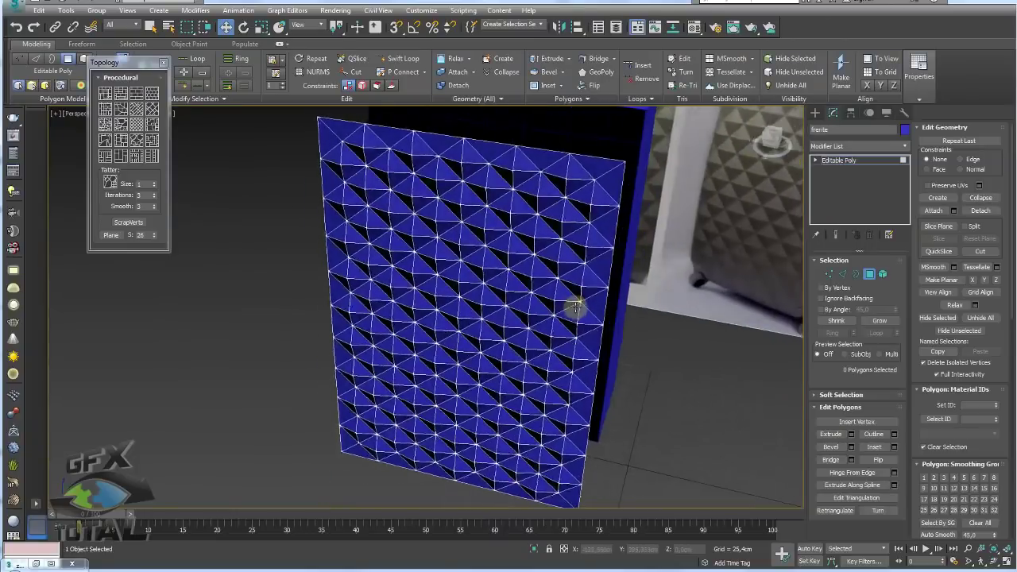
scroll(578, 271, "up", 1)
scroll(588, 266, "up", 4)
scroll(584, 284, "up", 2)
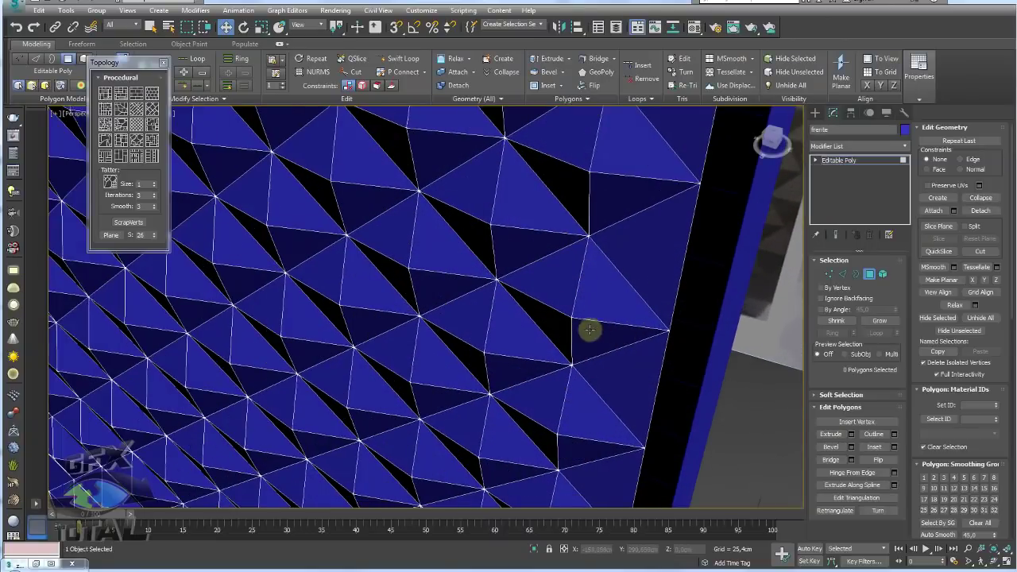
scroll(590, 329, "down", 4)
mouse_move(588, 268)
middle_mouse_down("alt")
mouse_move(609, 302)
mouse_move(581, 290)
mouse_move(603, 278)
middle_mouse_up("alt")
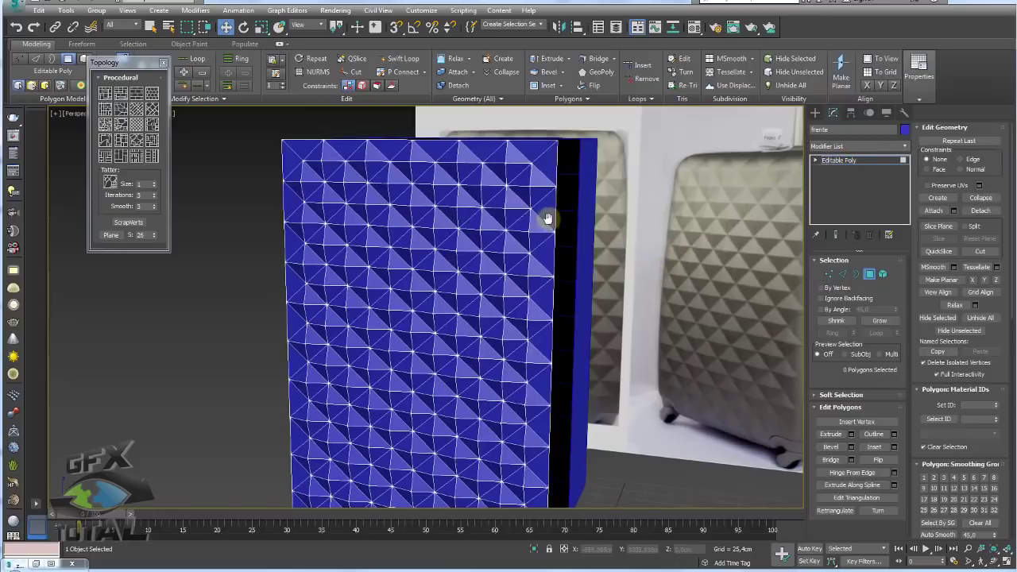
middle_click_drag(546, 219, 533, 222, "alt")
left_click(903, 148)
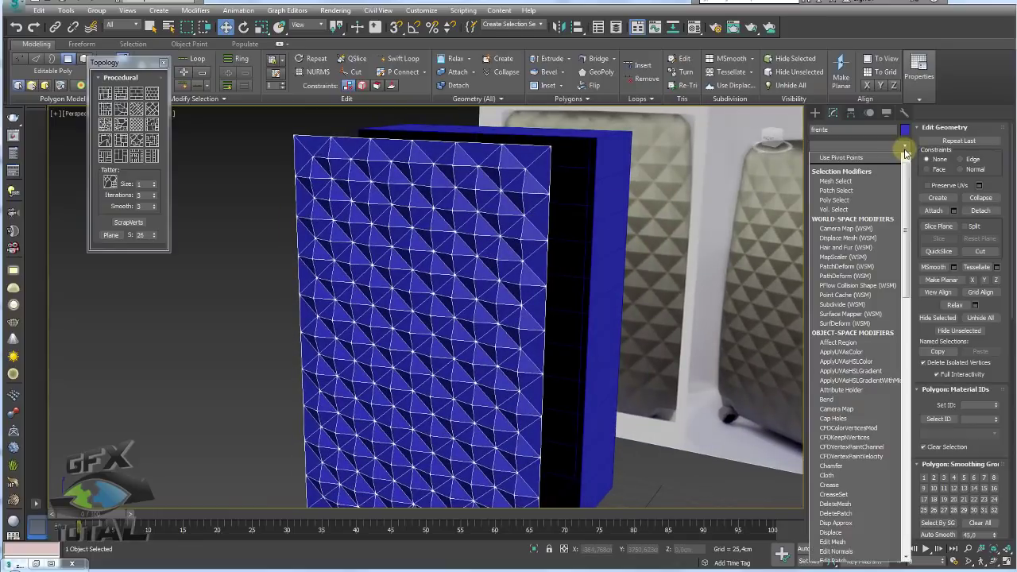
left_click(905, 148)
left_click(905, 149)
left_click_drag(907, 163, 908, 453)
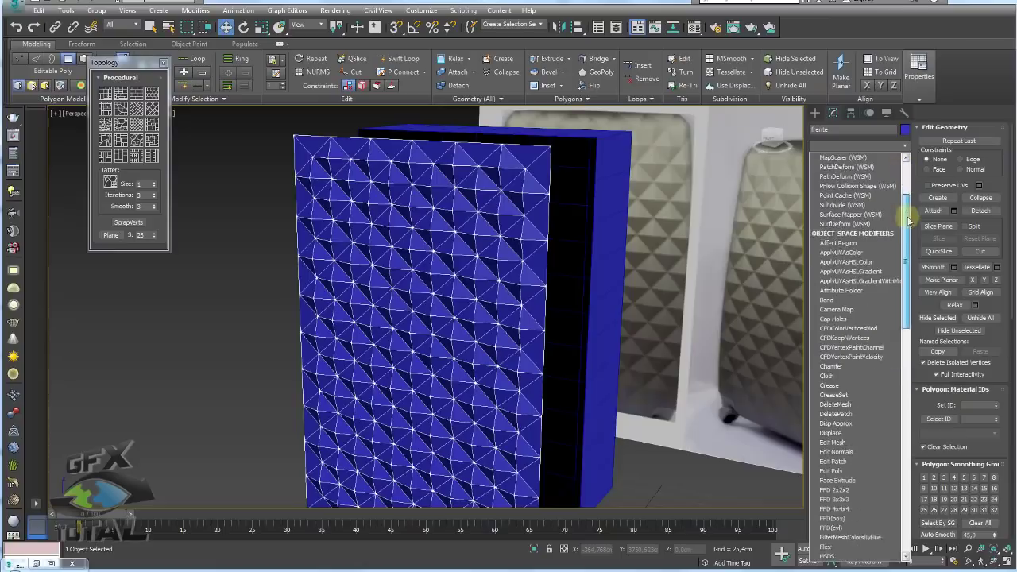
left_click(838, 395)
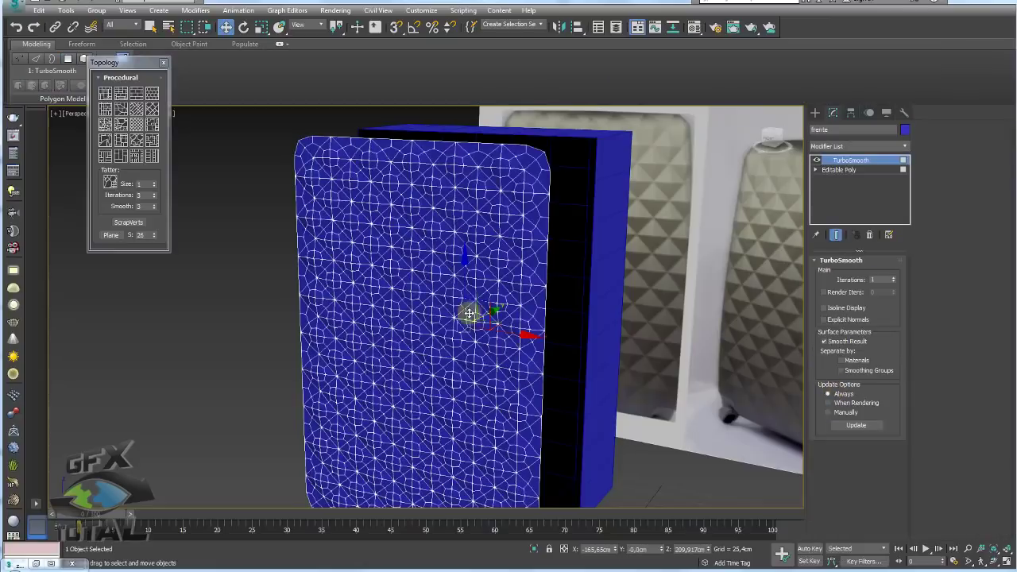
mouse_move(465, 314)
middle_mouse_down("alt")
mouse_move(445, 332)
mouse_move(474, 333)
mouse_move(431, 273)
mouse_move(490, 305)
mouse_move(488, 295)
middle_mouse_up("alt")
scroll(471, 322, "up", 3)
scroll(488, 282, "up", 3)
scroll(486, 296, "down", 3)
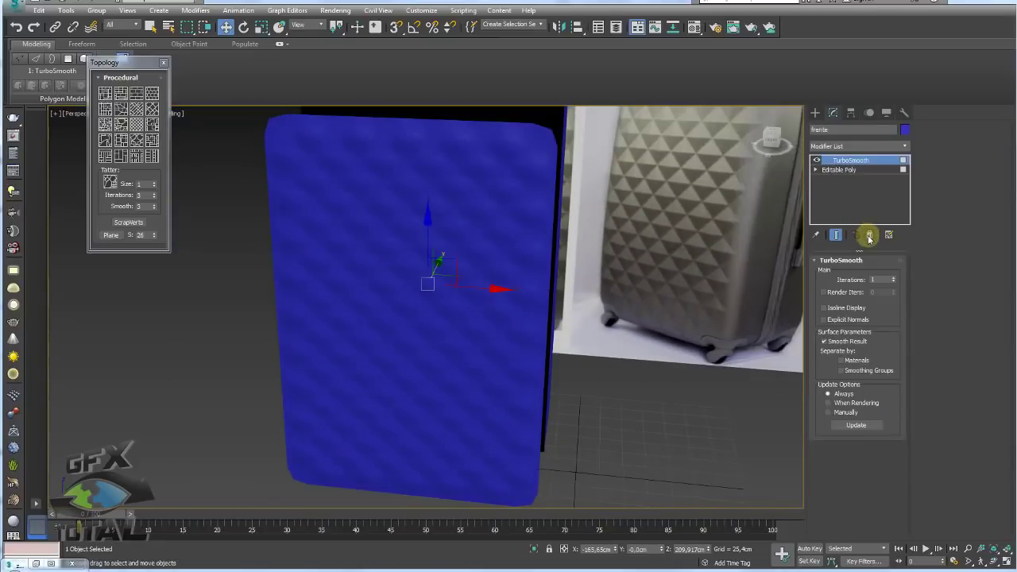
left_click(869, 235)
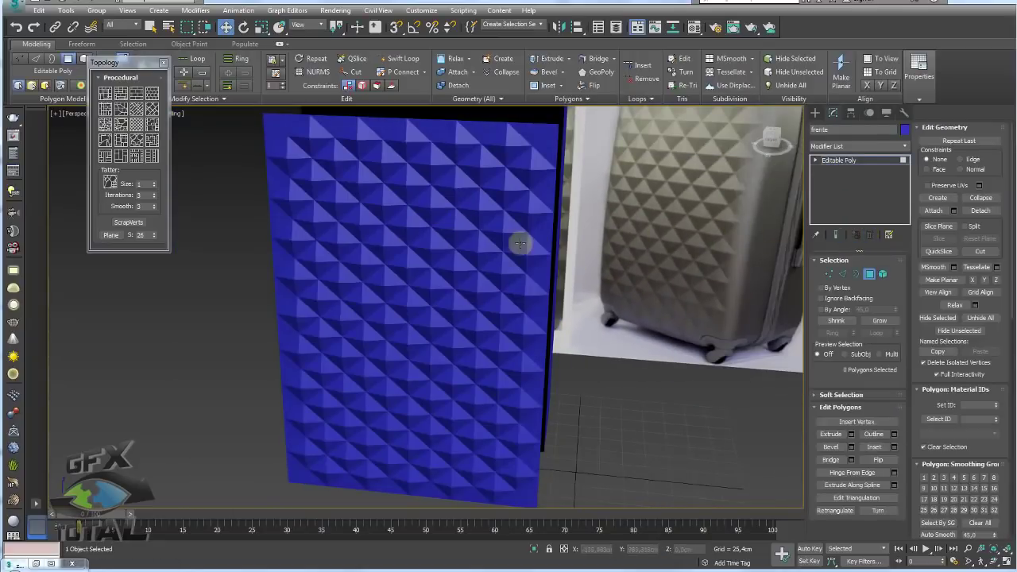
scroll(461, 212, "down", 2)
middle_click_drag(519, 243, 461, 216, "alt")
scroll(452, 208, "up", 5)
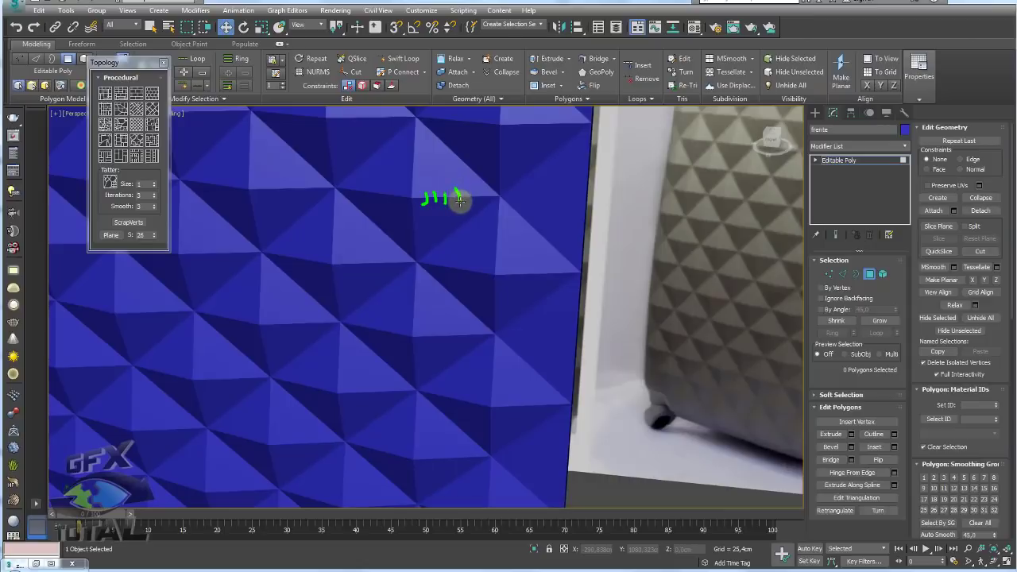
scroll(466, 234, "down", 2)
scroll(621, 291, "down", 4)
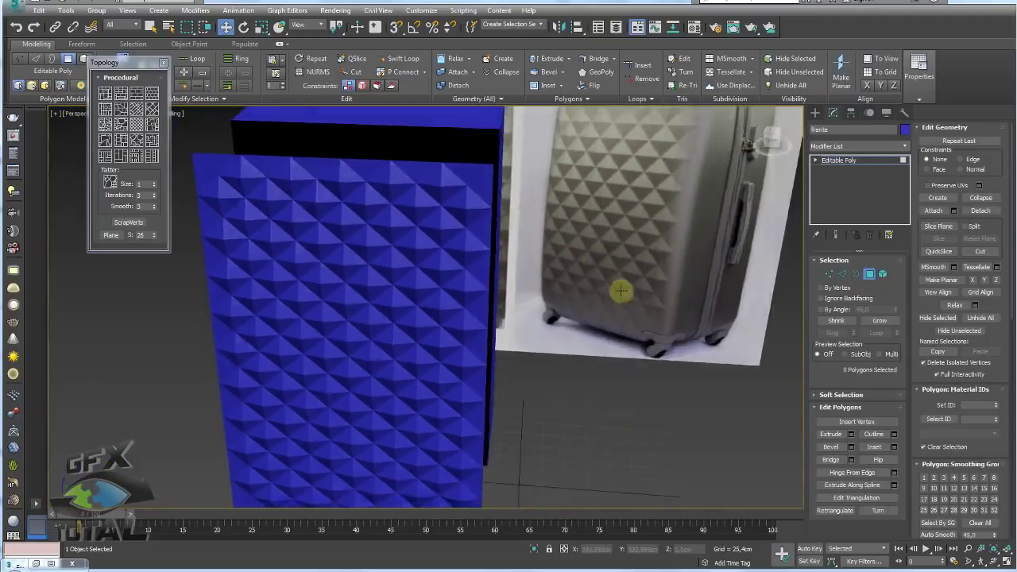
scroll(620, 291, "down", 3)
Draw a new 2×2-segment plane and convert it to an Editable Poly.
left_click(815, 113)
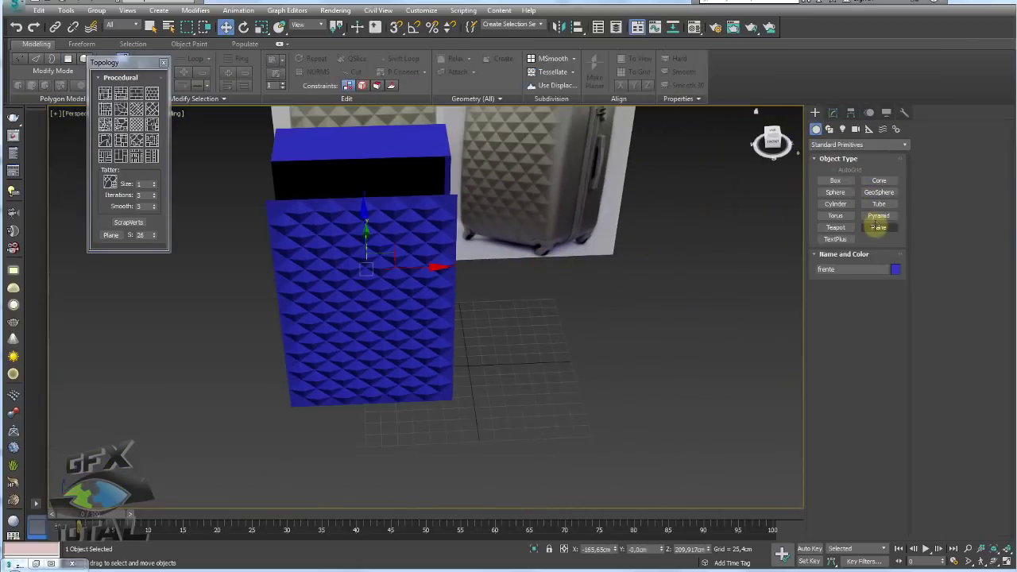
left_click(878, 228)
left_click_drag(654, 393, 697, 416)
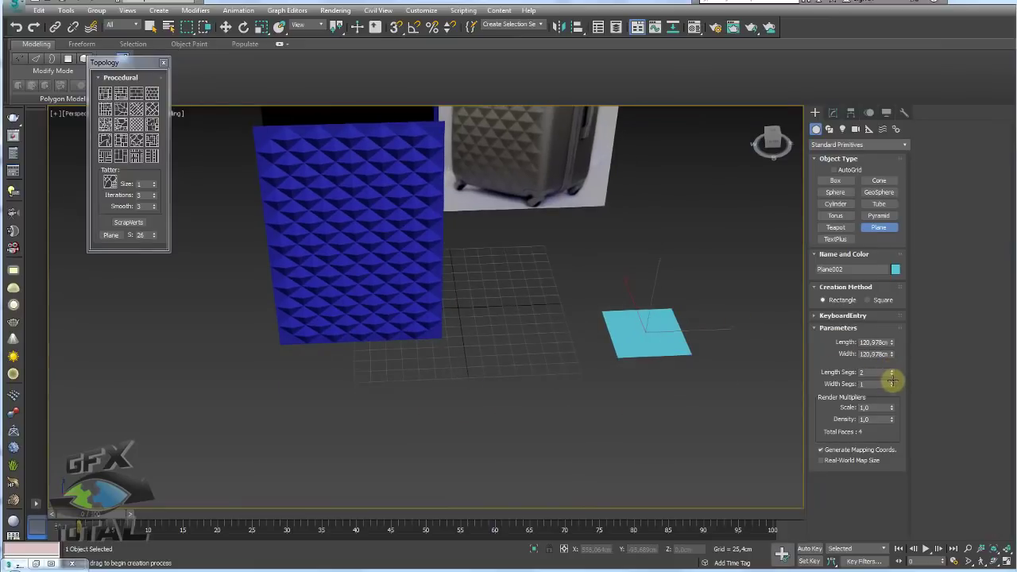
scroll(711, 328, "up", 2)
scroll(681, 343, "up", 2)
scroll(676, 338, "up", 3)
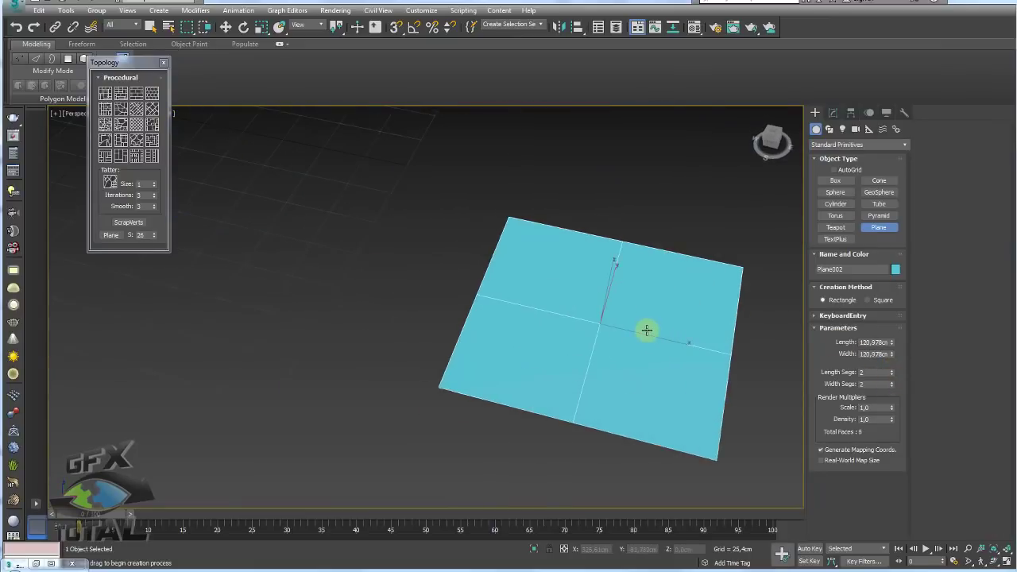
right_click(646, 330)
left_click(759, 313)
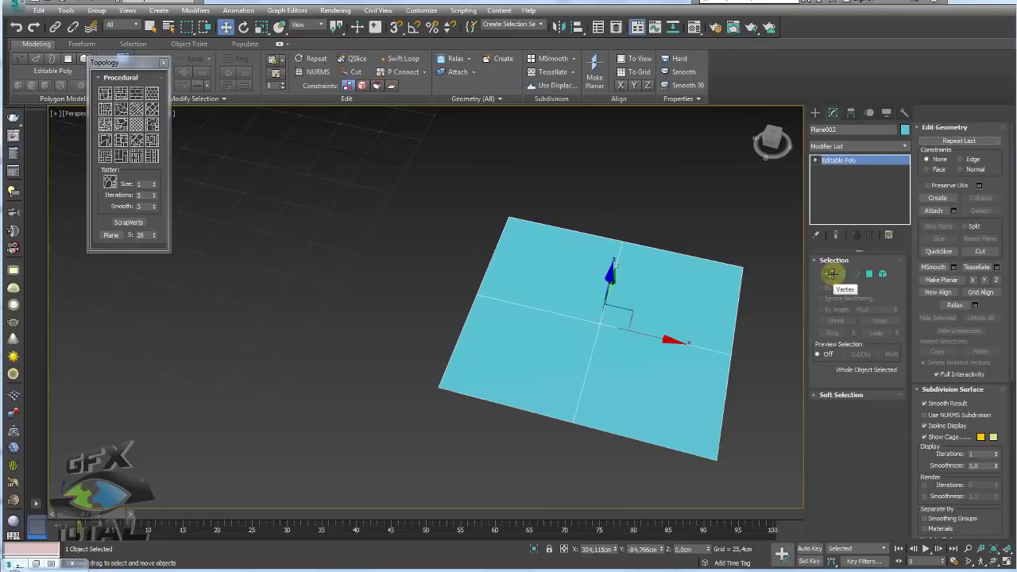
Select the plane's middle row of vertices, try raising them, then undo the fold.
left_click(831, 274)
left_click_drag(640, 209, 609, 239)
mouse_move(631, 318)
middle_mouse_down("alt")
mouse_move(676, 383)
mouse_move(625, 313)
middle_mouse_up("alt")
left_click_drag(577, 399, 538, 339)
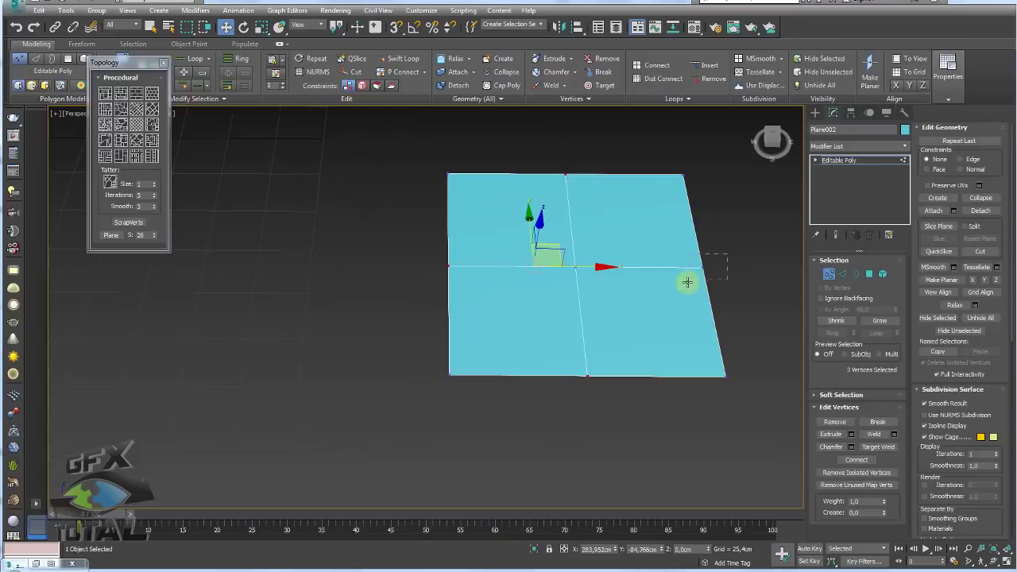
left_click_drag(687, 281, 685, 278, "ctrl")
middle_click_drag(685, 278, 666, 222, "alt")
left_click_drag(581, 220, 578, 136)
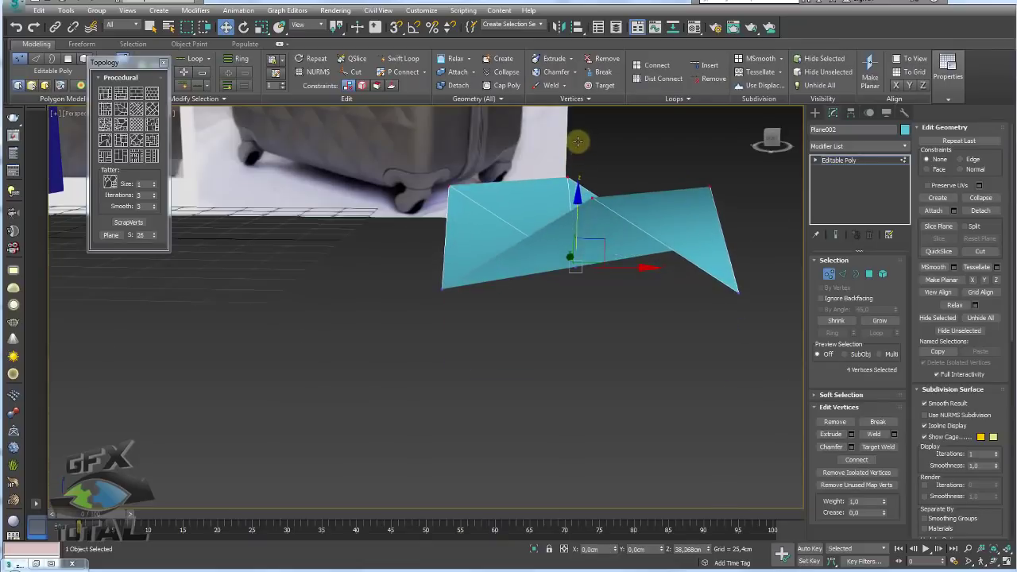
mouse_move(578, 137)
middle_mouse_down("alt")
mouse_move(611, 223)
mouse_move(612, 347)
mouse_move(660, 297)
mouse_move(599, 320)
mouse_move(592, 313)
middle_mouse_up("alt")
key("ctrl+z")
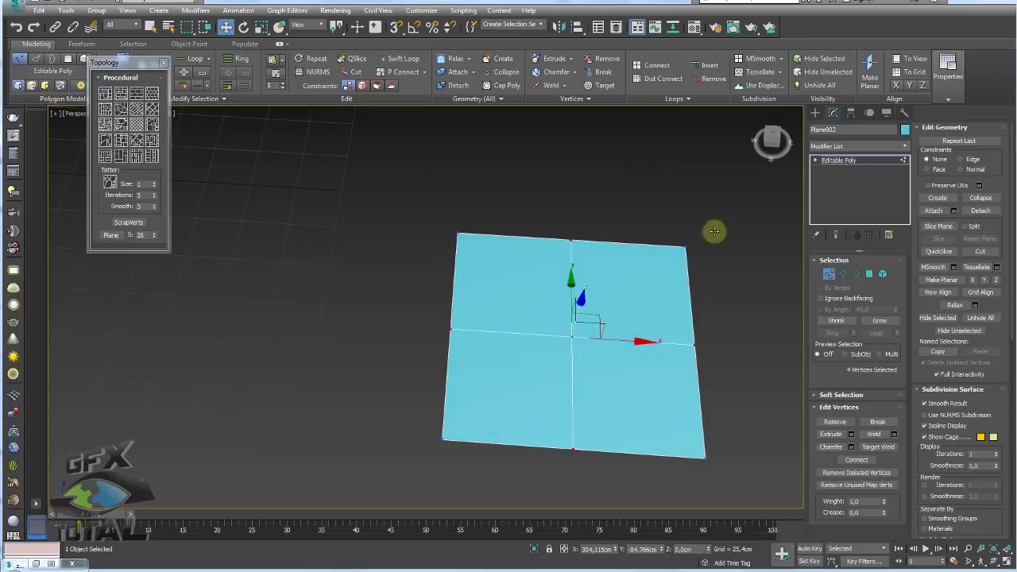
Connect opposite vertices to split the plane with diagonal edges.
left_click(704, 240)
middle_click_drag(708, 305, 665, 283, "alt")
left_click_drag(684, 224, 606, 289)
left_click(535, 341, "ctrl")
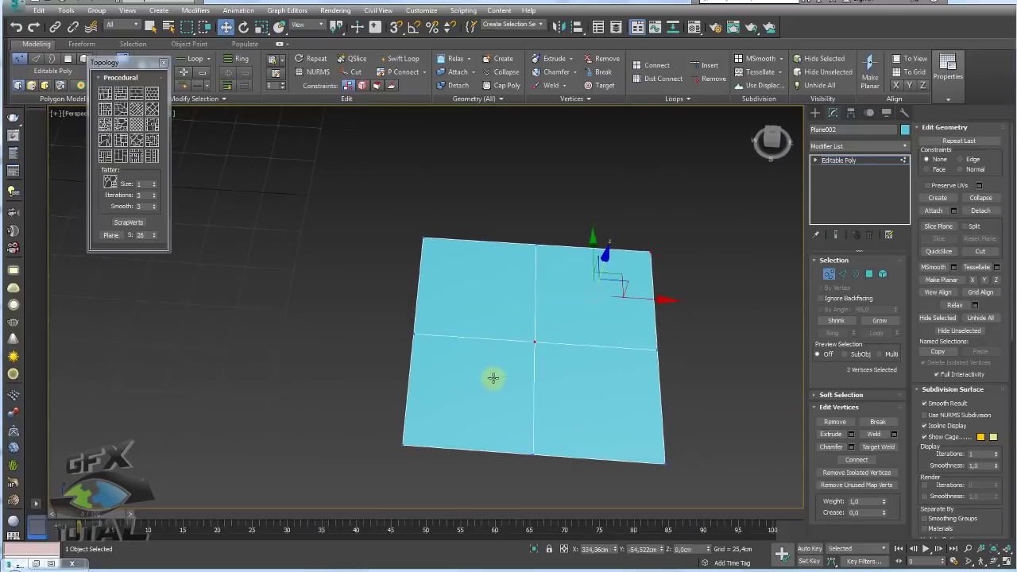
left_click(402, 445, "ctrl")
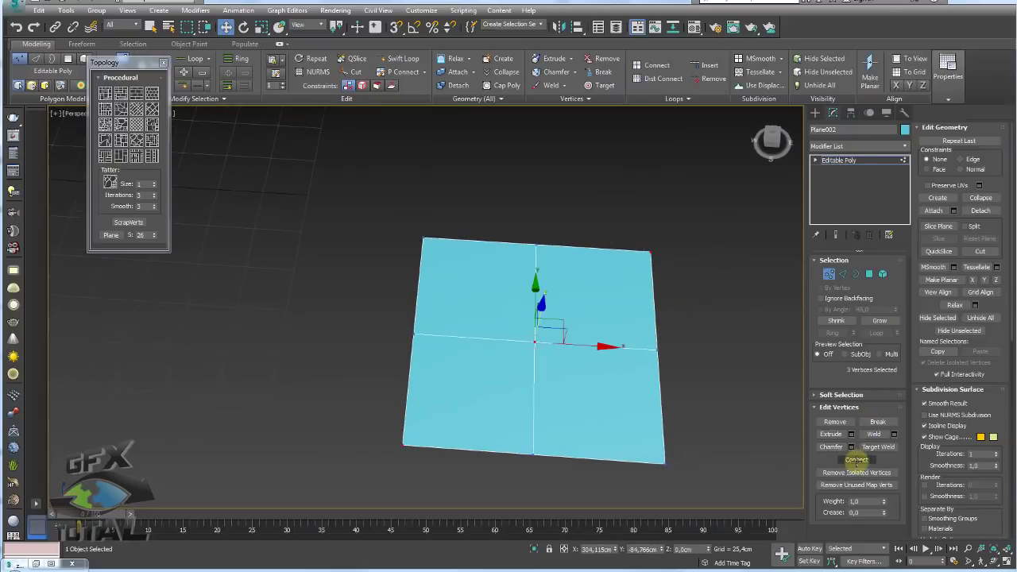
left_click(856, 461)
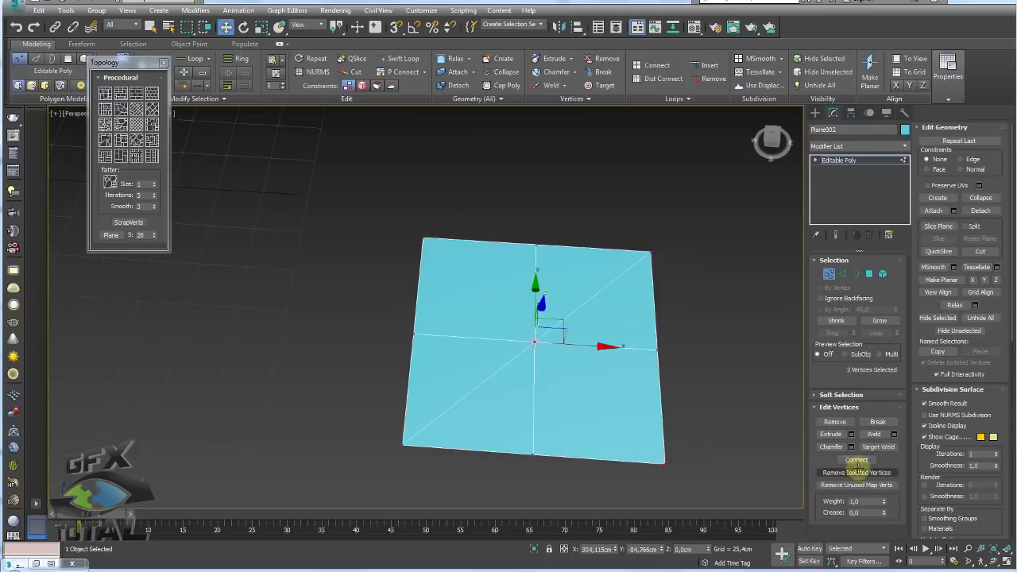
Pull the four edge-midpoint vertices upward in Z to fold the plane into a faceted shape.
left_click(657, 348)
left_click(535, 246, "ctrl")
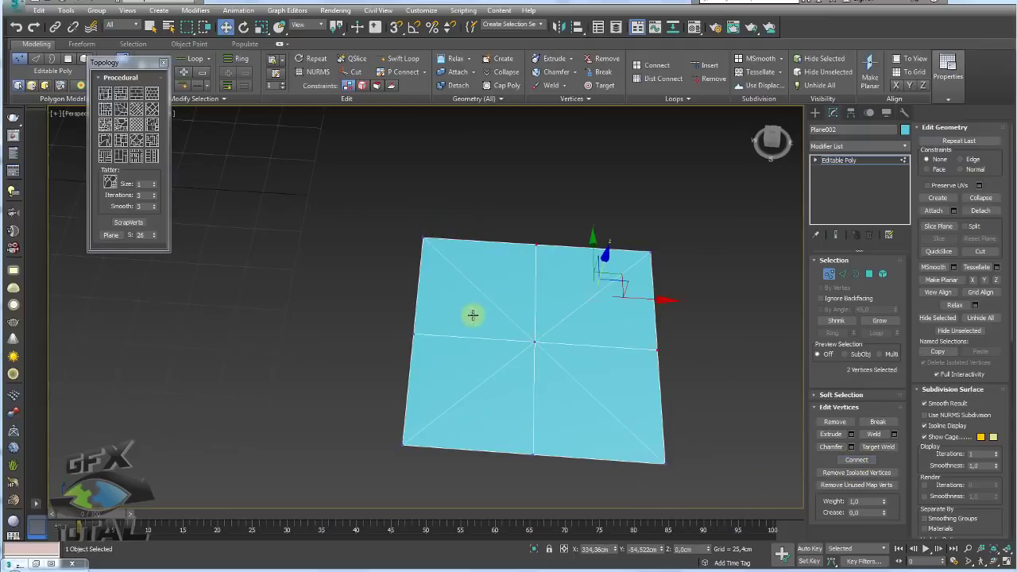
left_click(413, 334, "ctrl")
left_click(532, 455, "ctrl")
middle_click_drag(570, 429, 548, 300, "alt")
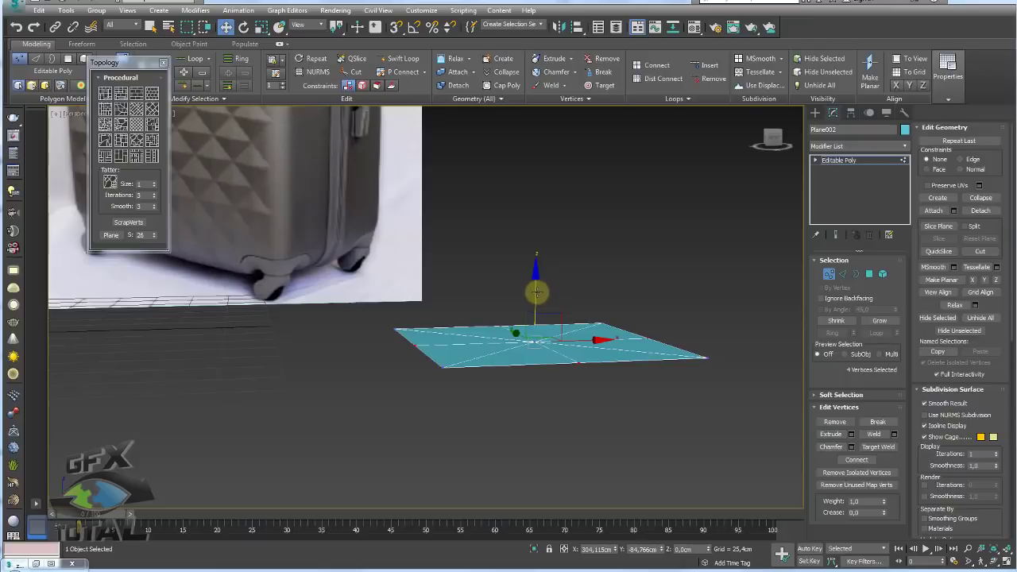
mouse_move(536, 292)
left_mouse_down()
mouse_move(529, 238)
mouse_move(544, 215)
left_mouse_up()
mouse_move(545, 215)
middle_mouse_down("alt")
mouse_move(583, 307)
mouse_move(466, 320)
mouse_move(574, 299)
mouse_move(603, 331)
mouse_move(652, 318)
middle_mouse_up("alt")
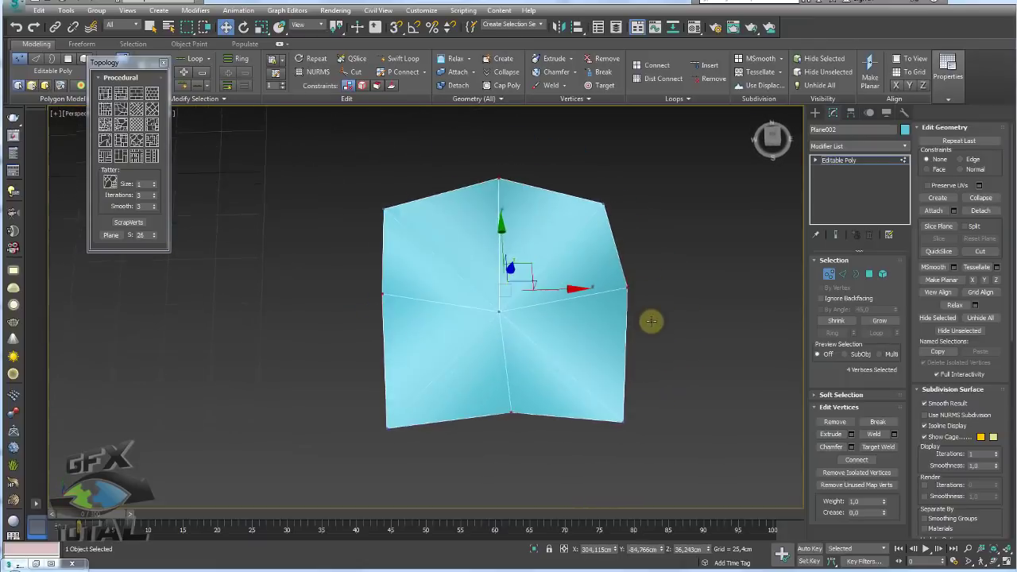
left_click(625, 289)
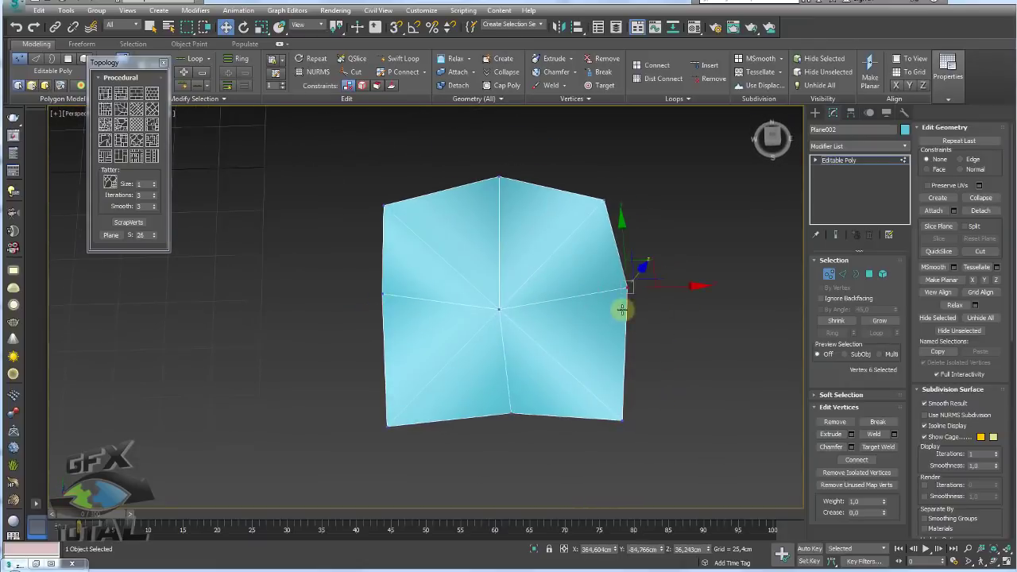
Add a Symmetry modifier with Flip and collapse it into the editable poly.
left_click(904, 146)
left_click_drag(906, 182, 905, 477)
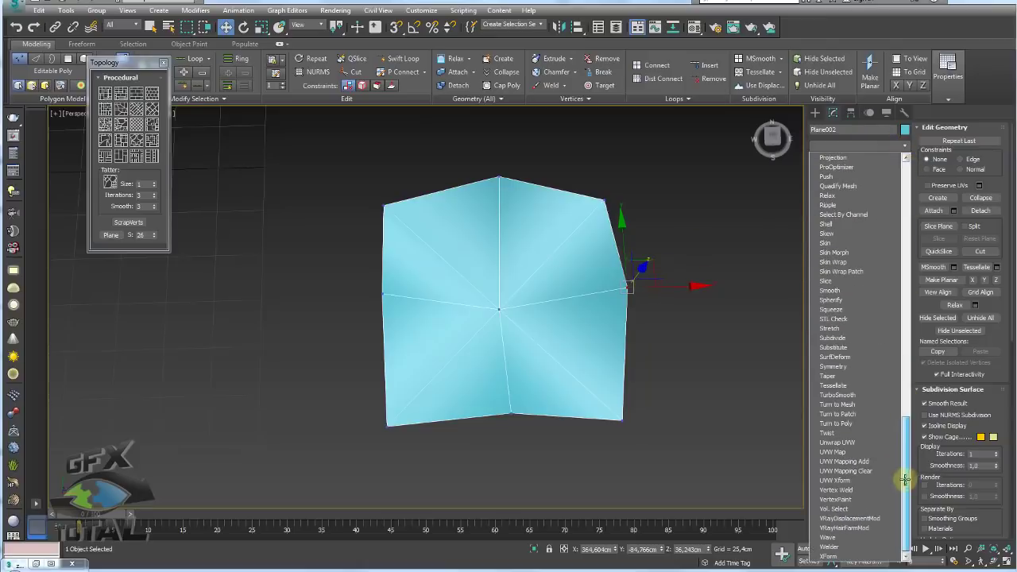
left_click(834, 366)
left_click(826, 293)
middle_click_drag(681, 305, 672, 295, "alt")
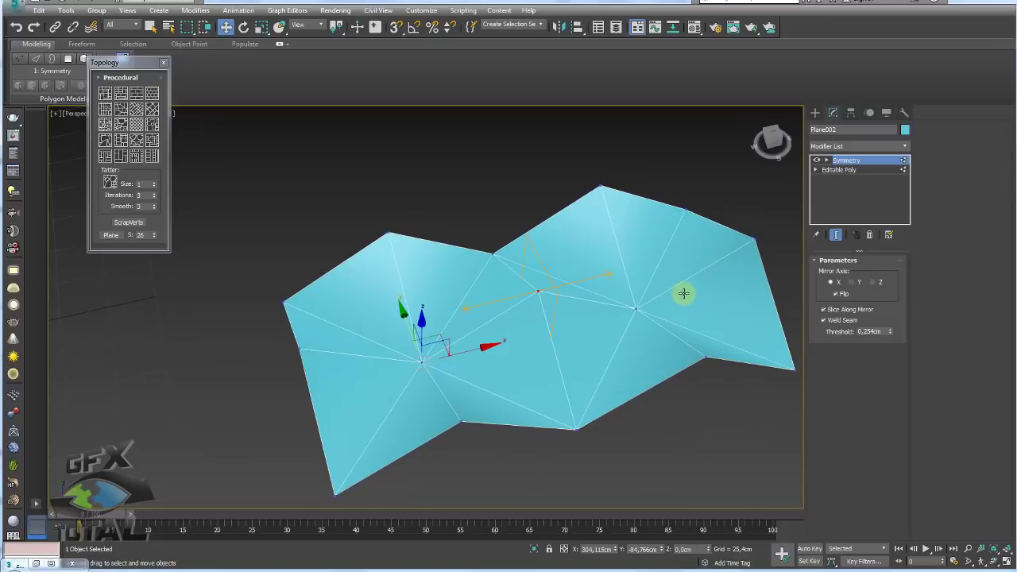
middle_click_drag(704, 313, 792, 211, "alt")
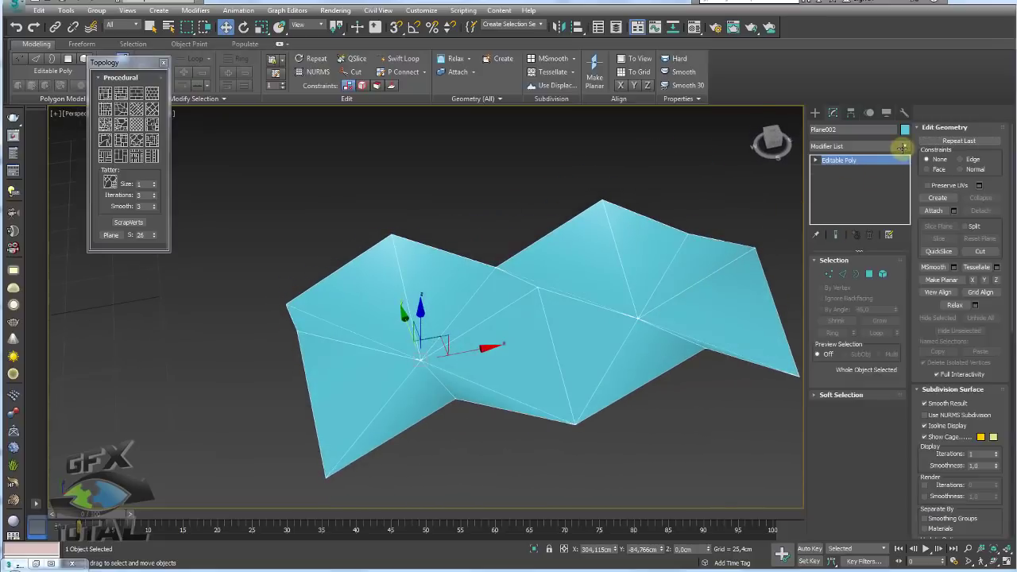
Add TurboSmooth at 4 iterations and set the object colour to dark blue.
left_click(902, 148)
mouse_move(901, 159)
left_mouse_down()
mouse_move(908, 345)
mouse_move(899, 445)
left_mouse_up()
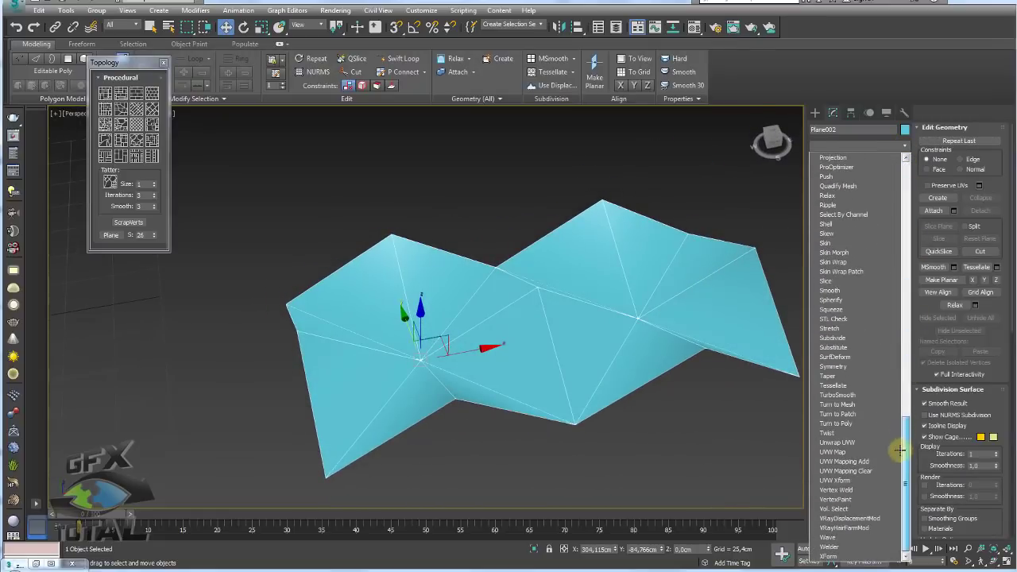
left_click(838, 395)
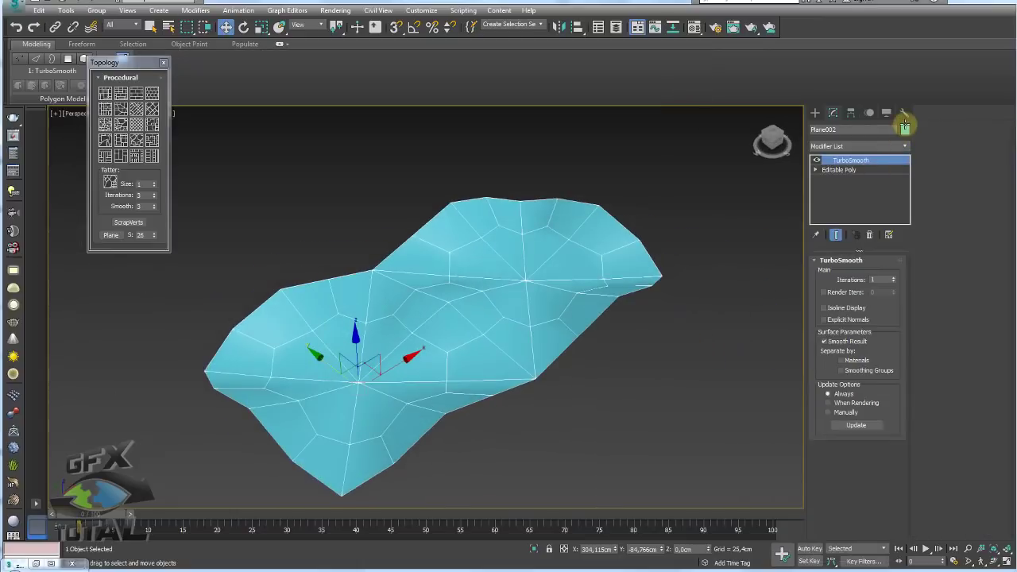
left_click(905, 127)
left_click(657, 218)
left_click(667, 288)
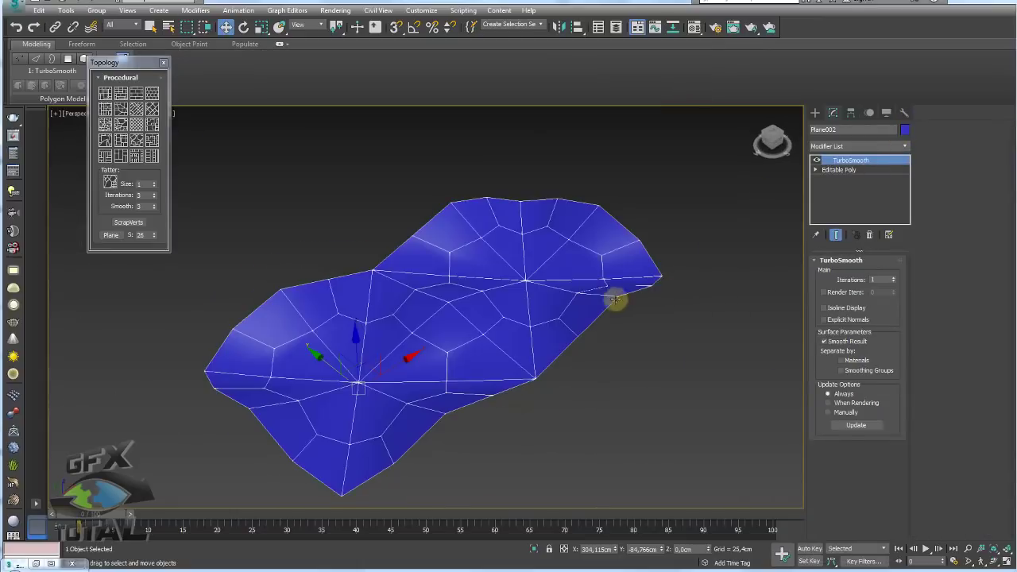
left_click(894, 277)
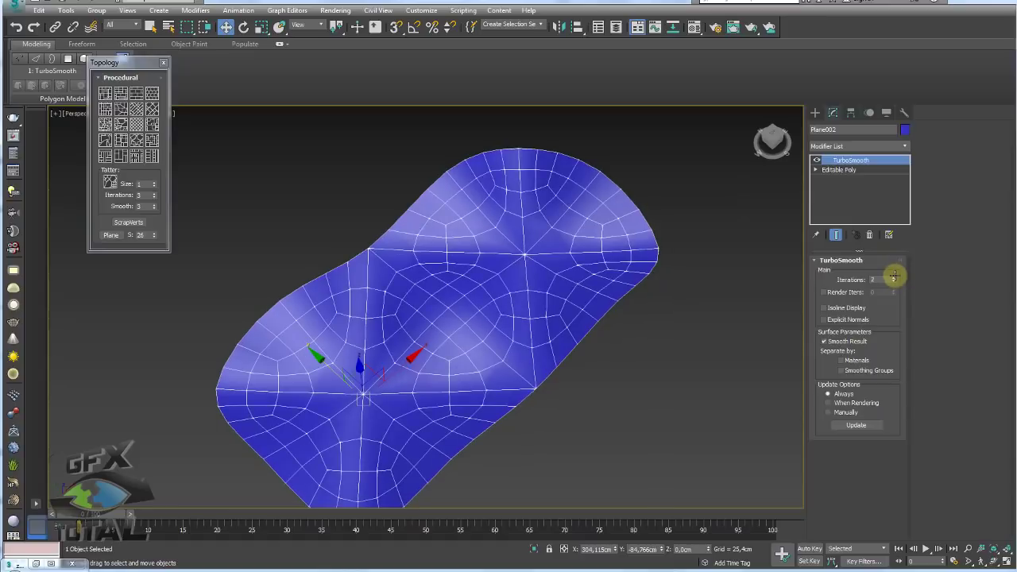
left_click(894, 277)
left_click(894, 276)
mouse_move(642, 324)
middle_mouse_down("alt")
mouse_move(604, 306)
mouse_move(647, 316)
mouse_move(626, 342)
middle_mouse_up("alt")
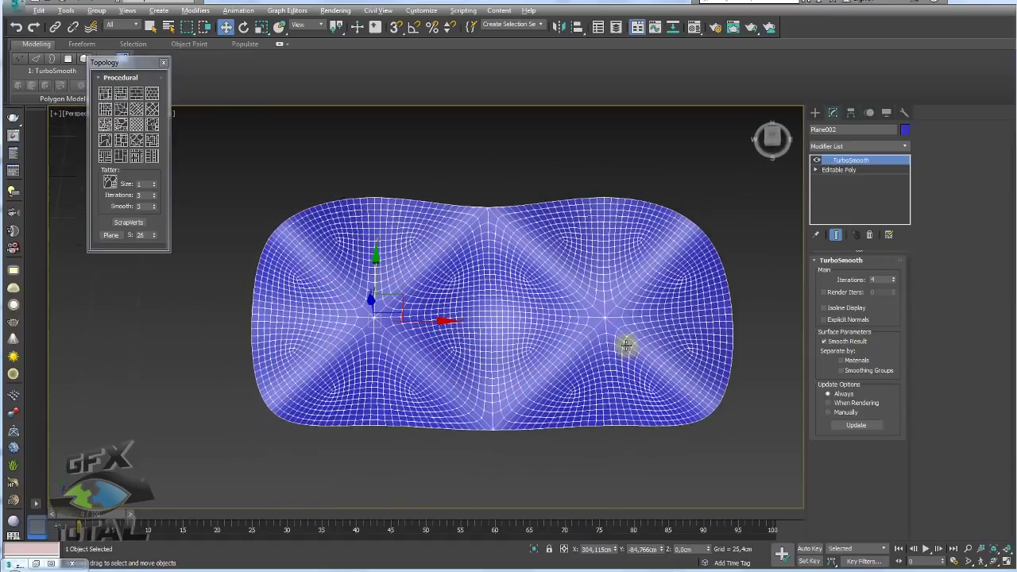
View the smoothed surface without edged faces, then reselect it at the Editable Poly level.
left_click(529, 421)
middle_click_drag(529, 420, 499, 378, "alt")
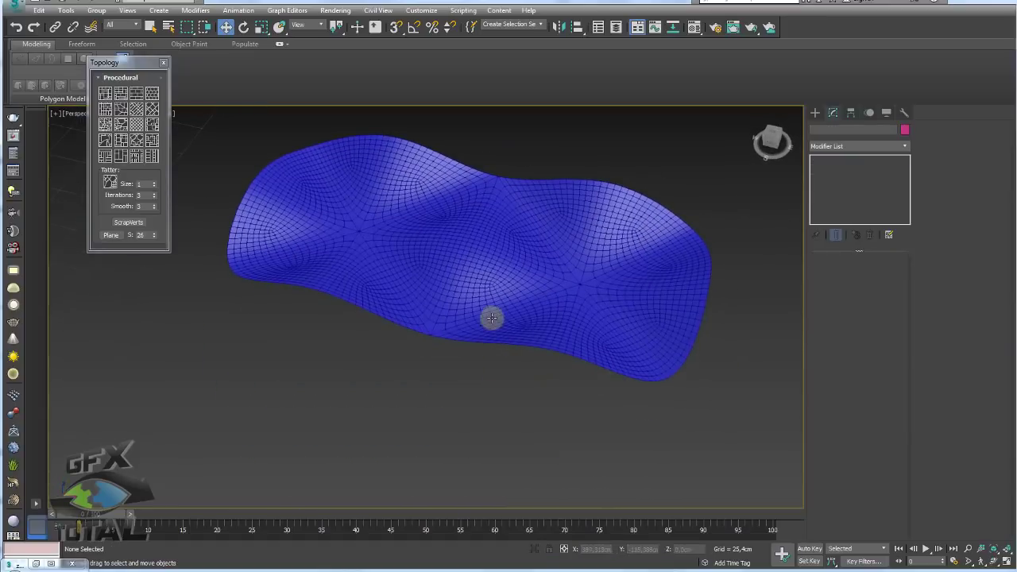
key("F4")
mouse_move(517, 284)
middle_mouse_down("alt")
mouse_move(540, 342)
mouse_move(550, 276)
mouse_move(556, 299)
mouse_move(487, 290)
middle_mouse_up("alt")
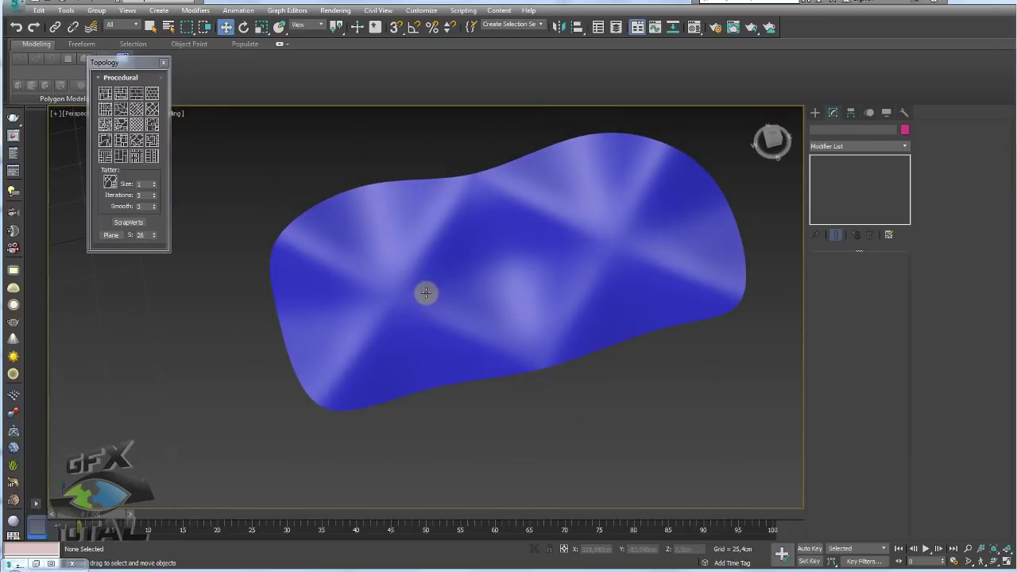
mouse_move(404, 294)
left_mouse_down()
mouse_move(504, 257)
mouse_move(605, 245)
left_mouse_up()
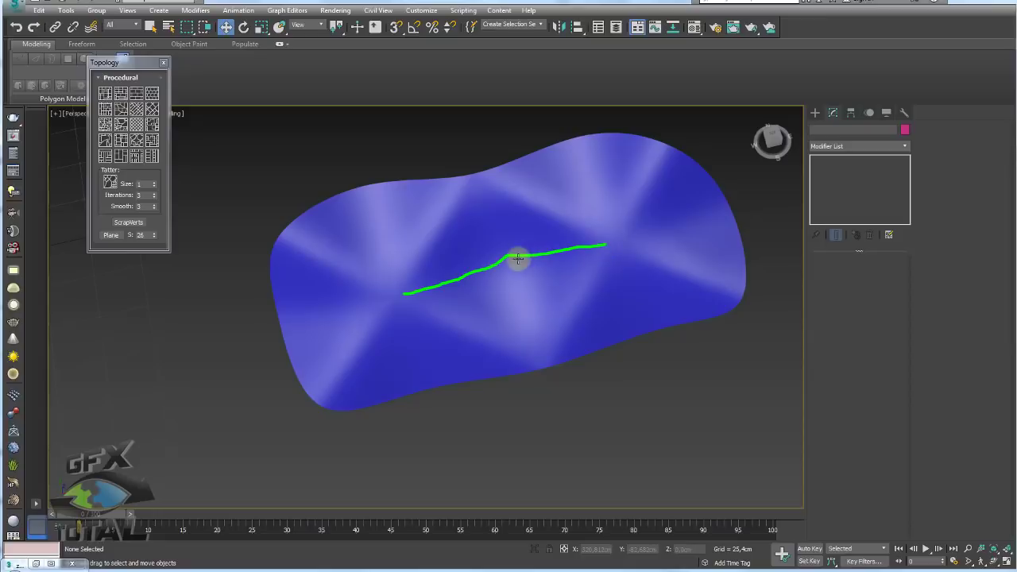
left_click_drag(510, 259, 533, 359)
right_click(479, 199)
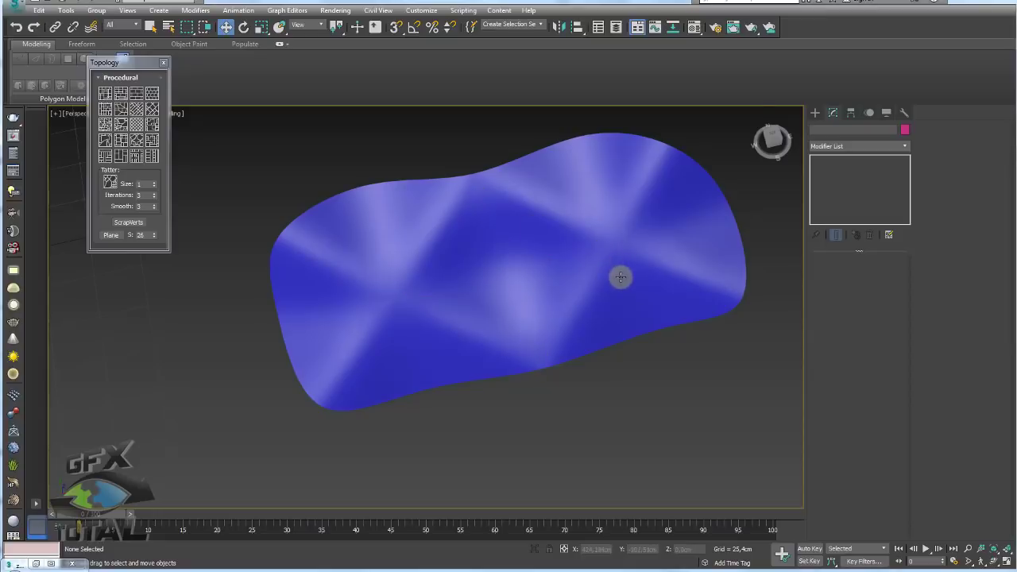
left_click(839, 169)
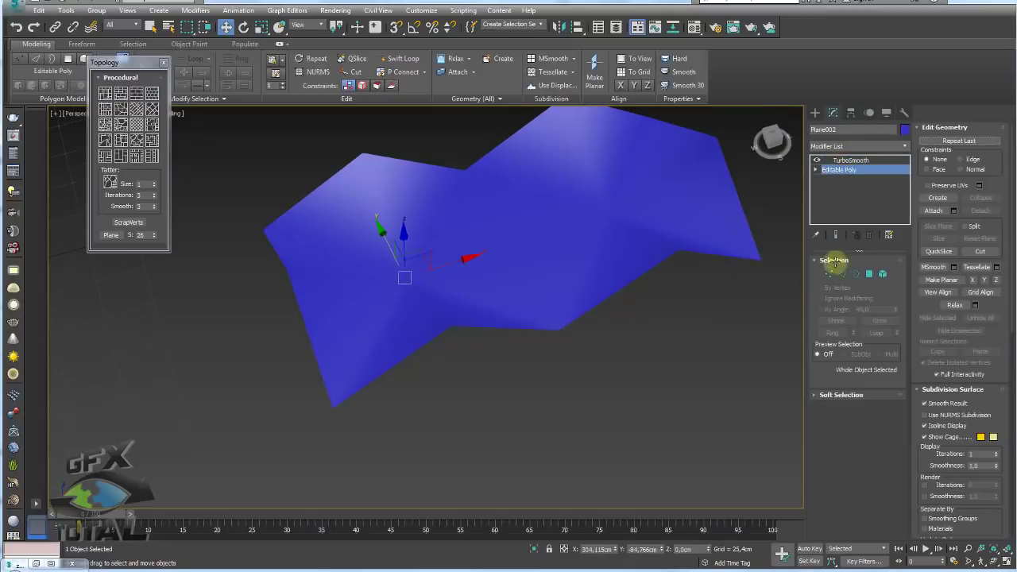
Select the eight edges framing the plane's central diamond in Edge mode.
left_click(842, 274)
scroll(516, 228, "up", 3)
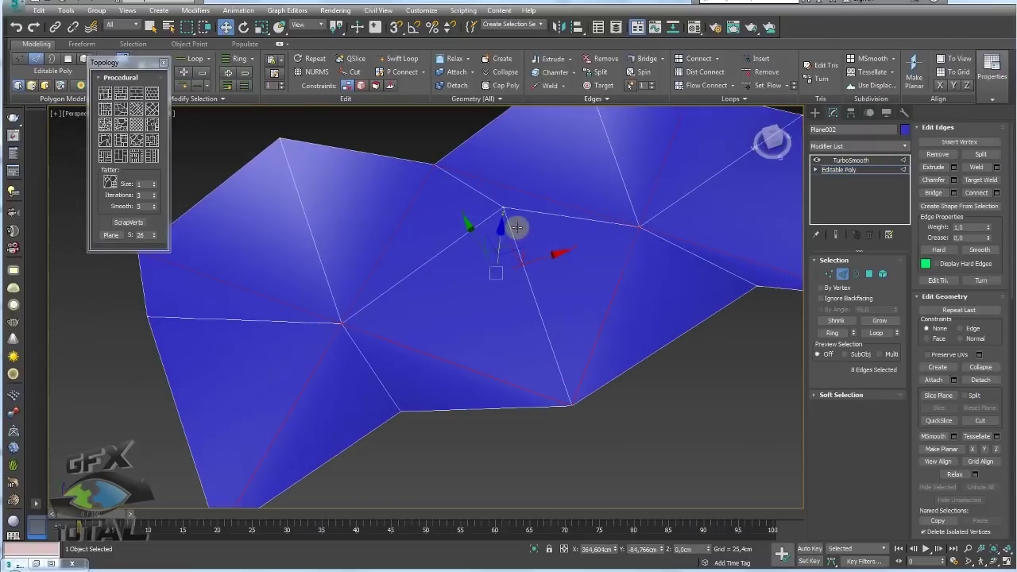
left_click(821, 273)
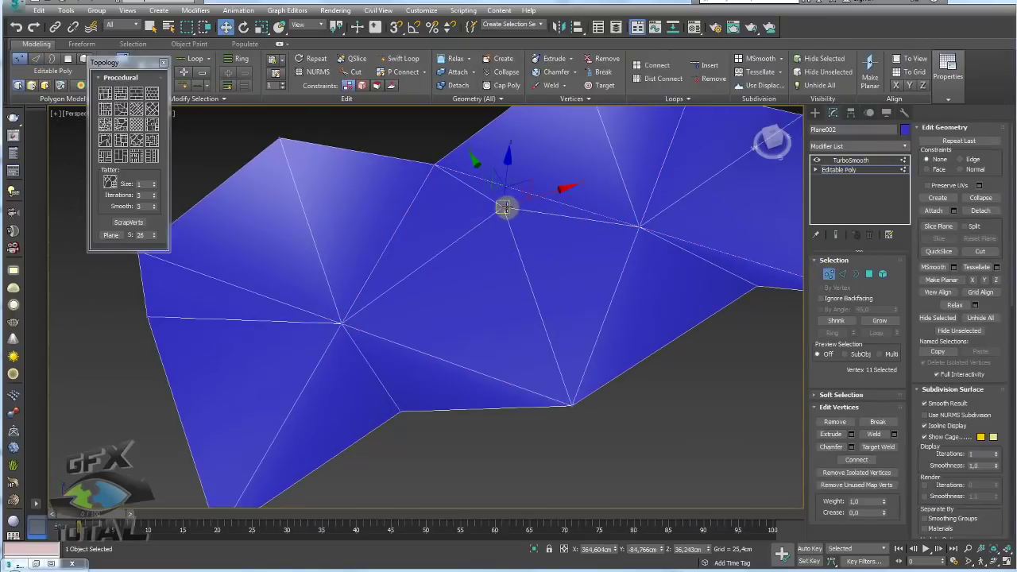
left_click(842, 274)
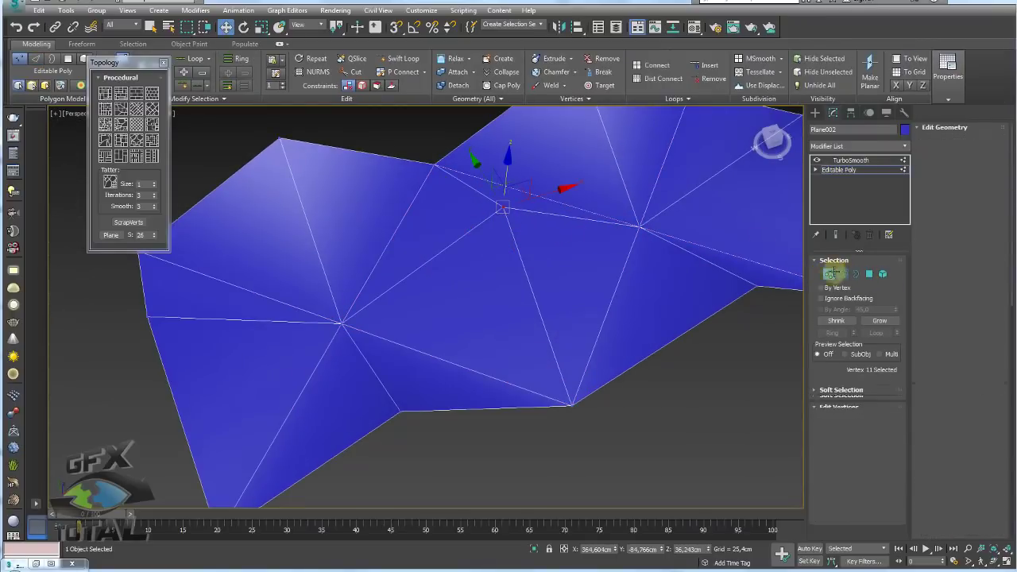
scroll(542, 228, "down", 3)
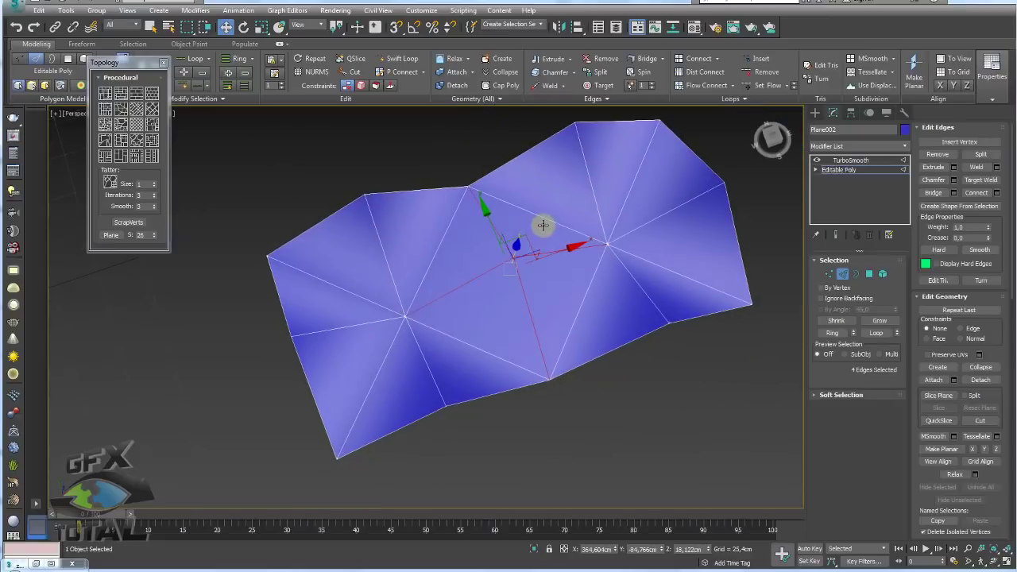
left_click(517, 206, "ctrl")
left_click(440, 243, "ctrl")
left_click(483, 359, "ctrl")
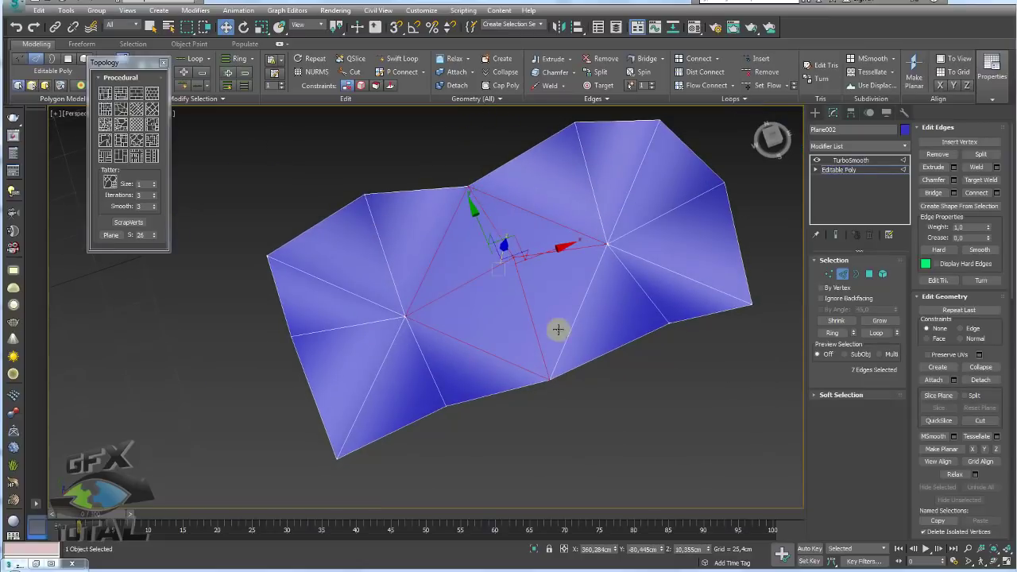
left_click(574, 322, "ctrl")
Go to the TurboSmooth level, turn off edged faces, and deselect the plane.
middle_click_drag(604, 318, 904, 244, "alt")
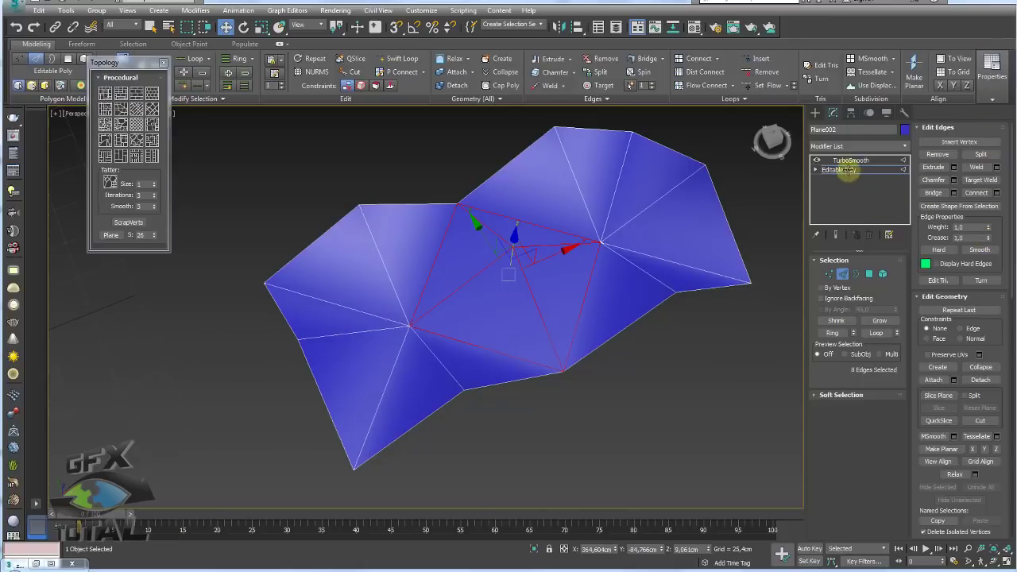
left_click(847, 159)
middle_click_drag(676, 368, 644, 424, "alt")
key("F4")
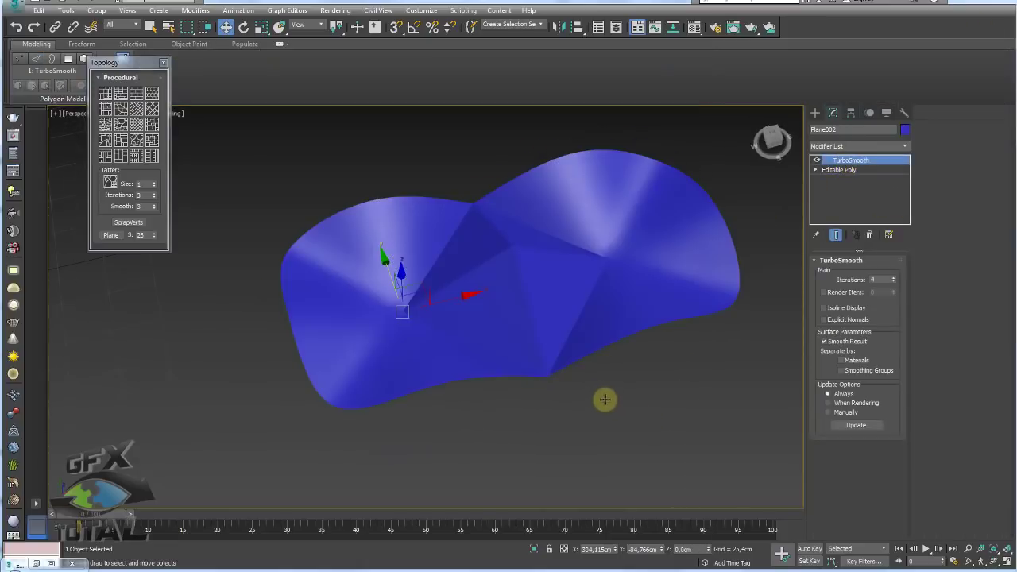
left_click(605, 382)
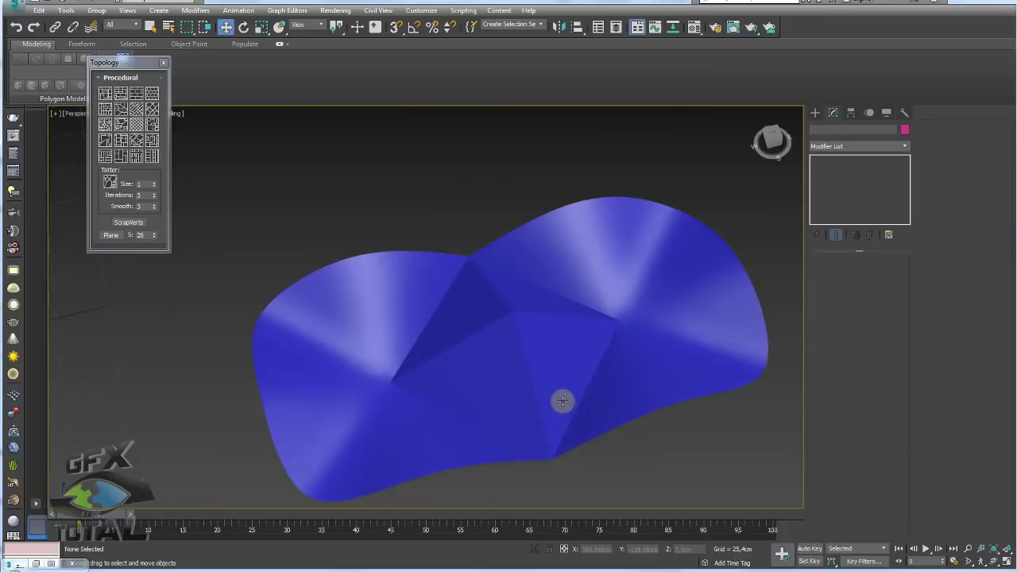
Return to the plane's diamond edges at the Editable Poly level with Show End Result on.
scroll(566, 400, "up", 3)
mouse_move(568, 399)
middle_mouse_down("alt")
mouse_move(513, 355)
mouse_move(661, 302)
mouse_move(638, 311)
mouse_move(644, 291)
middle_mouse_up("alt")
scroll(628, 286, "down", 5)
scroll(596, 270, "up", 5)
middle_click_drag(572, 256, 529, 309, "alt")
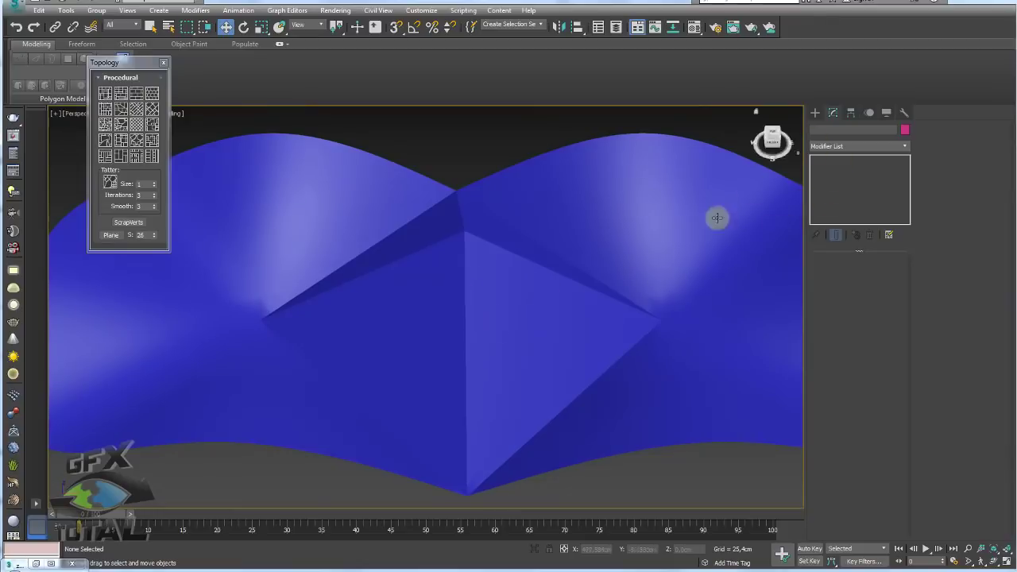
left_click(741, 192)
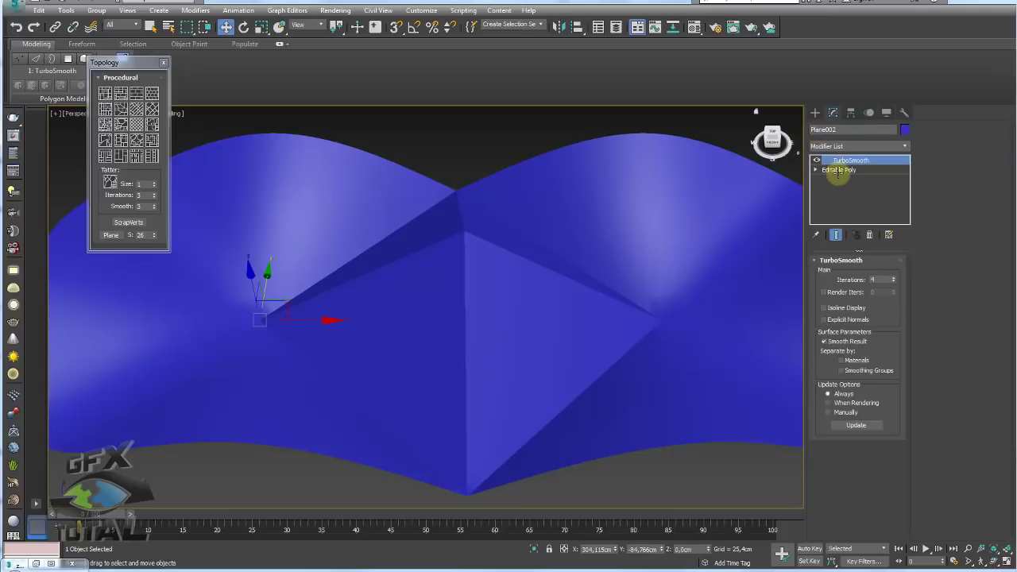
left_click(838, 170)
left_click(841, 276)
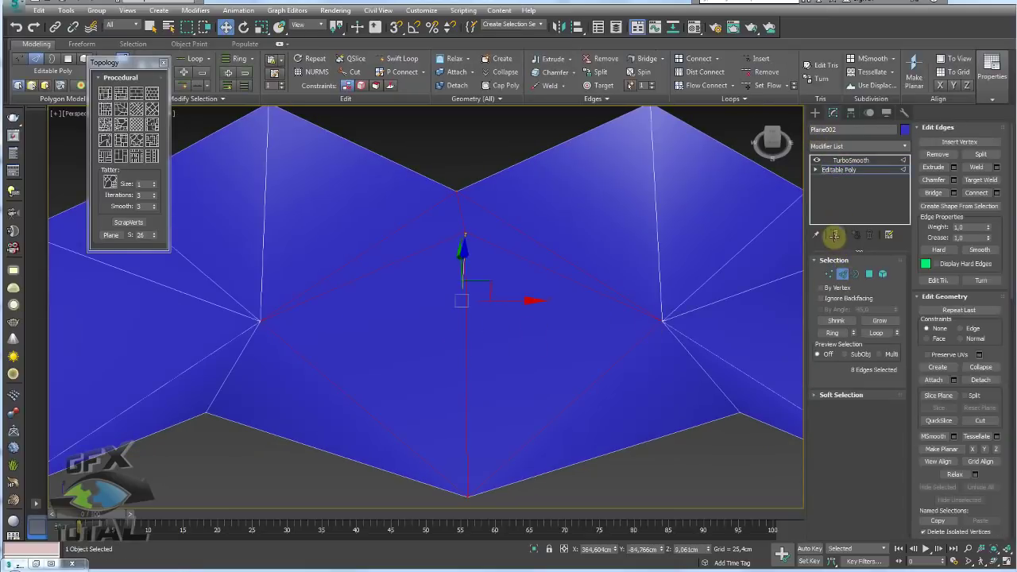
left_click(834, 235)
Test the diamond edges' Crease spinner, leaving it at 1.0.
mouse_move(987, 235)
left_mouse_down()
mouse_move(985, 308)
mouse_move(982, 253)
left_mouse_up()
scroll(636, 245, "down", 5)
mouse_move(635, 244)
middle_mouse_down("alt")
mouse_move(672, 261)
mouse_move(715, 238)
middle_mouse_up("alt")
Go back to the TurboSmooth level and Shift-drag a copy of the plane to the right.
left_click(848, 160)
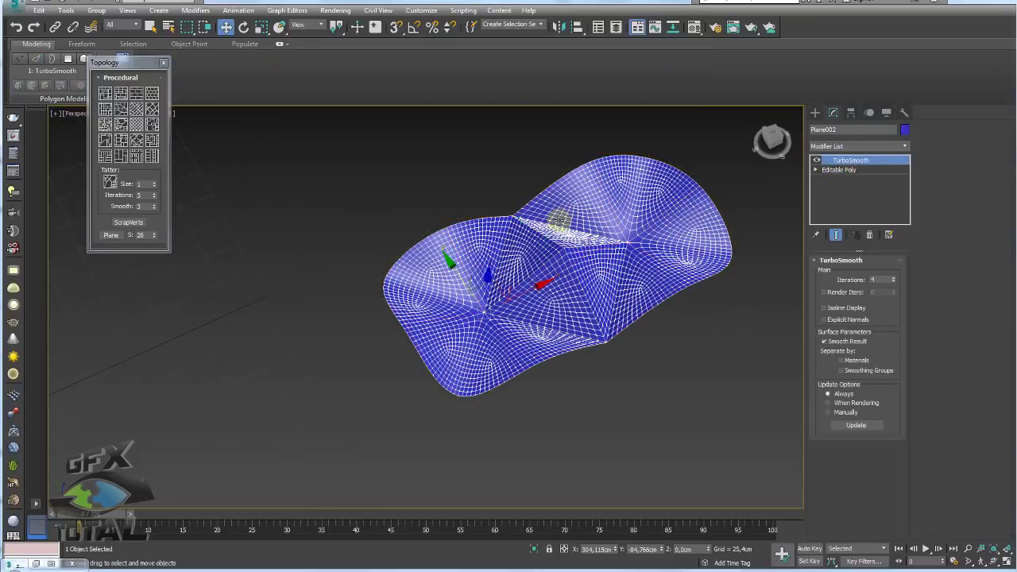
mouse_move(556, 220)
middle_mouse_down("alt")
mouse_move(586, 230)
mouse_move(617, 208)
middle_mouse_up("alt")
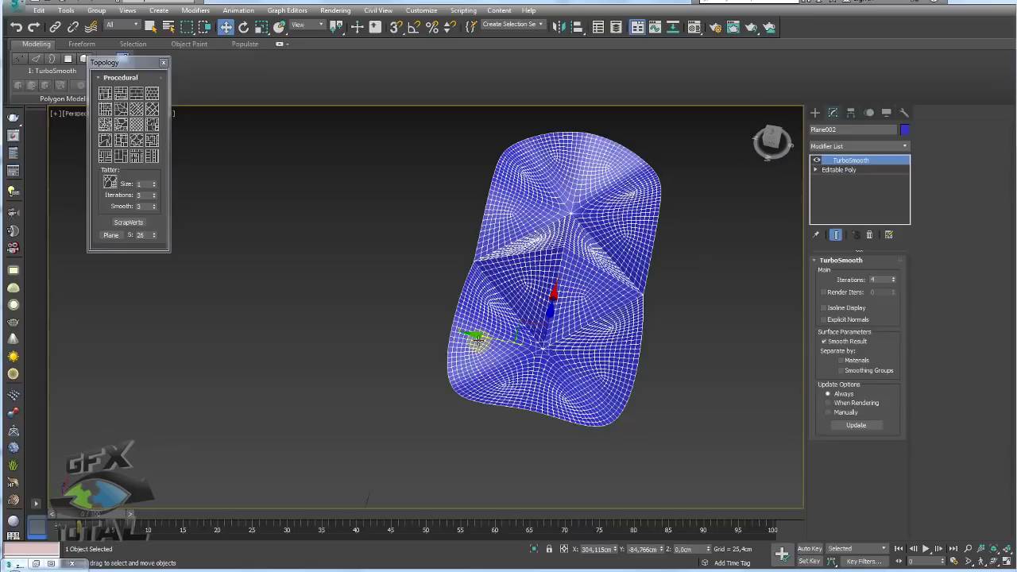
middle_click_drag(476, 340, 384, 337)
left_click_drag(363, 354, 589, 402, "shift")
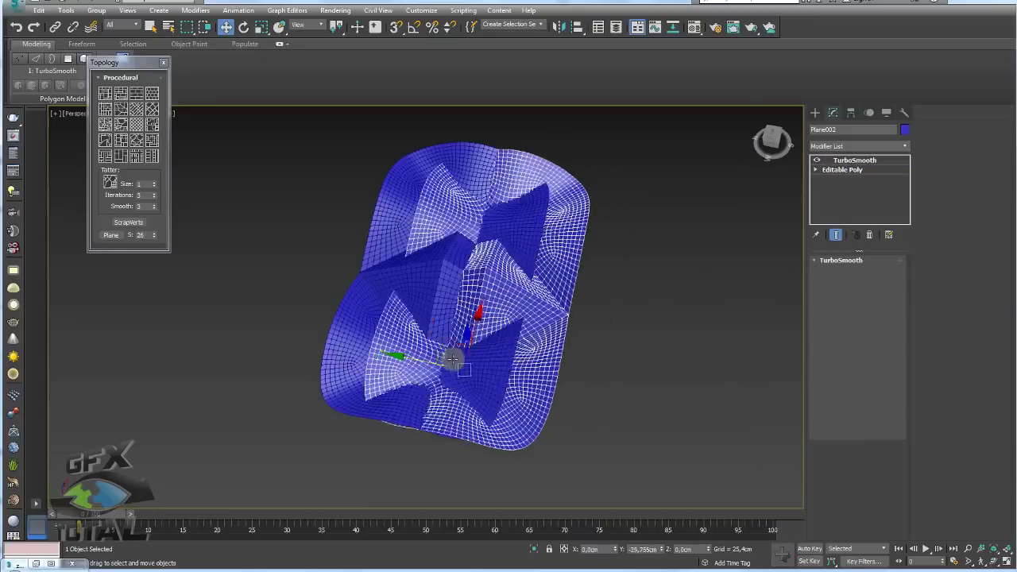
Confirm the clone and replace the copy's TurboSmooth with an OpenSubdiv modifier.
left_click(510, 332)
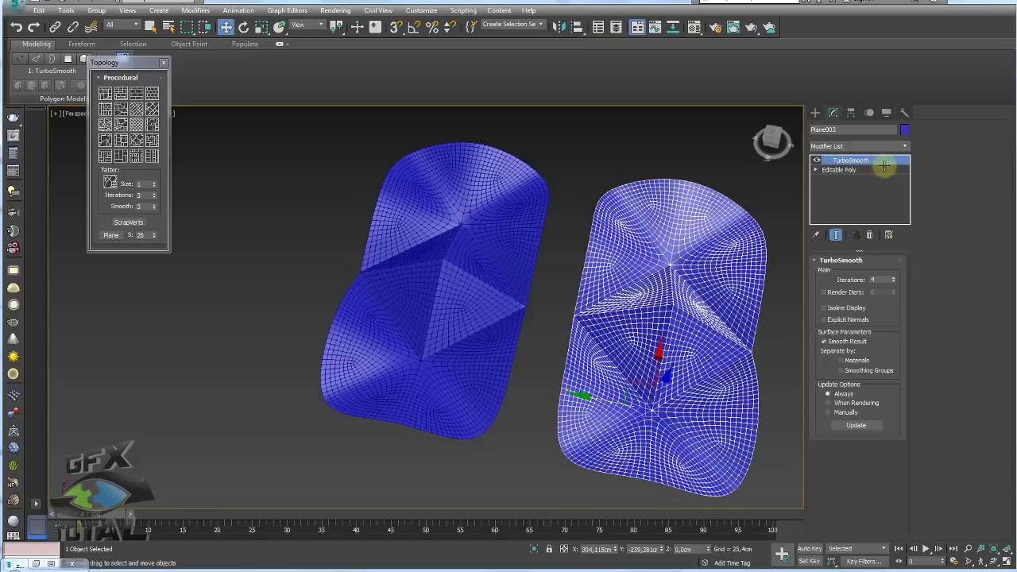
left_click(870, 233)
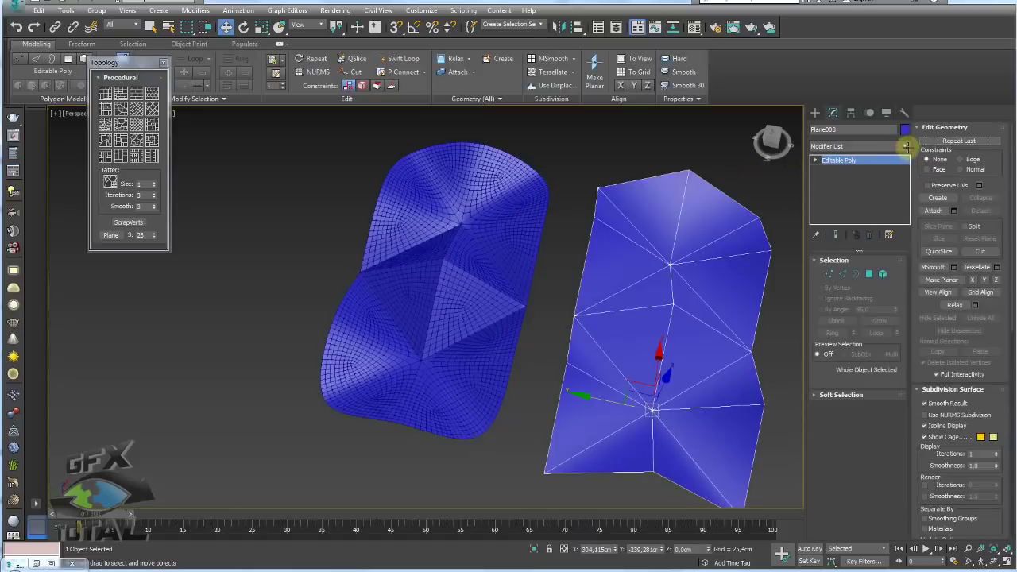
left_click(905, 146)
key("o")
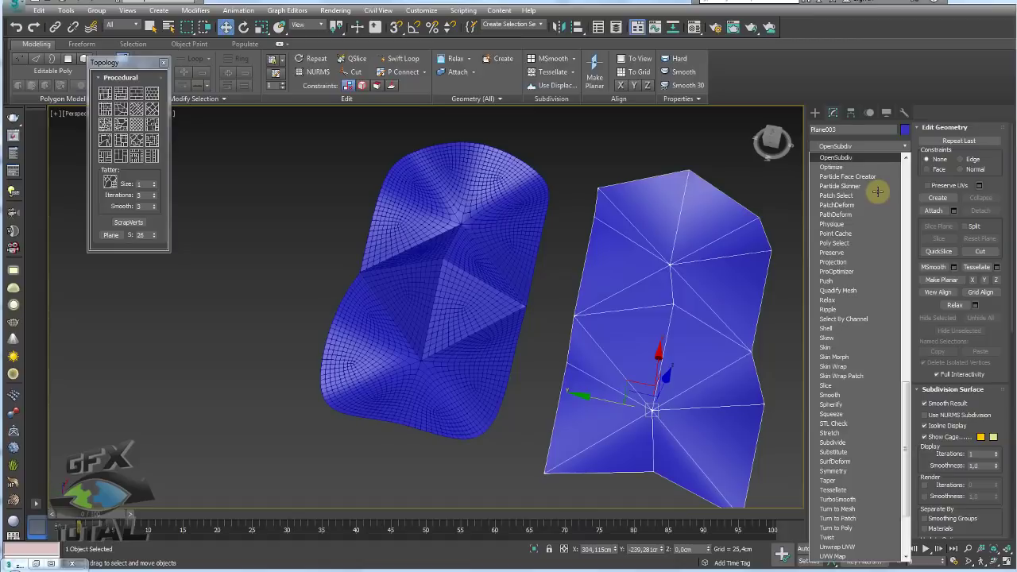
key("Return")
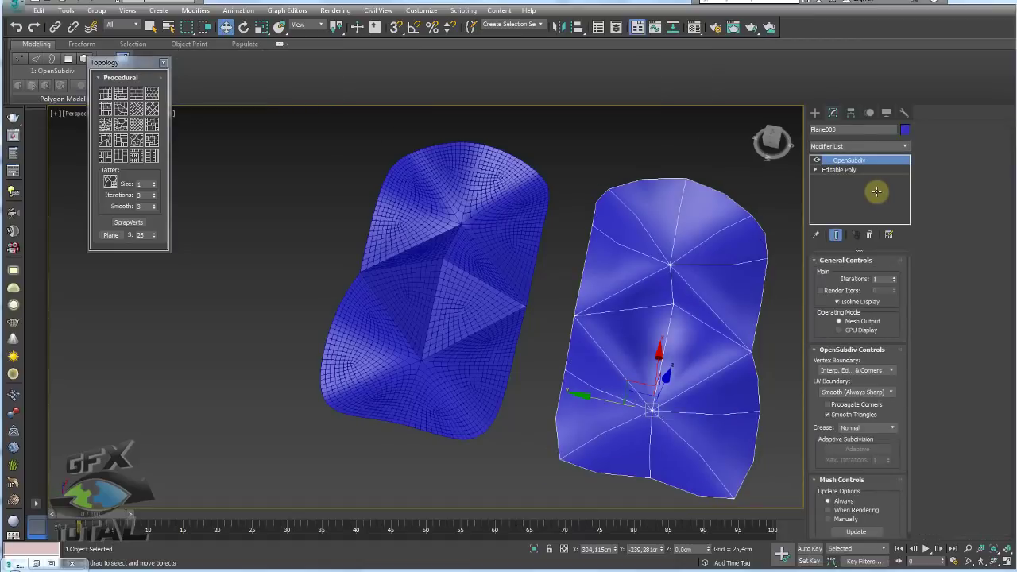
Raise the copy's OpenSubdiv iterations to 3.
middle_click_drag(747, 367, 834, 317, "alt")
left_click(895, 276)
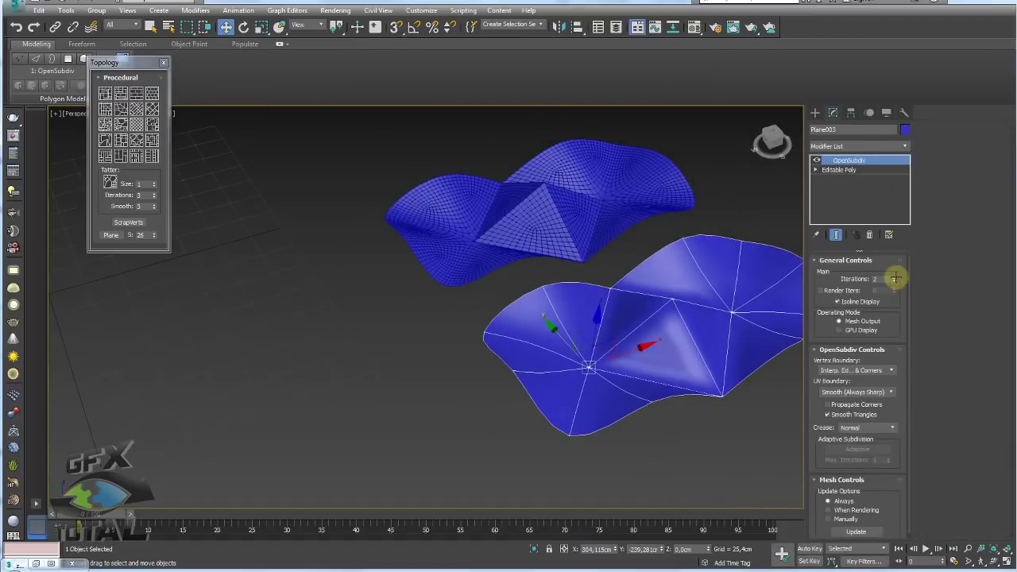
left_click(896, 277)
mouse_move(650, 303)
middle_mouse_down("alt")
mouse_move(618, 268)
mouse_move(617, 302)
mouse_move(551, 318)
mouse_move(577, 334)
mouse_move(567, 351)
mouse_move(540, 352)
mouse_move(585, 363)
mouse_move(557, 347)
mouse_move(584, 370)
mouse_move(591, 318)
mouse_move(554, 325)
mouse_move(577, 354)
mouse_move(628, 363)
mouse_move(637, 405)
mouse_move(606, 355)
mouse_move(637, 333)
middle_mouse_up("alt")
scroll(572, 352, "up", 2)
scroll(600, 354, "down", 1)
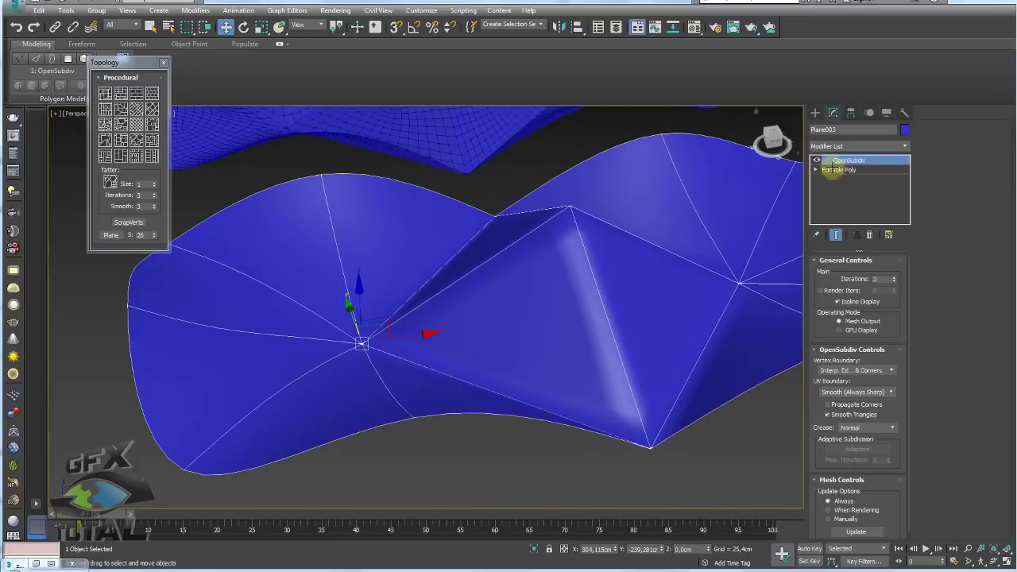
Lower the Crease on the copy's diamond edges with the OpenSubdiv result shown.
left_click(835, 170)
left_click(844, 274)
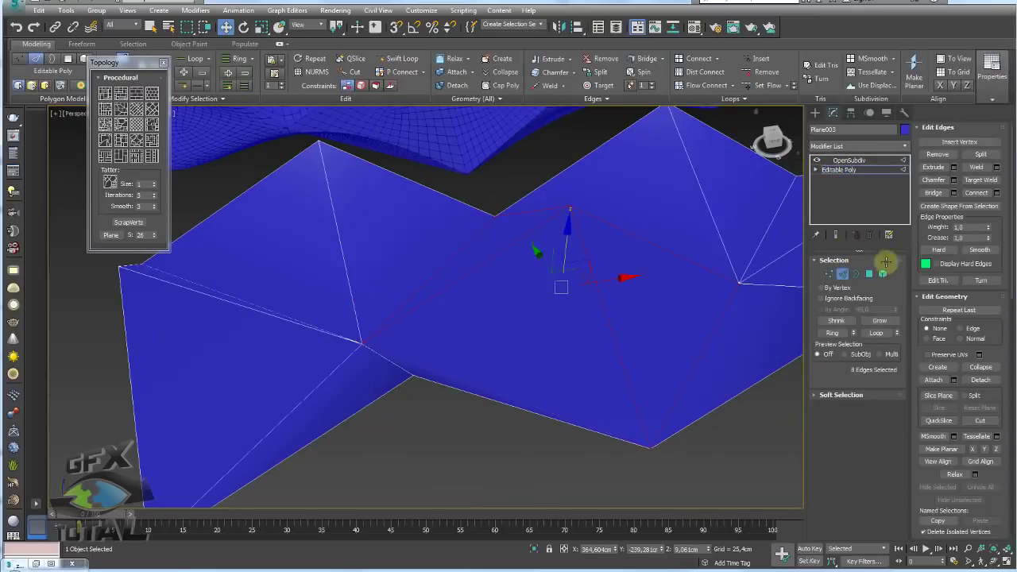
middle_click_drag(665, 238, 636, 240, "alt")
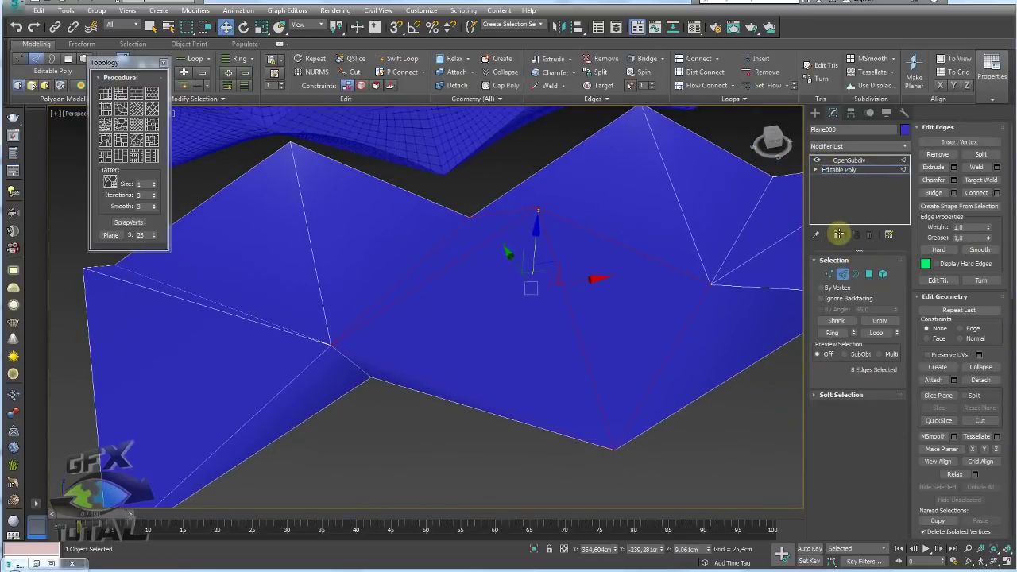
left_click(838, 234)
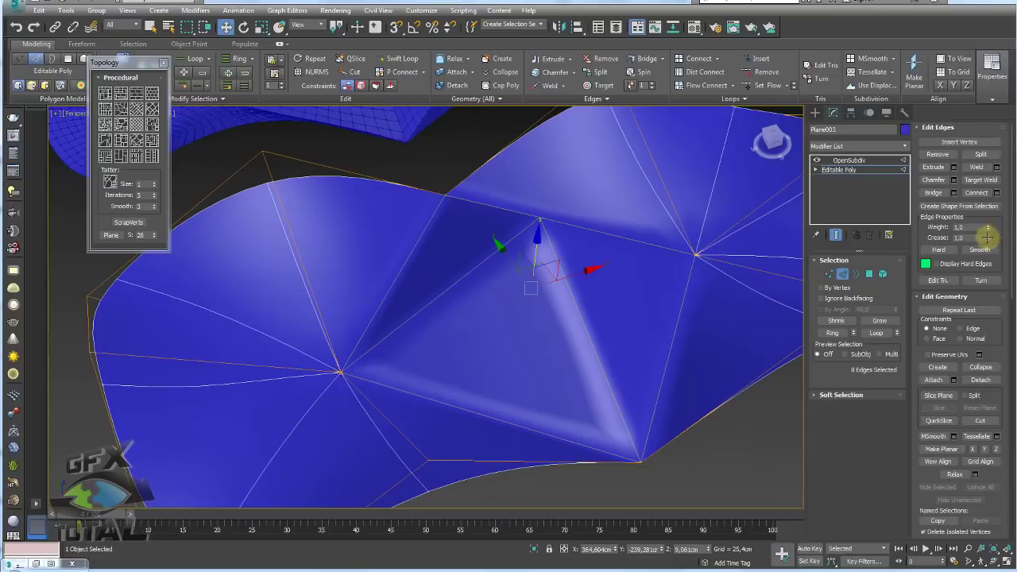
left_click_drag(987, 237, 993, 282)
mouse_move(579, 282)
middle_mouse_down("alt")
mouse_move(585, 310)
mouse_move(651, 265)
mouse_move(675, 286)
mouse_move(635, 316)
mouse_move(581, 329)
mouse_move(559, 351)
mouse_move(555, 331)
middle_mouse_up("alt")
scroll(555, 331, "down", 5)
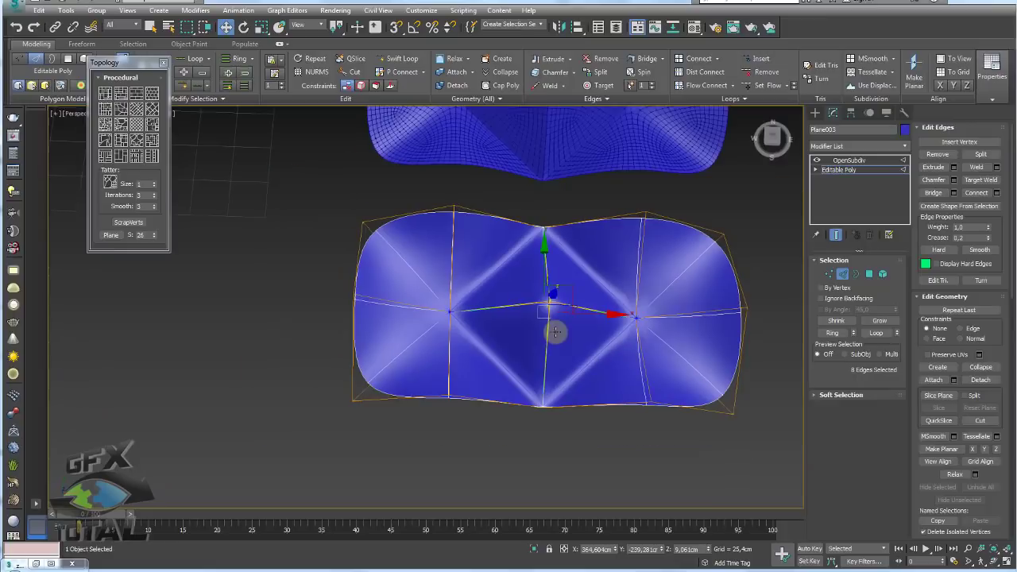
scroll(673, 277, "up", 2)
Compare the OpenSubdiv copy with the TurboSmooth original, then delete both test planes.
left_click(846, 160)
scroll(545, 220, "down", 3)
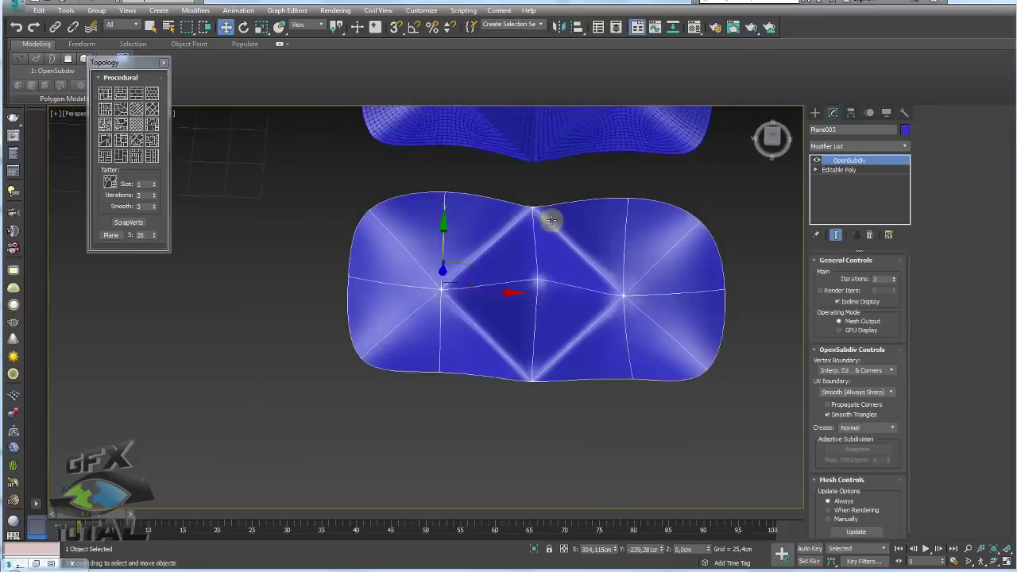
mouse_move(545, 220)
middle_mouse_down("alt")
mouse_move(646, 204)
mouse_move(431, 262)
middle_mouse_up("alt")
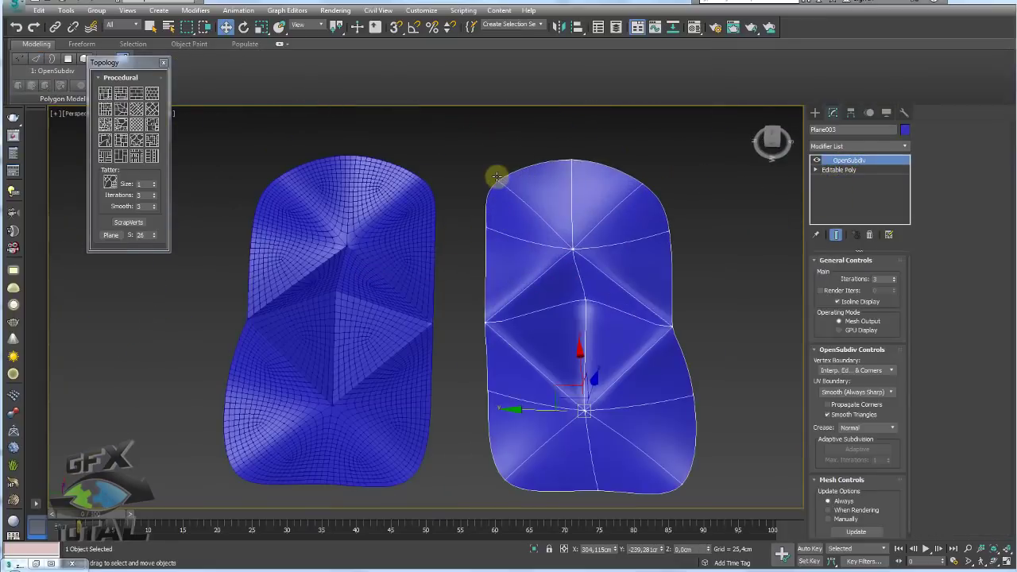
left_click(477, 194)
left_click(363, 249)
mouse_move(608, 297)
middle_mouse_down("alt")
mouse_move(663, 294)
mouse_move(693, 340)
mouse_move(674, 283)
mouse_move(699, 291)
mouse_move(683, 318)
mouse_move(580, 200)
middle_mouse_up("alt")
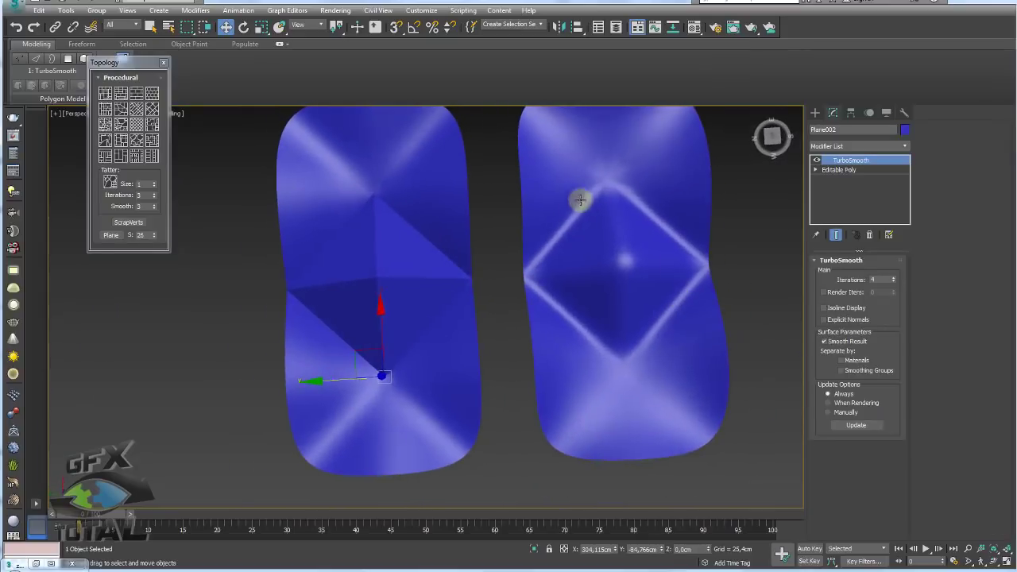
middle_click_drag(629, 225, 608, 231, "alt")
scroll(620, 255, "down", 3)
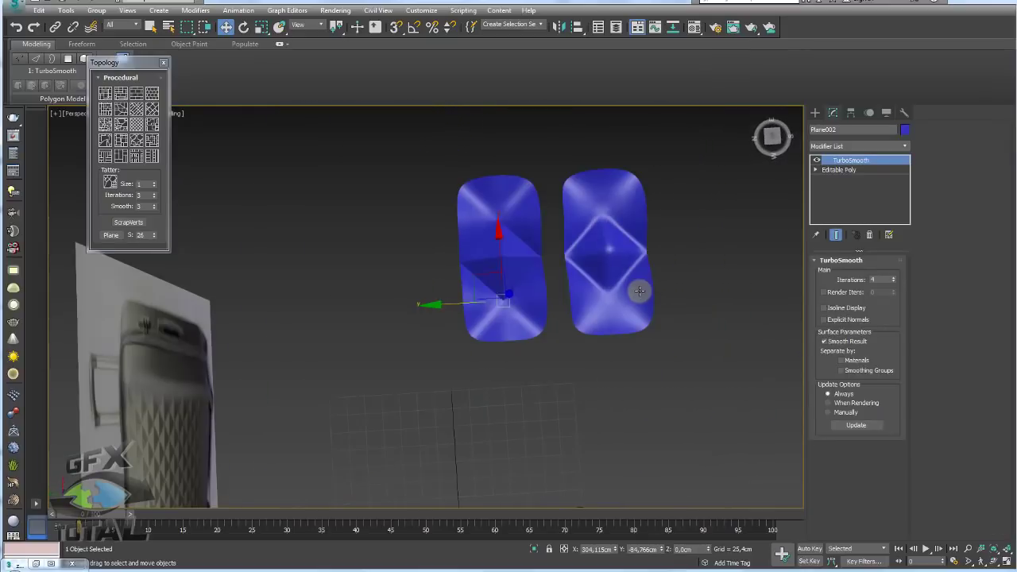
left_click(608, 302, "ctrl")
key("Delete")
mouse_move(635, 344)
middle_mouse_down("alt")
mouse_move(497, 331)
mouse_move(516, 314)
mouse_move(455, 327)
mouse_move(606, 230)
middle_mouse_up("alt")
Select the studded panel and pick its outer border edges.
left_click(456, 327)
scroll(504, 331, "up", 3)
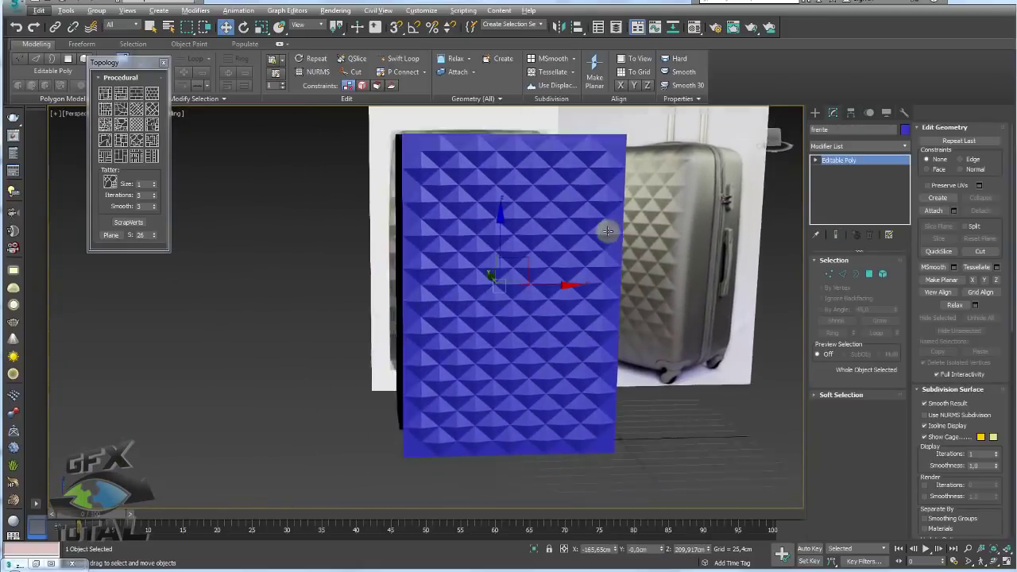
left_click(854, 274)
scroll(516, 270, "up", 3)
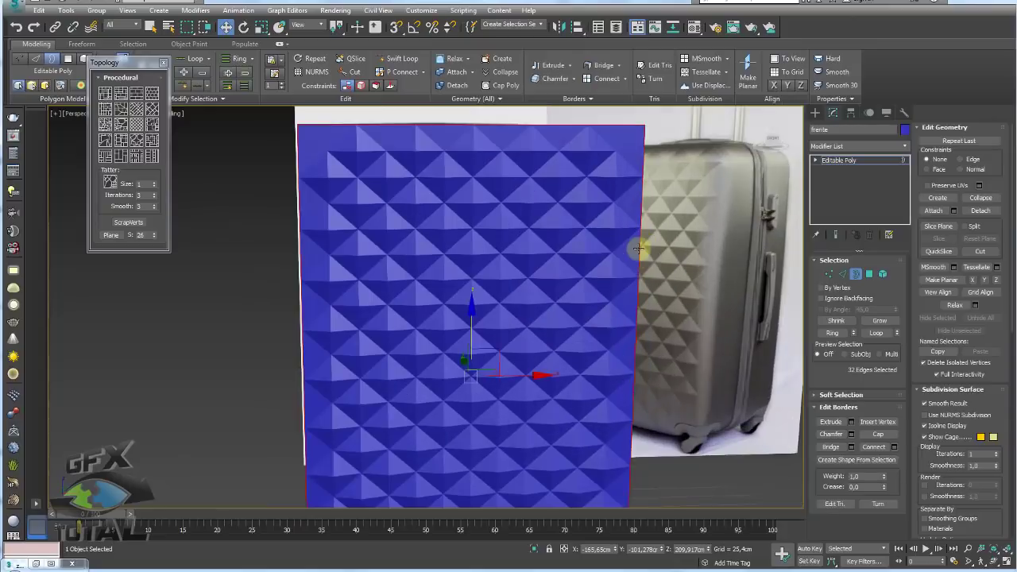
middle_click_drag(658, 227, 674, 172, "alt")
key("ctrl+a")
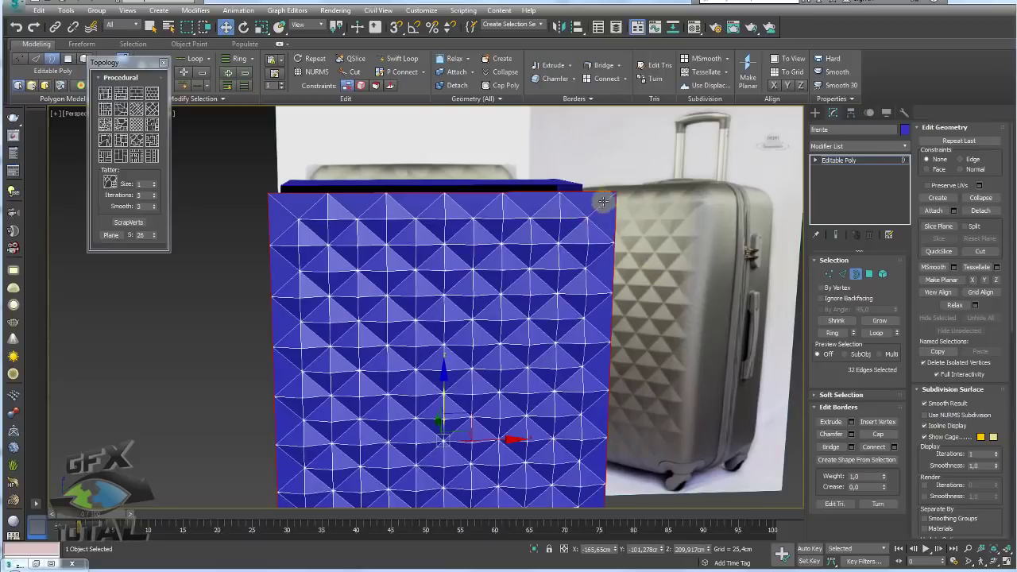
Add the corner edges, invert to the 652 interior edges and give them a low crease.
left_click(839, 273)
left_click(501, 183, "ctrl")
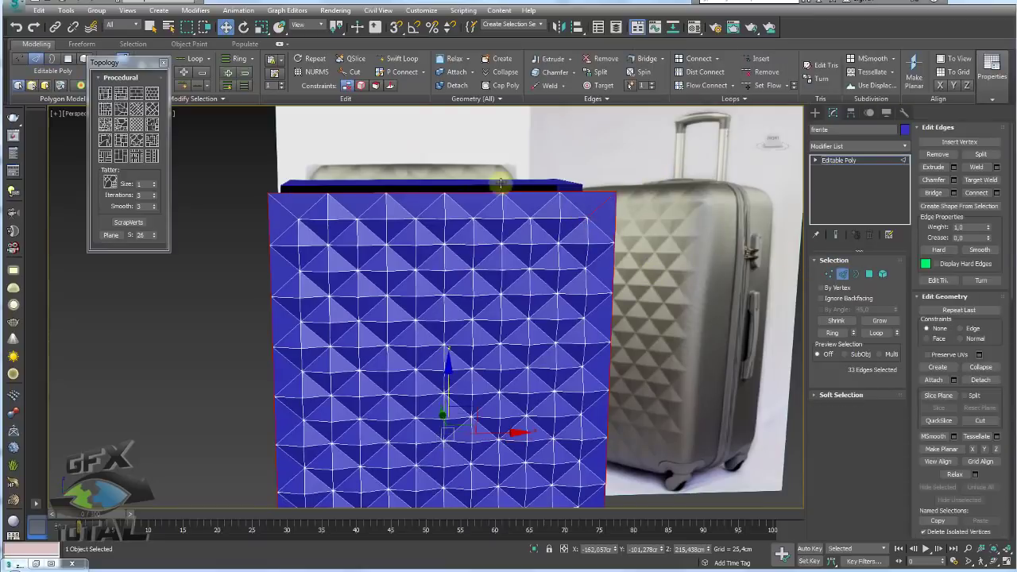
left_click(281, 209, "ctrl")
scroll(454, 233, "up", 2)
scroll(363, 341, "up", 2)
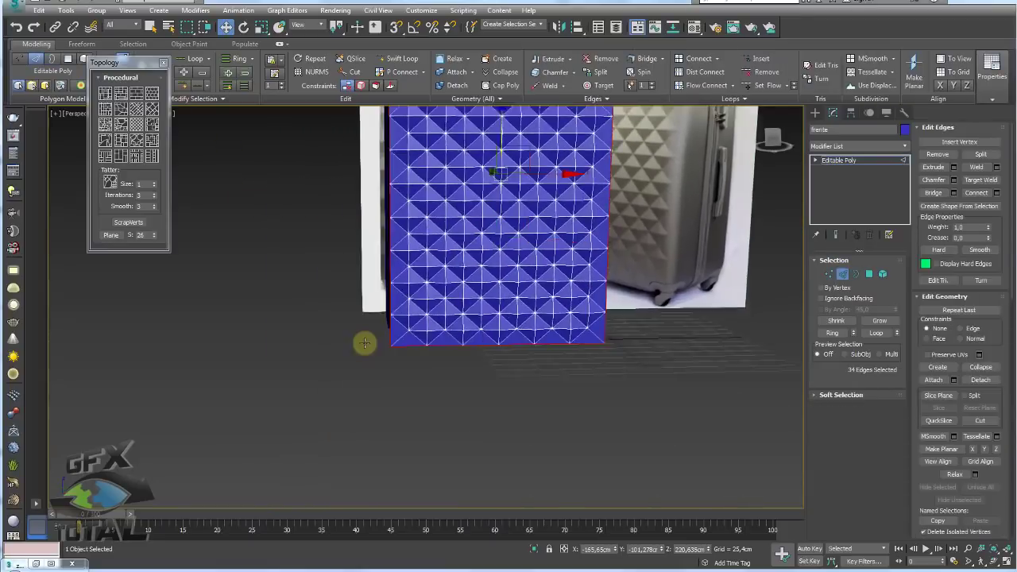
scroll(391, 336, "up", 2)
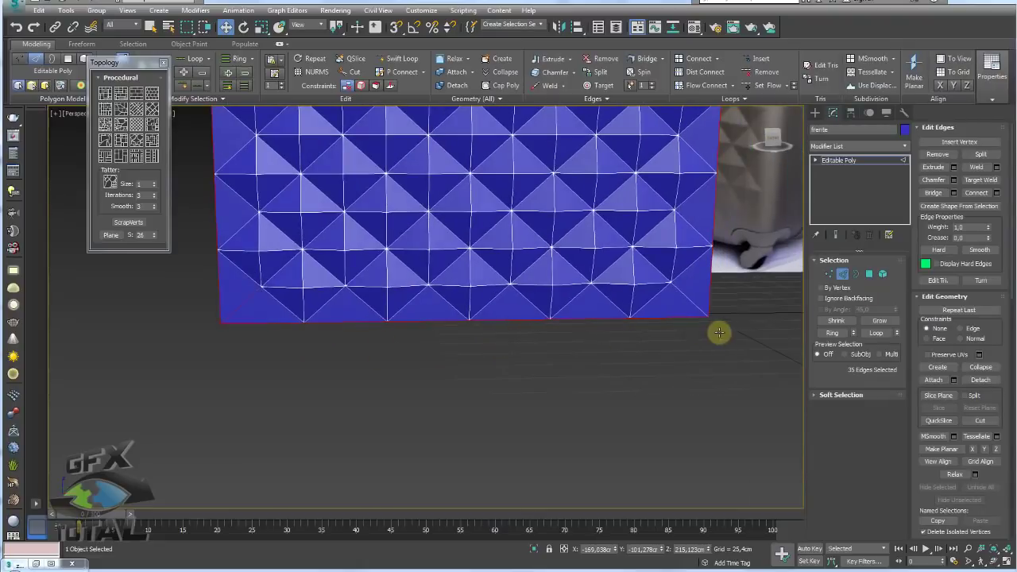
left_click(718, 330, "ctrl")
left_click(688, 296, "ctrl")
scroll(693, 303, "down", 3)
middle_click_drag(693, 303, 663, 295, "alt")
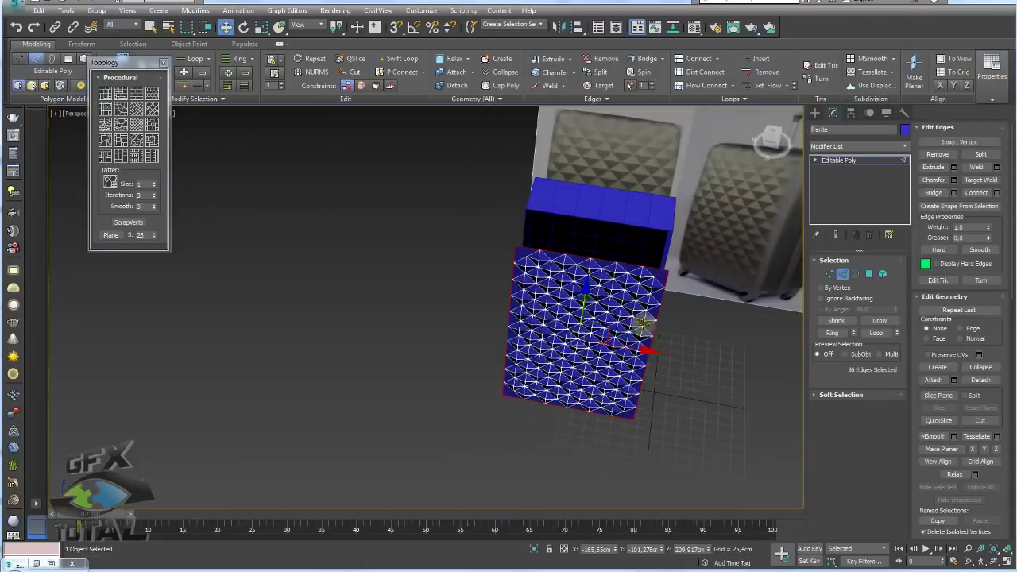
scroll(637, 294, "up", 3)
key("ctrl+i")
type("0,25")
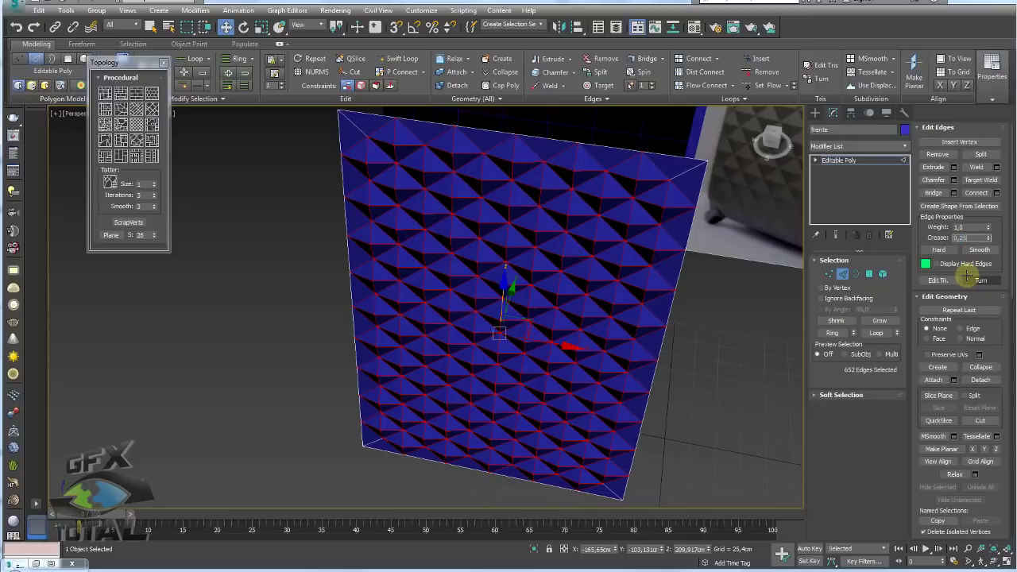
left_click(832, 160)
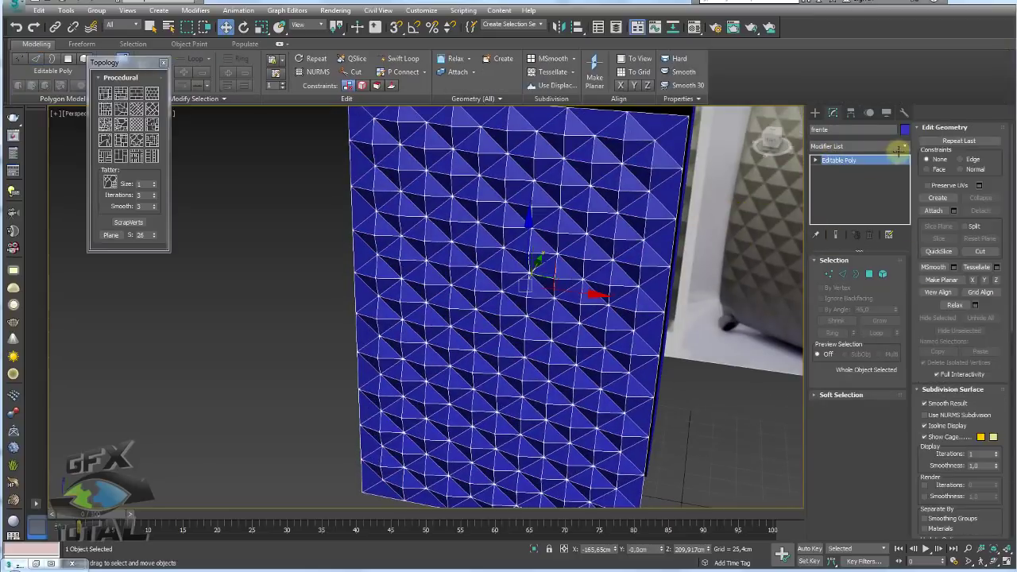
Add an OpenSubdiv modifier to the panel and raise Iterations to 3.
left_click(862, 145)
left_click(862, 146)
left_click(862, 145)
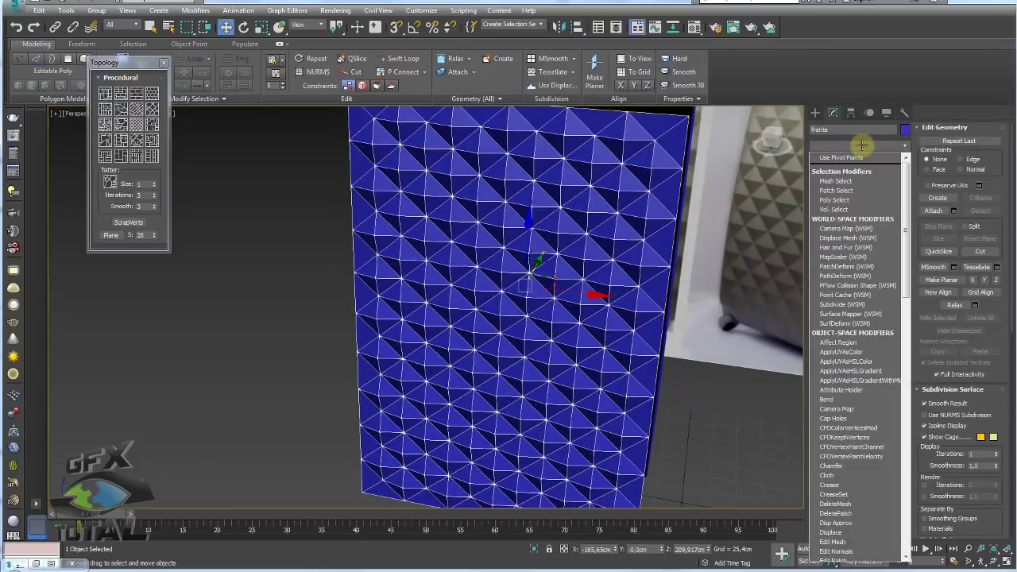
scroll(862, 145, "down", 10)
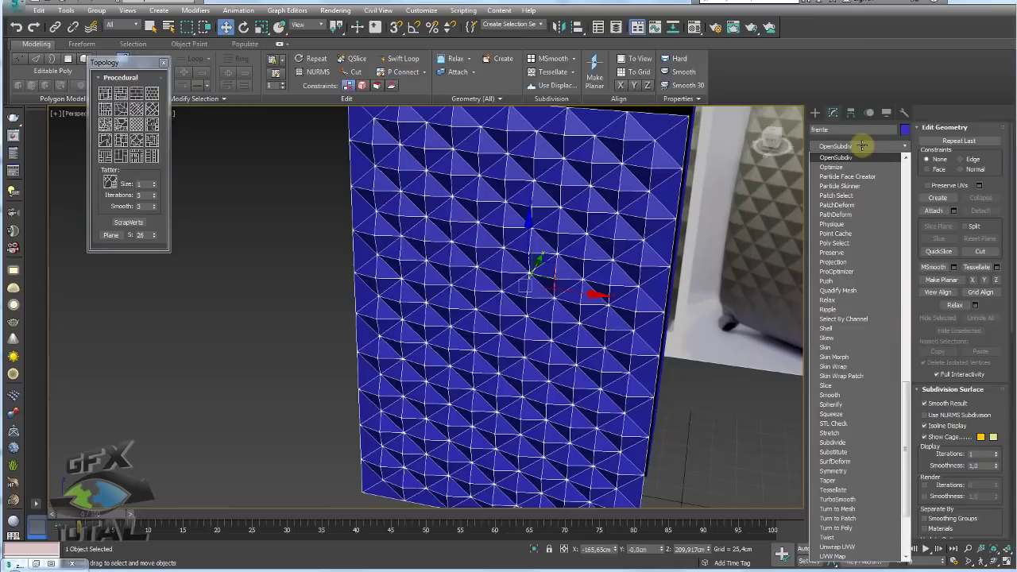
left_click(862, 146)
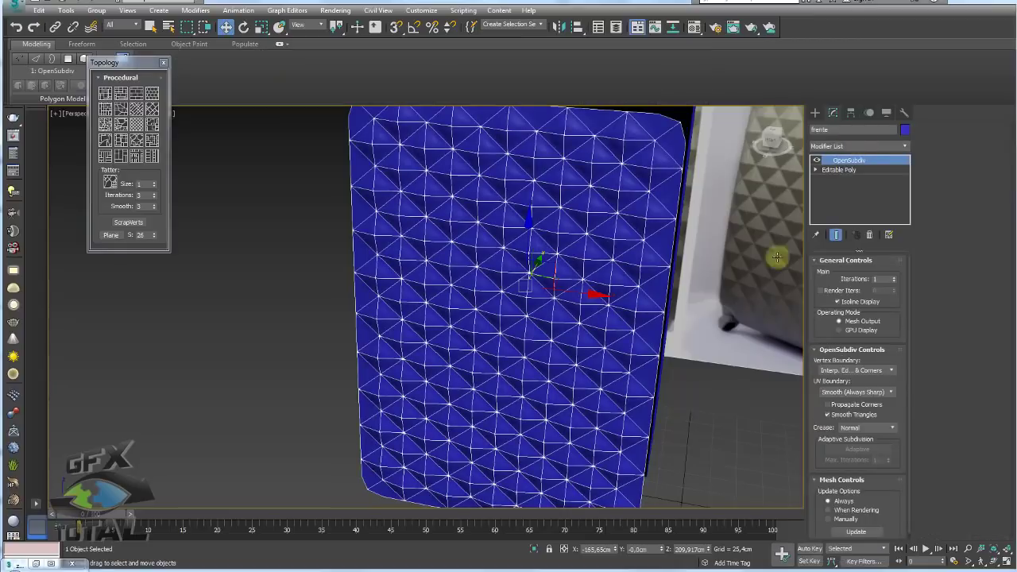
left_click(894, 276)
Inspect the smoothed panel's sharp studs, then reselect it at the Editable Poly level.
middle_click_drag(592, 256, 795, 274, "alt")
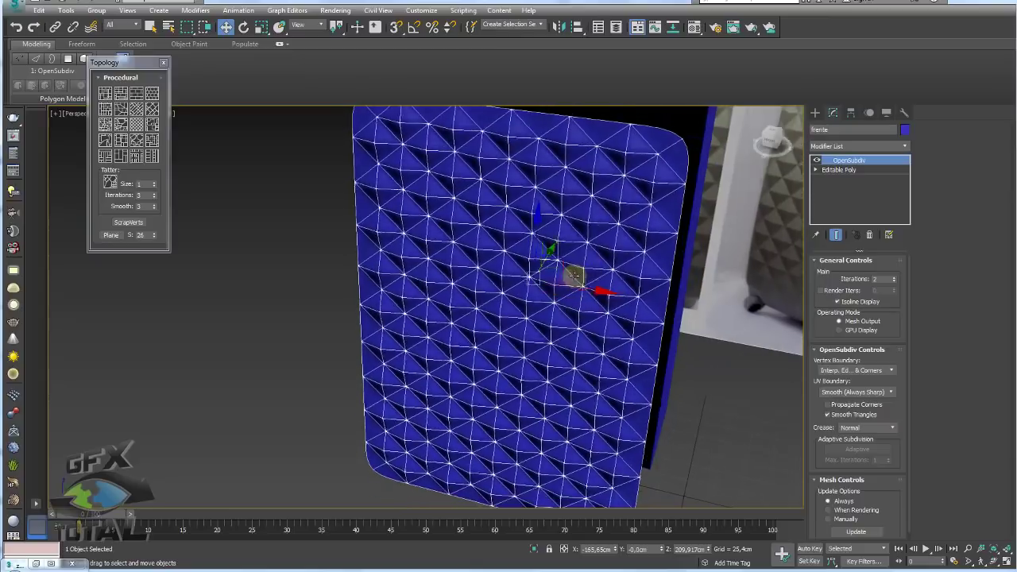
left_click(206, 294)
key("f")
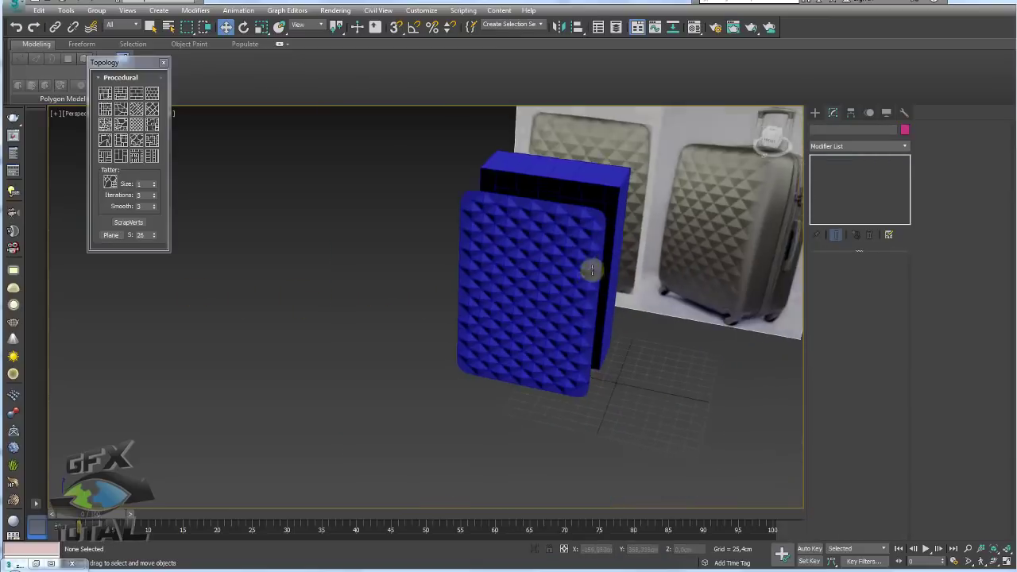
mouse_move(615, 279)
middle_mouse_down("alt")
mouse_move(549, 309)
mouse_move(542, 325)
middle_mouse_up("alt")
left_click(477, 281)
mouse_move(477, 281)
middle_mouse_down("alt")
mouse_move(508, 290)
mouse_move(472, 277)
mouse_move(501, 283)
mouse_move(477, 253)
mouse_move(476, 263)
mouse_move(514, 252)
middle_mouse_up("alt")
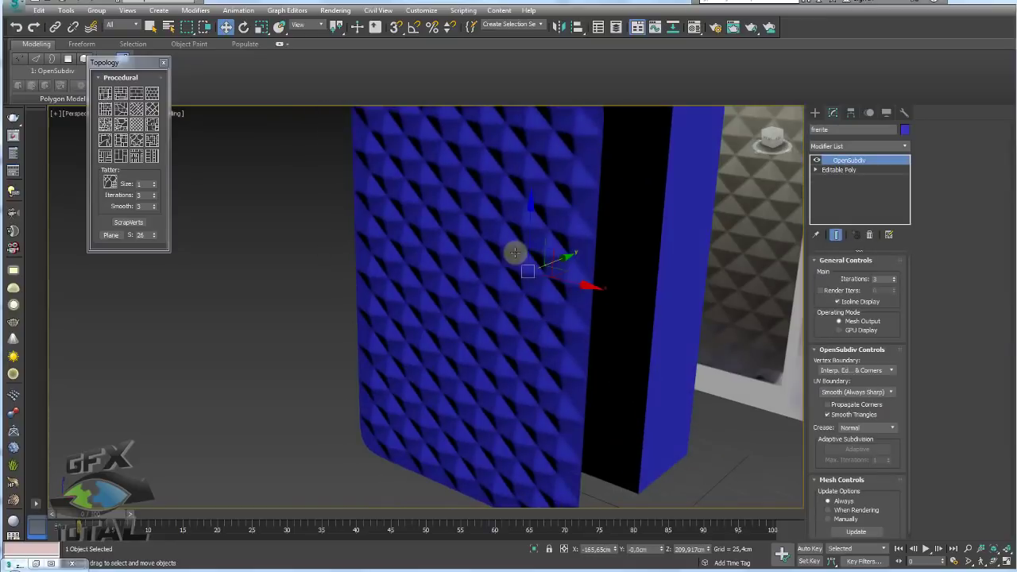
left_click(839, 170)
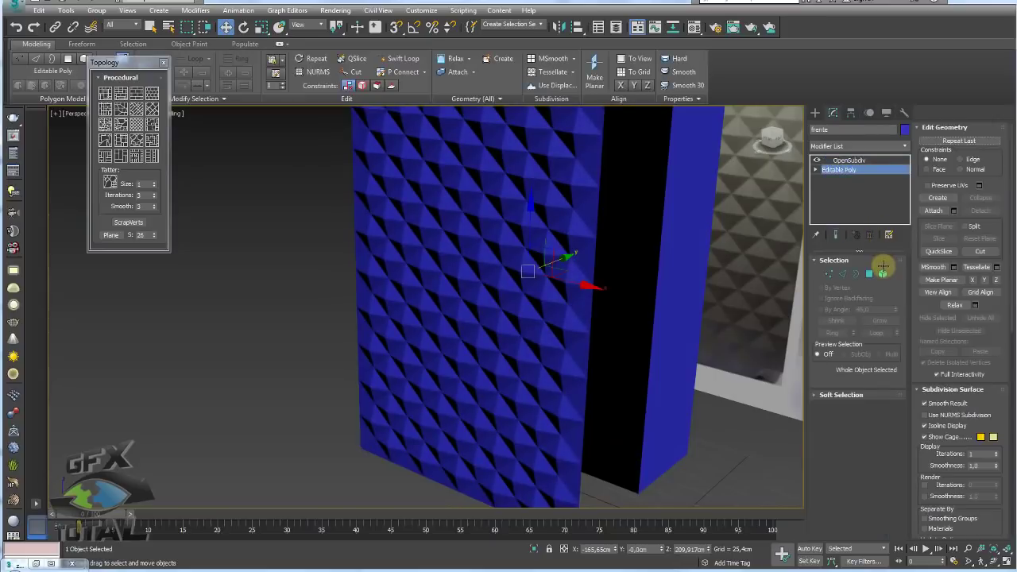
left_click(883, 273)
left_click(483, 279)
mouse_move(484, 279)
middle_mouse_down("alt")
mouse_move(504, 311)
mouse_move(478, 302)
middle_mouse_up("alt")
key("e")
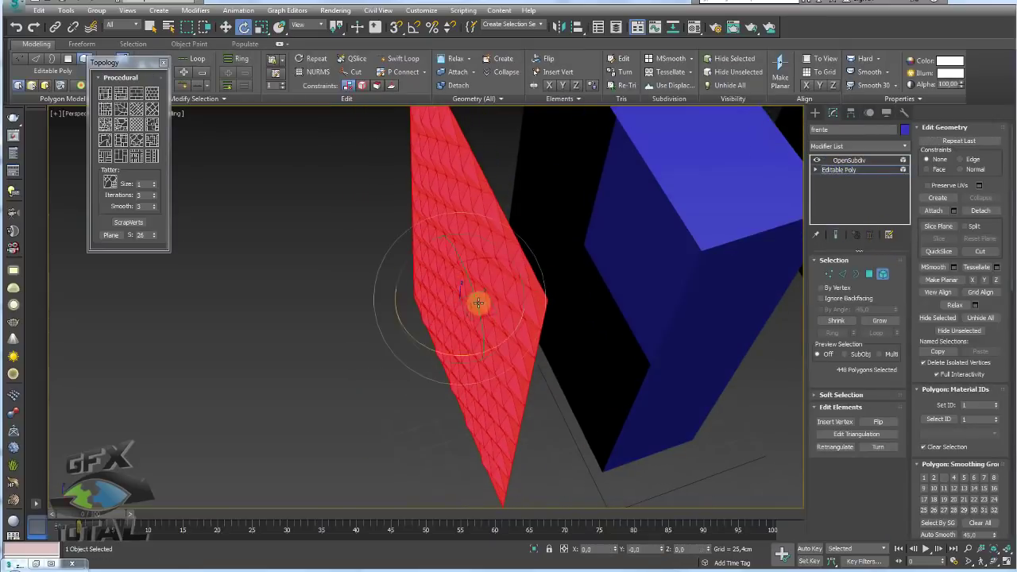
key("r")
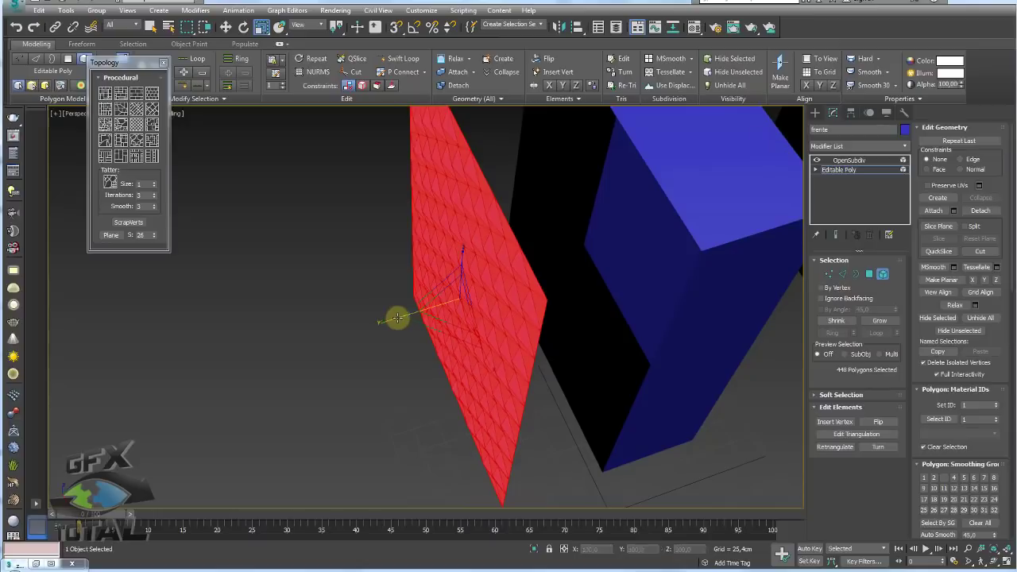
left_click(850, 160)
mouse_move(540, 340)
middle_mouse_down("alt")
mouse_move(605, 285)
mouse_move(586, 299)
mouse_move(674, 288)
mouse_move(628, 302)
mouse_move(591, 284)
mouse_move(575, 310)
mouse_move(597, 280)
middle_mouse_up("alt")
Select Box001 behind the studded panel.
left_click(828, 172)
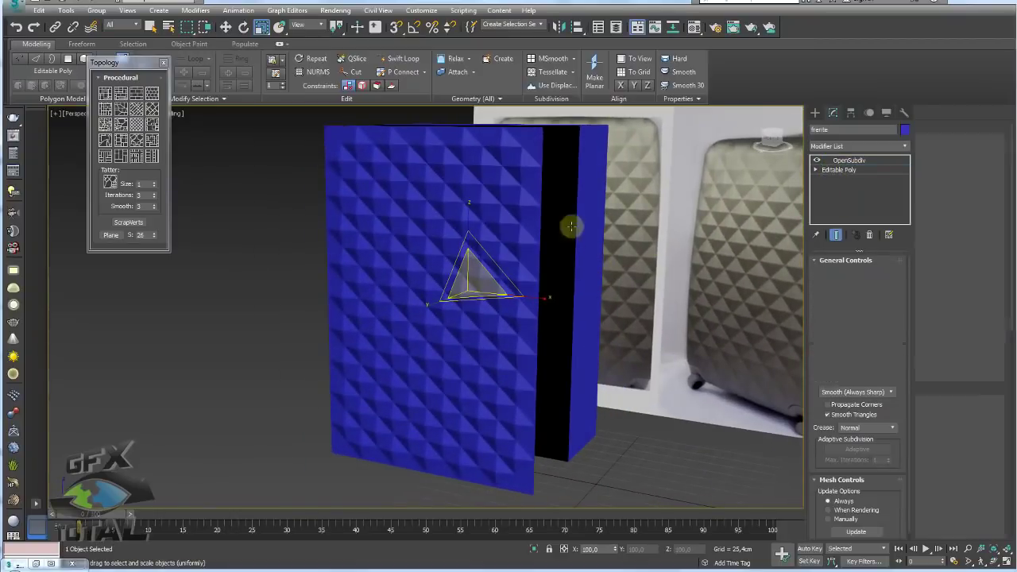
mouse_move(537, 233)
middle_mouse_down("alt")
mouse_move(567, 239)
mouse_move(586, 218)
middle_mouse_up("alt")
left_click(590, 209)
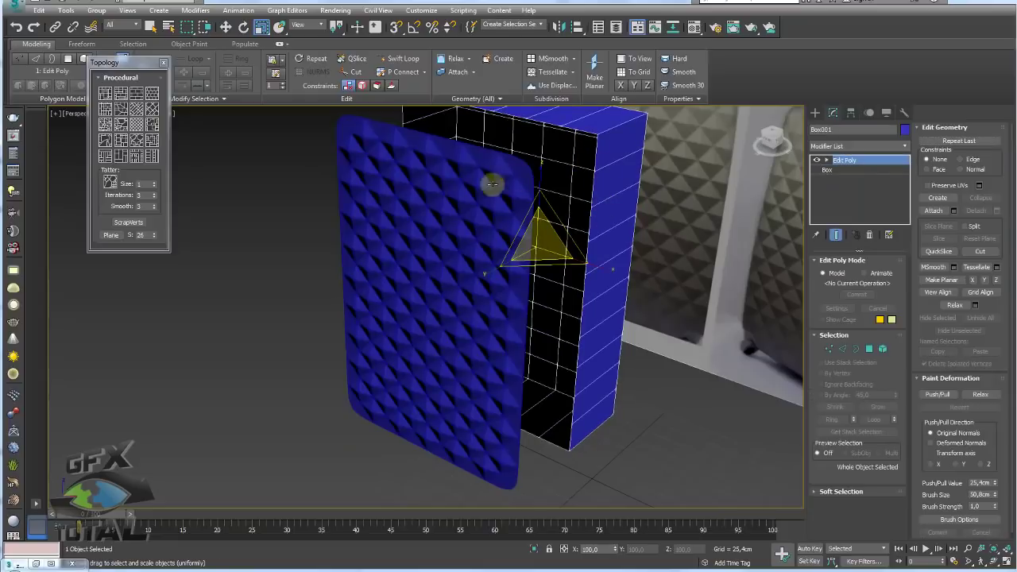
left_click(486, 184)
left_click(590, 189)
middle_click_drag(599, 151, 595, 199, "alt")
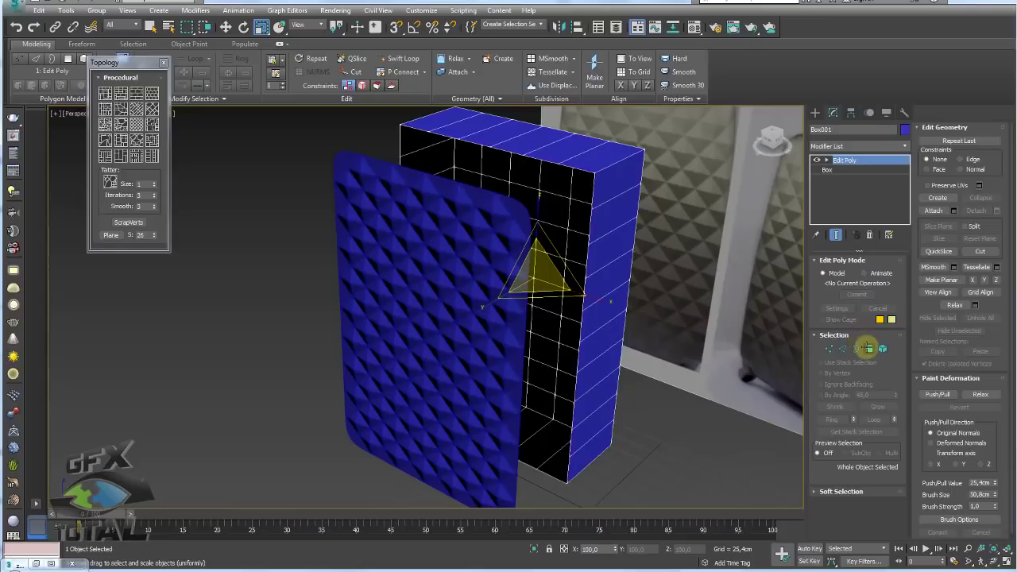
Delete Box001's large front and back polygons, leaving an open frame.
left_click(868, 348)
mouse_move(704, 352)
middle_mouse_down("alt")
mouse_move(615, 331)
mouse_move(628, 320)
mouse_move(594, 250)
middle_mouse_up("alt")
left_click_drag(594, 249, 548, 457)
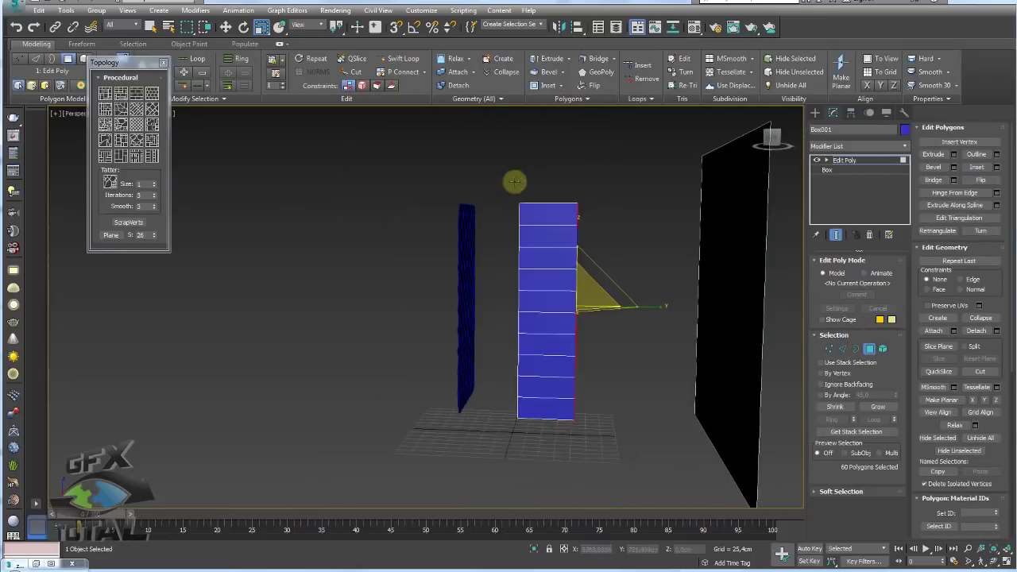
middle_click_drag(514, 180, 612, 277, "alt")
key("Delete")
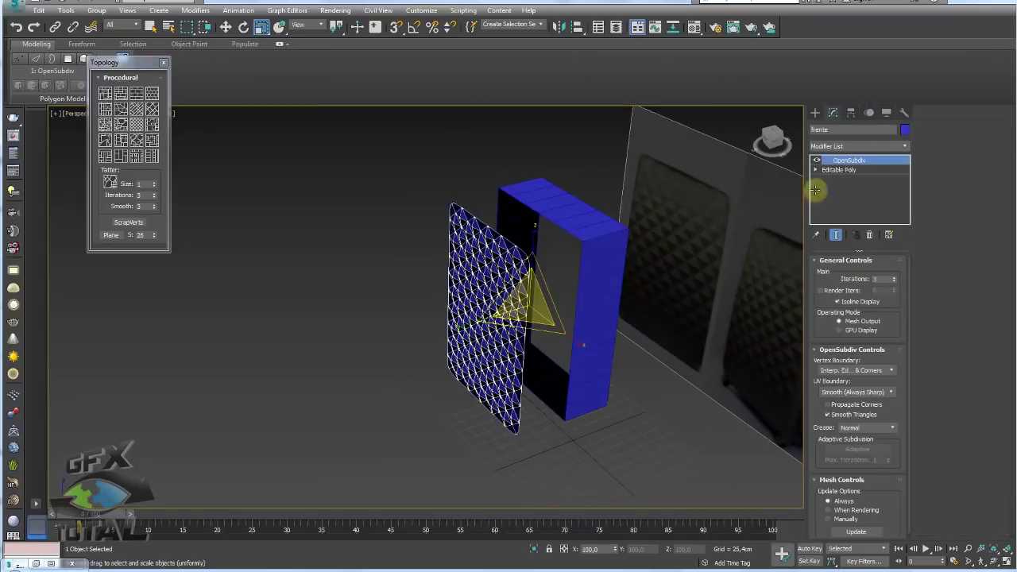
Attach the frame to the panel and bridge their two open borders.
left_click(842, 171)
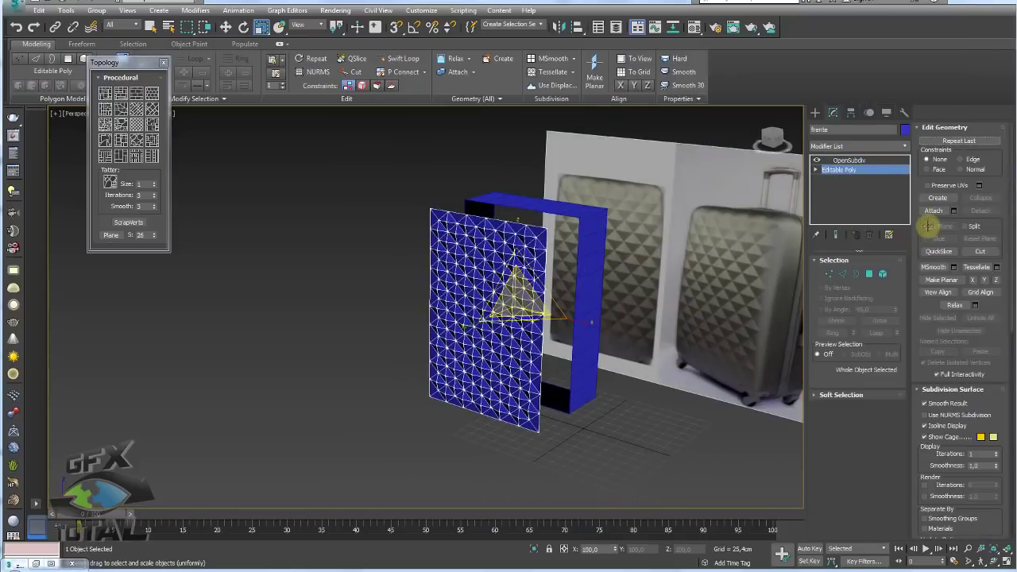
left_click(593, 238)
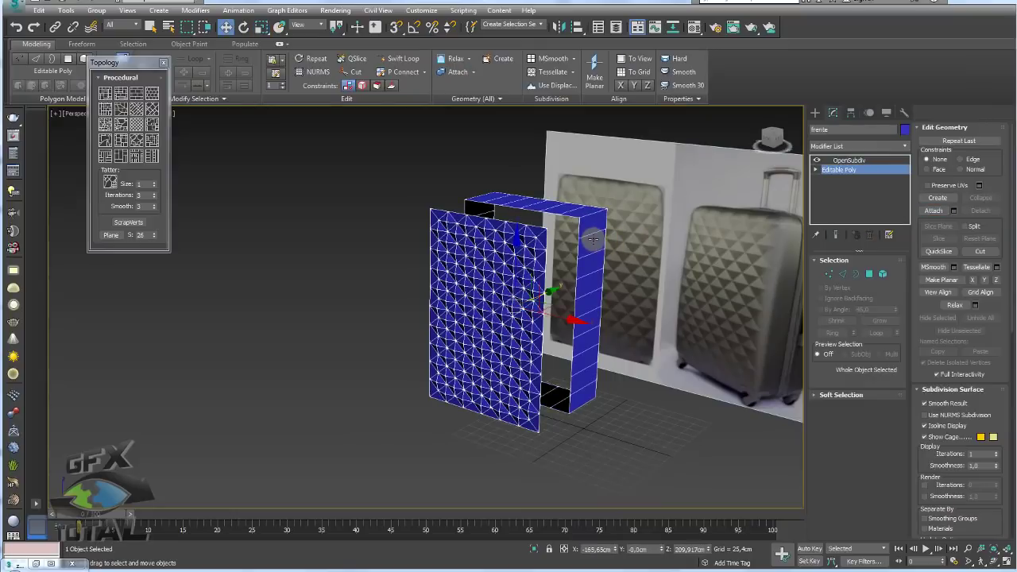
left_click(855, 273)
left_click(547, 234)
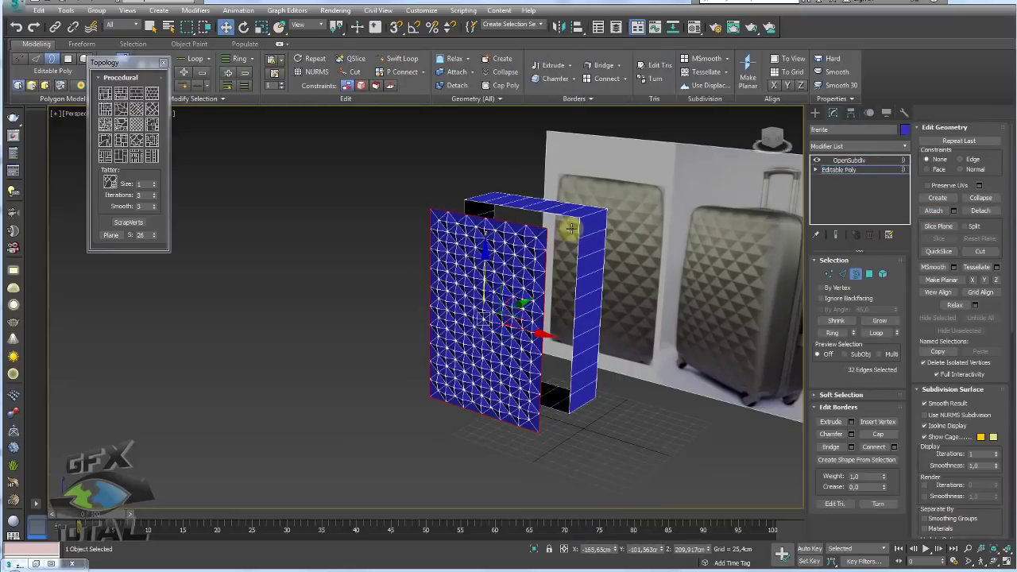
left_click(580, 229, "ctrl")
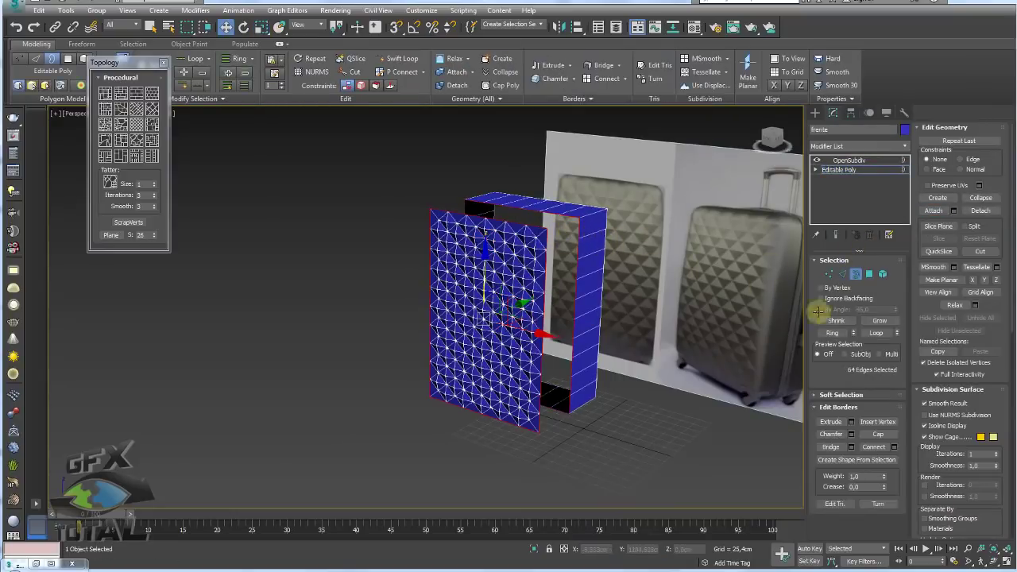
left_click(831, 446)
Check the closed box with OpenSubdiv smoothing, then return to Editable Poly vertices.
mouse_move(681, 363)
middle_mouse_down("alt")
mouse_move(585, 318)
mouse_move(628, 302)
middle_mouse_up("alt")
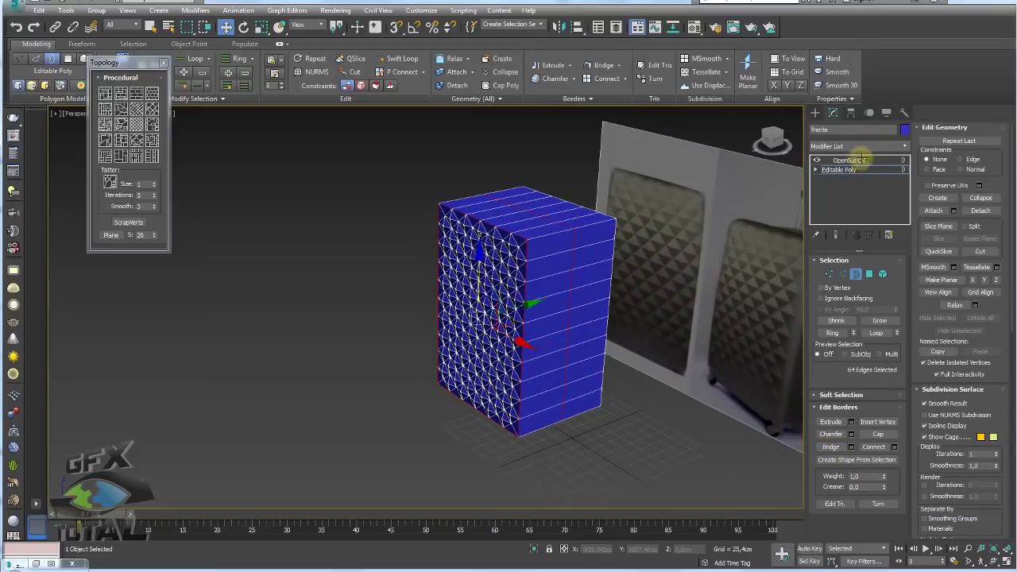
left_click(844, 160)
mouse_move(559, 235)
middle_mouse_down("alt")
mouse_move(549, 270)
mouse_move(601, 329)
mouse_move(585, 399)
mouse_move(602, 313)
mouse_move(635, 295)
mouse_move(604, 285)
mouse_move(545, 291)
middle_mouse_up("alt")
scroll(547, 274, "up", 5)
left_click(833, 170)
left_click(827, 274)
Select the vertex column along the box's left side and shift it right.
scroll(508, 281, "down", 5)
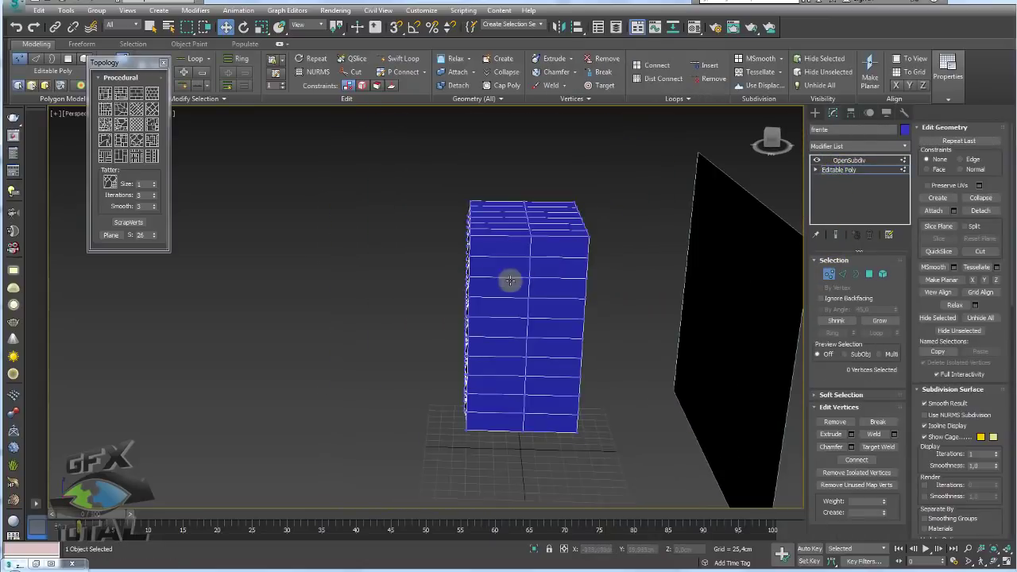
left_click_drag(418, 191, 501, 477)
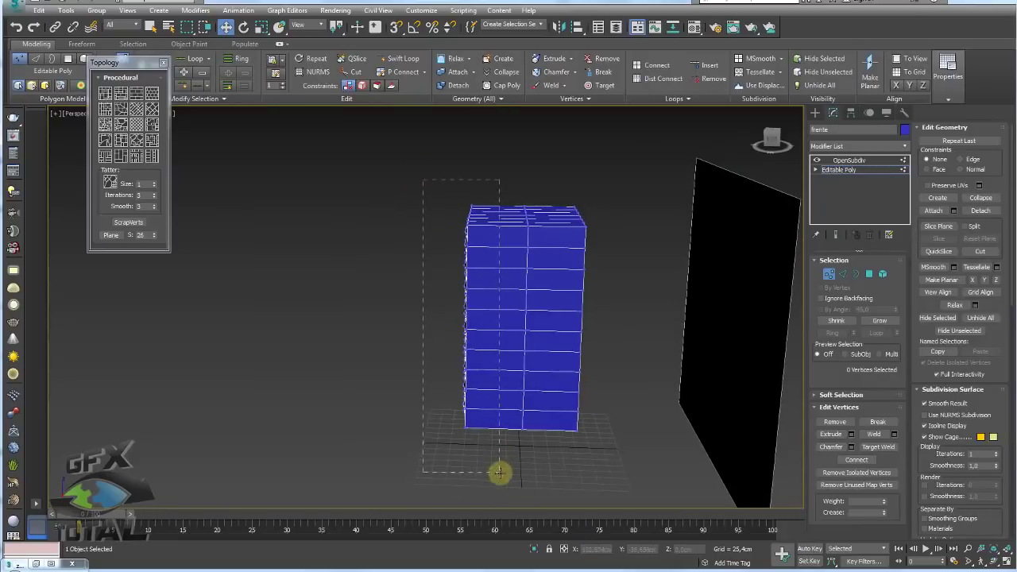
left_click_drag(526, 314, 569, 306)
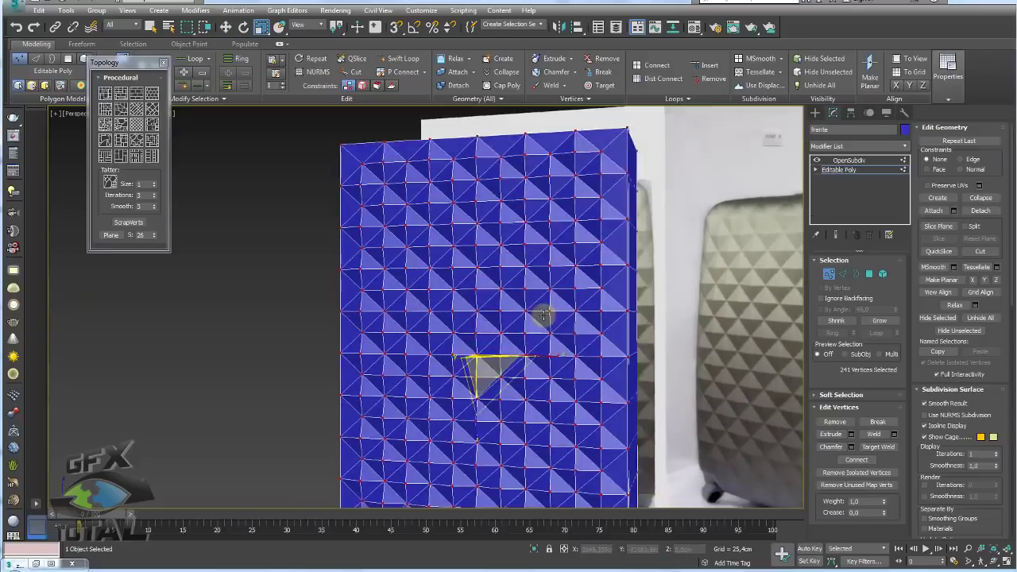
middle_click_drag(543, 315, 487, 348, "alt")
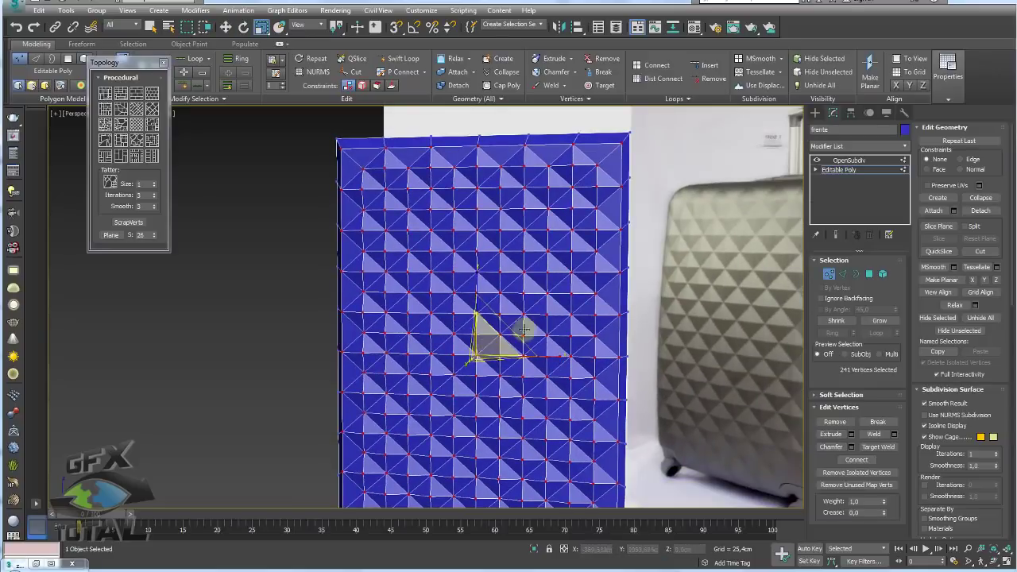
scroll(524, 328, "down", 3)
middle_click_drag(525, 328, 540, 328, "alt")
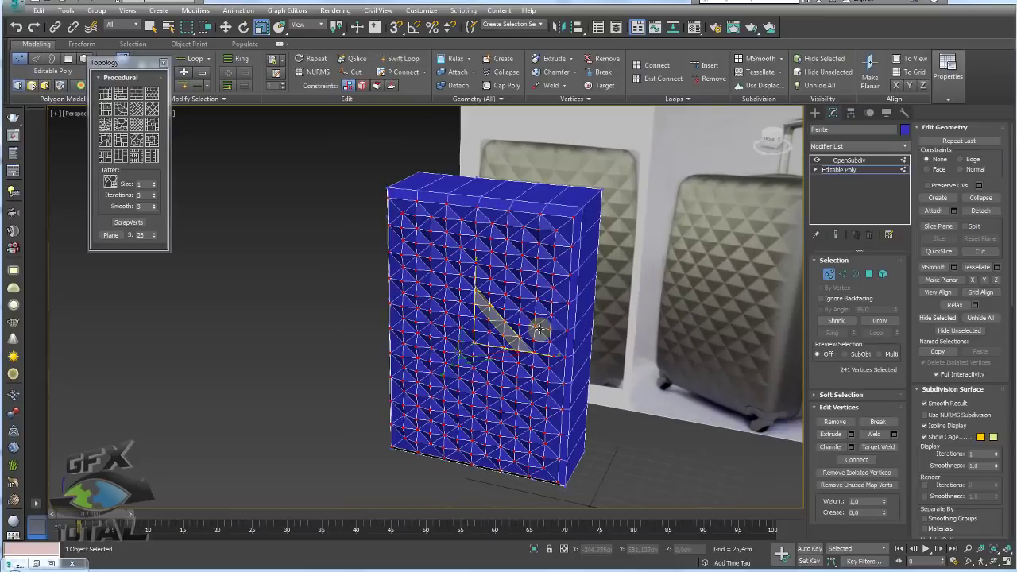
Widen the selected vertices to 104% along X and inspect the OpenSubdiv-smoothed shell.
left_click_drag(561, 337, 563, 338)
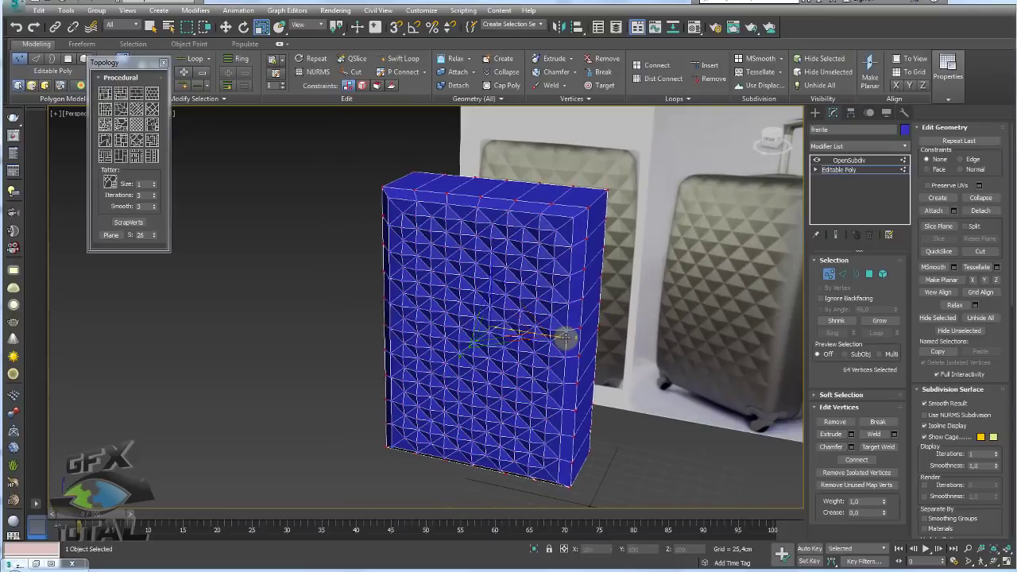
mouse_move(563, 337)
middle_mouse_down("alt")
mouse_move(572, 352)
mouse_move(524, 352)
mouse_move(593, 341)
mouse_move(724, 213)
mouse_move(626, 285)
middle_mouse_up("alt")
left_click(847, 160)
left_click(322, 358)
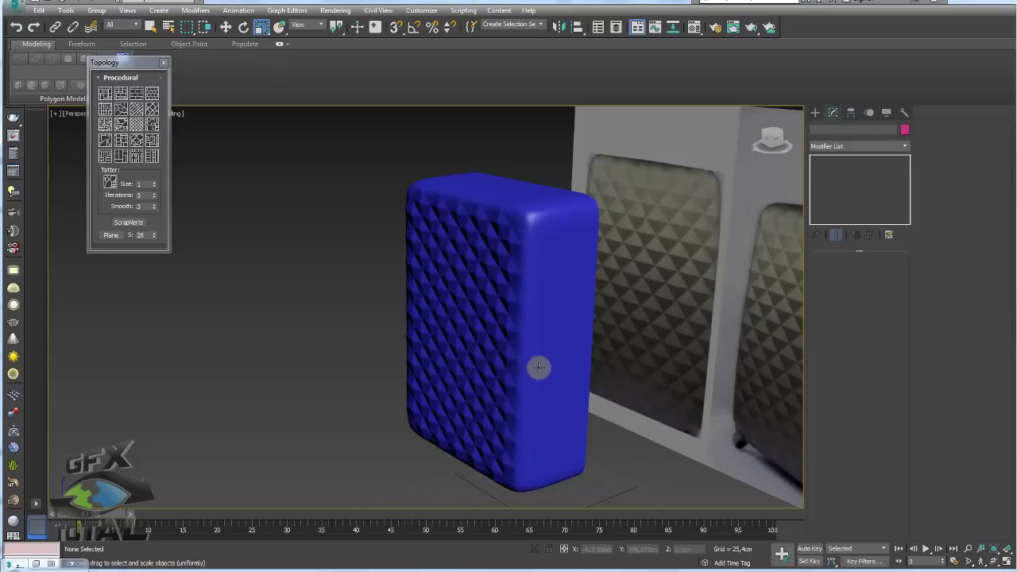
Reselect the suitcase body, drop to its Editable Poly level and show the Modifier List.
mouse_move(538, 365)
middle_mouse_down("alt")
mouse_move(574, 342)
mouse_move(551, 341)
mouse_move(472, 286)
mouse_move(547, 263)
mouse_move(577, 238)
mouse_move(598, 192)
mouse_move(636, 220)
mouse_move(625, 270)
mouse_move(508, 259)
mouse_move(513, 291)
mouse_move(592, 296)
middle_mouse_up("alt")
left_click(426, 271)
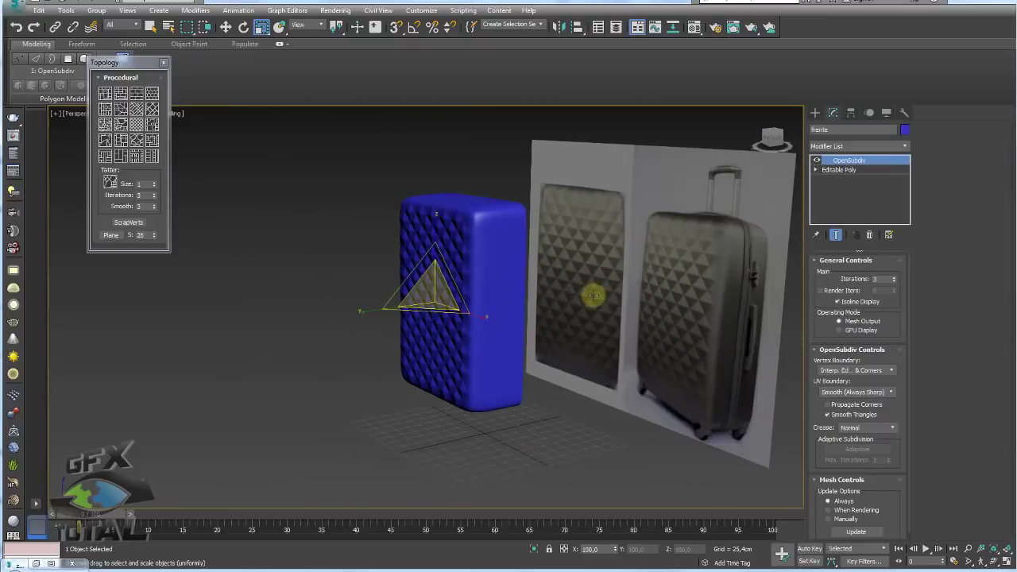
scroll(476, 240, "up", 3)
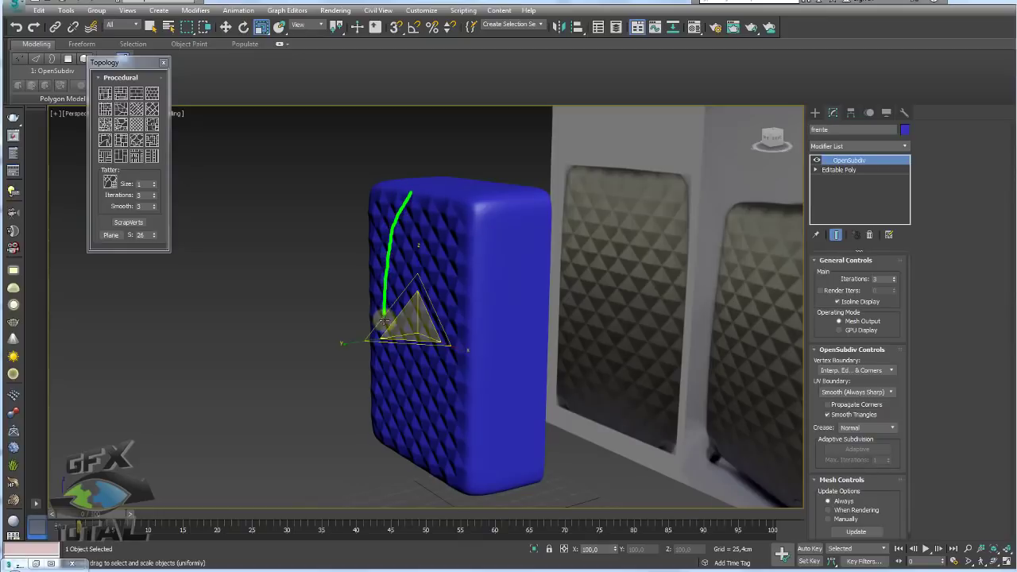
left_click_drag(383, 321, 396, 434)
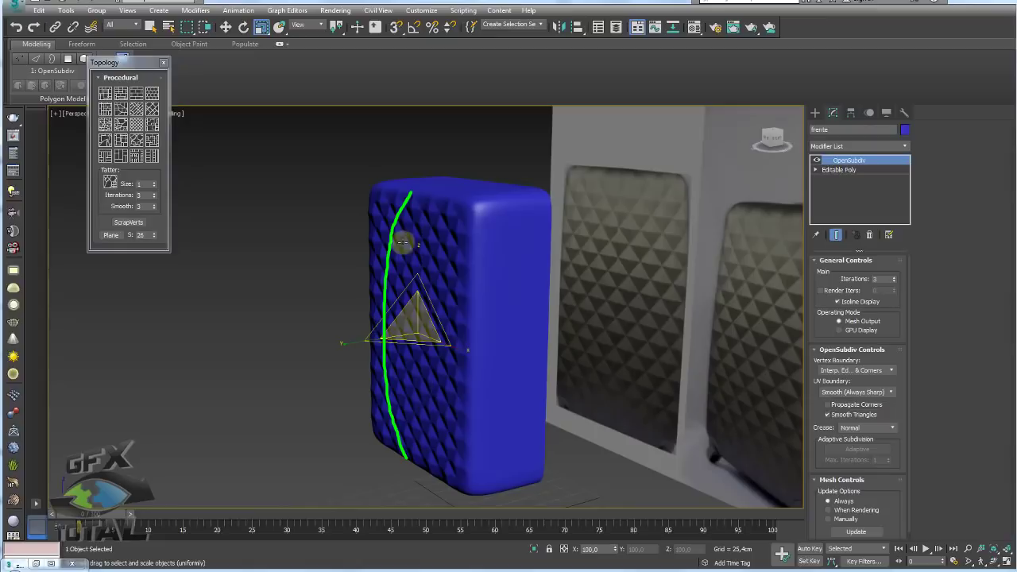
left_click_drag(411, 208, 405, 429)
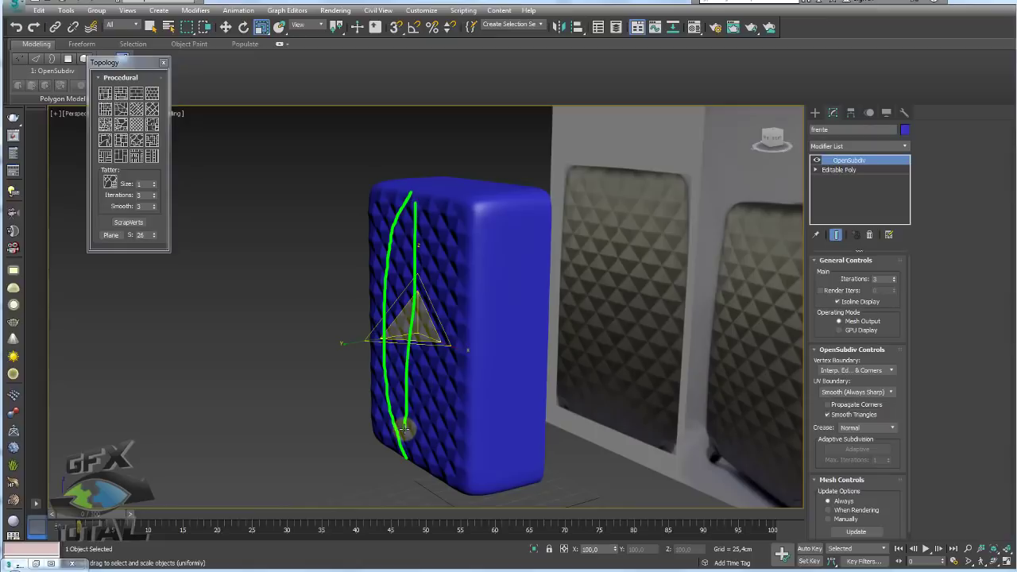
left_click(874, 170)
left_click(904, 146)
left_click_drag(906, 182, 919, 449)
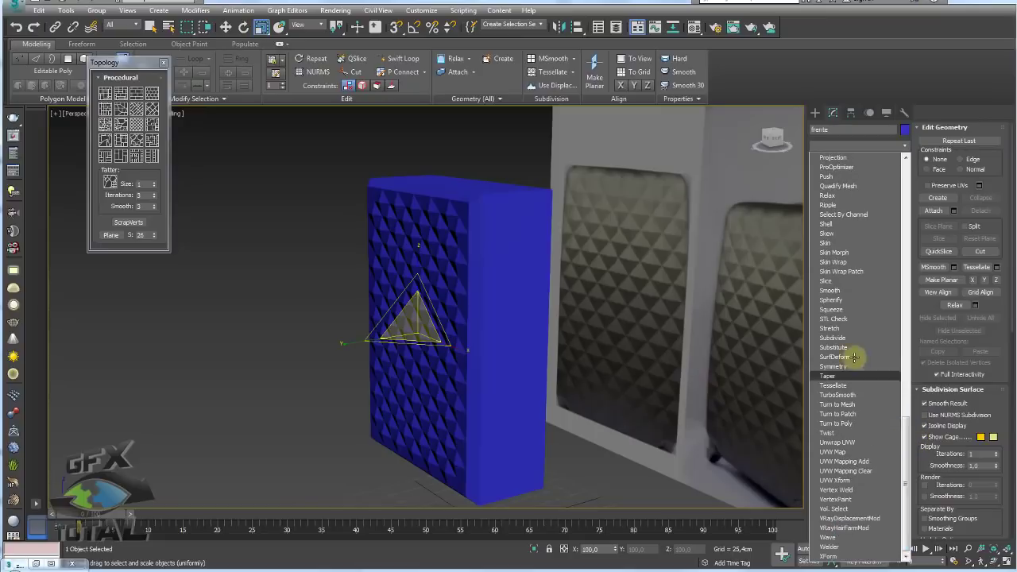
scroll(854, 345, "up", 1)
scroll(856, 318, "up", 2)
scroll(857, 286, "up", 1)
Place an FFD 3x3x3 lattice on the suitcase body and switch to its Control Points.
scroll(855, 246, "up", 1)
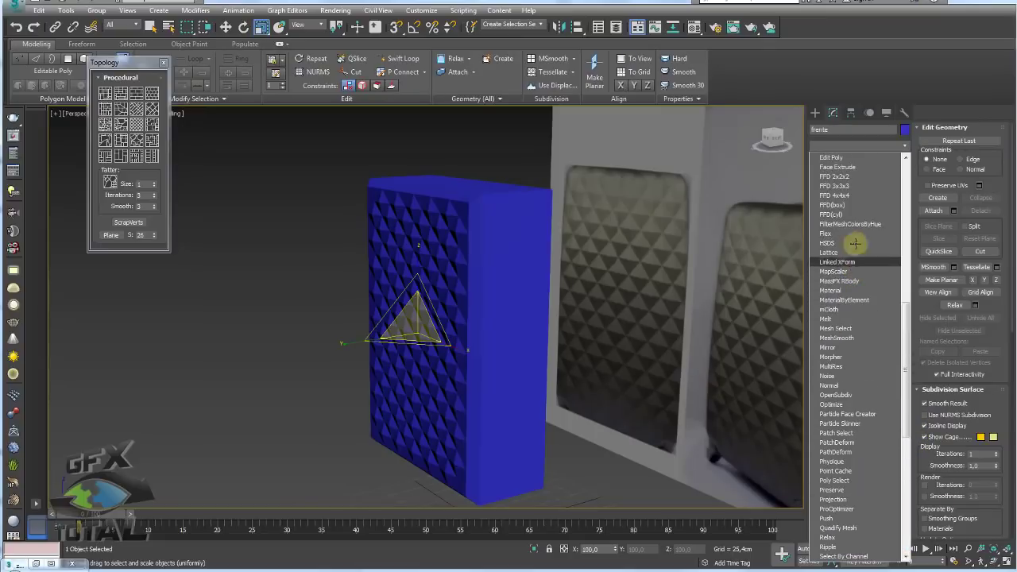
left_click(844, 186)
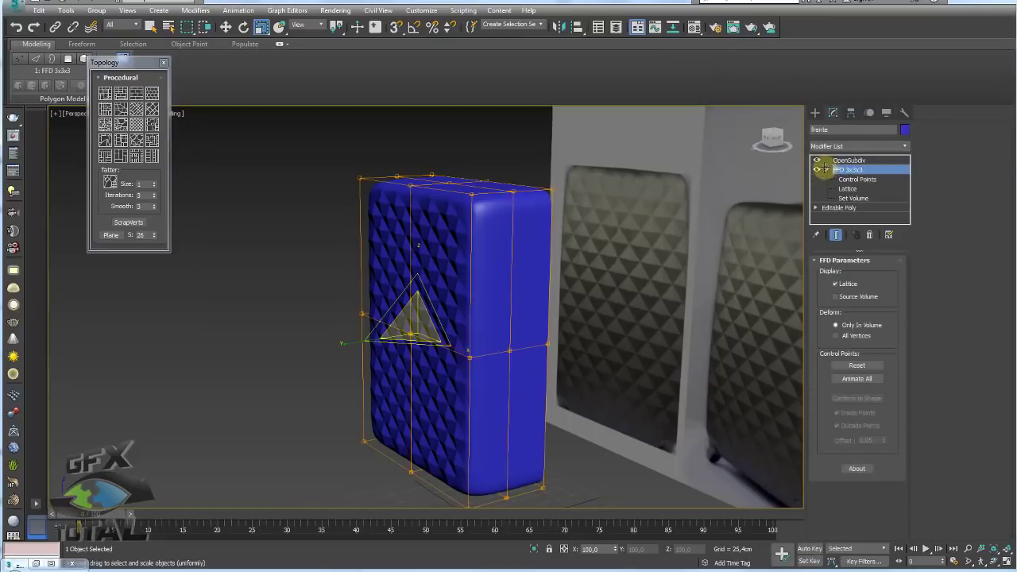
left_click(829, 179)
mouse_move(413, 331)
middle_mouse_down("alt")
mouse_move(403, 335)
mouse_move(480, 345)
middle_mouse_up("alt")
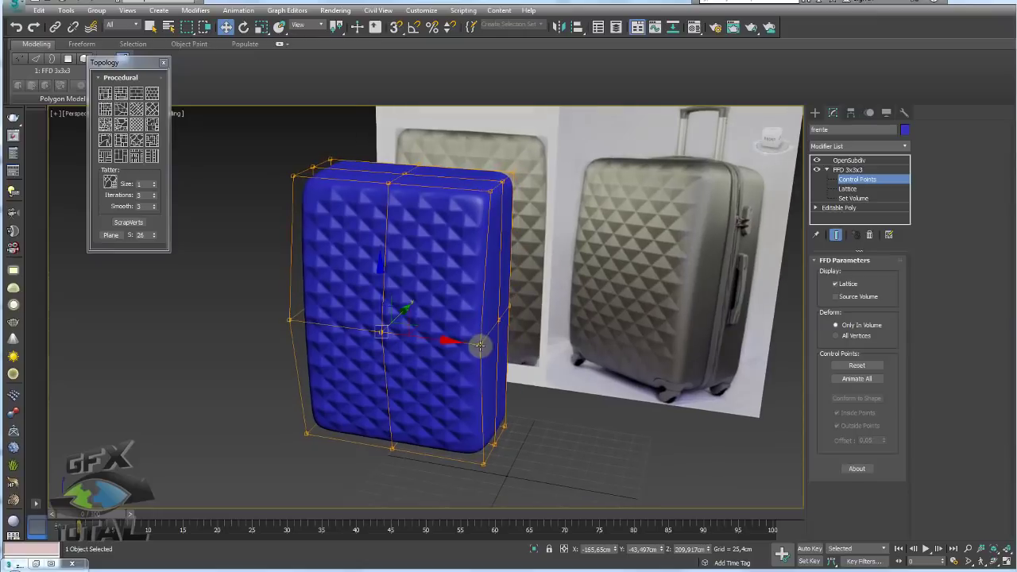
middle_click_drag(458, 300, 426, 413, "alt")
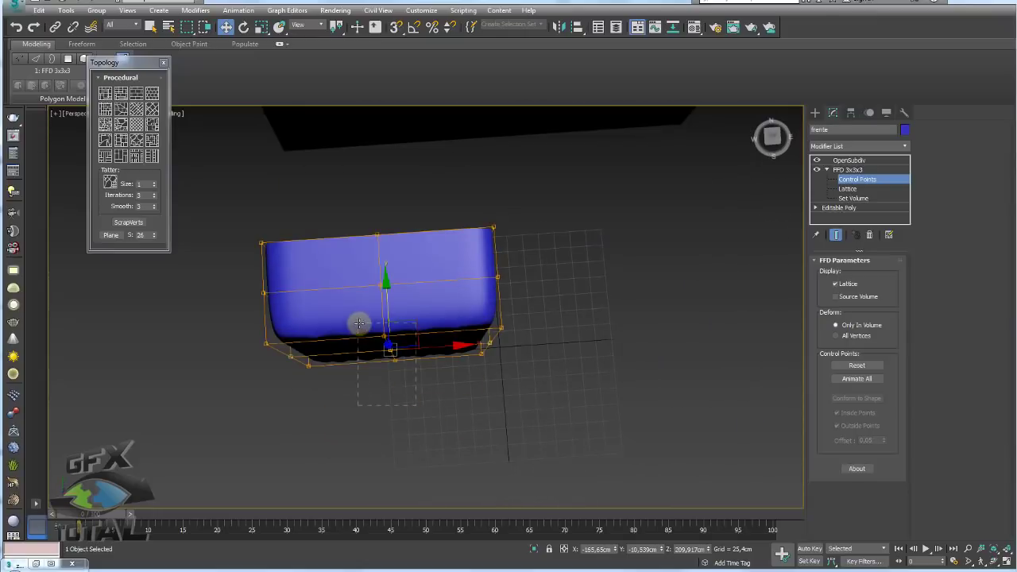
mouse_move(359, 324)
middle_mouse_down("alt")
mouse_move(418, 329)
mouse_move(468, 249)
mouse_move(461, 265)
mouse_move(488, 241)
mouse_move(493, 283)
mouse_move(437, 255)
mouse_move(456, 263)
mouse_move(445, 293)
mouse_move(470, 350)
mouse_move(484, 355)
middle_mouse_up("alt")
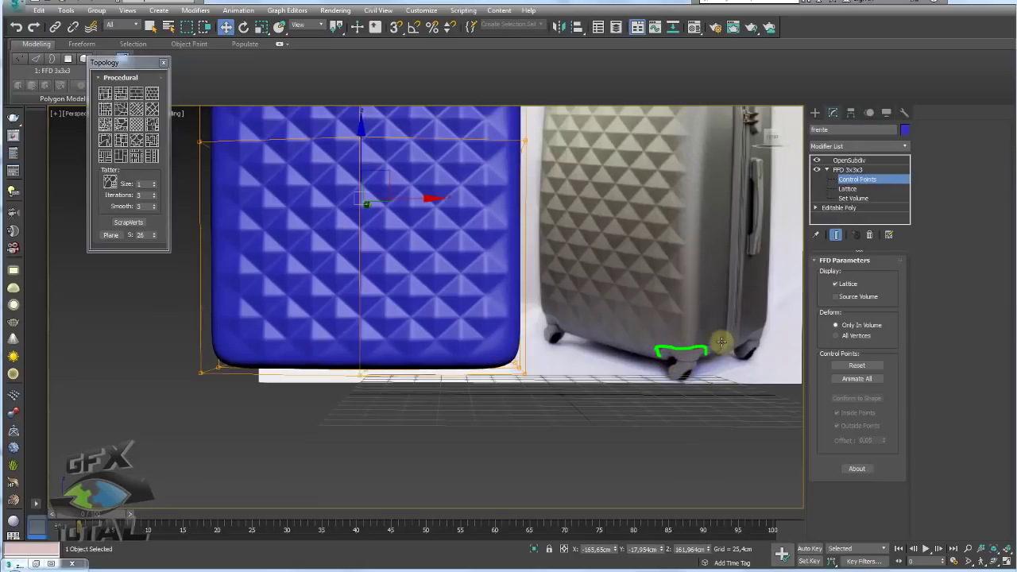
Go to the box's Editable Poly vertices in the front view.
left_click(841, 208)
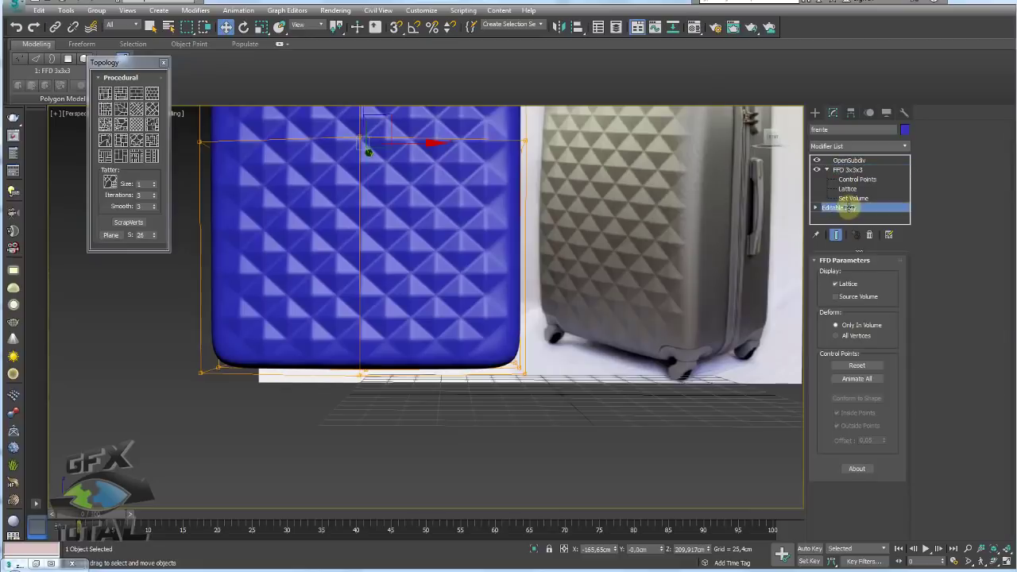
mouse_move(774, 254)
middle_mouse_down("alt")
mouse_move(608, 328)
mouse_move(776, 268)
middle_mouse_up("alt")
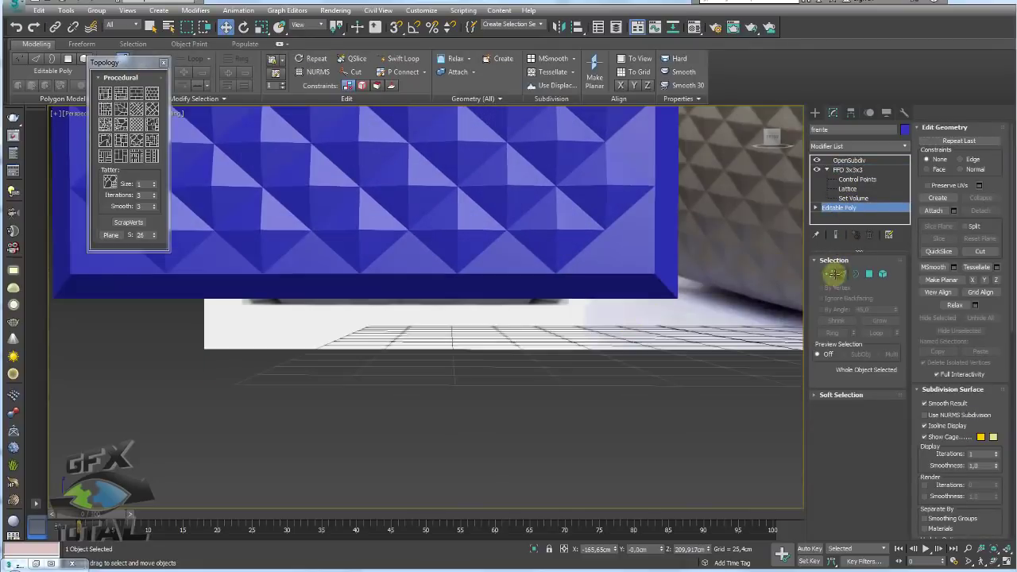
left_click(829, 274)
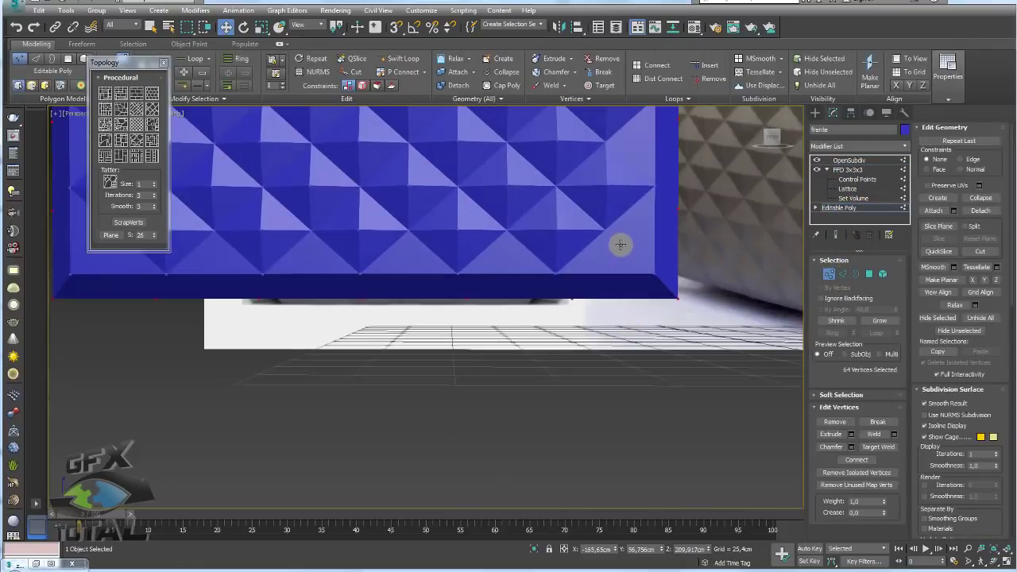
key("f")
scroll(572, 242, "down", 5)
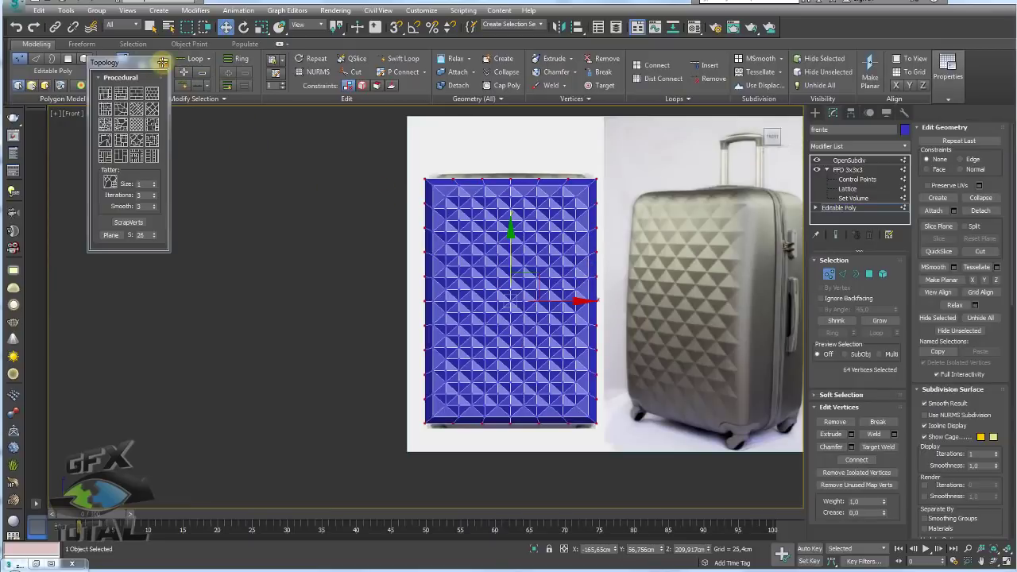
left_click(162, 62)
scroll(582, 174, "up", 3)
Pull the three top-right corner vertices inward to chamfer that corner.
left_click_drag(522, 213, 521, 214)
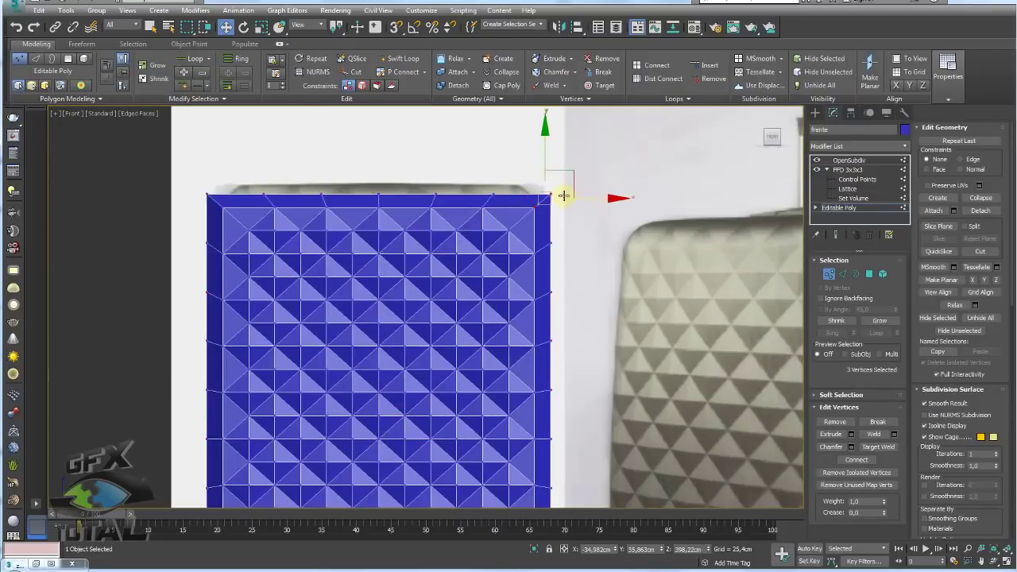
scroll(554, 182, "up", 2)
left_click_drag(556, 175, 504, 224)
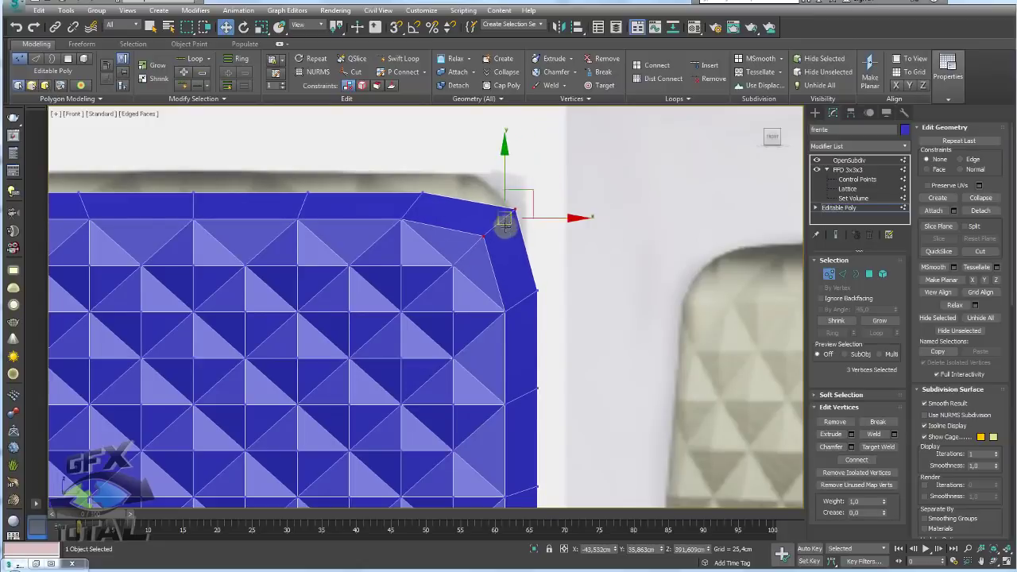
left_click(515, 208)
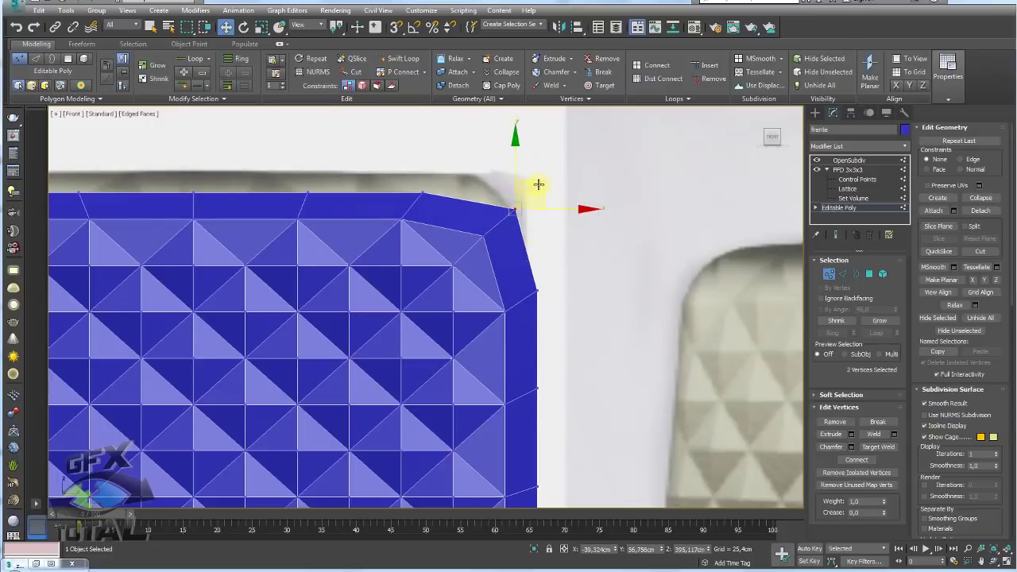
left_click_drag(536, 188, 534, 189)
scroll(538, 190, "down", 5)
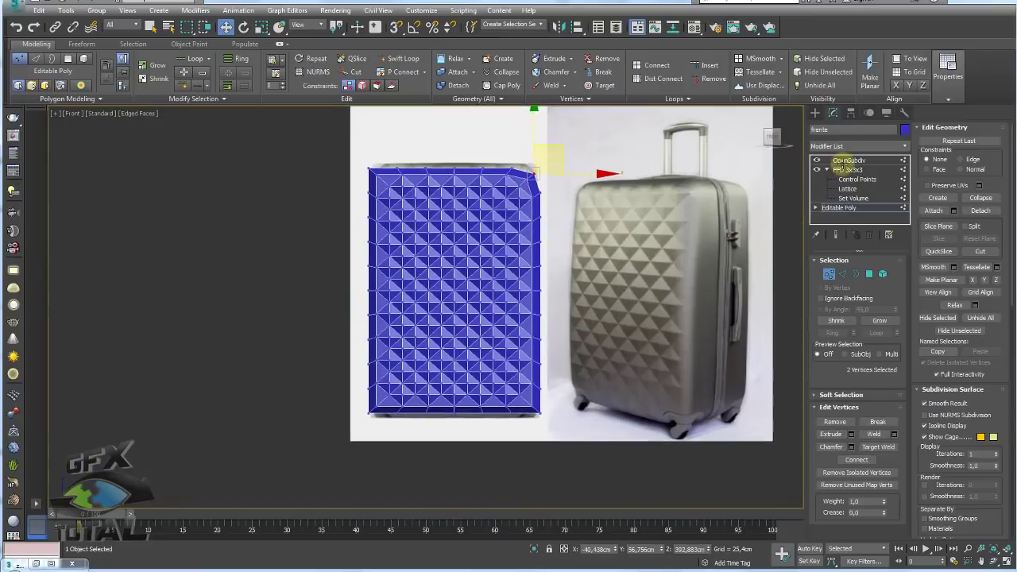
Step through the FFD and Editable Poly levels, then switch OpenSubdiv off.
left_click(847, 170)
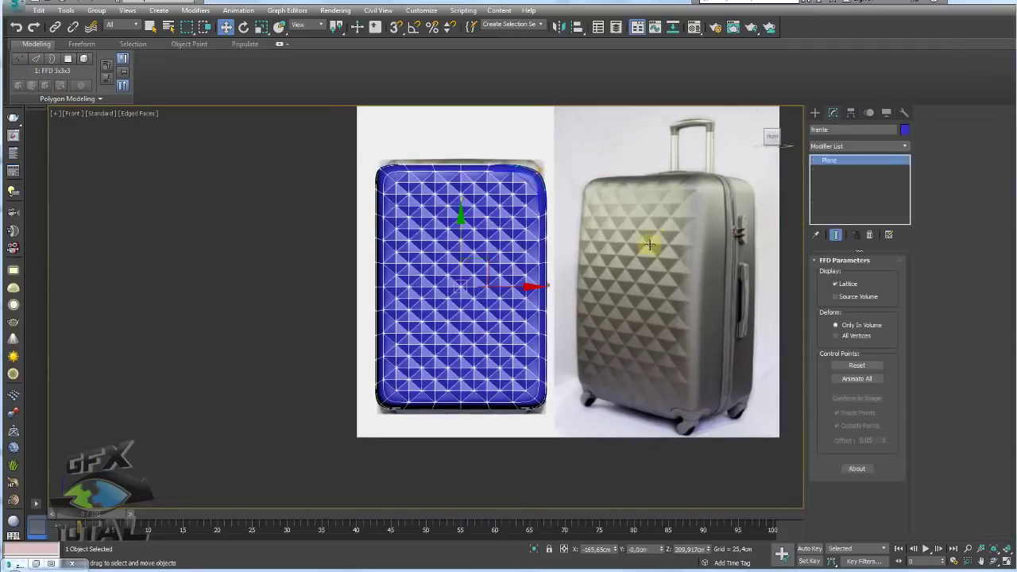
left_click(848, 160)
left_click(845, 168)
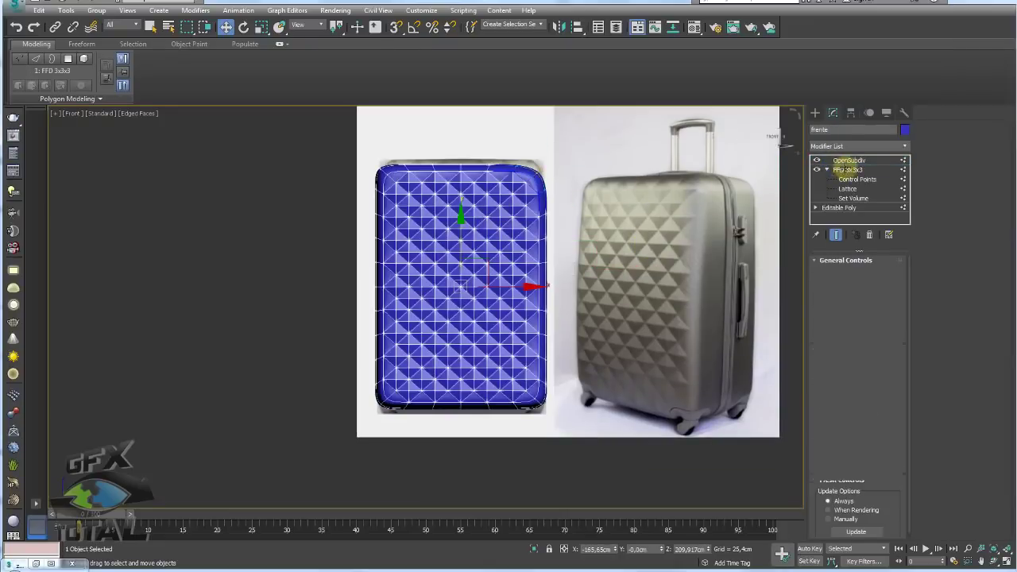
left_click(828, 169)
left_click(827, 169)
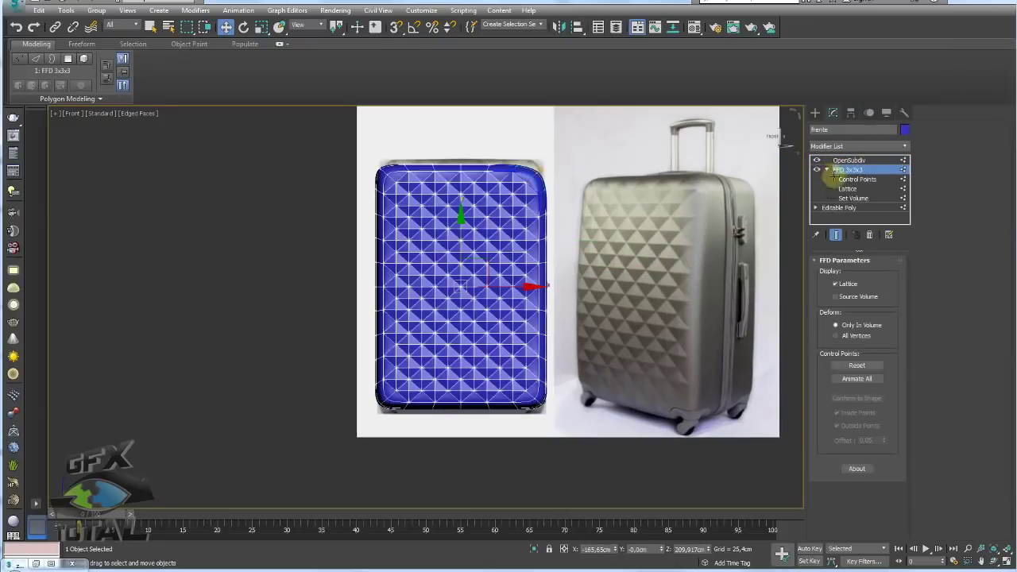
left_click(826, 169)
left_click(817, 179)
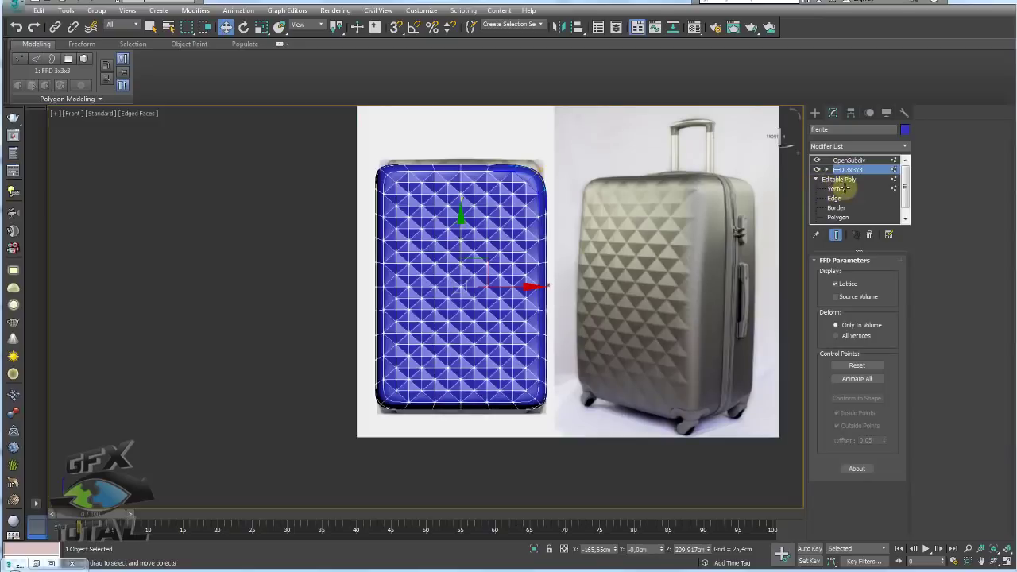
left_click(837, 188)
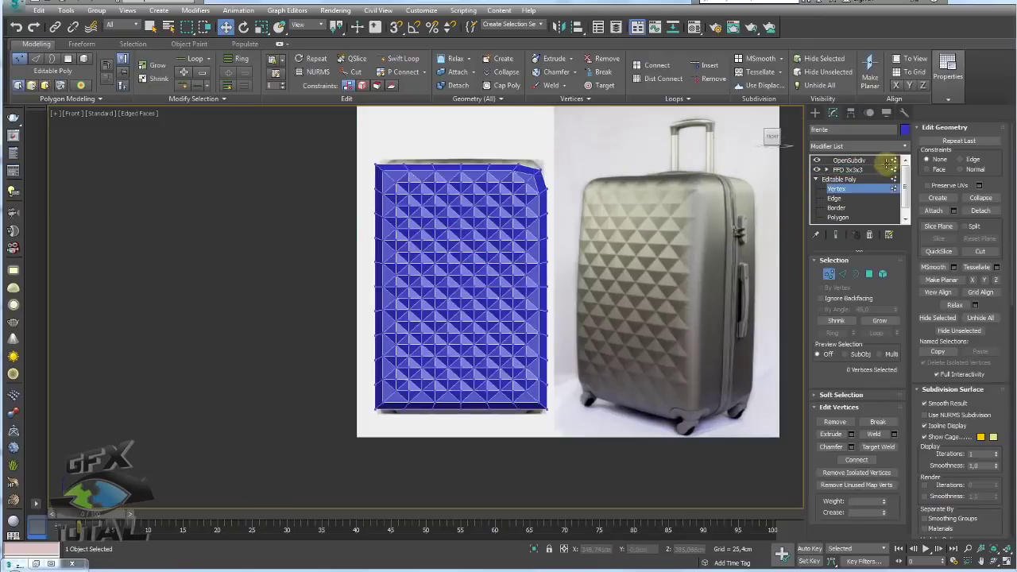
left_click(849, 179)
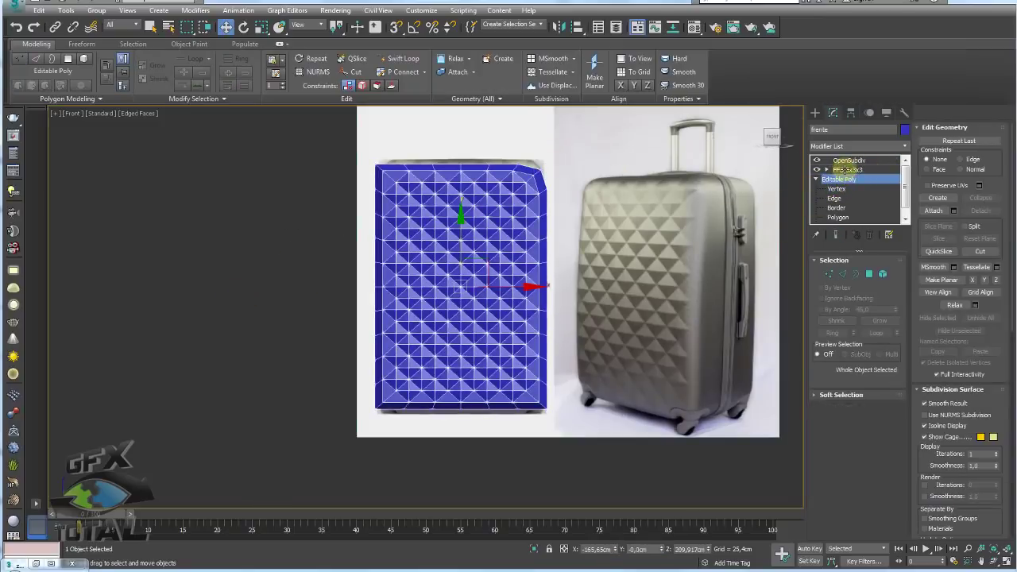
left_click(845, 169)
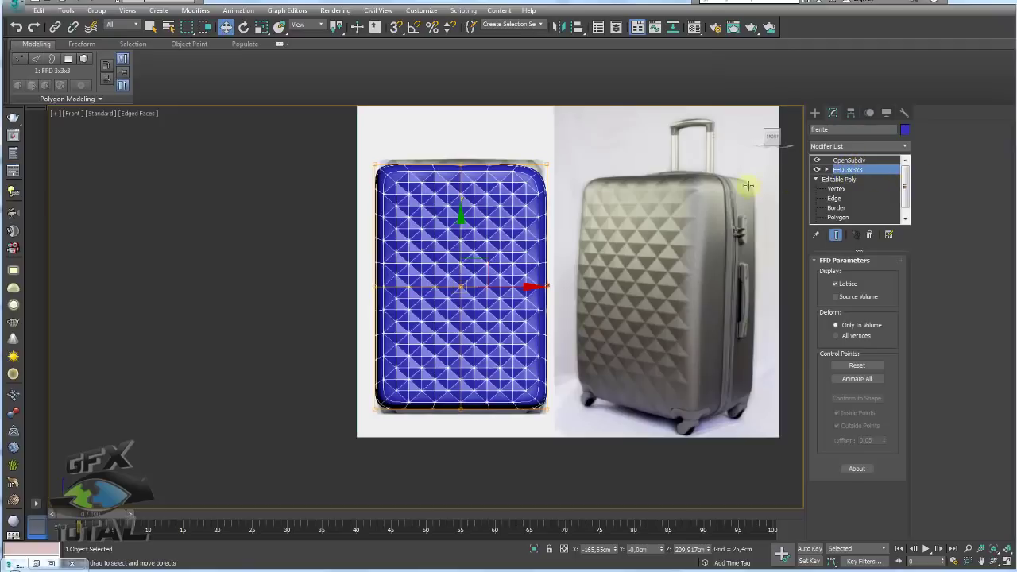
left_click(815, 160)
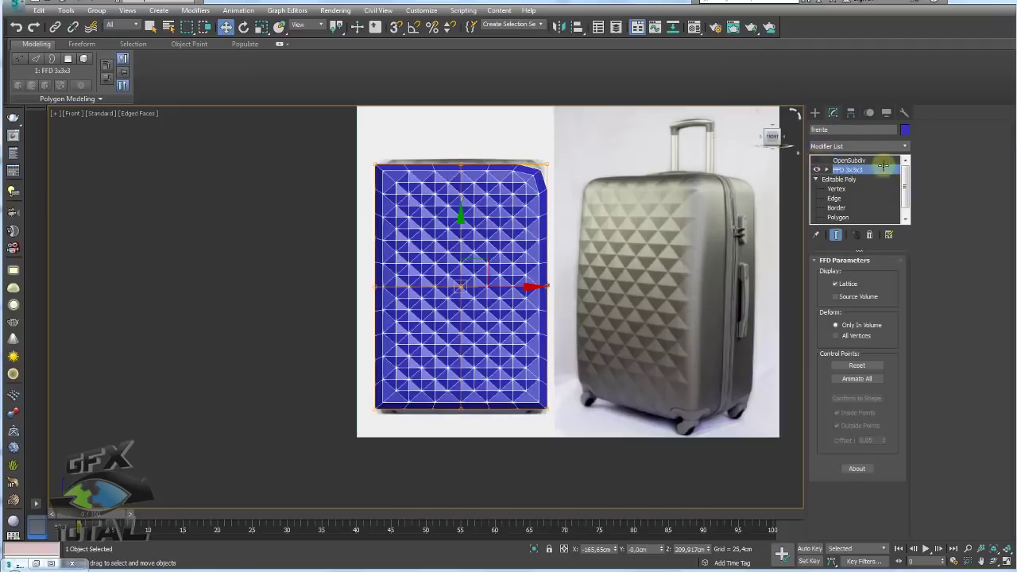
Add a Symmetry modifier on X above the FFD and check the matching chamfered top corners.
left_click(905, 147)
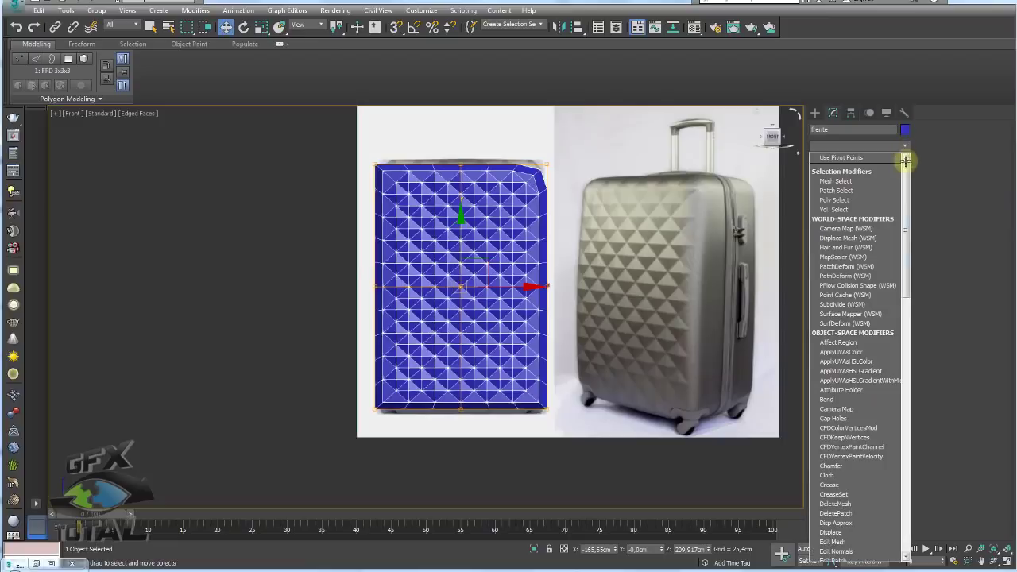
left_click_drag(904, 153, 893, 426)
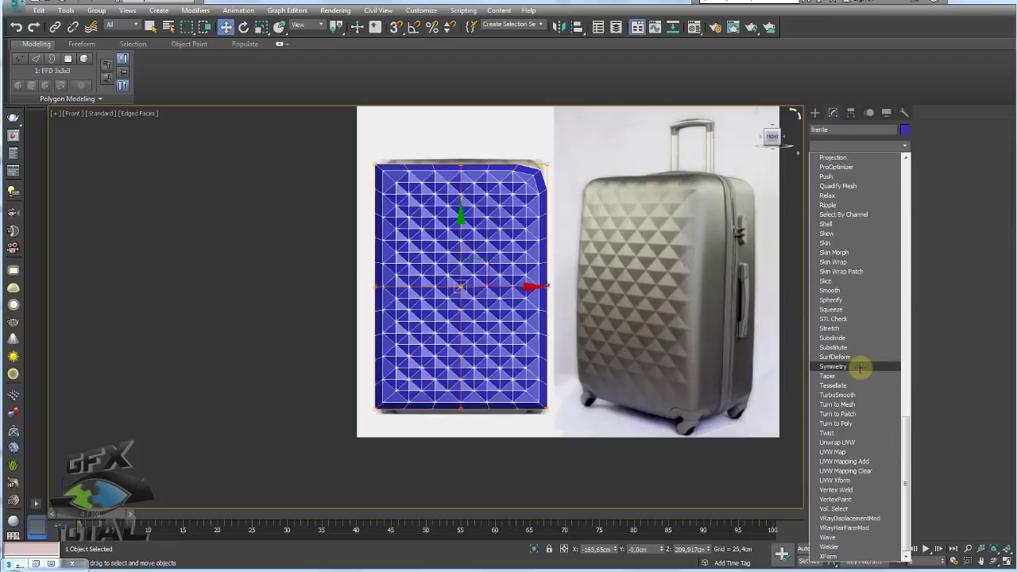
left_click(858, 366)
scroll(428, 188, "up", 5)
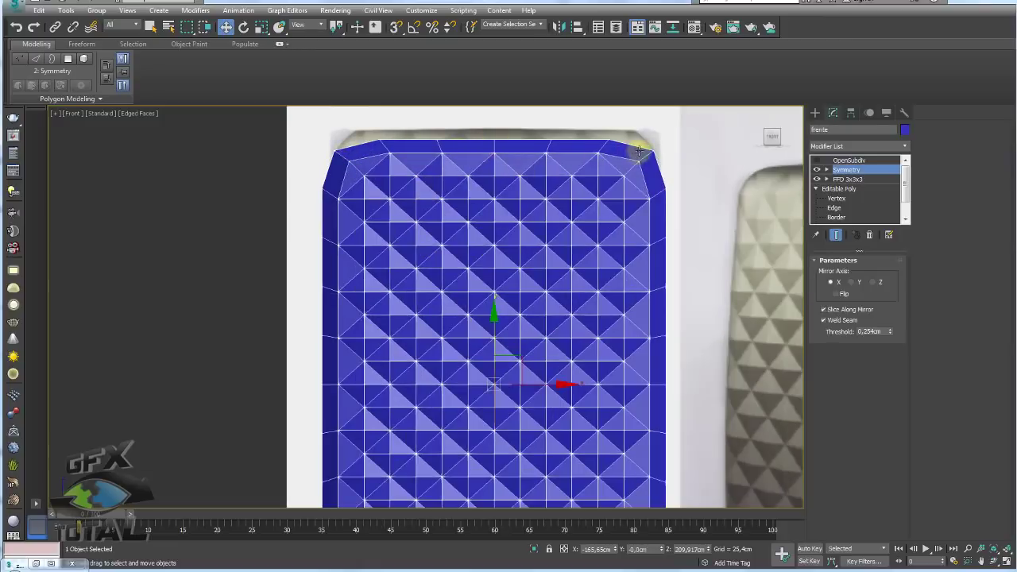
left_click_drag(661, 201, 616, 126)
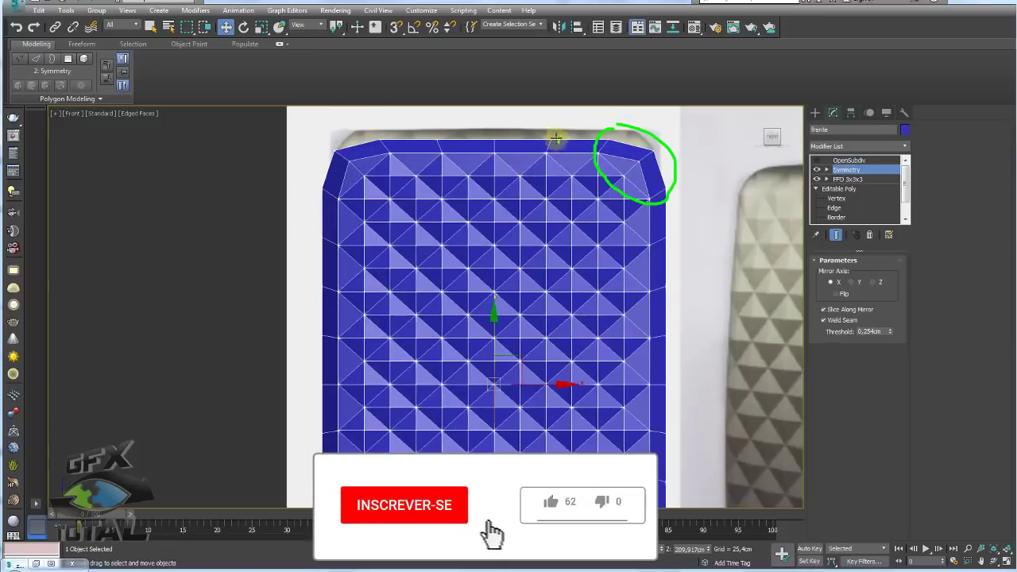
mouse_move(558, 142)
left_mouse_down()
mouse_move(416, 114)
mouse_move(342, 119)
mouse_move(362, 198)
left_mouse_up()
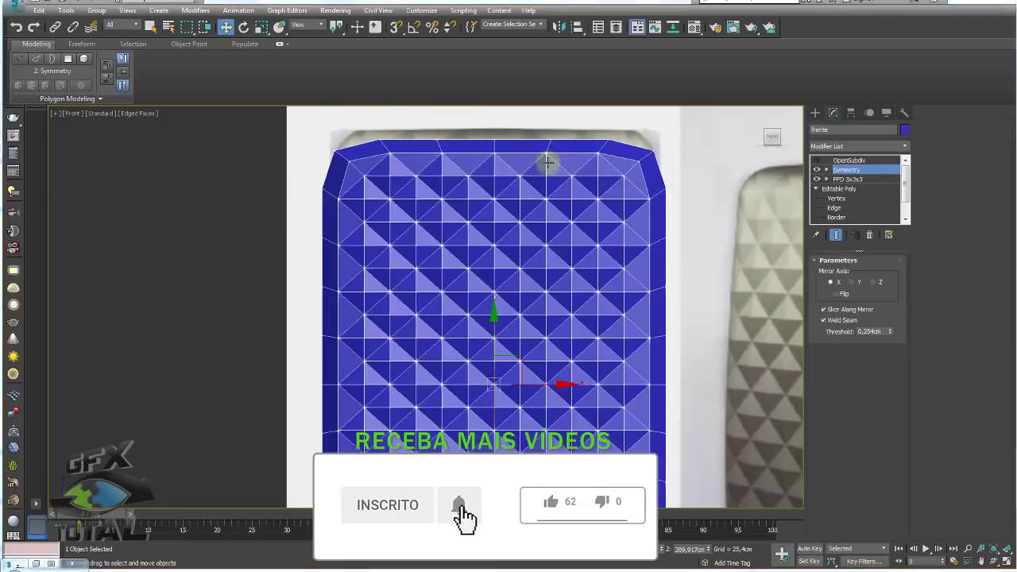
scroll(595, 178, "down", 3)
middle_click_drag(595, 177, 551, 170)
scroll(550, 169, "down", 2)
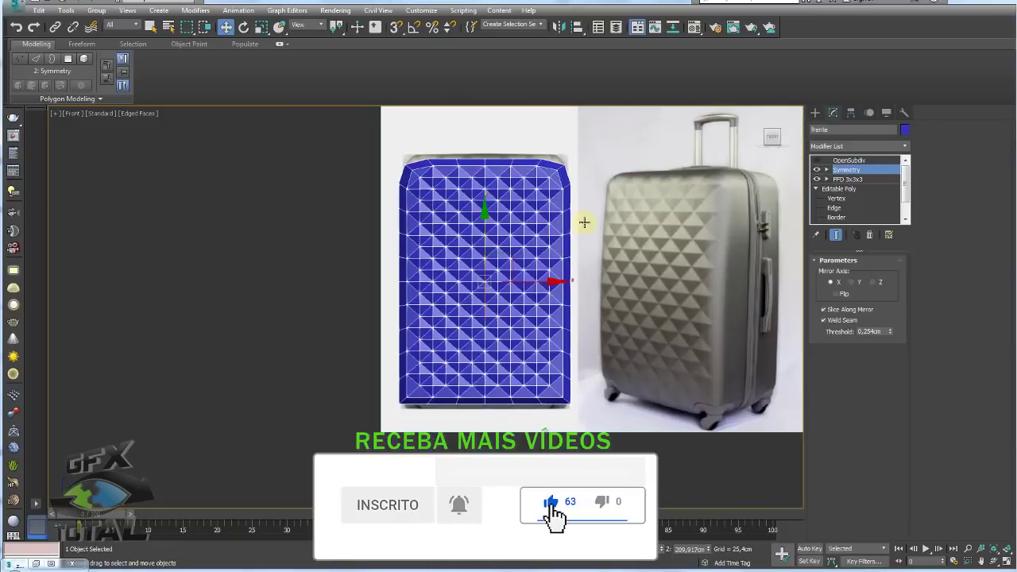
left_click_drag(569, 176, 584, 364)
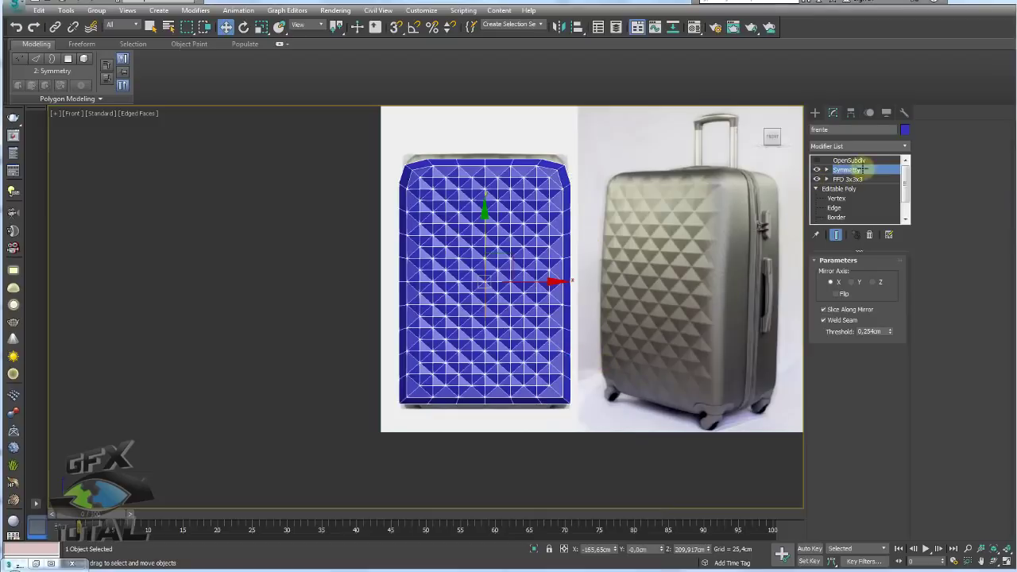
left_click(904, 146)
left_click_drag(908, 182, 908, 477)
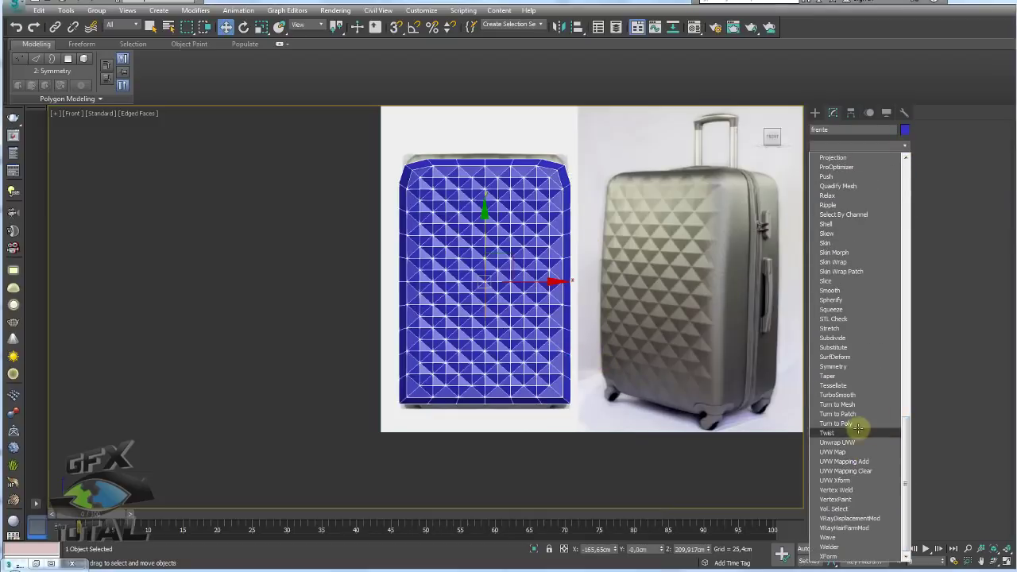
Stack a second Symmetry with Mirror Axis Y and check the matching bottom corners.
left_click(838, 366)
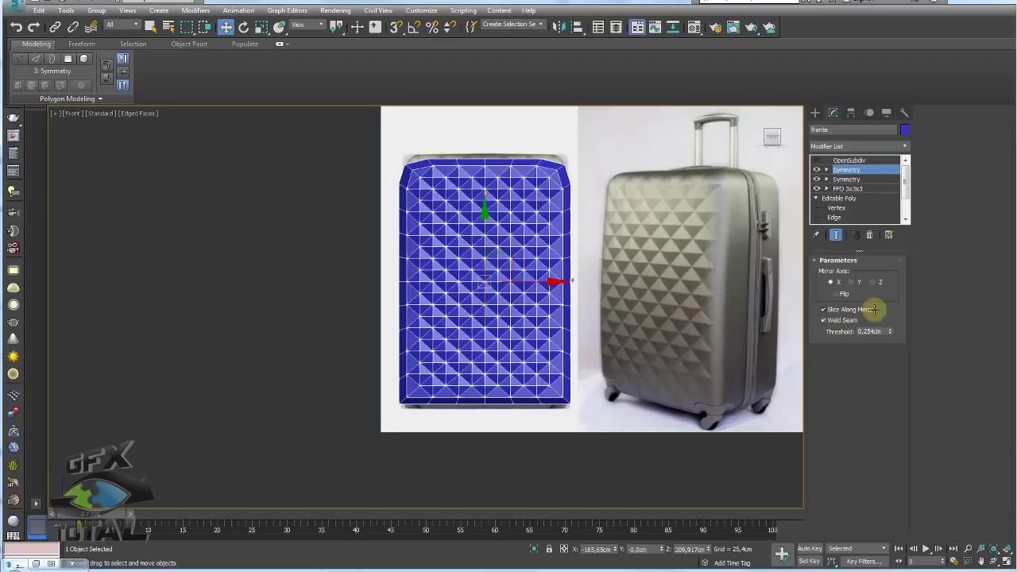
left_click(871, 281)
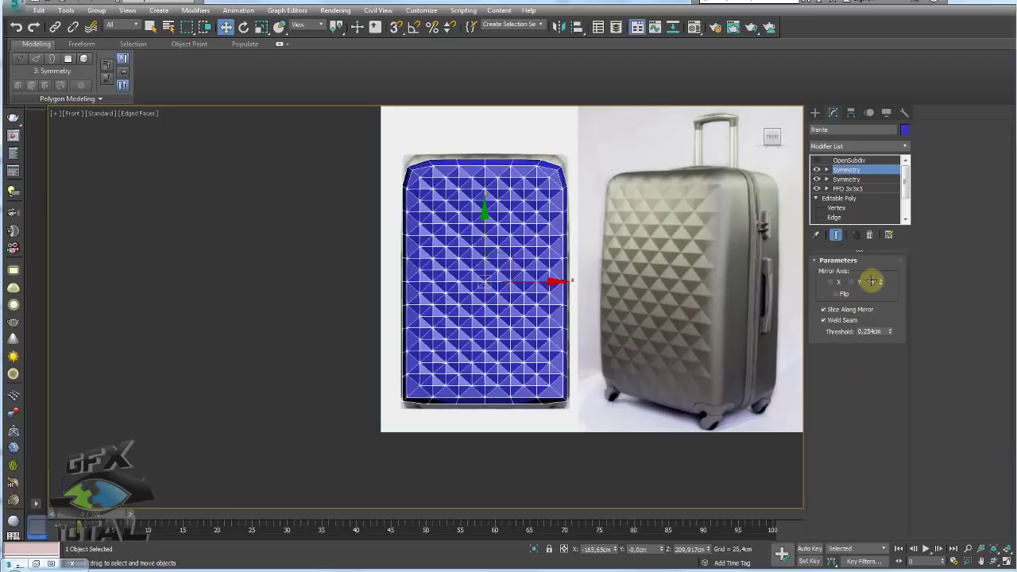
left_click(854, 281)
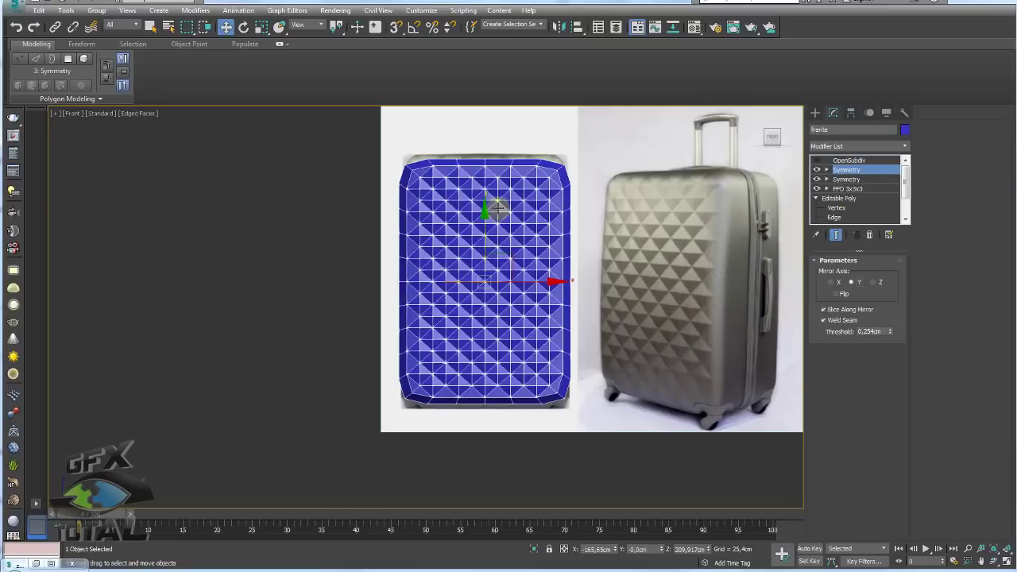
left_click_drag(472, 202, 492, 215)
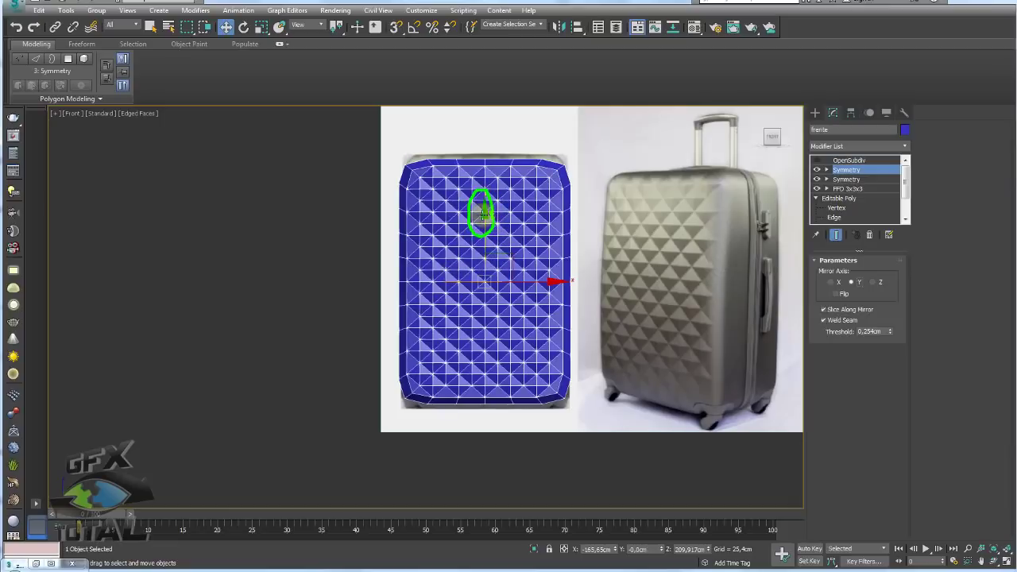
middle_click_drag(531, 395, 532, 355)
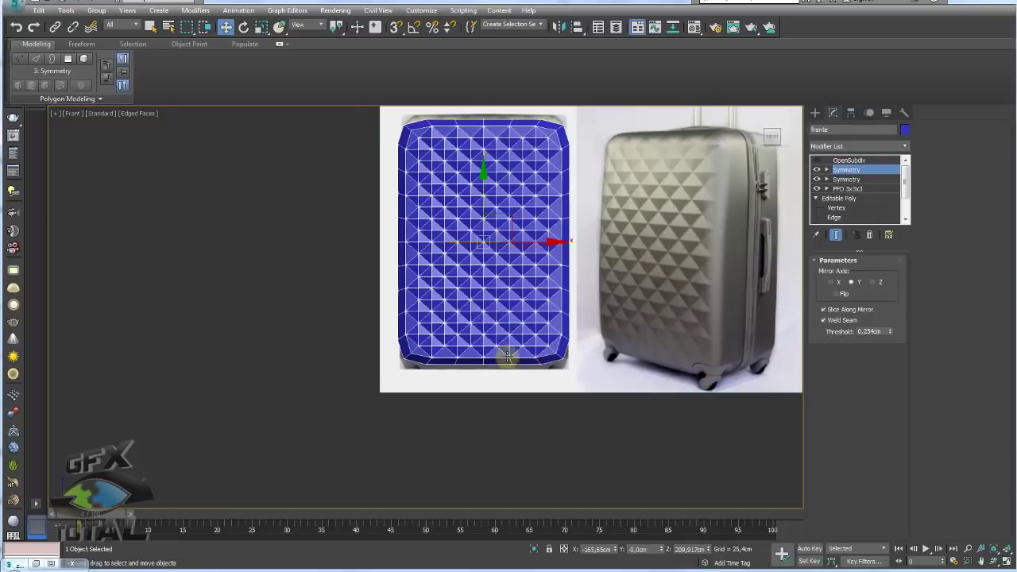
scroll(532, 355, "up", 1)
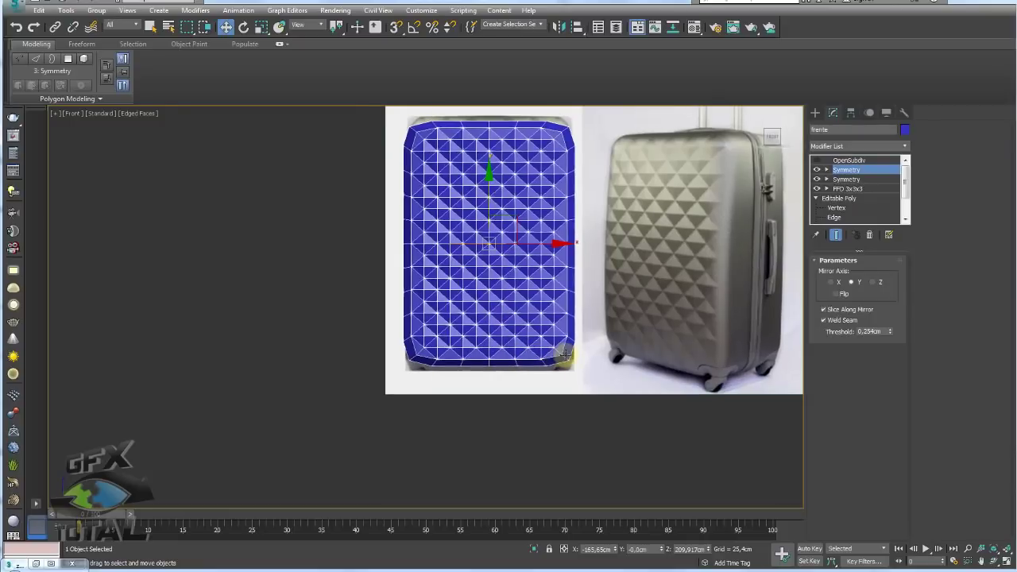
scroll(540, 333, "up", 1)
scroll(552, 280, "up", 2)
scroll(636, 318, "up", 2)
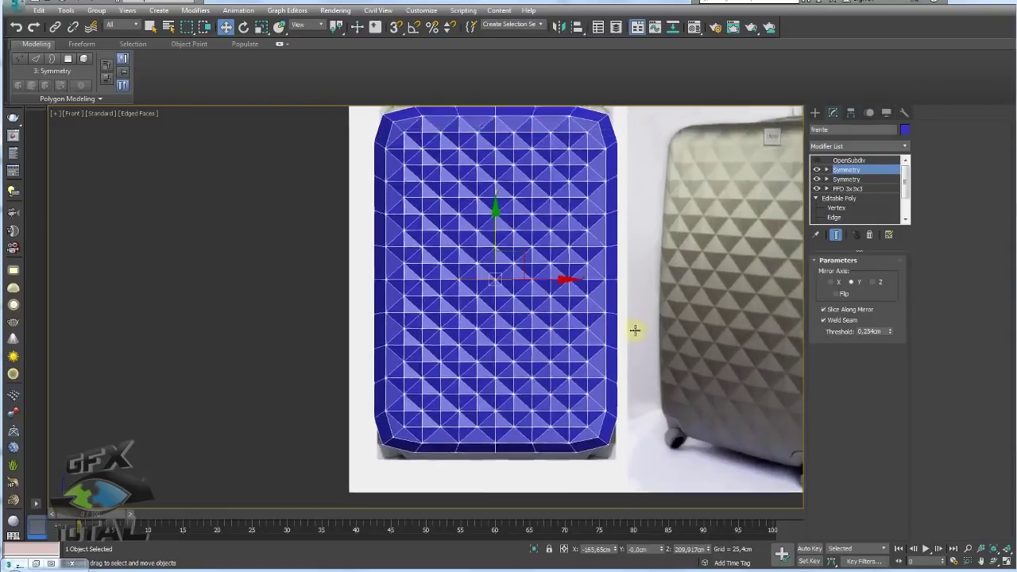
mouse_move(638, 329)
middle_mouse_down("alt")
mouse_move(620, 302)
mouse_move(627, 276)
middle_mouse_up("alt")
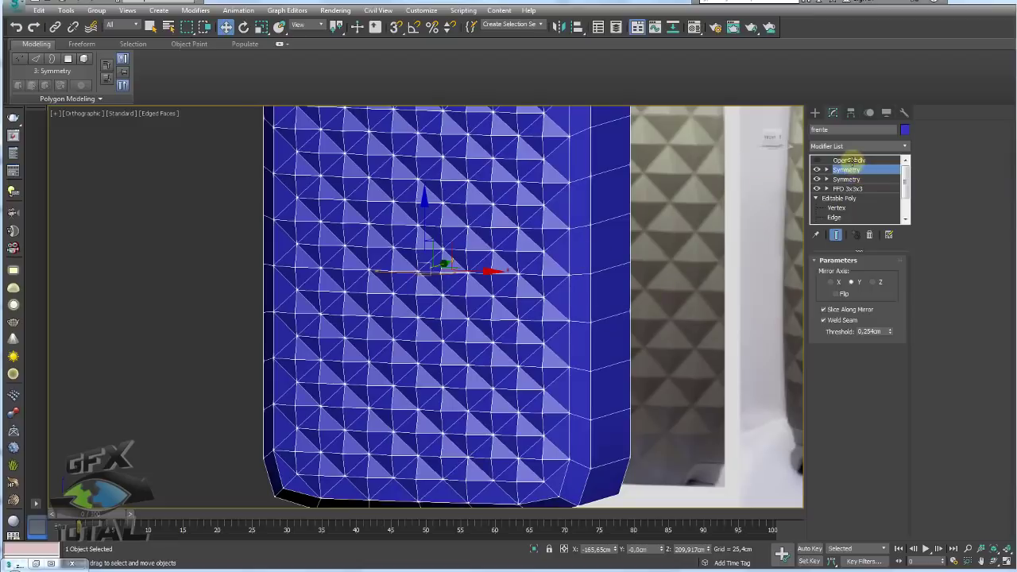
Re-enable OpenSubdiv, check the rounded chamfered corners from an angle, then select the Y-axis Symmetry modifier.
left_click(850, 161)
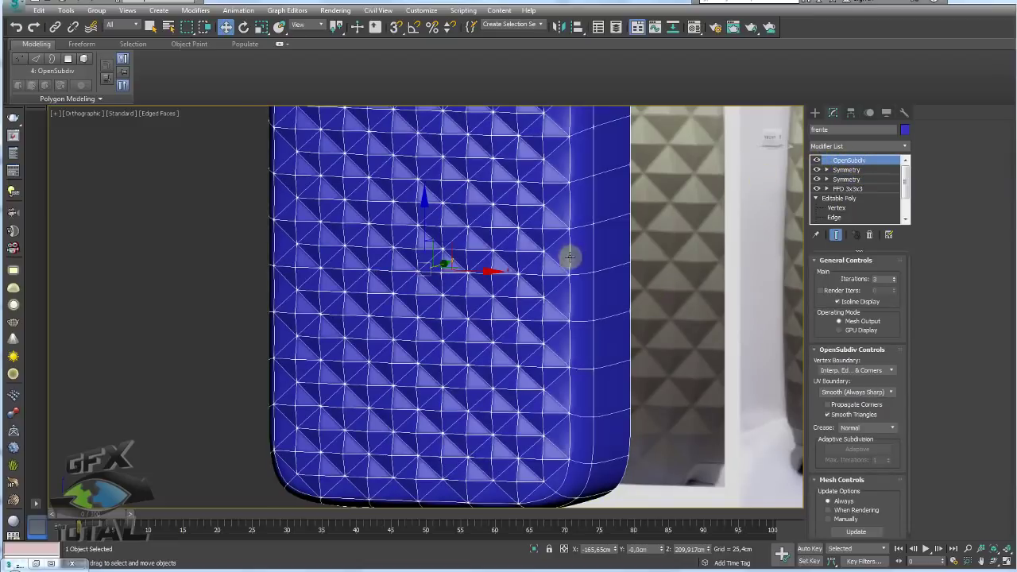
scroll(527, 282, "up", 1)
scroll(503, 281, "up", 2)
scroll(321, 274, "up", 2)
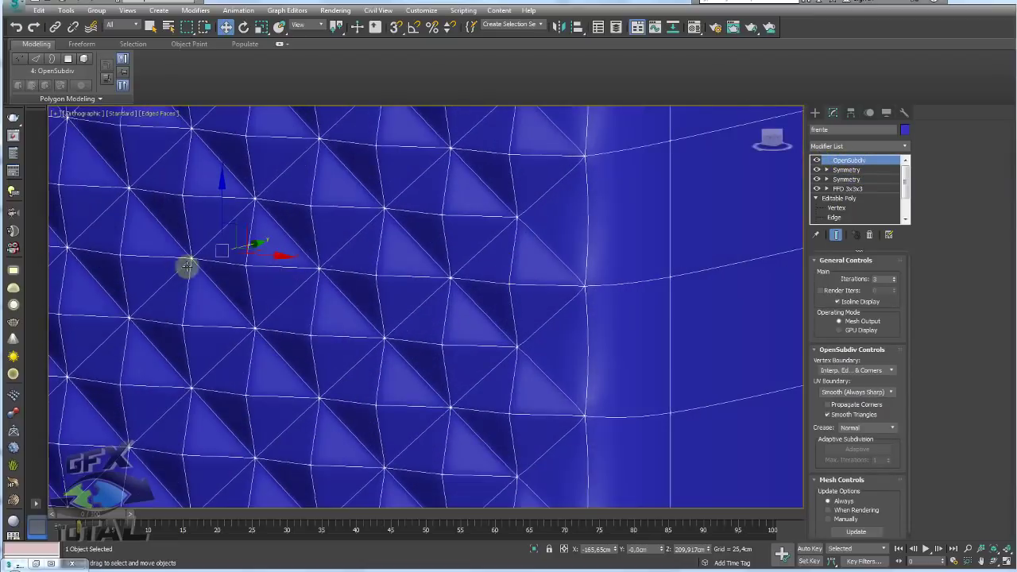
scroll(250, 254, "down", 2)
scroll(284, 249, "down", 2)
mouse_move(284, 249)
middle_mouse_down("alt")
mouse_move(359, 251)
mouse_move(369, 284)
mouse_move(313, 284)
mouse_move(294, 238)
mouse_move(488, 320)
mouse_move(509, 200)
middle_mouse_up("alt")
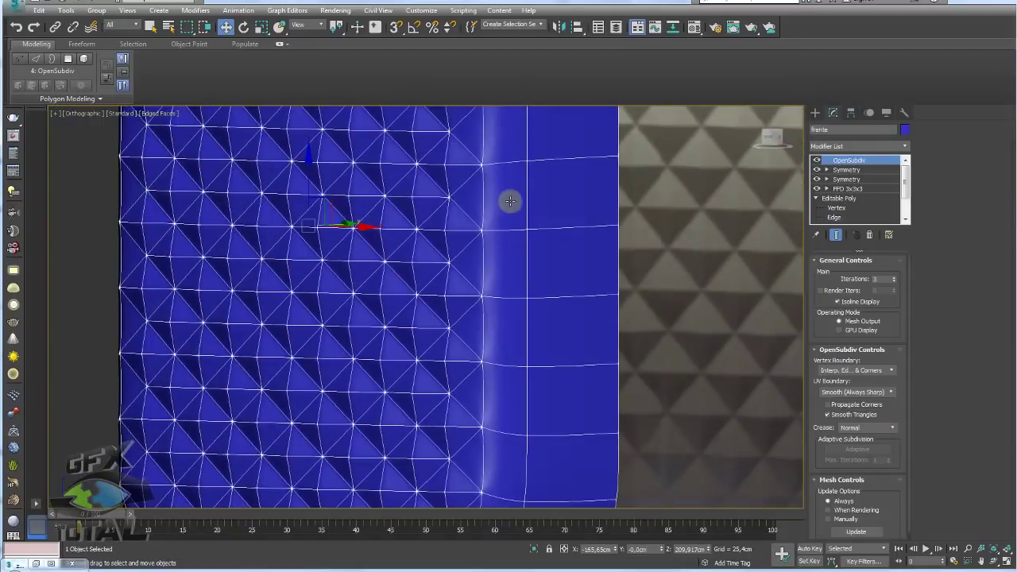
mouse_move(565, 317)
middle_mouse_down("alt")
mouse_move(609, 190)
mouse_move(567, 313)
mouse_move(711, 295)
middle_mouse_up("alt")
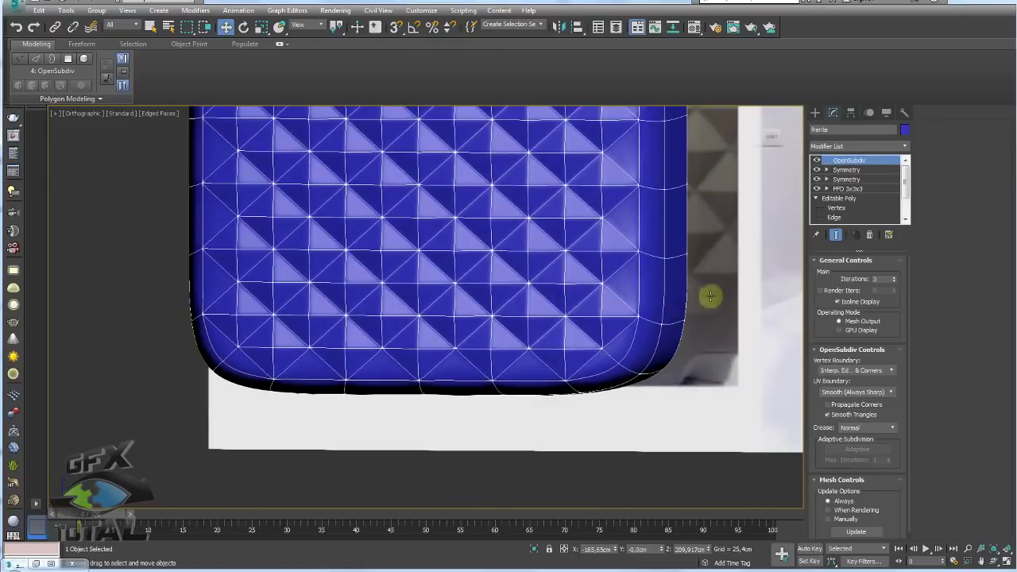
left_click(846, 169)
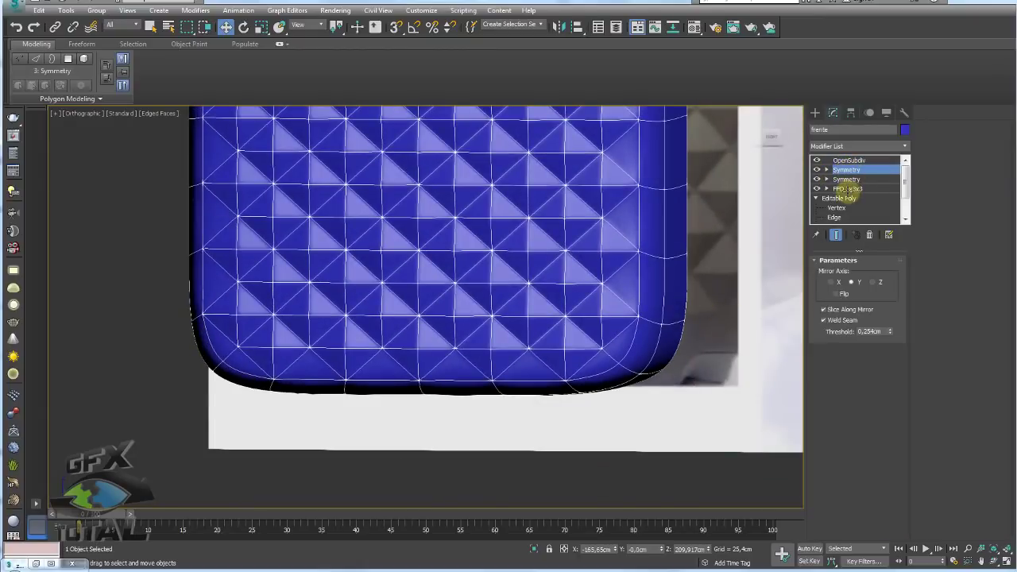
Turn off the OpenSubdiv smoothing preview and select the three bottom-right corner vertices.
left_click(816, 160)
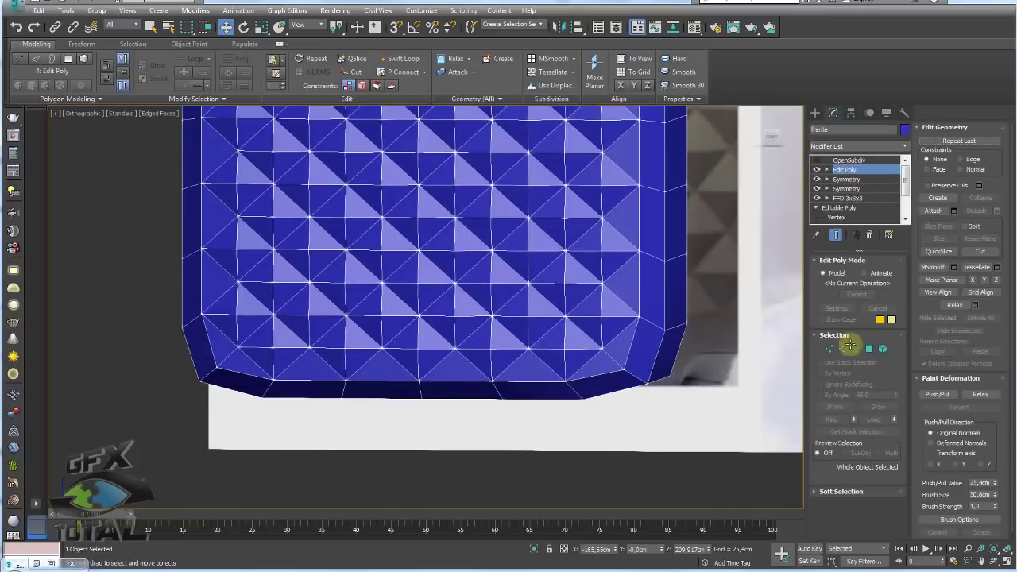
key("1")
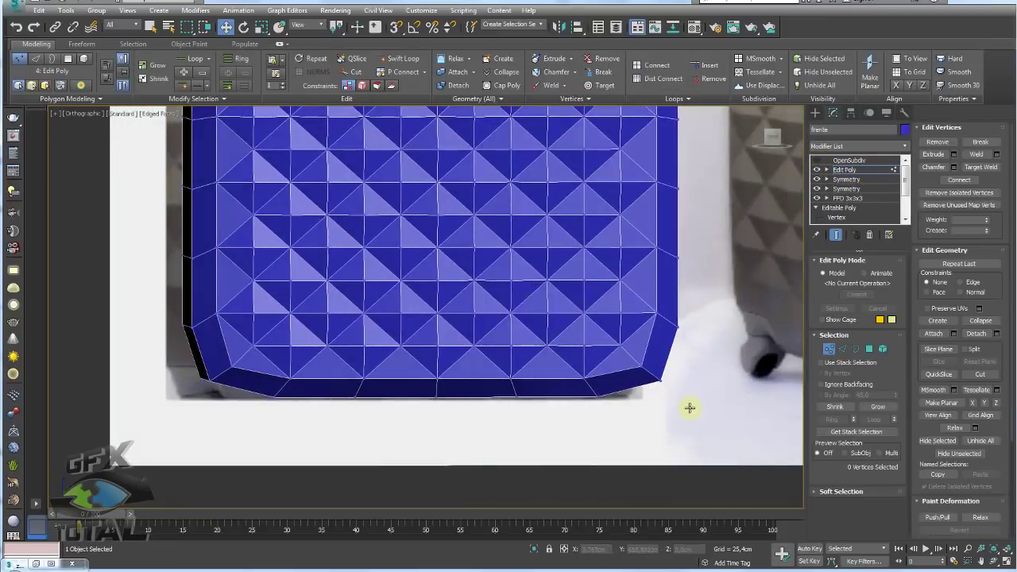
left_click_drag(627, 359, 629, 359)
Move the selected corner vertices up and to the right with the Move gizmo.
scroll(659, 382, "up", 2)
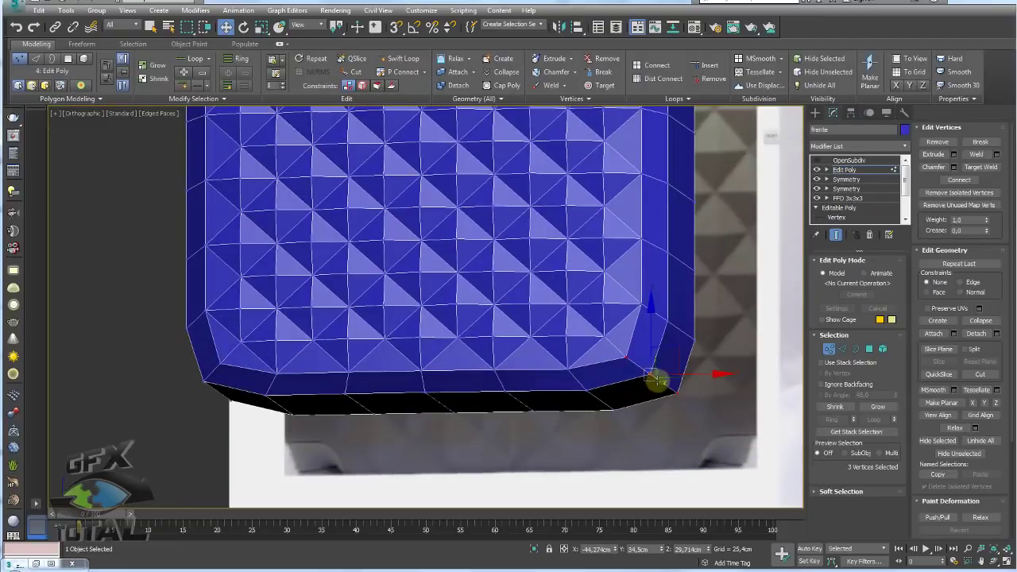
scroll(656, 381, "down", 2)
scroll(647, 345, "down", 2)
scroll(658, 341, "down", 3)
scroll(643, 341, "down", 2)
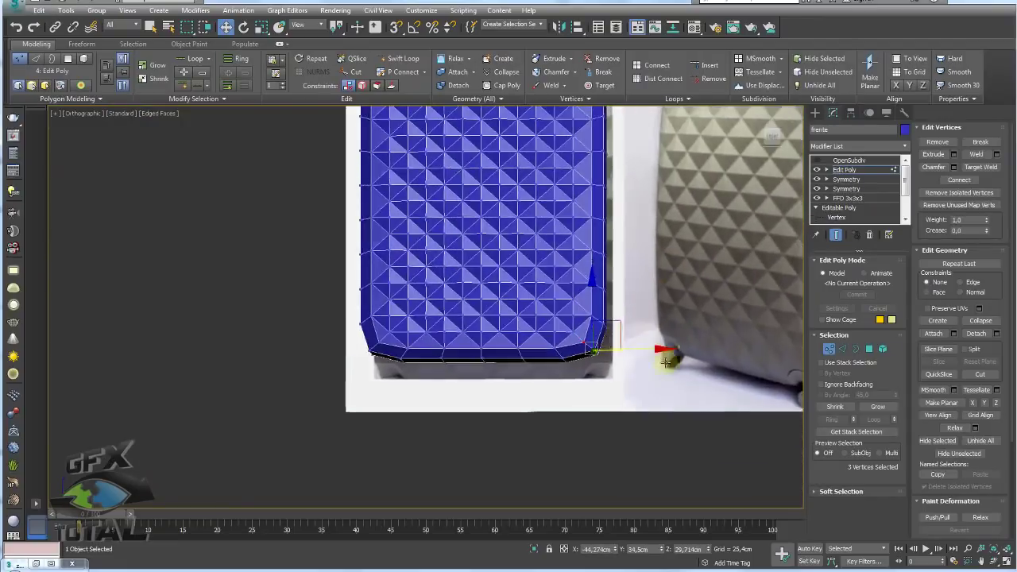
scroll(665, 365, "up", 4)
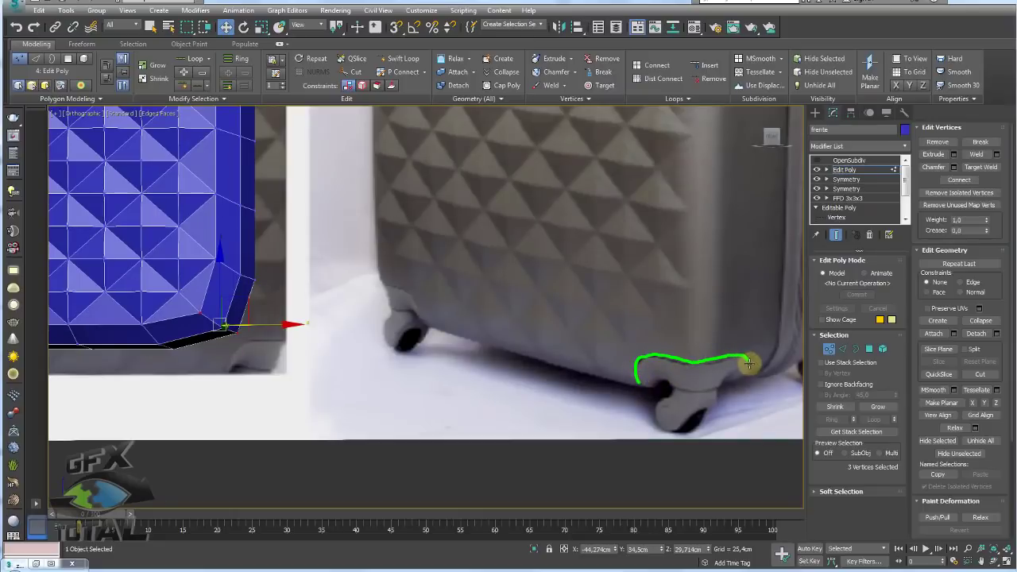
scroll(361, 334, "down", 3)
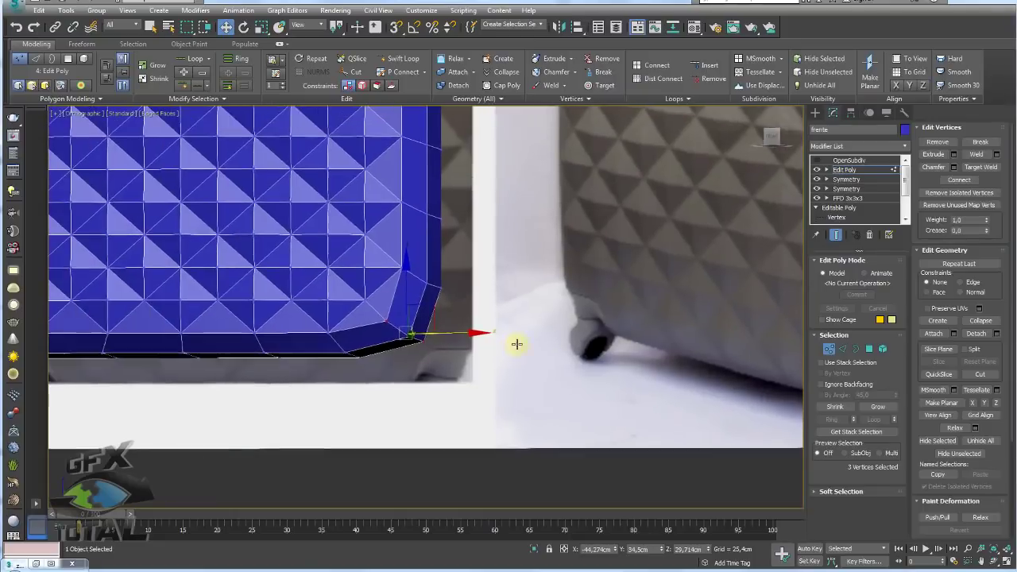
scroll(517, 345, "down", 2)
scroll(481, 345, "up", 3)
scroll(484, 350, "up", 2)
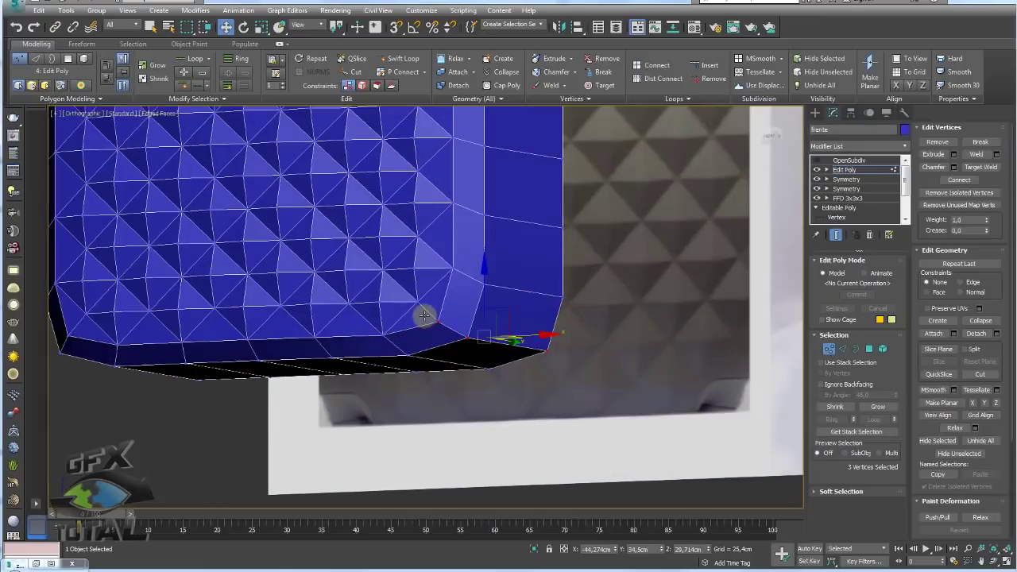
scroll(425, 316, "up", 2)
scroll(423, 316, "up", 2)
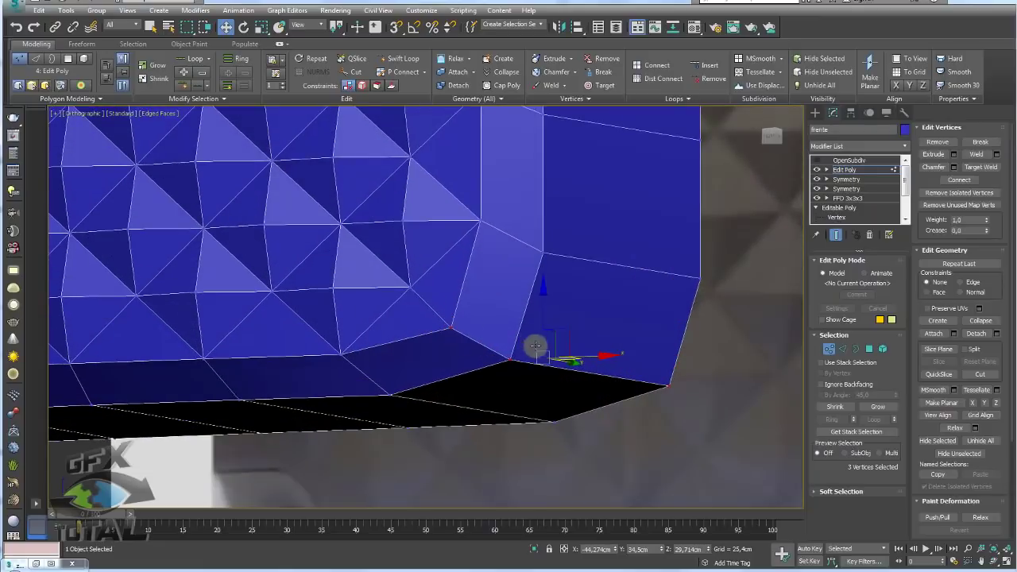
scroll(535, 345, "down", 2)
mouse_move(566, 334)
left_mouse_down()
mouse_move(576, 310)
mouse_move(561, 319)
mouse_move(555, 312)
left_mouse_up()
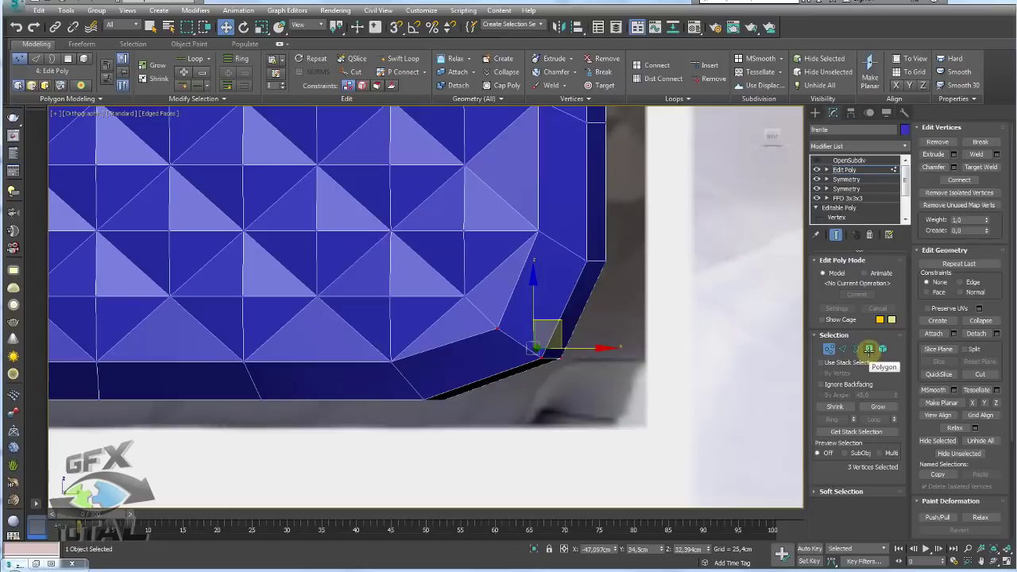
Select the two bottom corner vertices and slide them up into place.
left_click(868, 350)
scroll(556, 347, "up", 3)
mouse_move(556, 347)
middle_mouse_down("alt")
mouse_move(568, 338)
mouse_move(578, 352)
middle_mouse_up("alt")
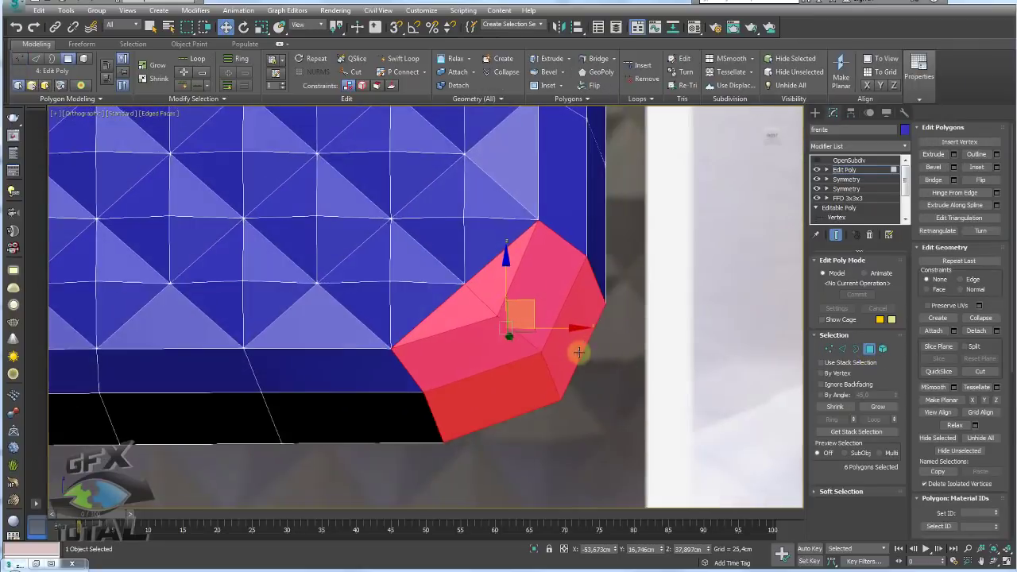
scroll(579, 352, "down", 2)
left_click(829, 349)
middle_click_drag(500, 390, 481, 402, "alt")
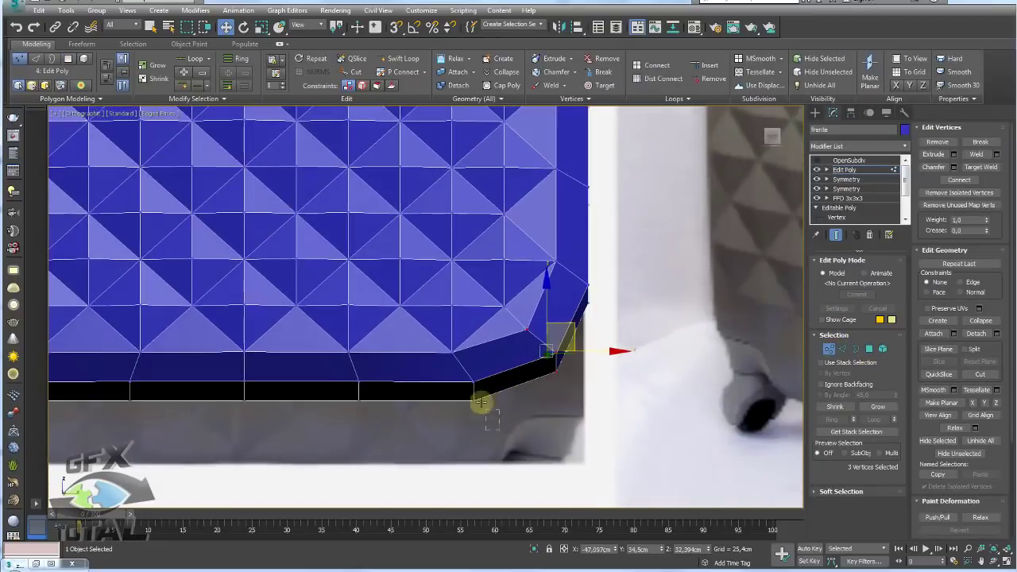
mouse_move(482, 402)
left_mouse_down()
mouse_move(456, 380)
mouse_move(488, 395)
left_mouse_up()
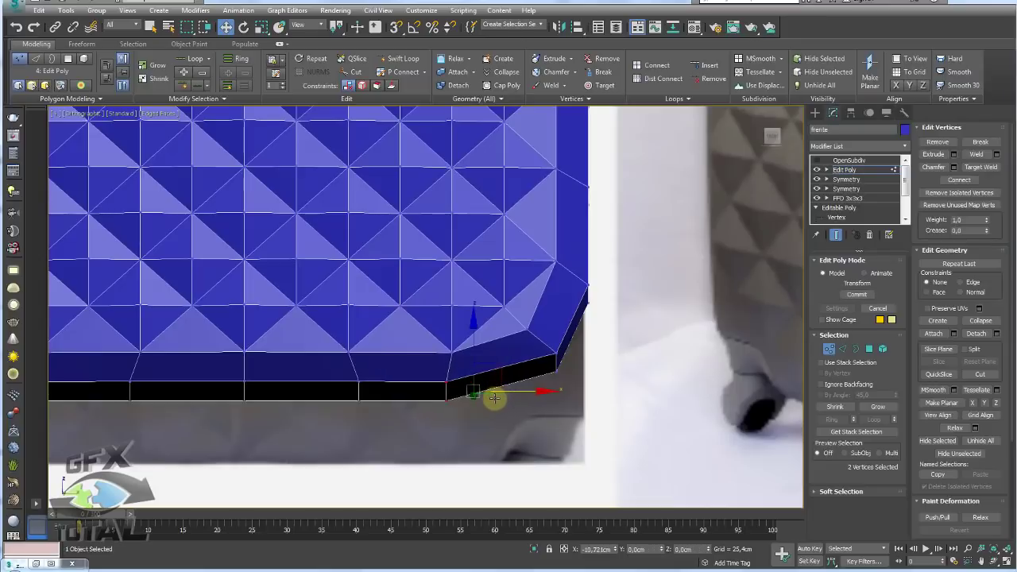
mouse_move(541, 390)
middle_mouse_down("alt")
mouse_move(531, 393)
mouse_move(548, 370)
mouse_move(536, 379)
mouse_move(581, 357)
middle_mouse_up("alt")
scroll(504, 373, "up", 3)
Inset the four bottom-right corner polygons to outline the wheel housing.
left_click(869, 348, "ctrl")
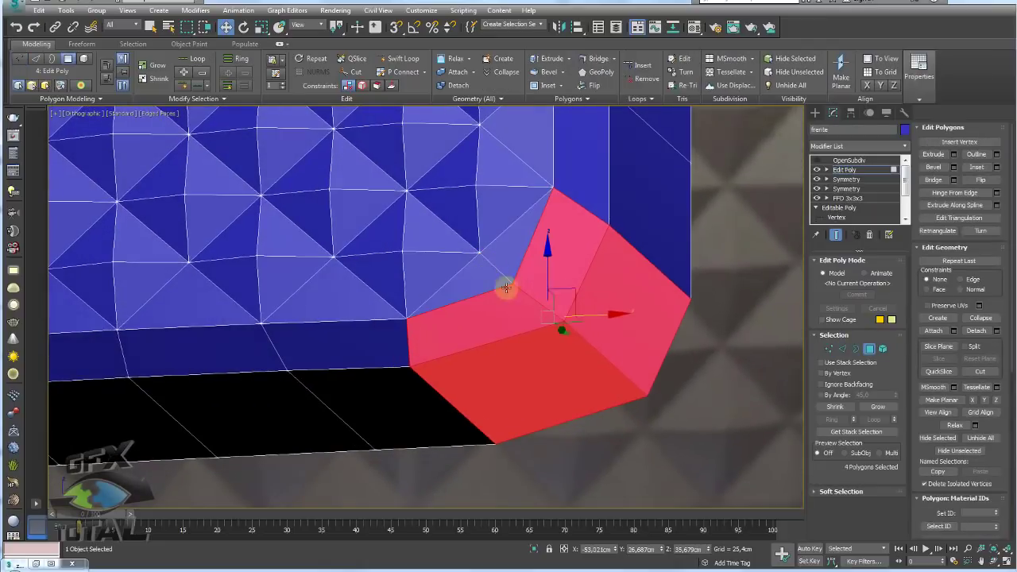
mouse_move(692, 363)
middle_mouse_down("alt")
mouse_move(675, 368)
mouse_move(683, 364)
middle_mouse_up("alt")
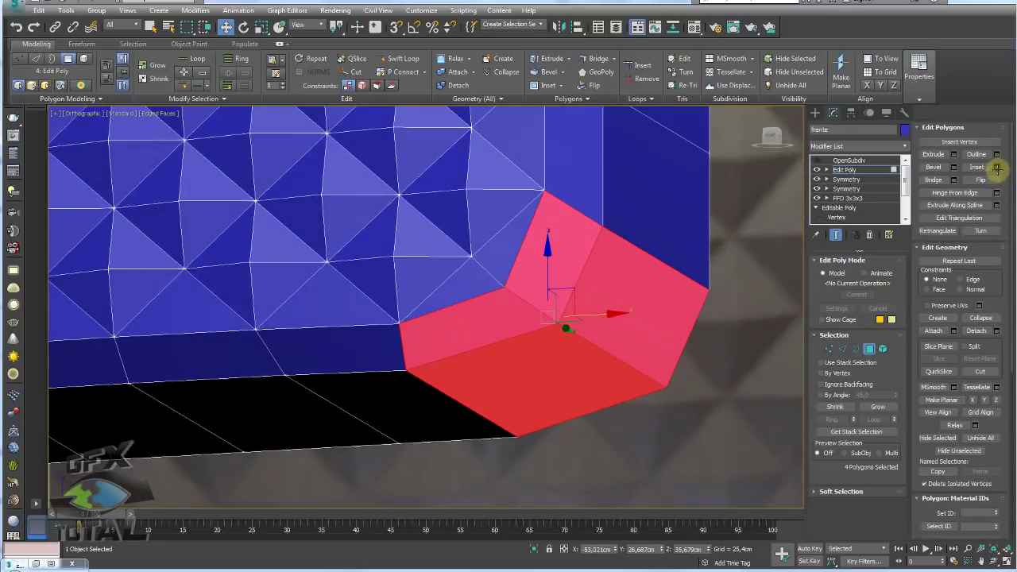
left_click(997, 167)
left_click_drag(268, 228, 271, 199)
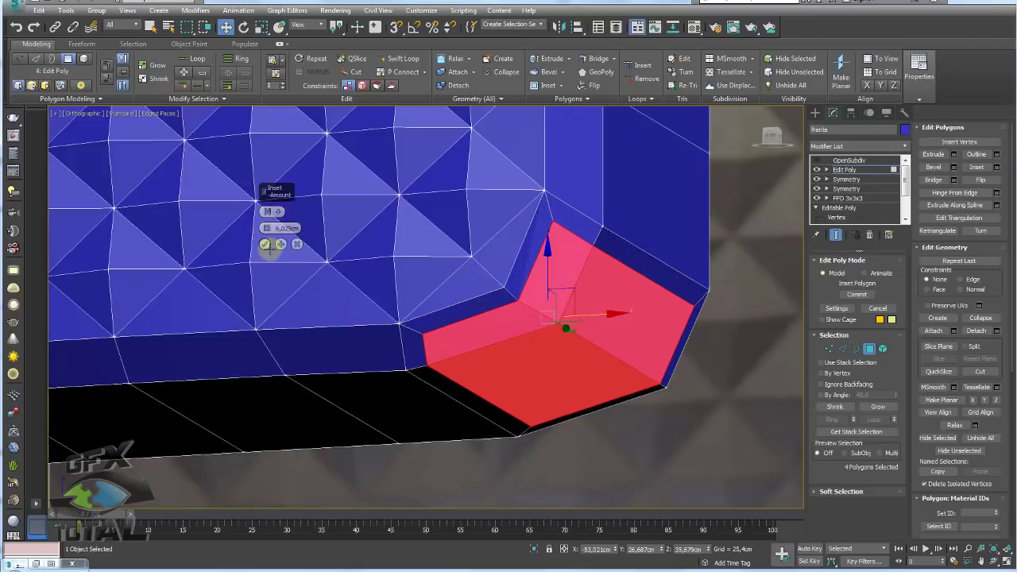
left_click(265, 244)
middle_click_drag(596, 306, 623, 317, "alt")
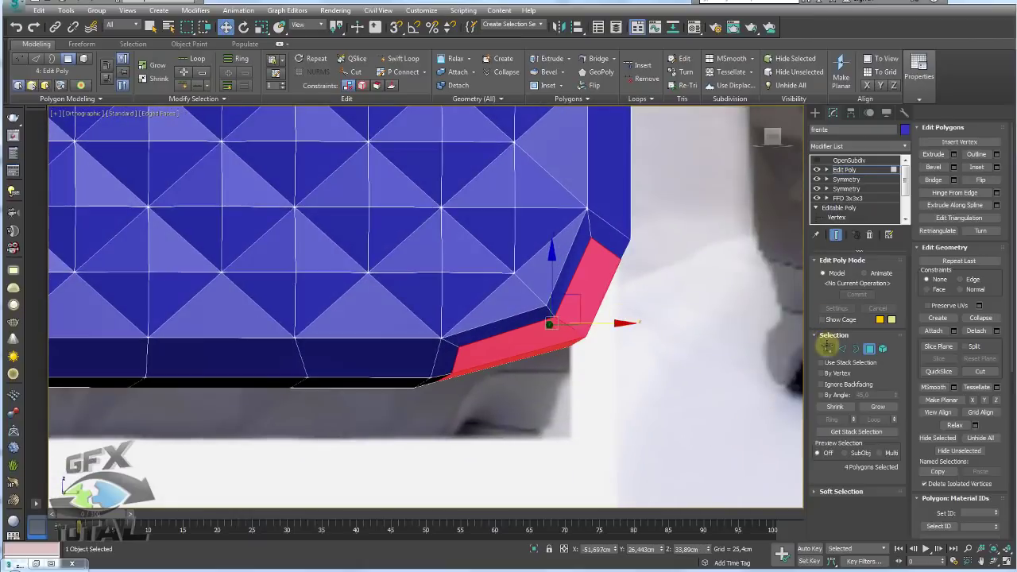
In Vertex mode, select the inset corner's vertices, ending on the top corner vertex.
left_click(827, 348)
middle_click_drag(673, 349, 623, 377, "alt")
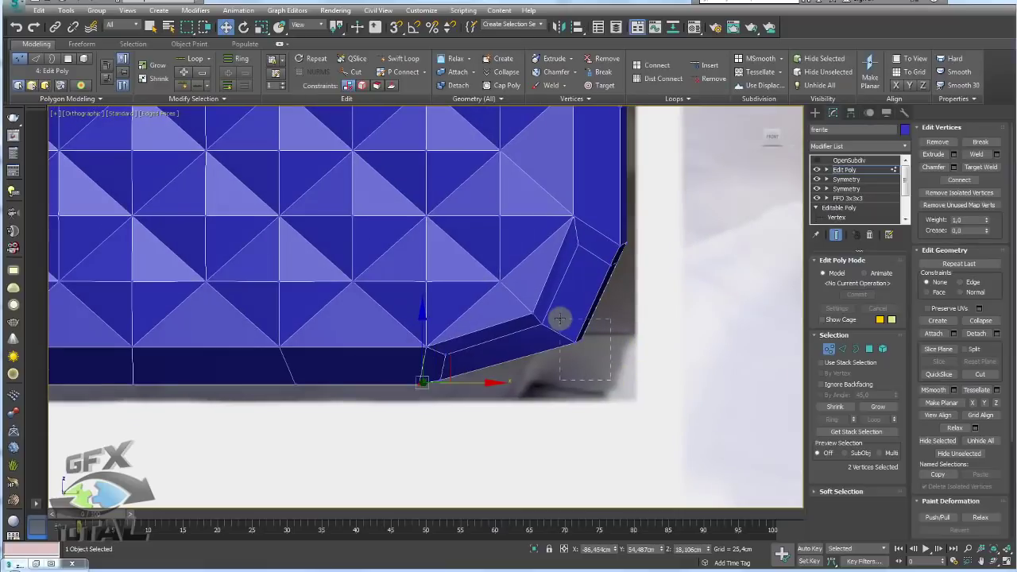
mouse_move(610, 380)
left_mouse_down()
mouse_move(559, 318)
mouse_move(582, 308)
left_mouse_up()
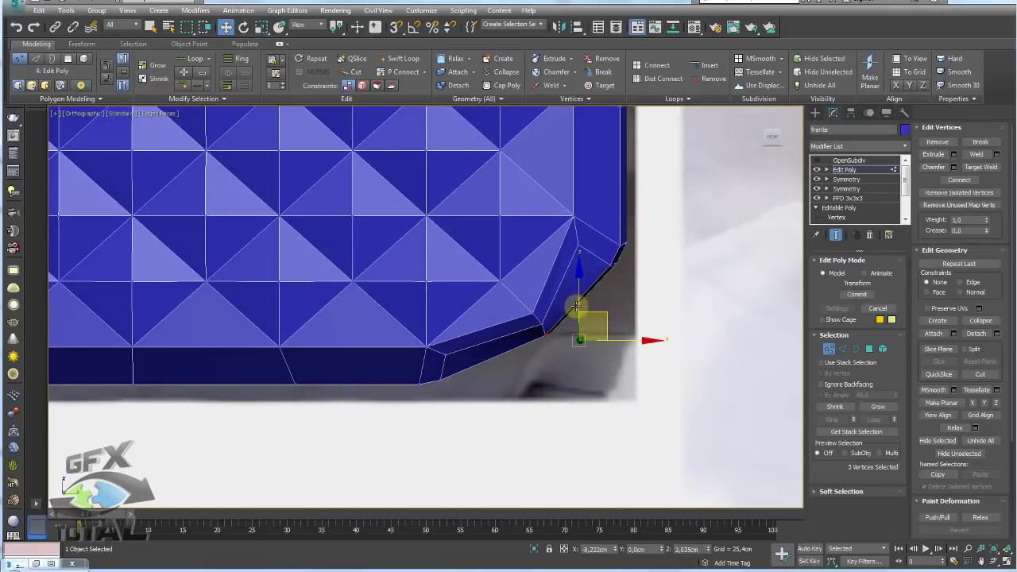
middle_click_drag(581, 300, 589, 268, "alt")
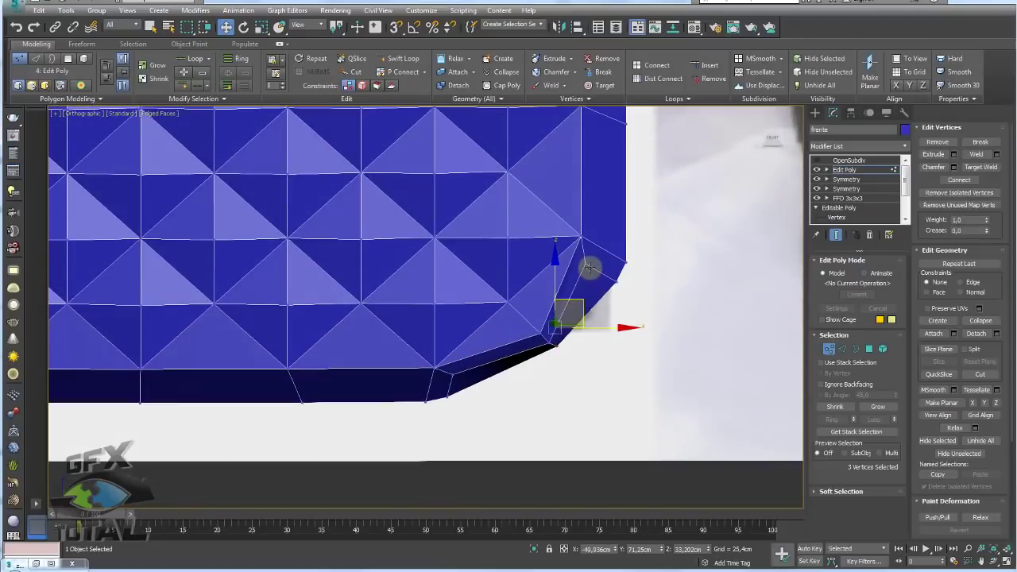
left_click(585, 265)
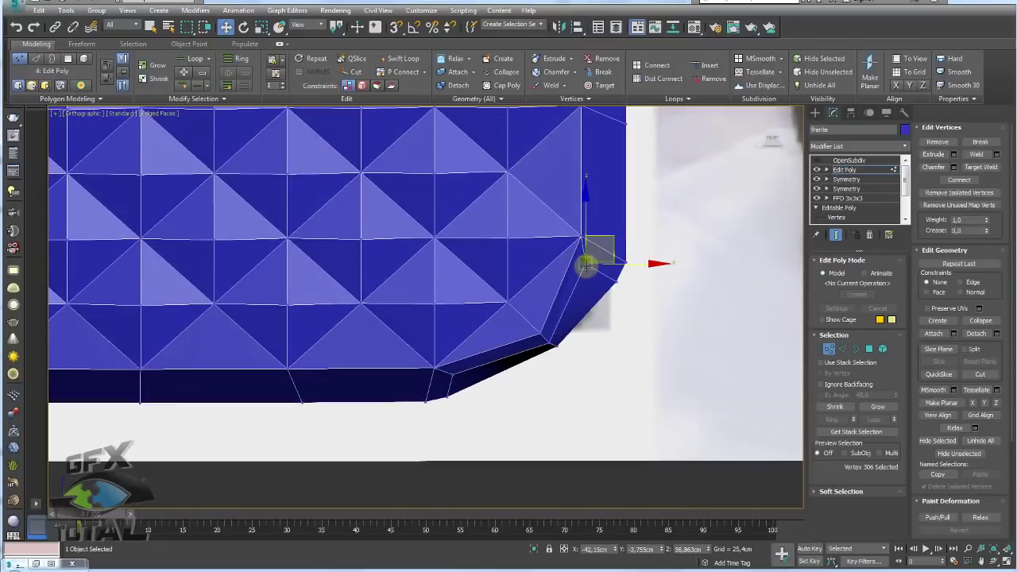
In the Front wireframe view, move two inner corner vertices up-left and one edge vertex up.
key("f")
key("F3")
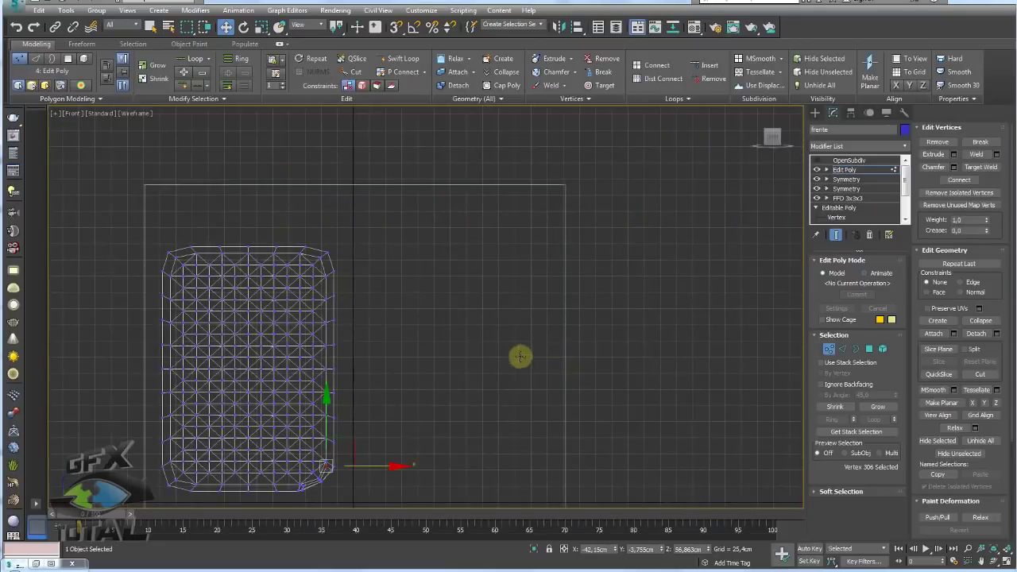
scroll(520, 357, "up", 3)
scroll(520, 392, "up", 3)
scroll(461, 246, "up", 3)
left_click_drag(468, 260, 549, 341)
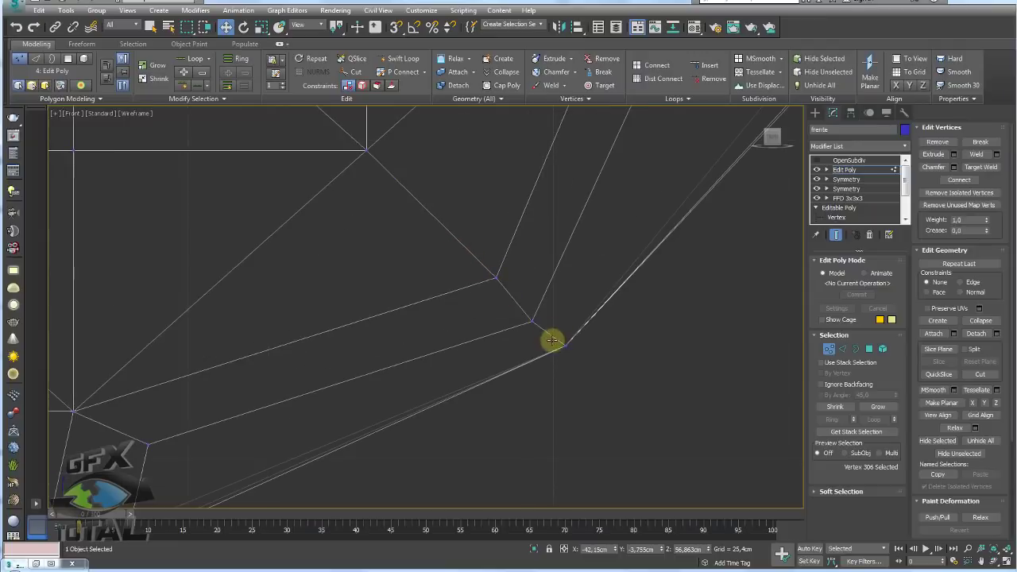
mouse_move(508, 268)
left_mouse_down()
mouse_move(527, 270)
mouse_move(539, 293)
left_mouse_up()
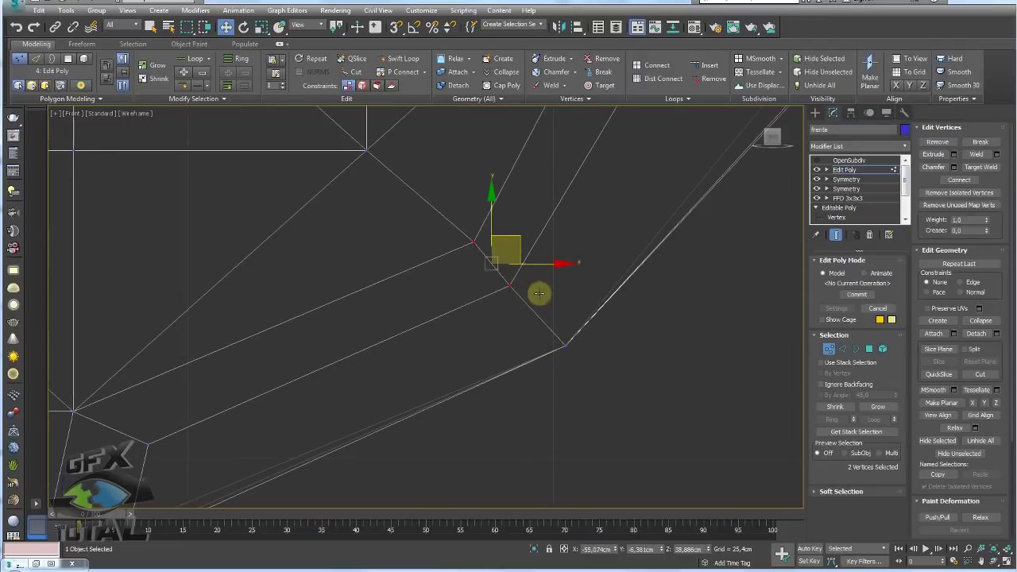
left_click(565, 345)
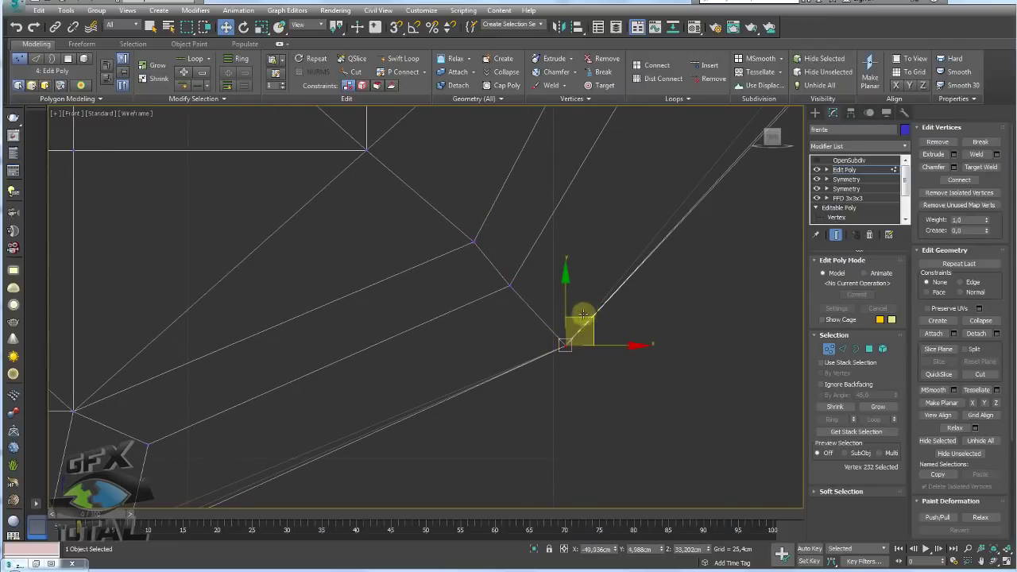
left_click_drag(583, 314, 578, 318)
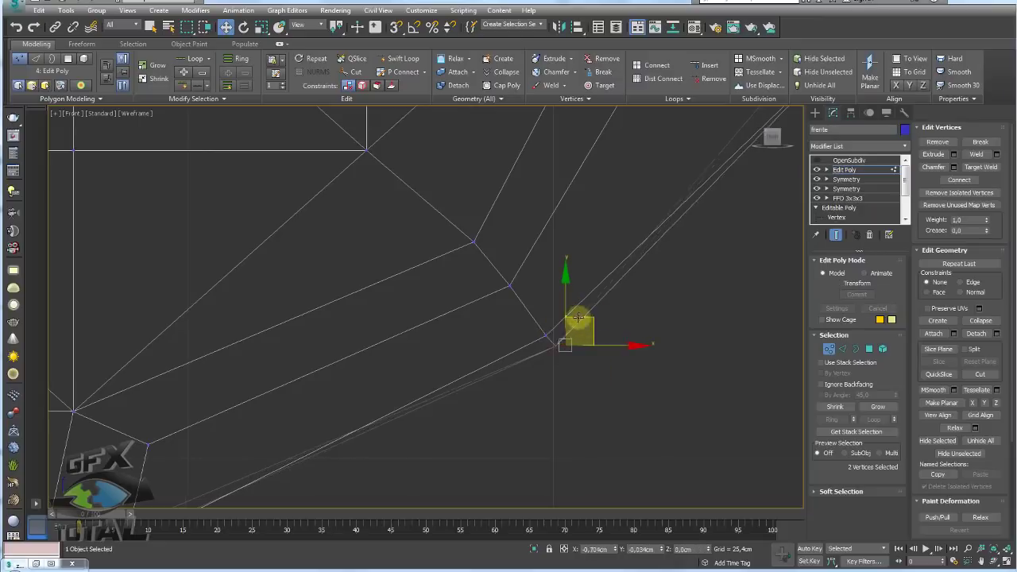
Move the upper corner vertex down and outward.
scroll(583, 310, "down", 4)
middle_click_drag(688, 225, 667, 282)
middle_click_drag(508, 389, 554, 383)
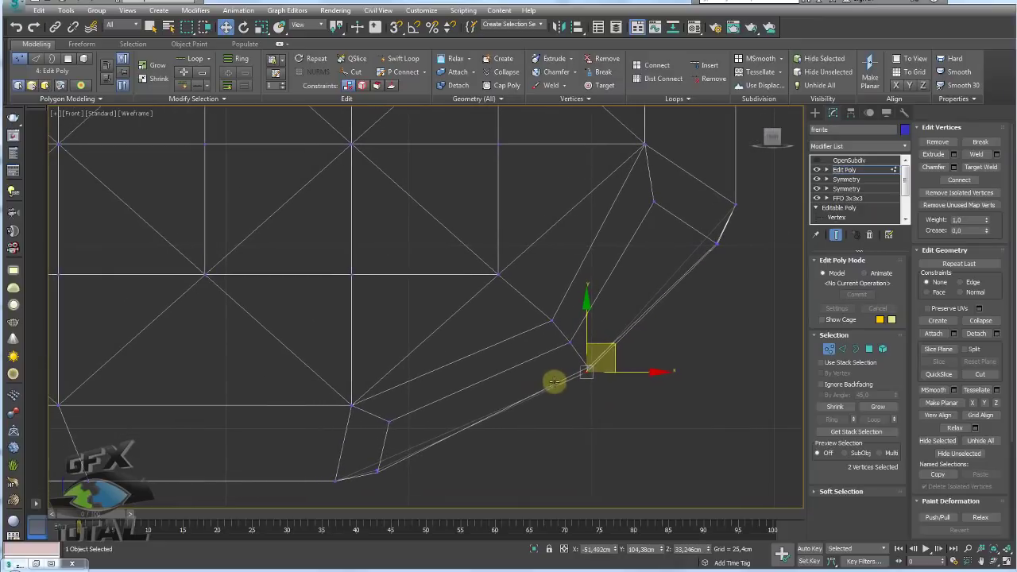
left_click_drag(342, 404, 343, 406)
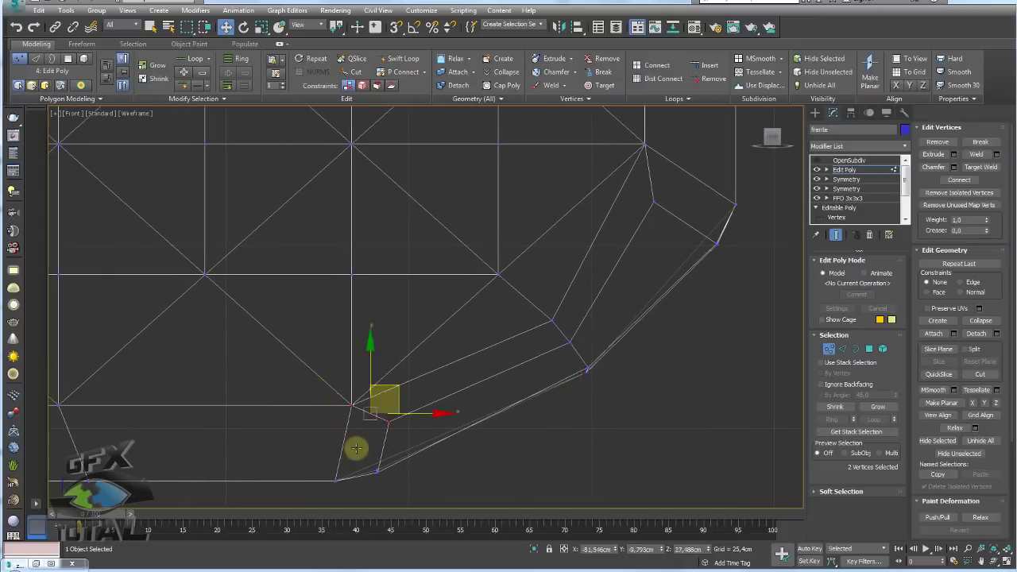
middle_click_drag(712, 284, 672, 320)
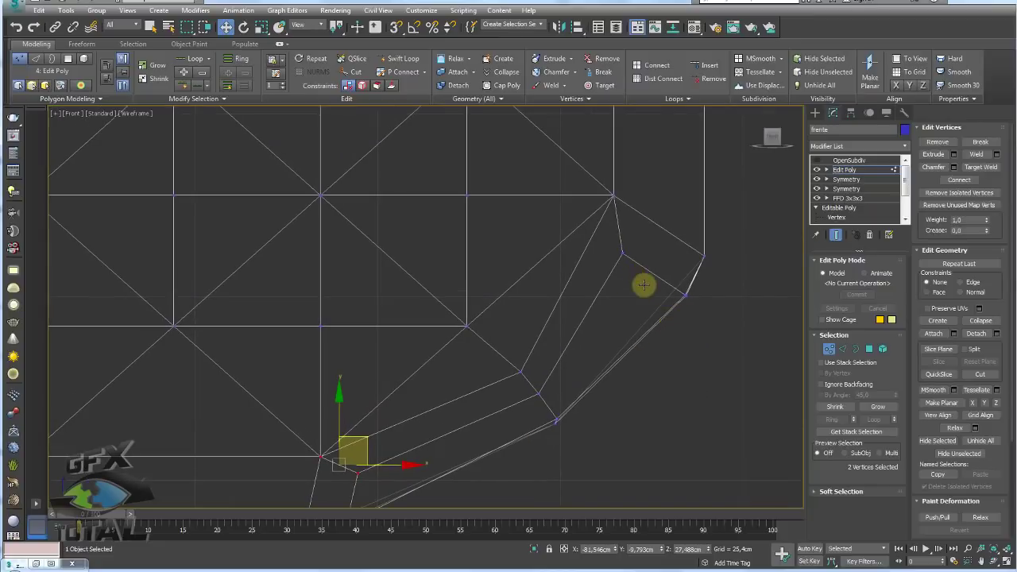
left_click(622, 254)
mouse_move(670, 270)
left_mouse_down()
mouse_move(707, 268)
mouse_move(714, 335)
left_mouse_up()
left_click(622, 254)
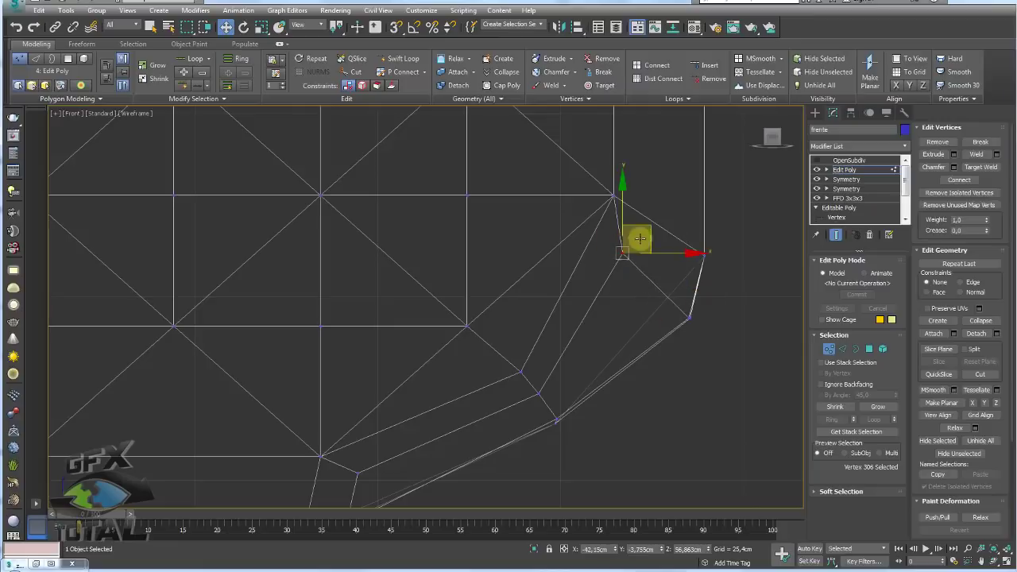
left_click_drag(632, 252, 625, 277)
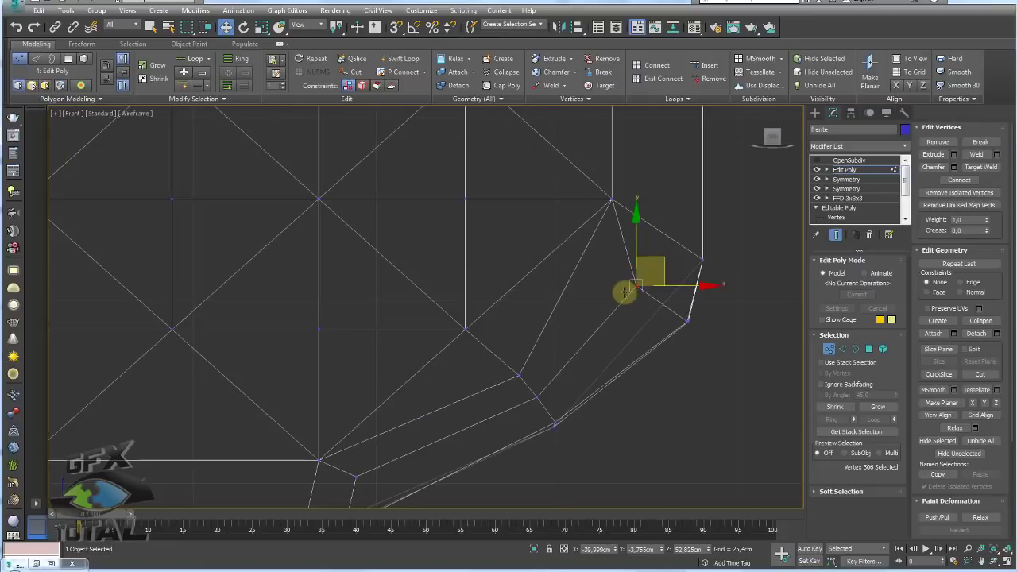
View the mesh in Perspective with Edged Faces shown.
key("p")
mouse_move(708, 302)
middle_mouse_down("alt")
mouse_move(595, 291)
mouse_move(617, 263)
mouse_move(526, 278)
mouse_move(484, 244)
mouse_move(495, 220)
mouse_move(529, 257)
mouse_move(540, 294)
mouse_move(506, 317)
mouse_move(603, 322)
mouse_move(667, 367)
middle_mouse_up("alt")
key("F4")
Select three lower corner vertices and shift them sideways to bend the corner.
mouse_move(723, 351)
middle_mouse_down("alt")
mouse_move(633, 302)
mouse_move(612, 283)
mouse_move(602, 250)
middle_mouse_up("alt")
left_click(602, 250)
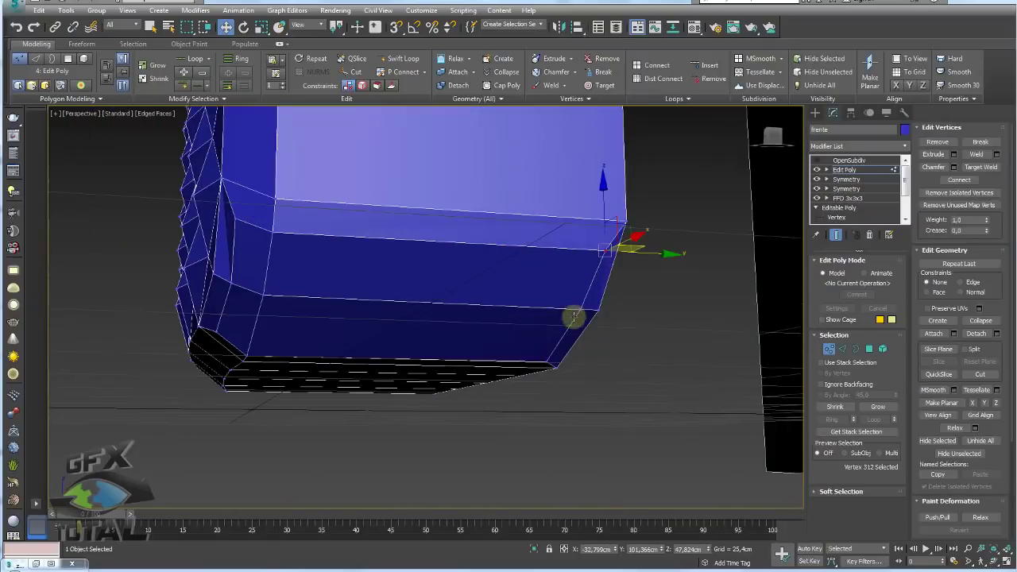
left_click(577, 312, "ctrl")
left_click(545, 357, "ctrl")
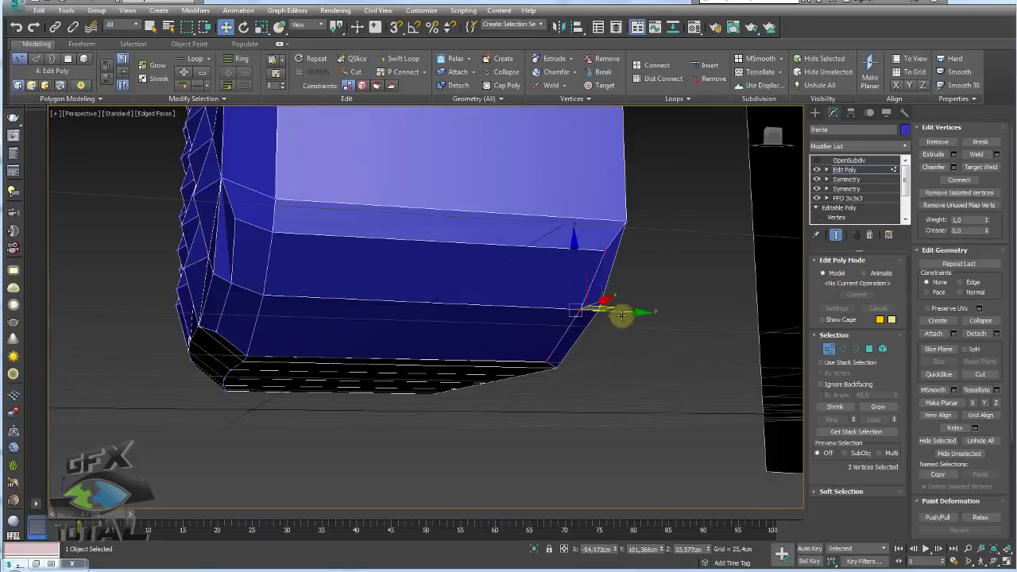
left_click_drag(617, 313, 495, 309)
mouse_move(495, 309)
middle_mouse_down("alt")
mouse_move(527, 282)
mouse_move(586, 311)
mouse_move(826, 327)
middle_mouse_up("alt")
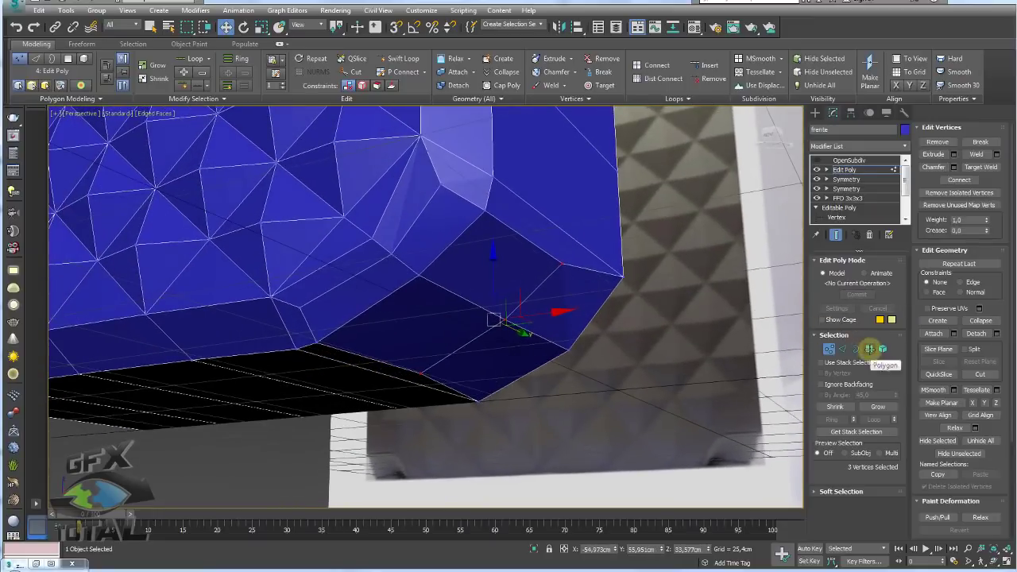
Select two edges on the corner at Edge level.
left_click(870, 349, "ctrl")
mouse_move(497, 270)
middle_mouse_down("alt")
mouse_move(510, 266)
mouse_move(477, 290)
mouse_move(454, 279)
mouse_move(509, 288)
mouse_move(452, 283)
mouse_move(592, 266)
middle_mouse_up("alt")
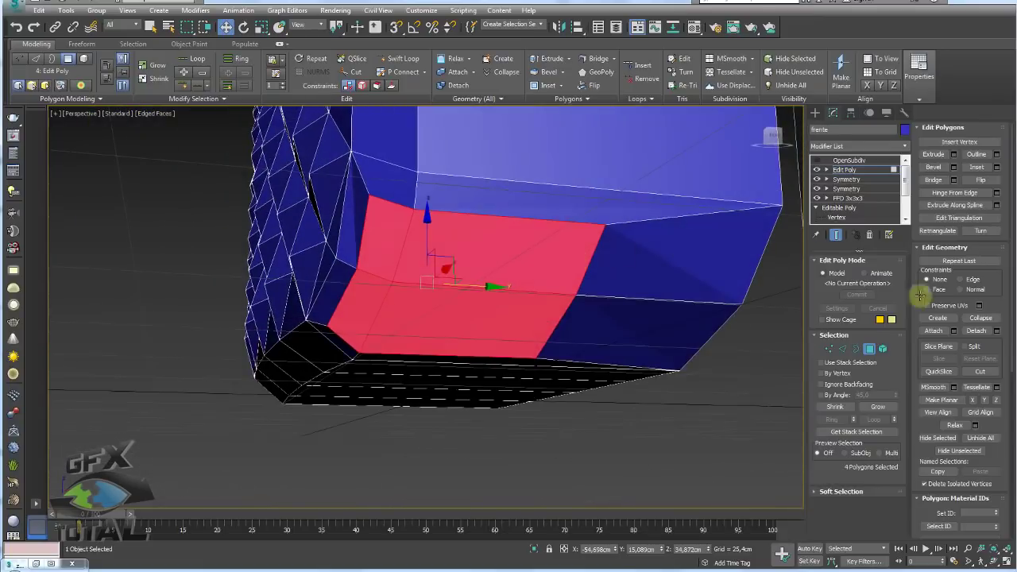
left_click(841, 346)
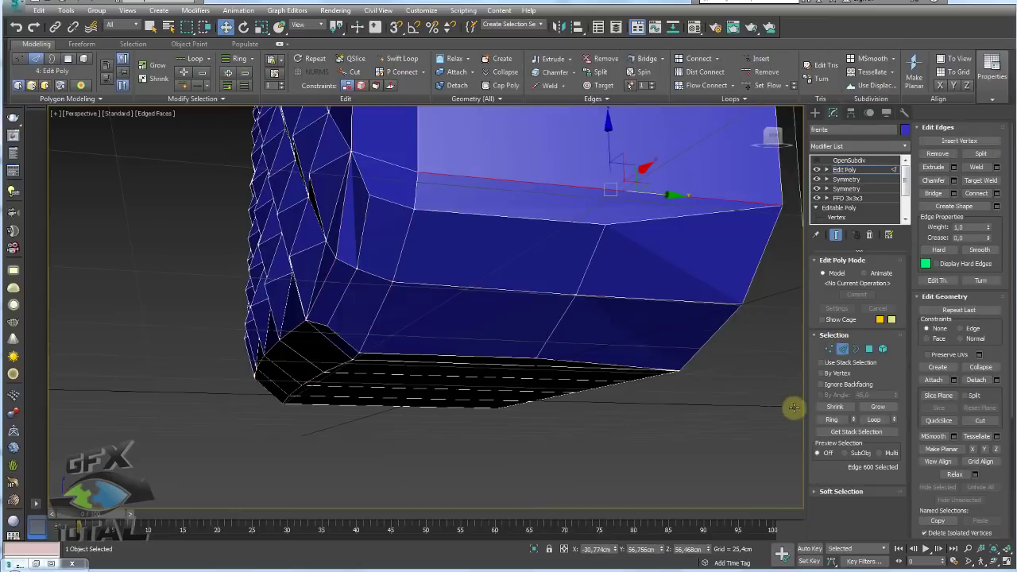
left_click(835, 406)
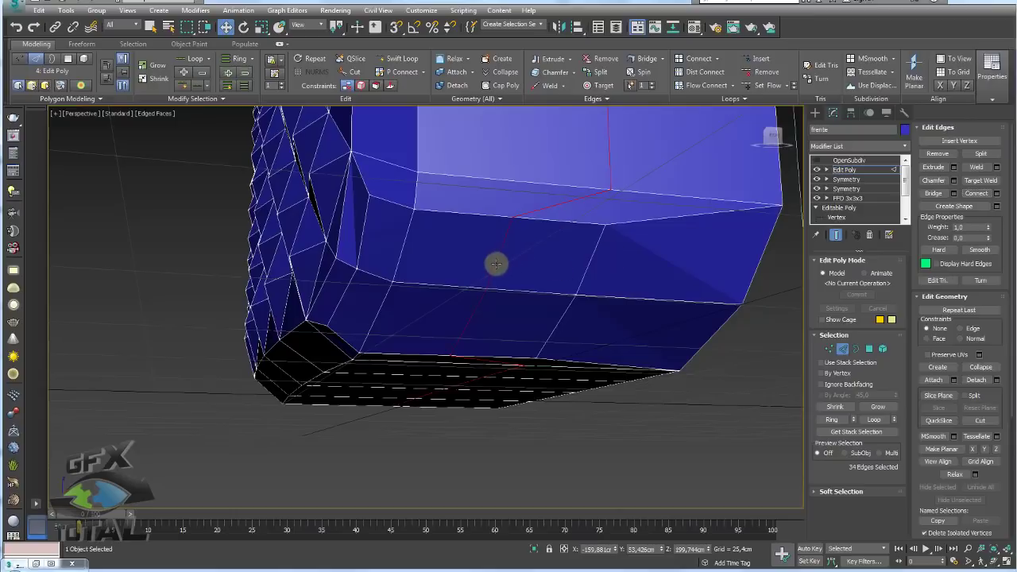
left_click(476, 320)
scroll(501, 293, "up", 3)
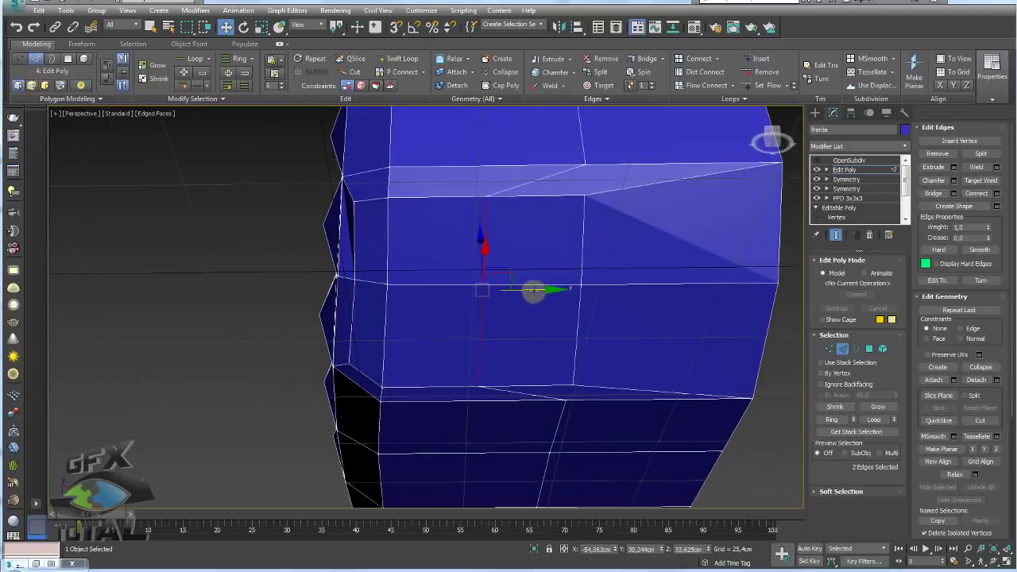
Deselect down to four corner polygons and move that face strip inward.
left_click(869, 348)
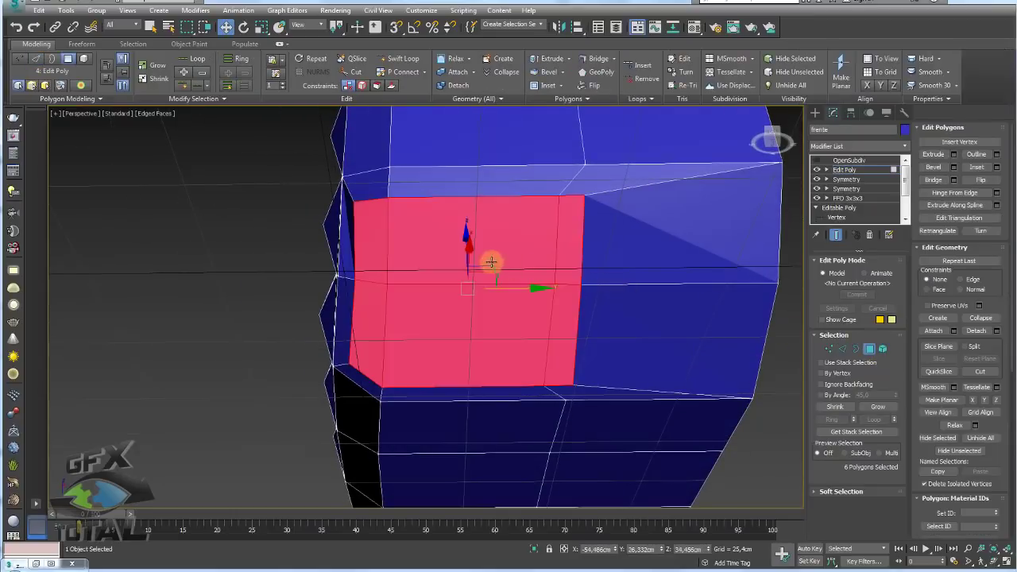
left_click(561, 259, "alt")
left_click(562, 303, "alt")
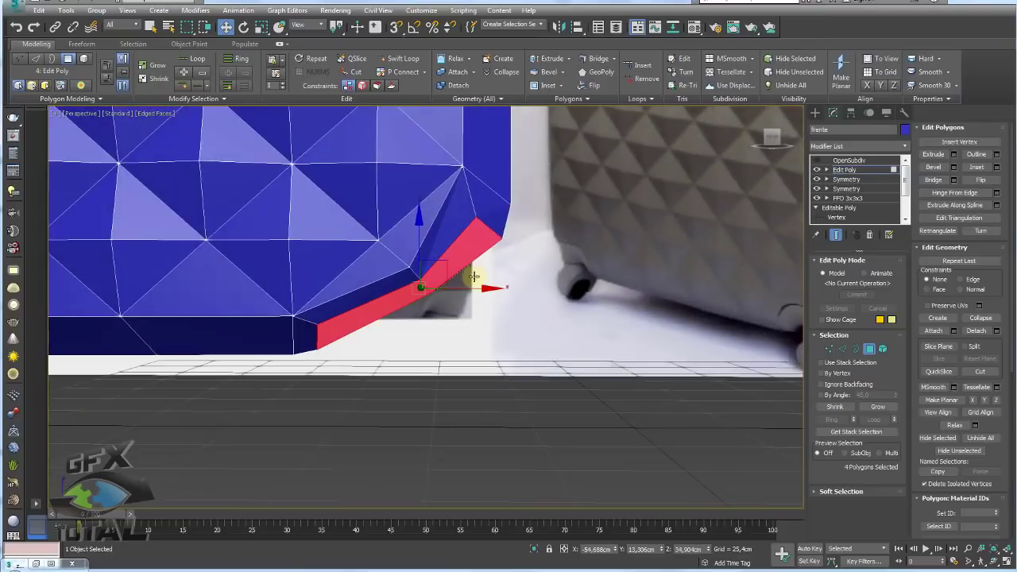
left_click_drag(442, 266, 441, 257)
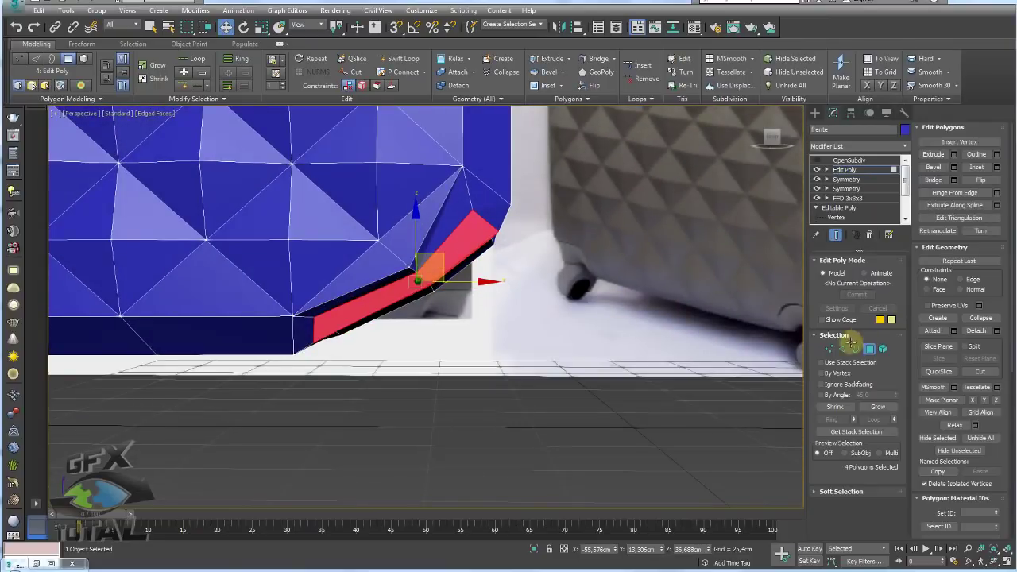
Reposition the strip's end vertex and two lower-edge vertices to reshape the corner.
left_click(829, 348)
left_click(496, 234)
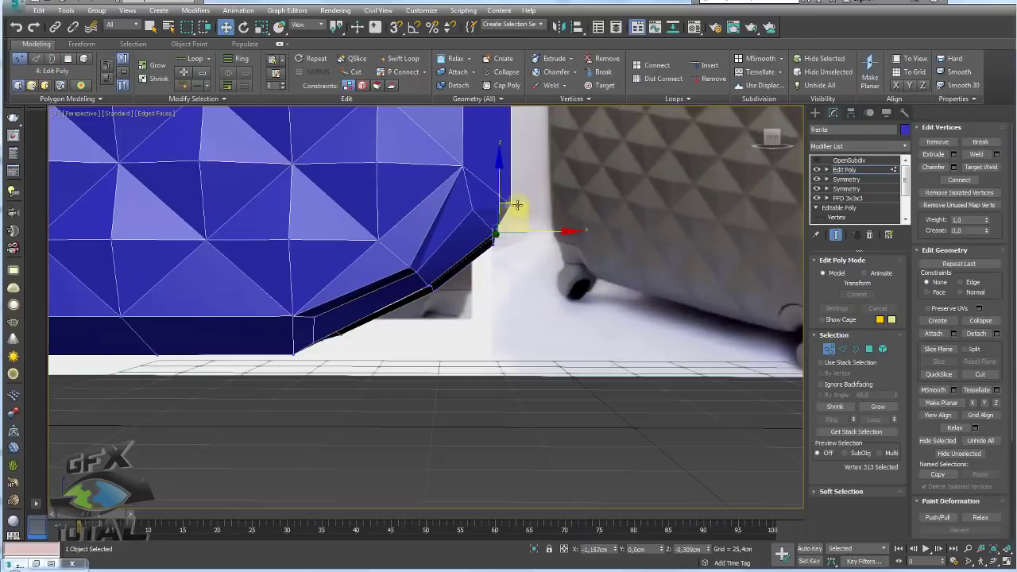
mouse_move(517, 205)
left_mouse_down()
mouse_move(493, 191)
mouse_move(477, 209)
left_mouse_up()
mouse_move(477, 209)
middle_mouse_down()
mouse_move(640, 313)
mouse_move(609, 341)
middle_mouse_up()
left_click(591, 372)
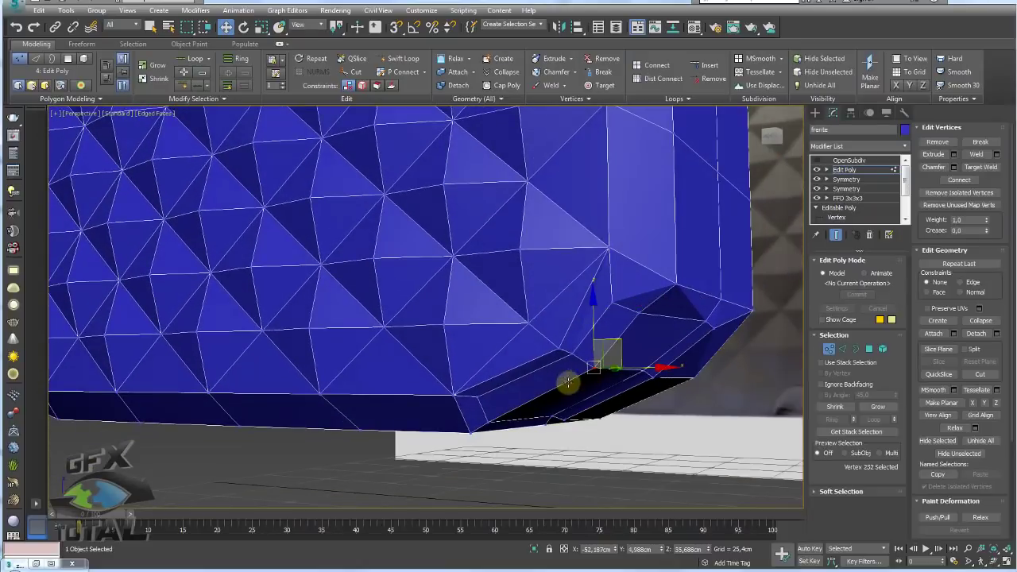
left_click(486, 421, "ctrl")
middle_click_drag(521, 415, 551, 363, "alt")
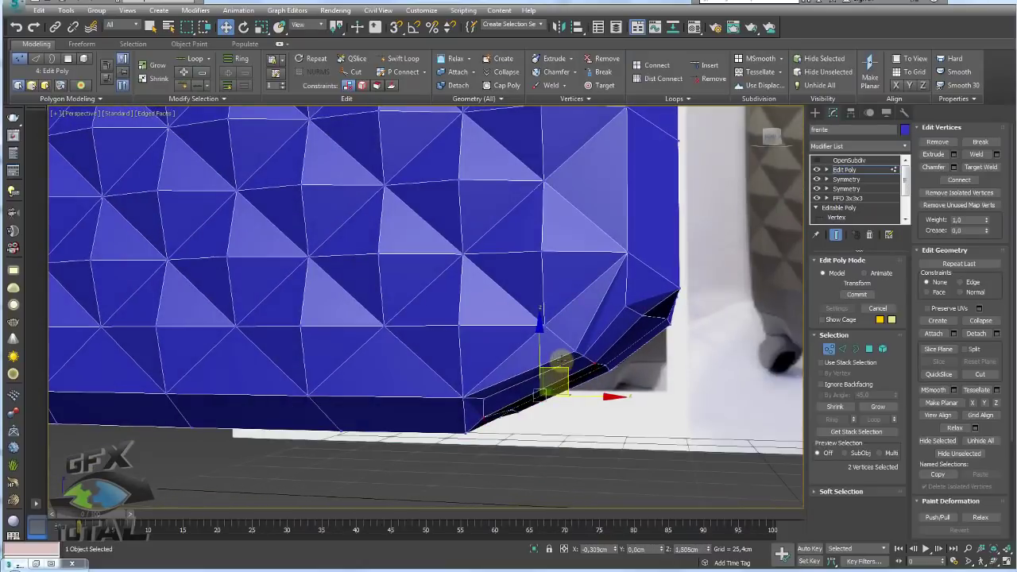
Check the OpenSubdiv-smoothed corner from the front, then return to Edit Poly.
left_click(849, 160)
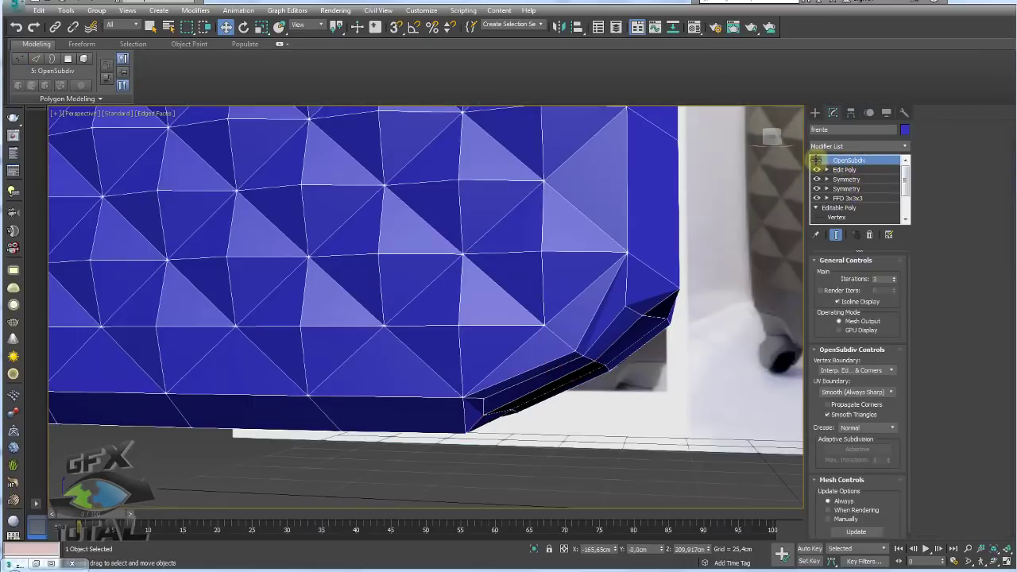
scroll(600, 276, "up", 2)
scroll(591, 275, "down", 3)
mouse_move(601, 272)
middle_mouse_down("alt")
mouse_move(644, 321)
mouse_move(592, 330)
middle_mouse_up("alt")
scroll(643, 321, "up", 2)
scroll(586, 318, "down", 1)
scroll(592, 330, "up", 2)
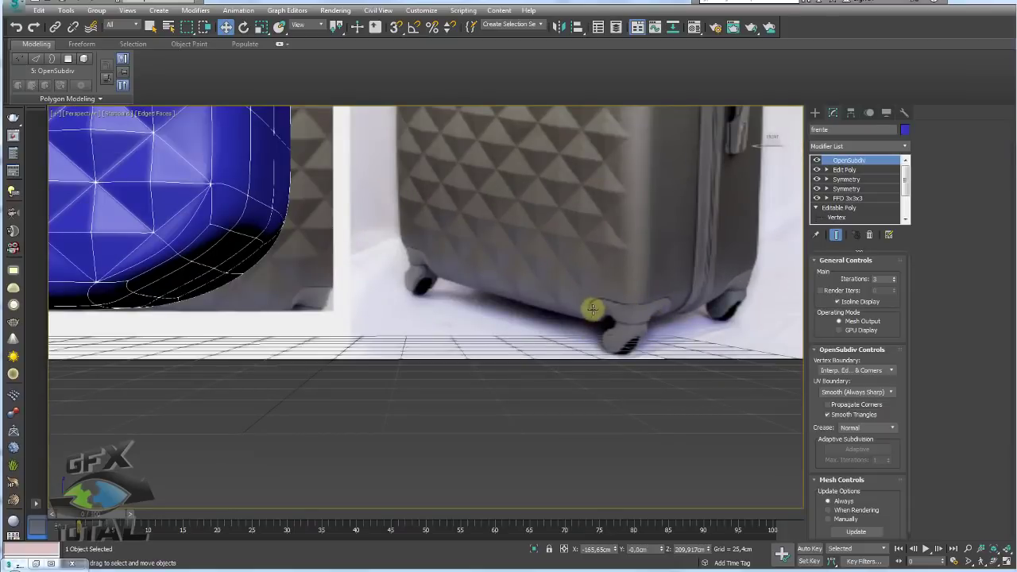
scroll(275, 249, "up", 2)
scroll(381, 277, "up", 1)
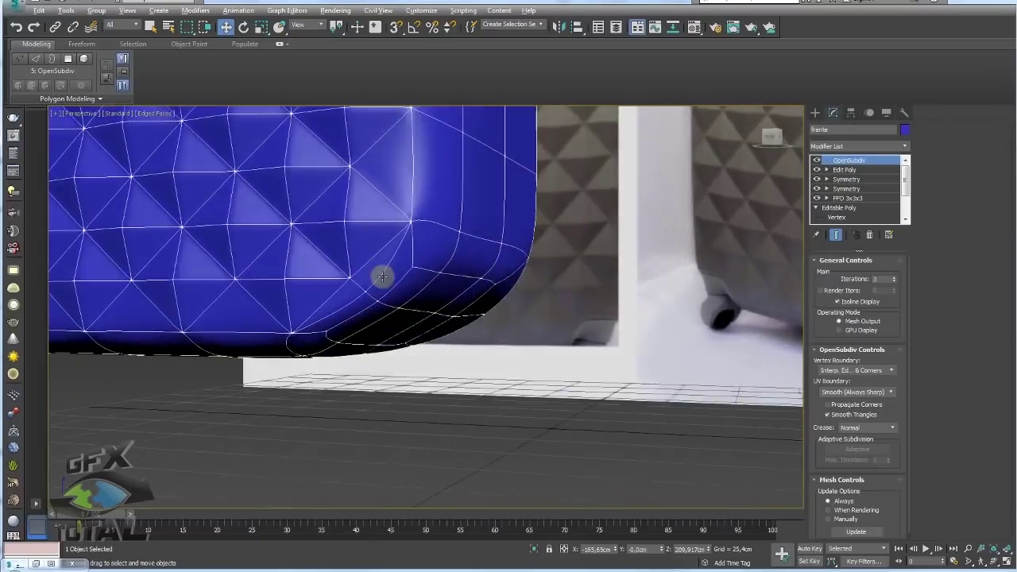
scroll(402, 284, "down", 1)
scroll(500, 209, "up", 2)
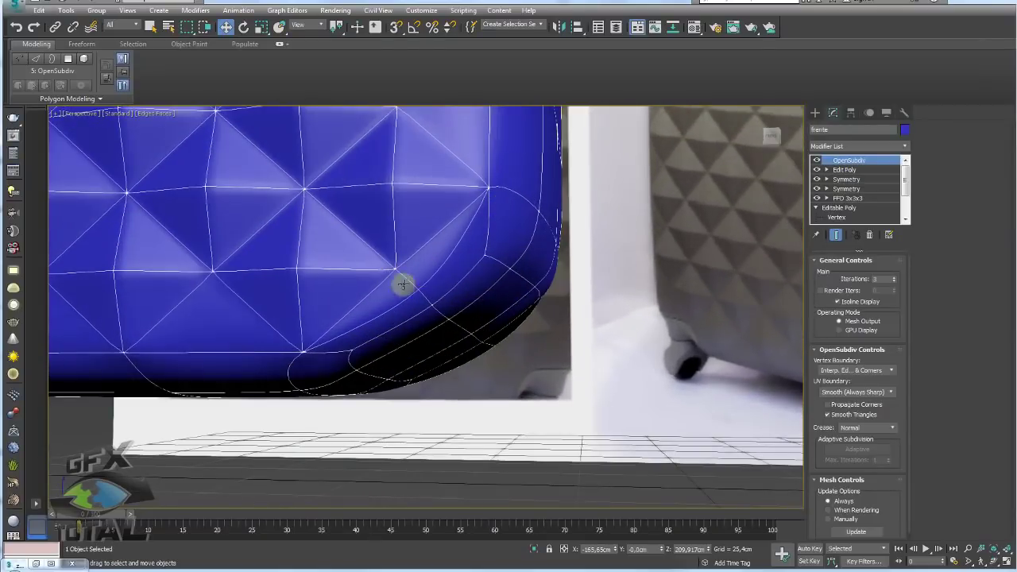
left_click(840, 170)
Turn off the smoothing preview and orbit to the lower corner.
left_click(815, 160)
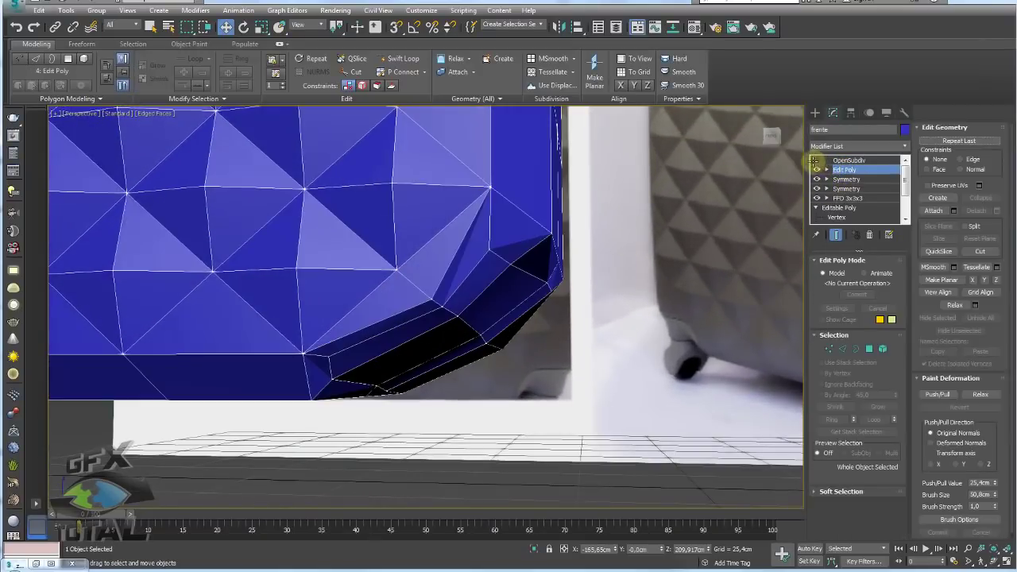
scroll(411, 281, "up", 1)
scroll(421, 280, "up", 2)
left_click(829, 281)
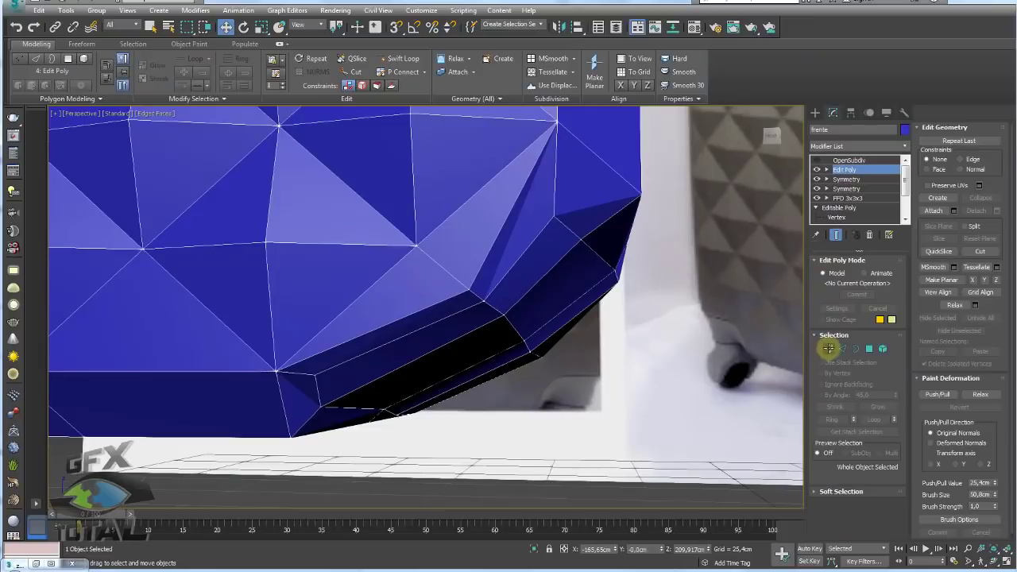
middle_click_drag(518, 289, 527, 310, "alt")
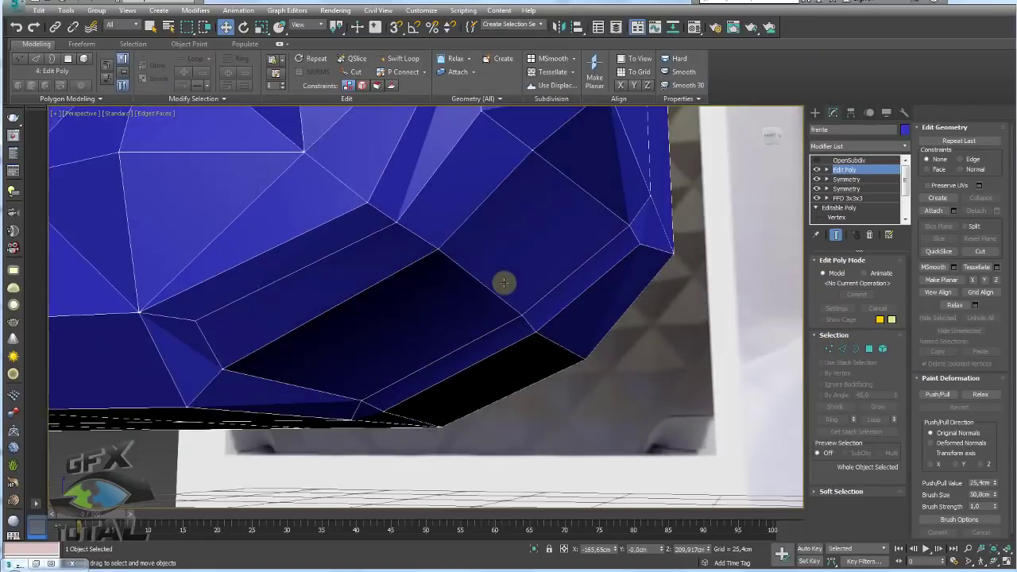
mouse_move(395, 316)
middle_mouse_down("alt")
mouse_move(341, 311)
mouse_move(329, 277)
mouse_move(358, 268)
mouse_move(657, 333)
middle_mouse_up("alt")
Remove five edges around the lower corner.
left_click(838, 349)
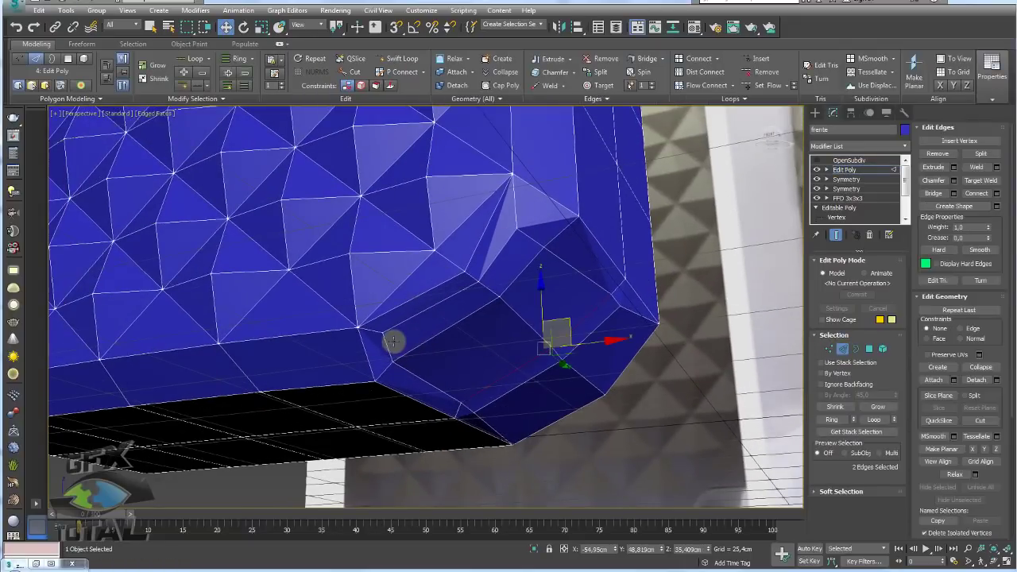
left_click(388, 343)
left_click(496, 254)
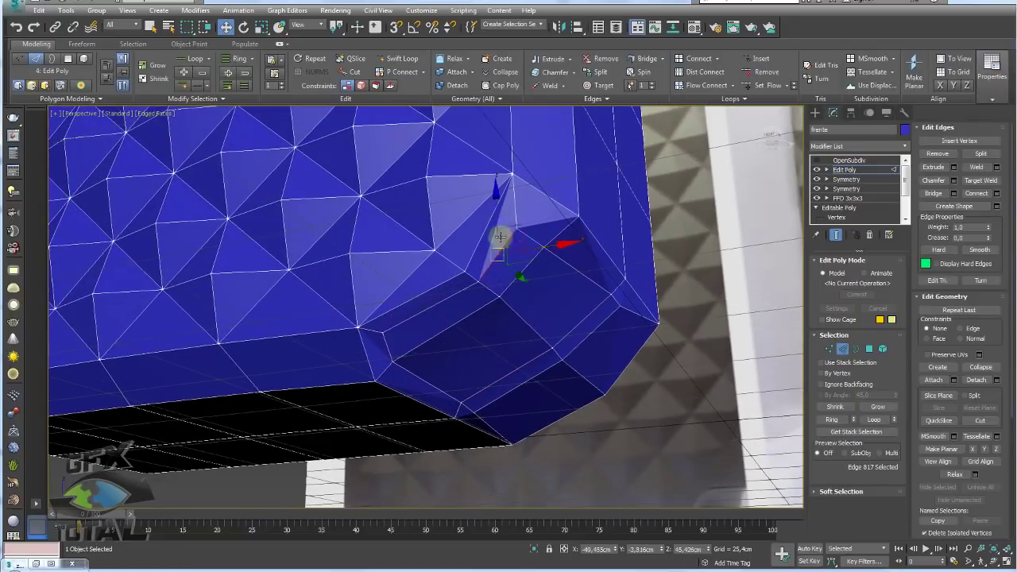
left_click(509, 216, "ctrl")
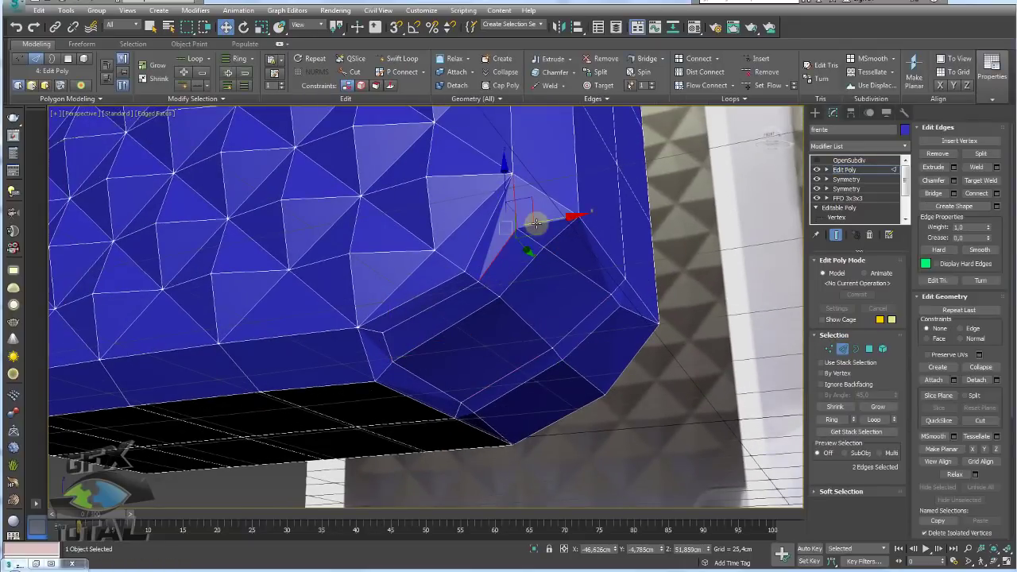
left_click(379, 333, "ctrl")
left_click(379, 339, "ctrl")
left_click(372, 332, "ctrl")
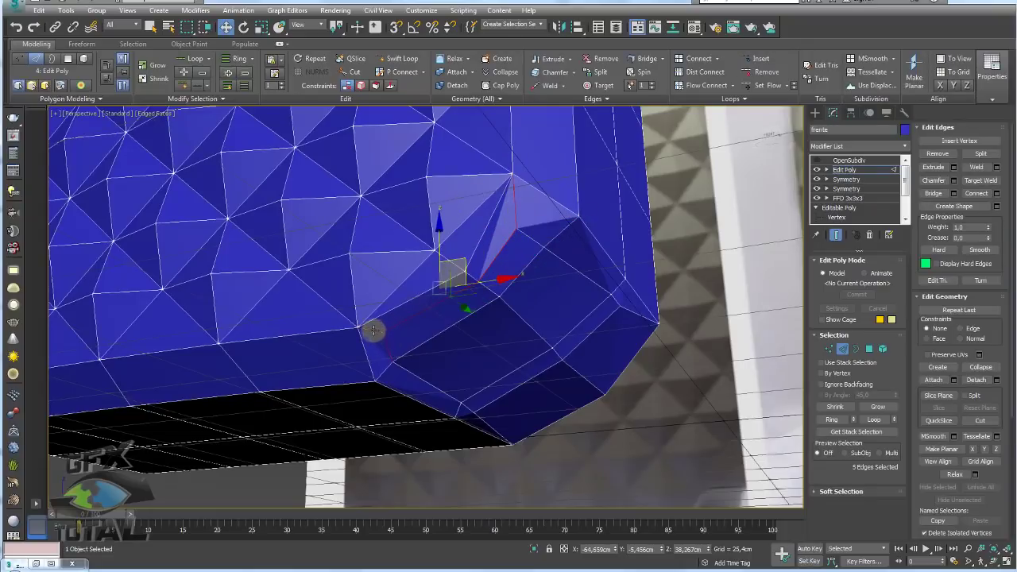
left_click(937, 153)
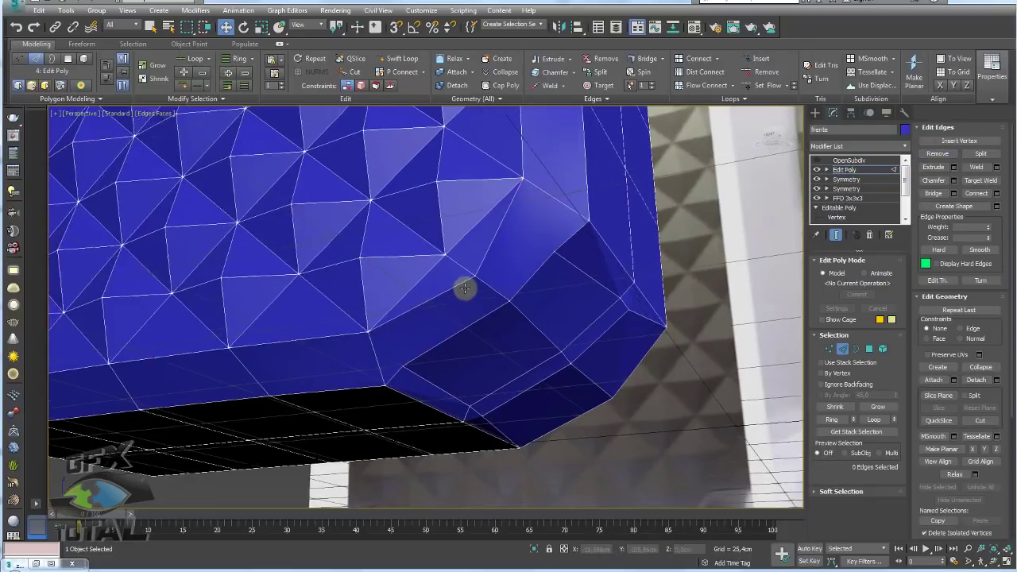
Connect three lower-facet edges with a new edge slid to -76.
middle_click_drag(465, 291, 513, 295, "alt")
scroll(513, 304, "up", 3)
scroll(512, 304, "up", 3)
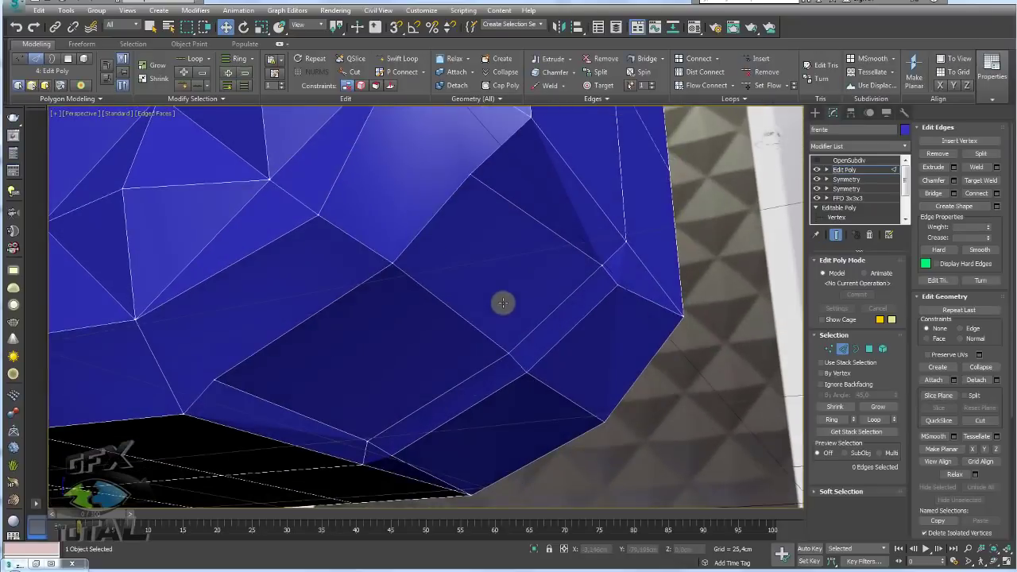
scroll(504, 302, "down", 3)
scroll(461, 321, "up", 3)
left_click(349, 388)
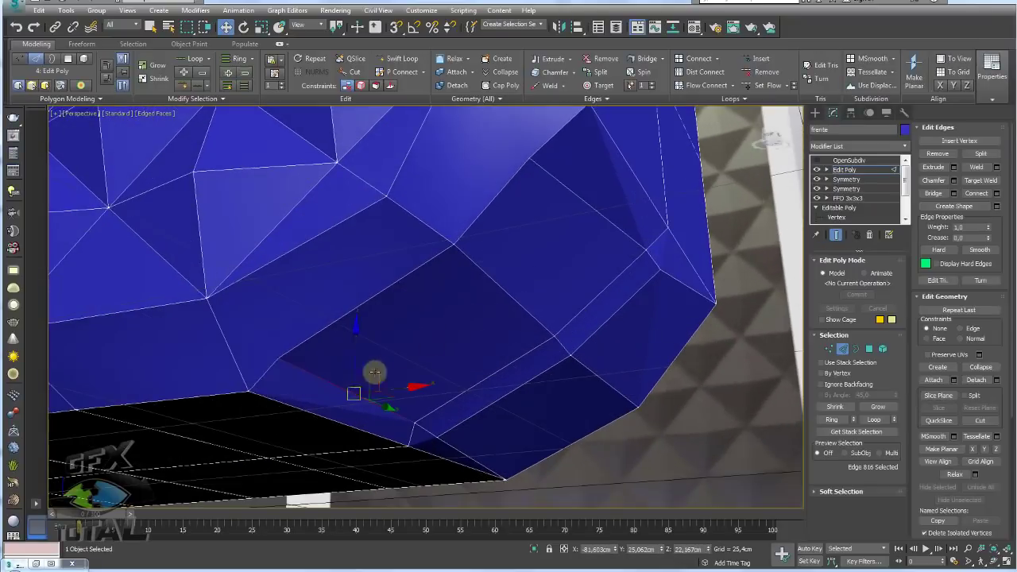
left_click(527, 217, "ctrl")
left_click(547, 183, "ctrl")
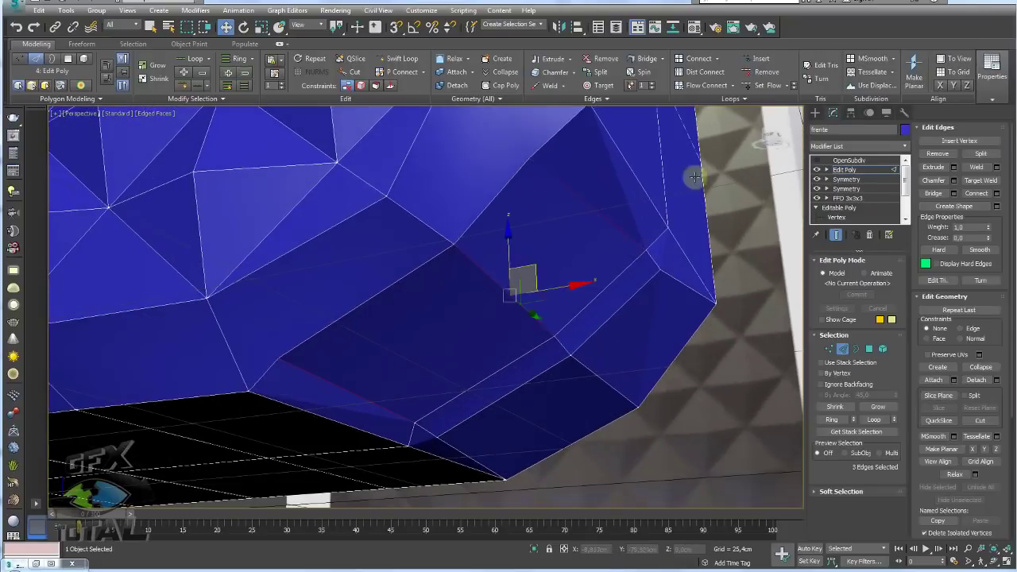
left_click(997, 193)
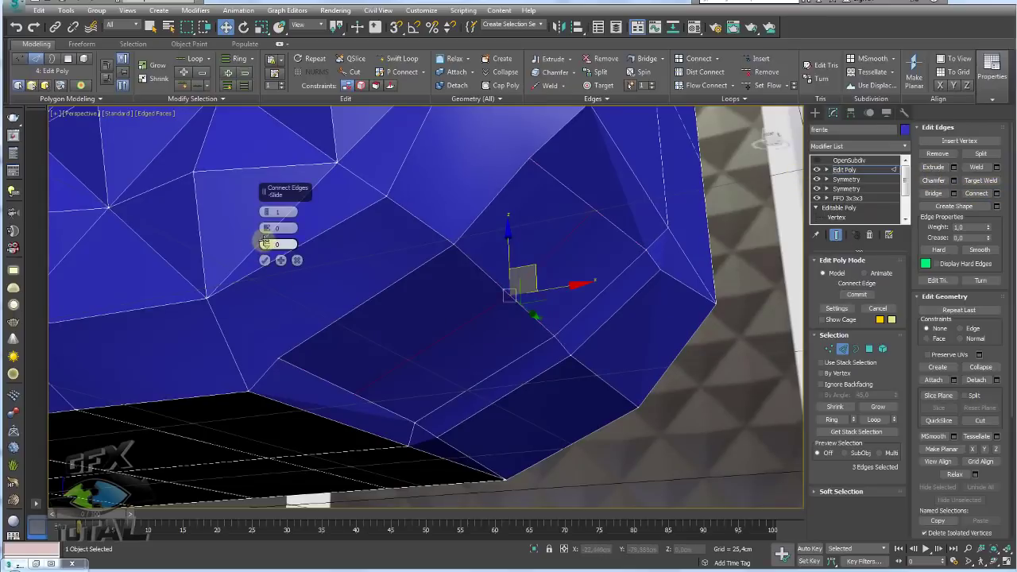
mouse_move(265, 243)
left_mouse_down()
mouse_move(304, 429)
mouse_move(266, 296)
left_mouse_up()
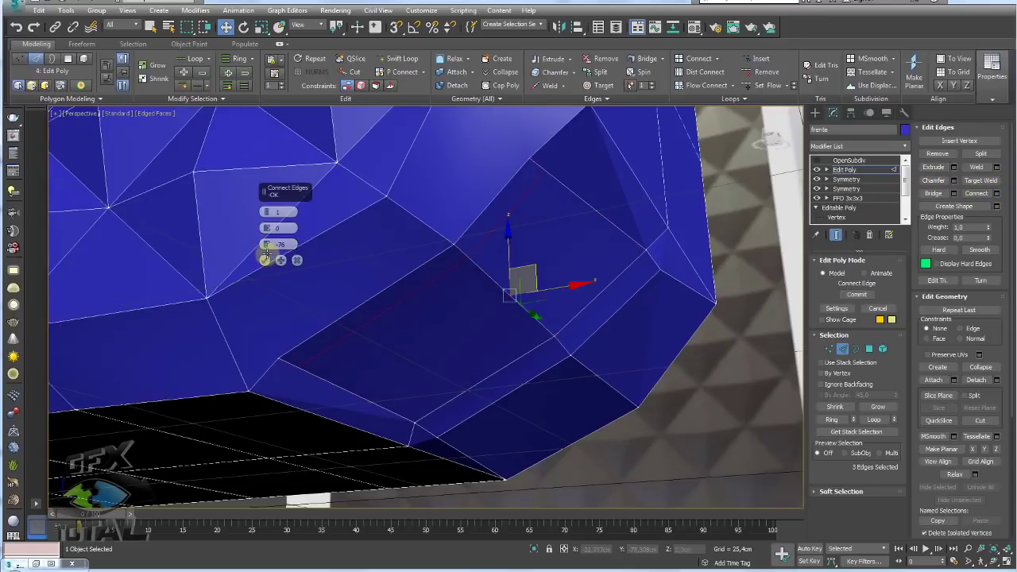
left_click(265, 260)
left_click(264, 259)
mouse_move(292, 267)
middle_mouse_down("alt")
mouse_move(448, 295)
mouse_move(421, 281)
mouse_move(776, 297)
middle_mouse_up("alt")
Target Weld the stray corner vertex onto its neighbour.
left_click(830, 348)
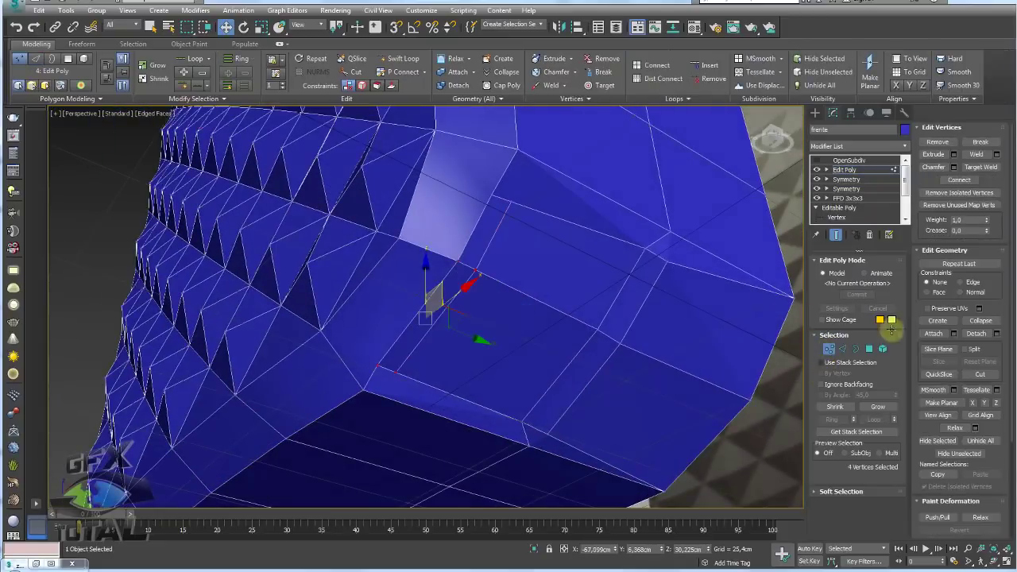
left_click(981, 167)
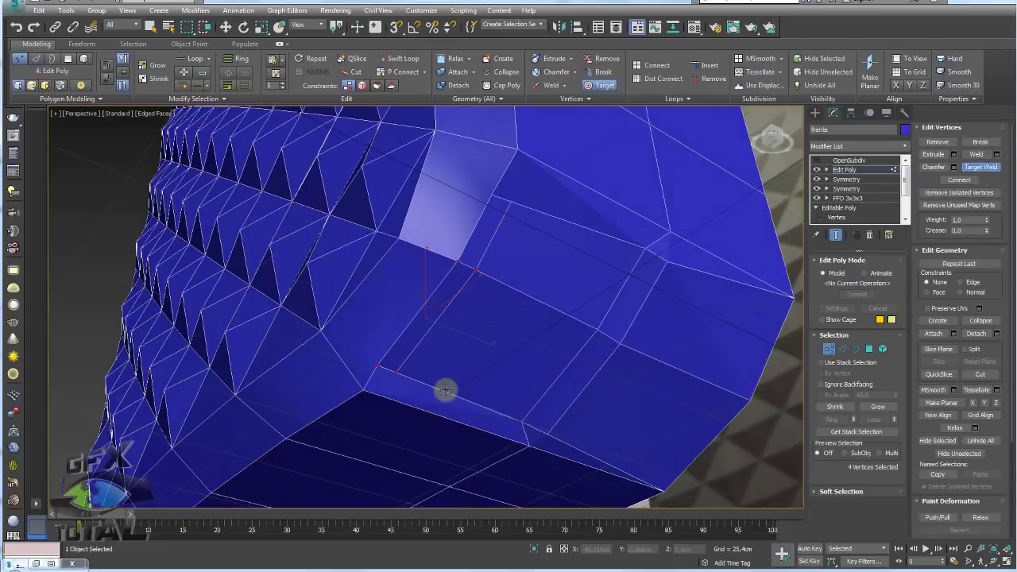
left_click(366, 384)
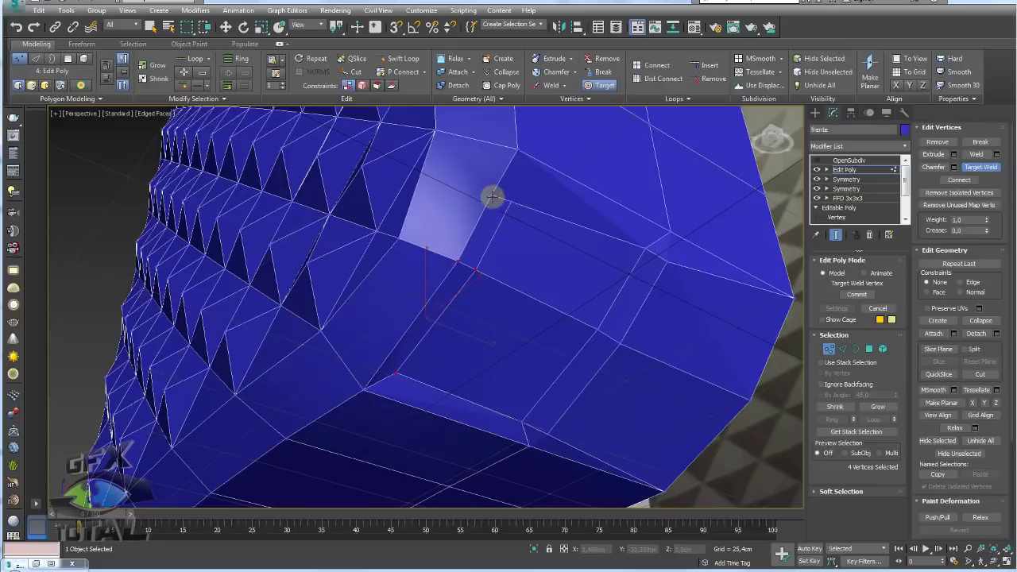
left_click(516, 151)
middle_click_drag(515, 152, 540, 213, "alt")
Move two corner vertices up and left to tighten the notch outline.
key("w")
mouse_move(513, 210)
middle_mouse_down("alt")
mouse_move(561, 294)
mouse_move(536, 295)
mouse_move(547, 293)
mouse_move(544, 306)
mouse_move(509, 283)
mouse_move(538, 294)
mouse_move(544, 312)
middle_mouse_up("alt")
scroll(541, 295, "up", 3)
left_click(545, 302)
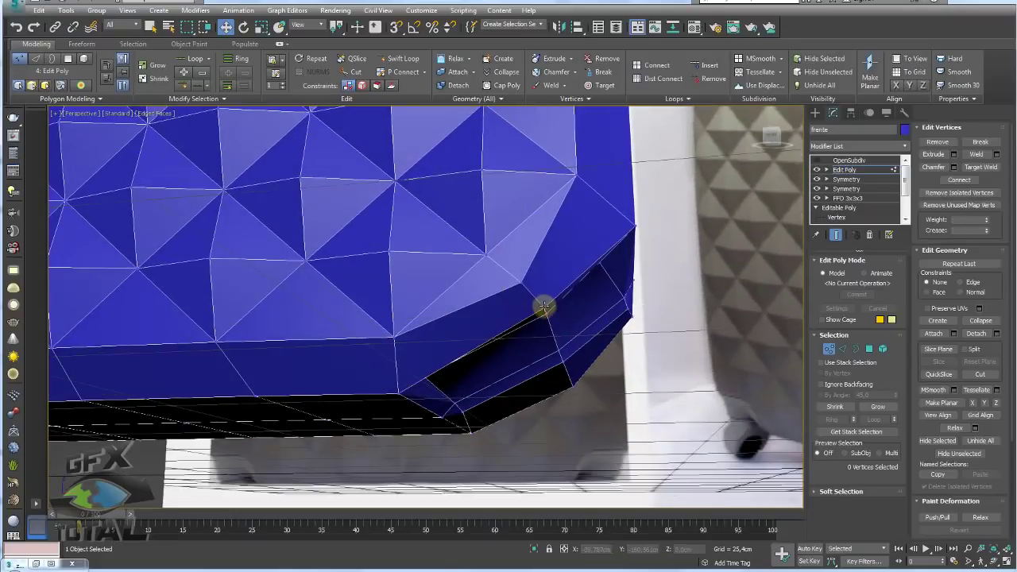
left_click(545, 318)
left_click(561, 301, "ctrl")
mouse_move(567, 285)
left_mouse_down()
mouse_move(523, 283)
mouse_move(529, 262)
mouse_move(517, 256)
left_mouse_up()
middle_click_drag(505, 278, 506, 274, "alt")
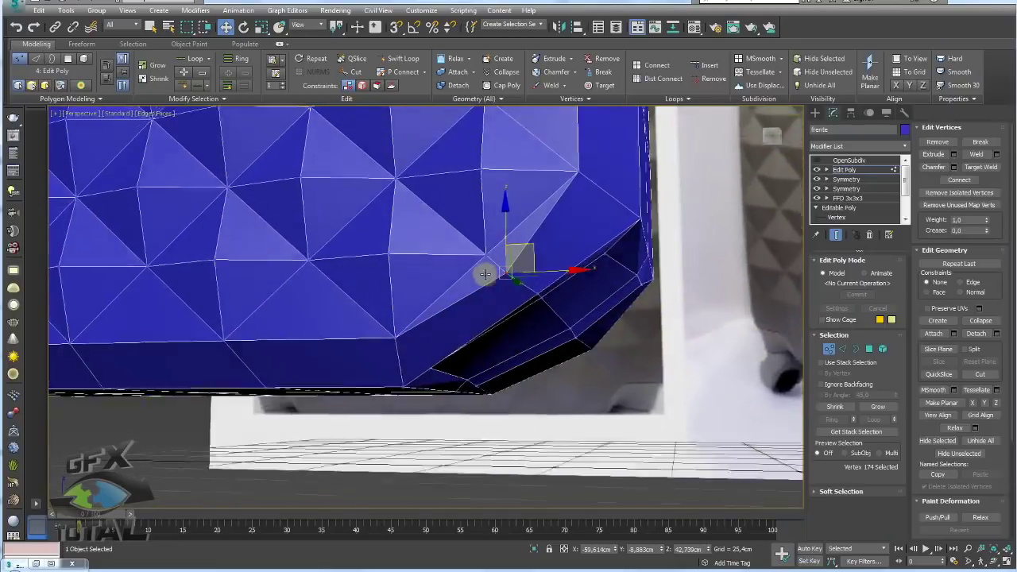
Remove the two edges beside the corner cut.
left_click(842, 349)
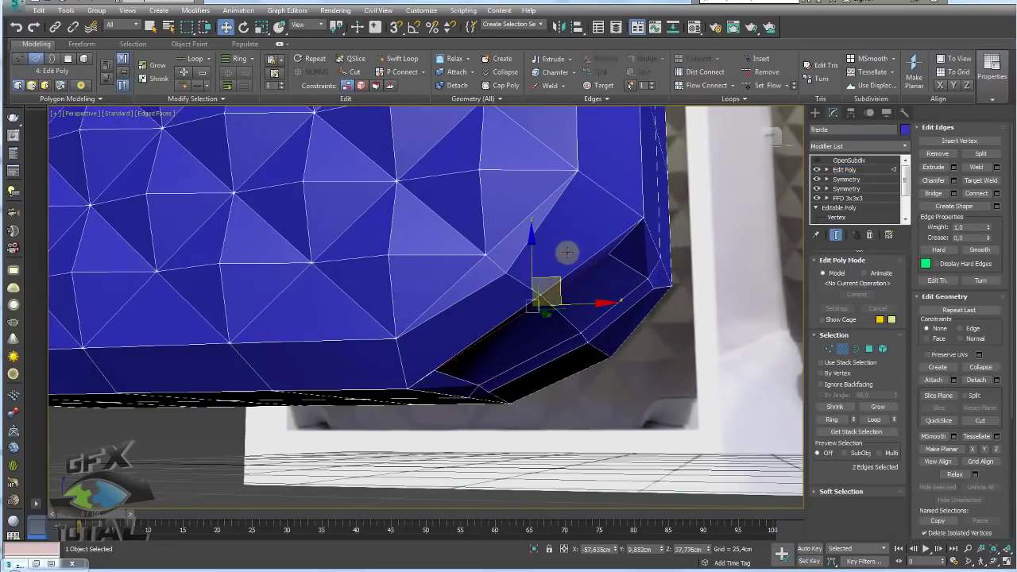
left_click(526, 234)
left_click(485, 288, "ctrl")
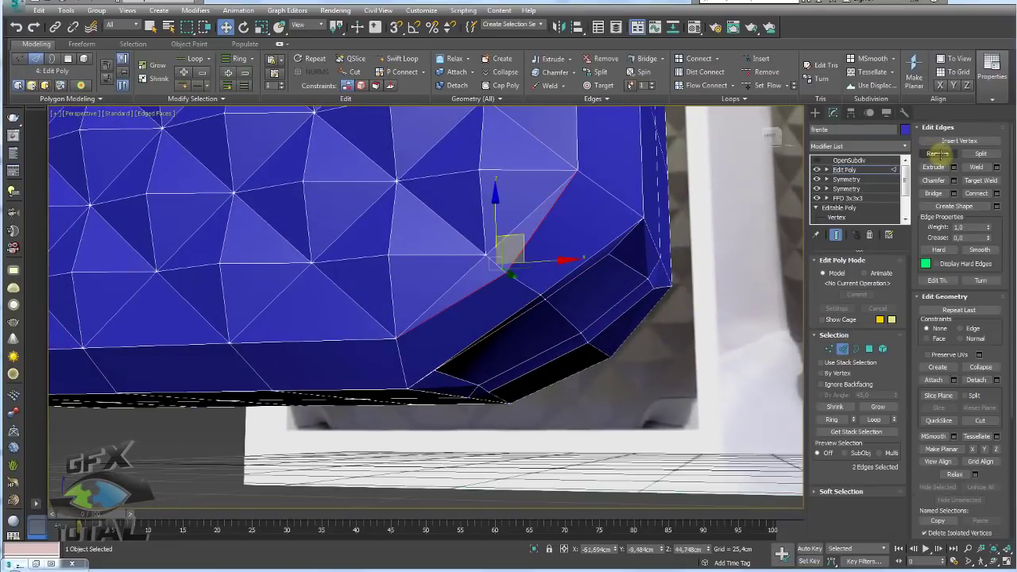
left_click(938, 153)
Turn OpenSubdiv back on and zoom in from the side on the rounded wheel-housing notch.
left_click(848, 161)
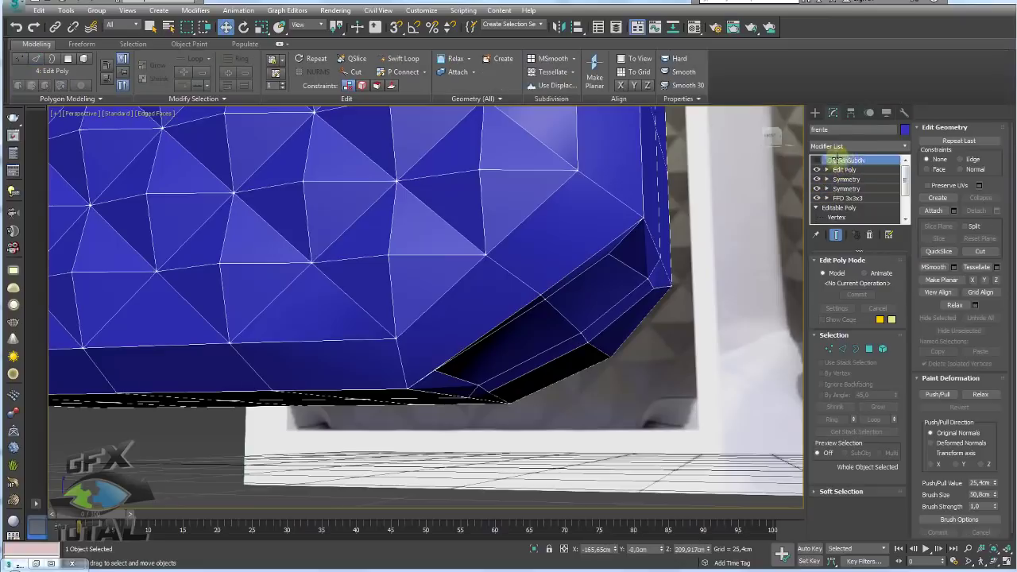
scroll(596, 237, "down", 3)
mouse_move(596, 238)
middle_mouse_down("alt")
mouse_move(618, 254)
mouse_move(463, 291)
middle_mouse_up("alt")
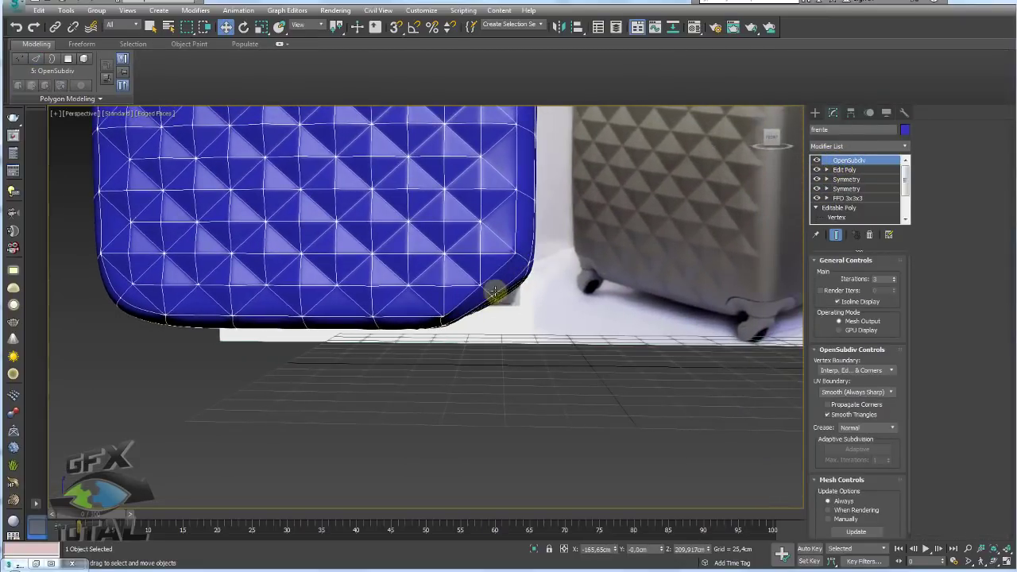
scroll(463, 291, "up", 1)
scroll(461, 288, "up", 2)
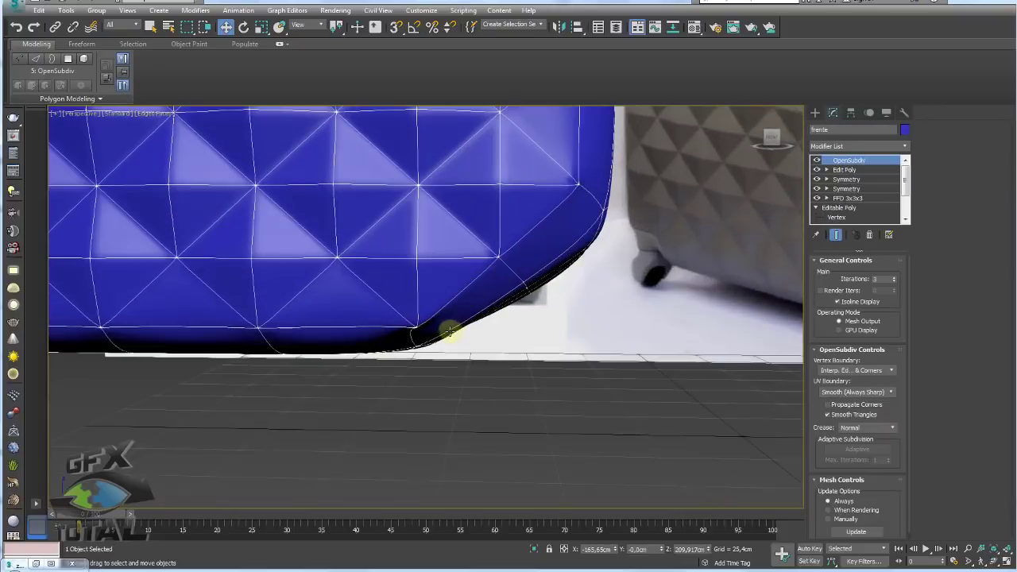
scroll(447, 295, "up", 2)
scroll(405, 297, "up", 1)
scroll(406, 297, "up", 1)
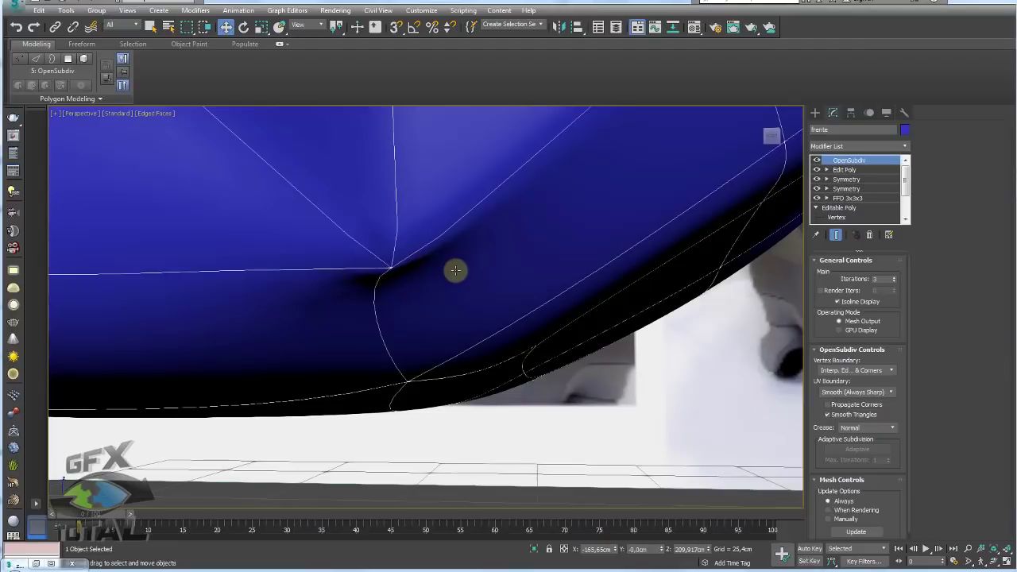
scroll(480, 270, "down", 2)
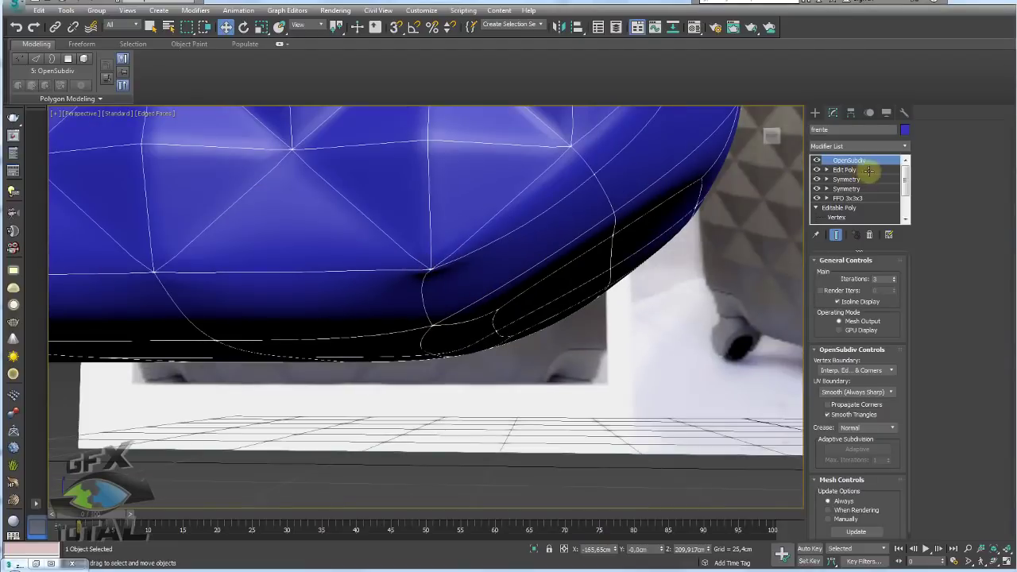
At Edit Poly edge level, select four edges around the body's lower corner.
left_click(826, 169)
left_click(845, 189)
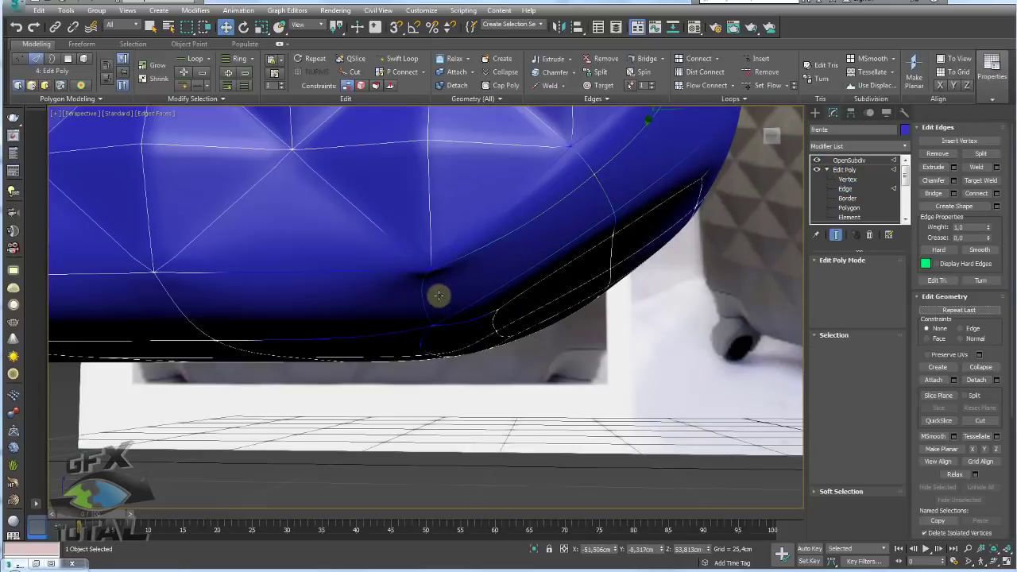
left_click(816, 160)
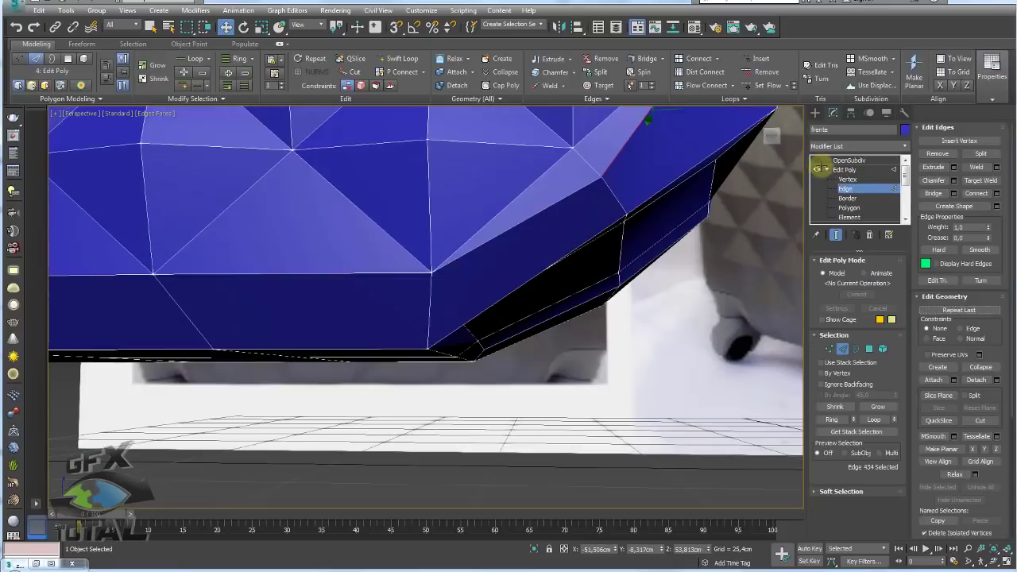
left_click(459, 255)
scroll(467, 259, "down", 2)
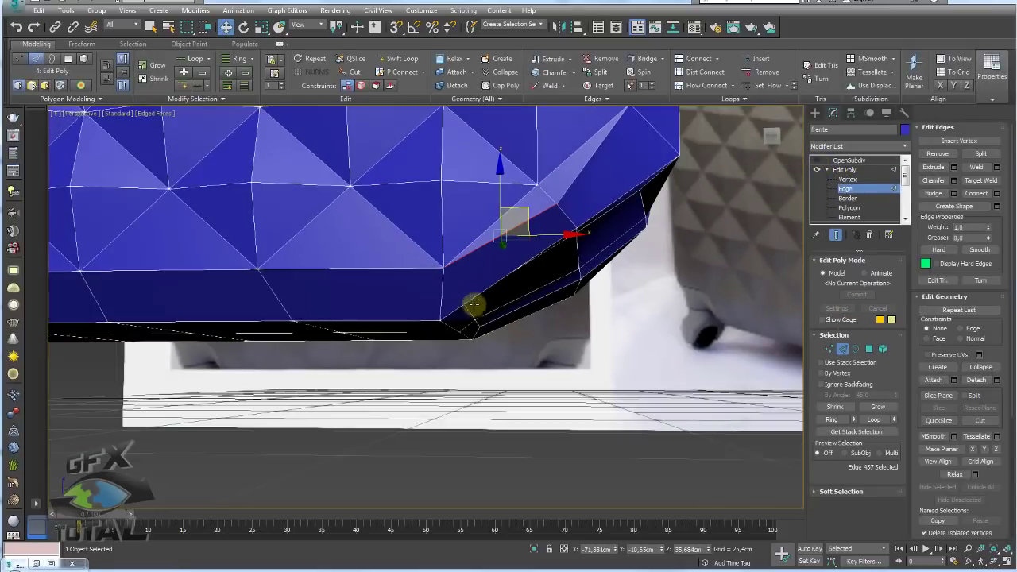
left_click(442, 292)
left_click(184, 288, "ctrl")
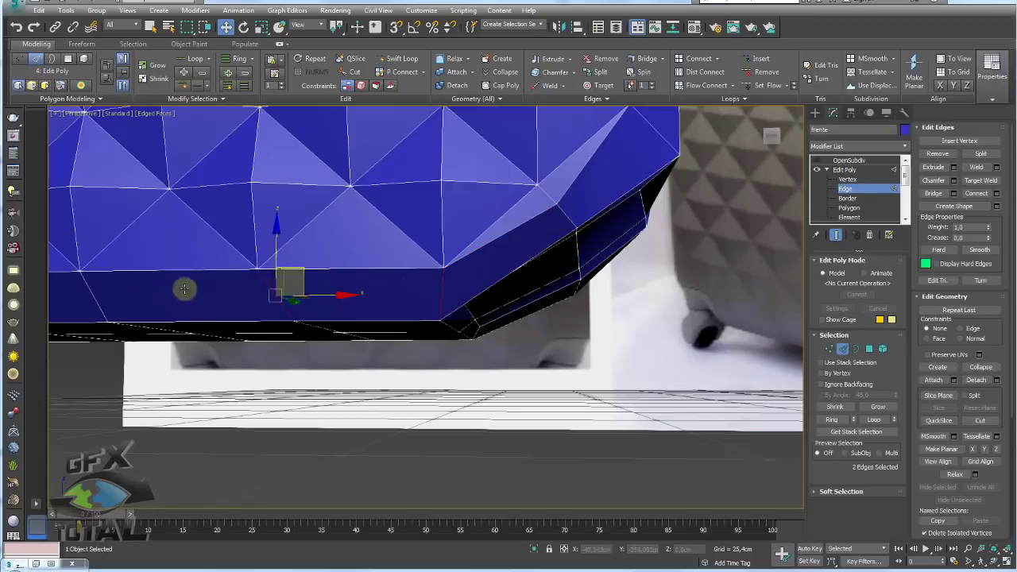
scroll(255, 302, "down", 2)
scroll(252, 284, "down", 1)
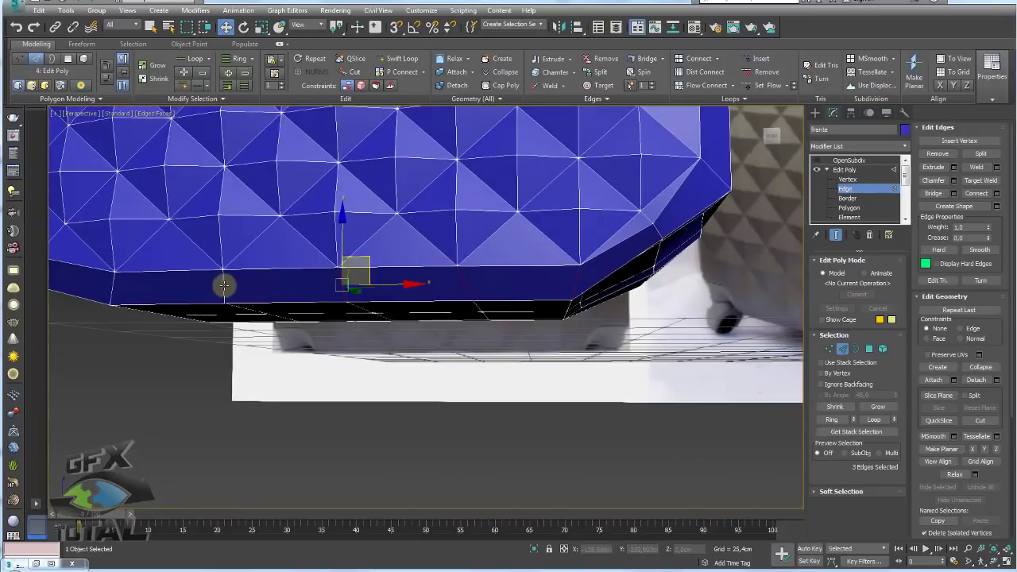
left_click(222, 284, "ctrl")
mouse_move(711, 267)
middle_mouse_down("alt")
mouse_move(624, 275)
mouse_move(744, 222)
middle_mouse_up("alt")
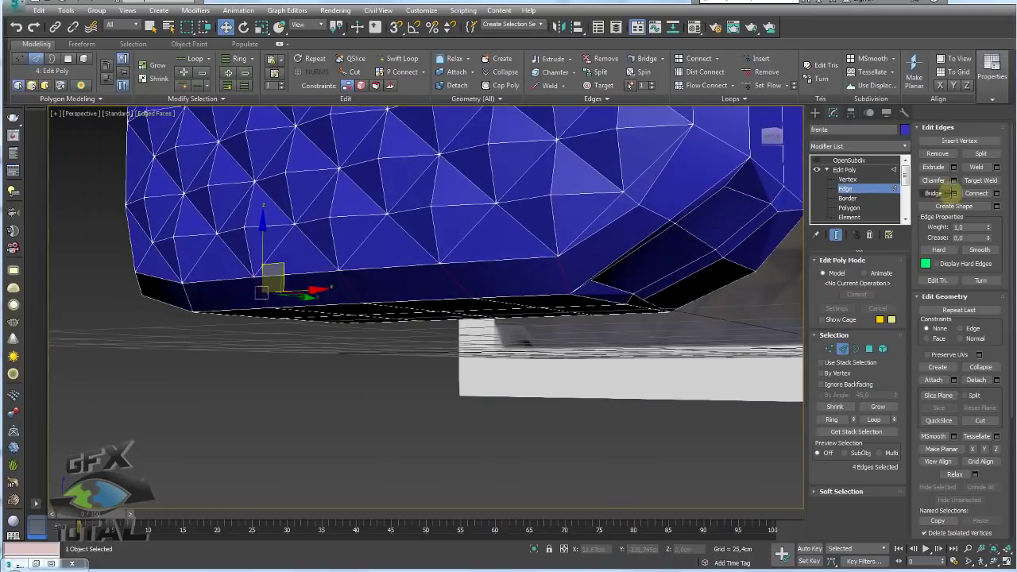
Connect the selected edges, sliding the new edge upward before committing.
left_click(996, 193)
middle_click_drag(672, 259, 208, 271, "alt")
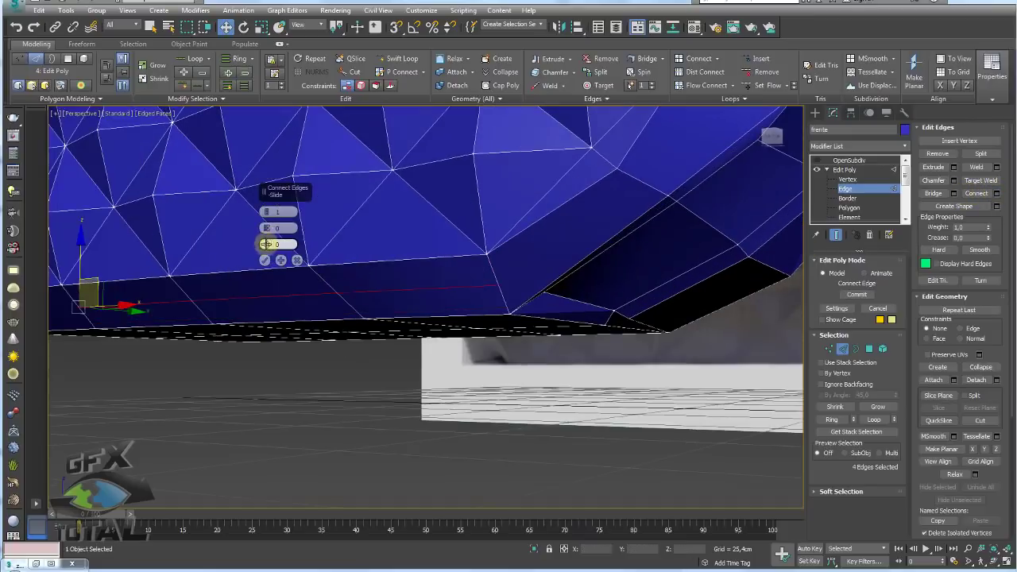
left_click_drag(263, 243, 272, 157)
left_click(266, 261)
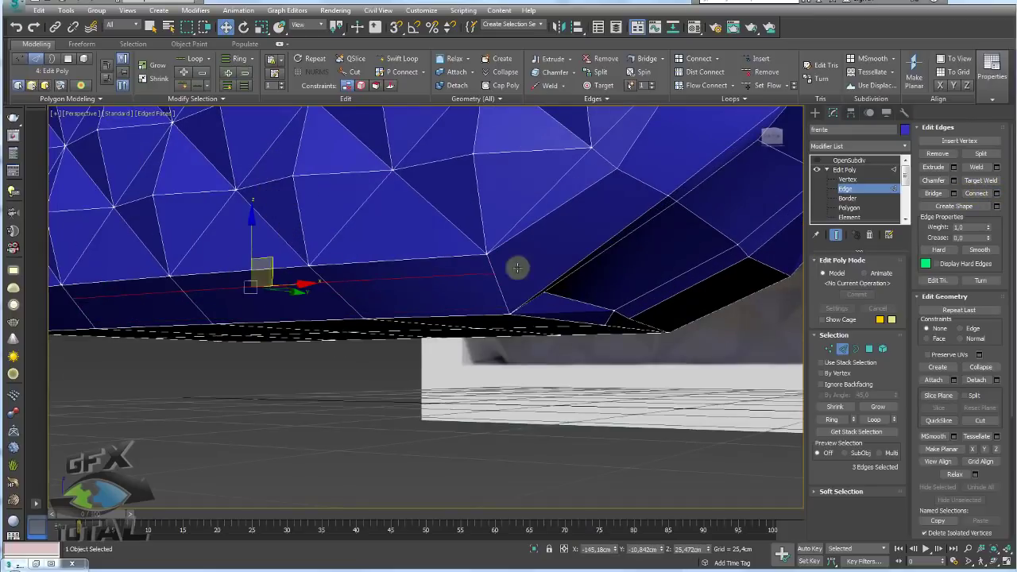
Join two vertices on the new edge with a connecting edge.
left_click(829, 347)
left_click(615, 169)
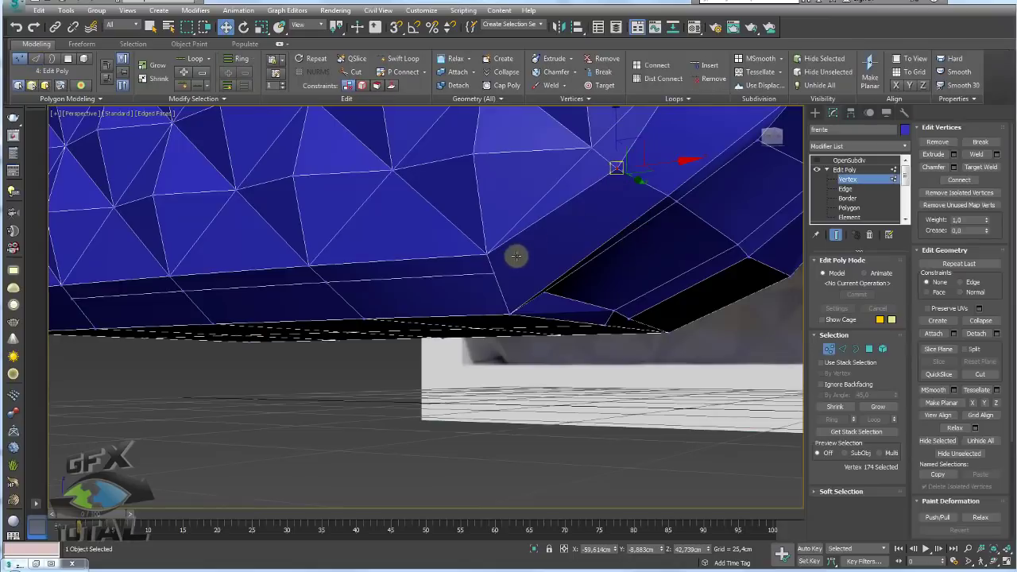
left_click(494, 274, "ctrl")
left_click(959, 179)
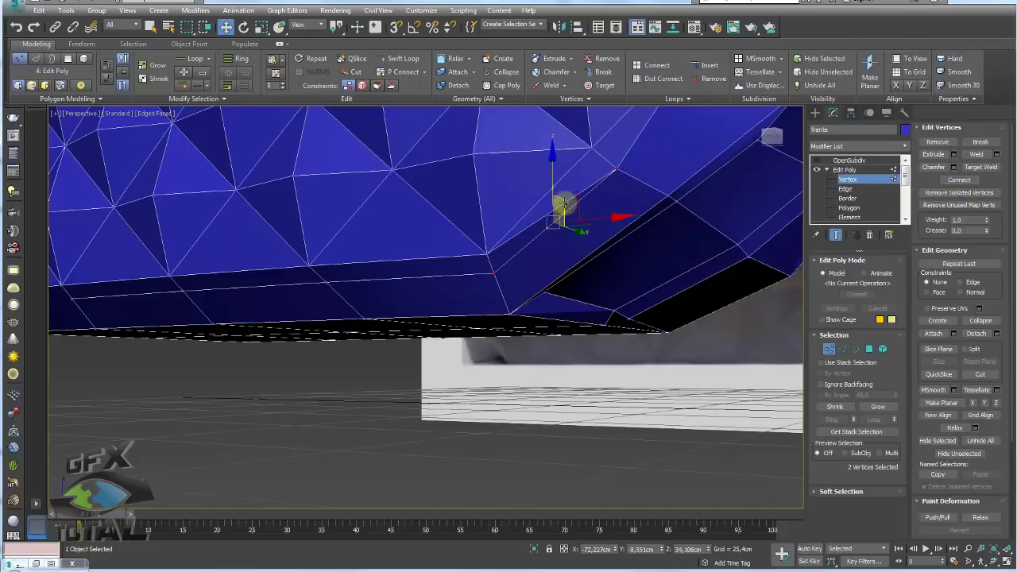
middle_click_drag(556, 209, 747, 209, "alt")
Select a ring of edges running across the suitcase side and underside.
left_click(842, 348)
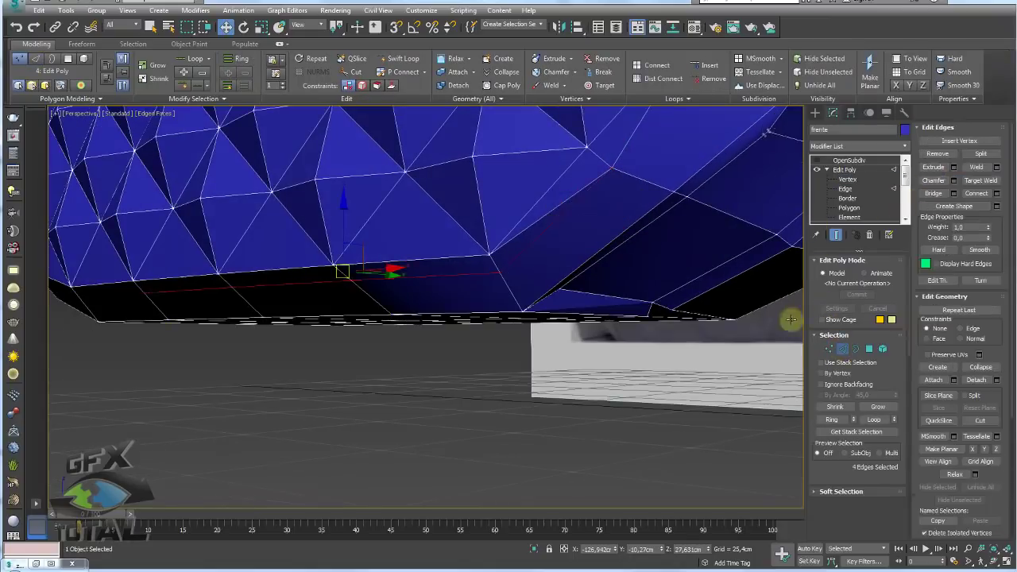
left_click(563, 202)
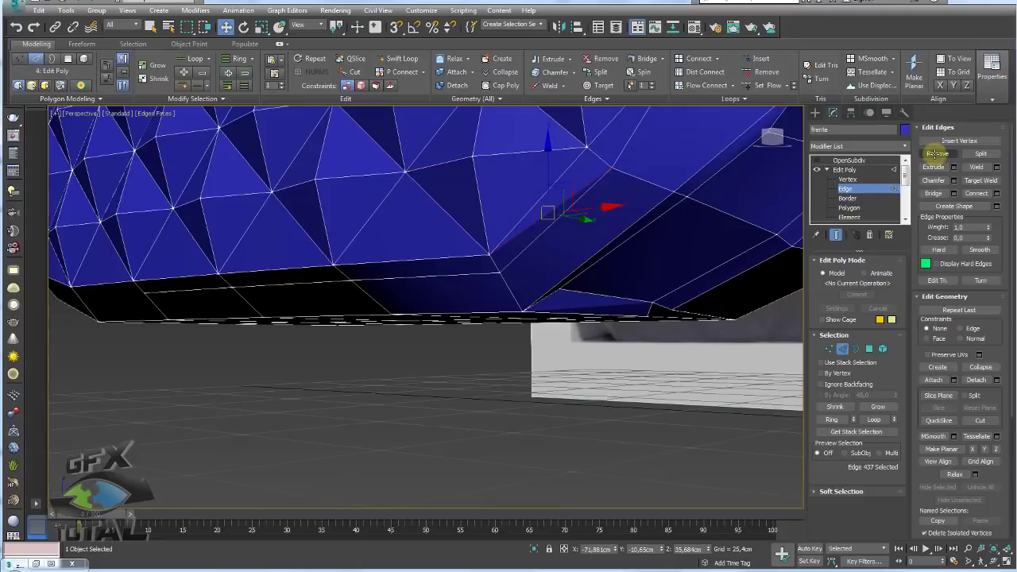
middle_click_drag(641, 257, 549, 402, "alt")
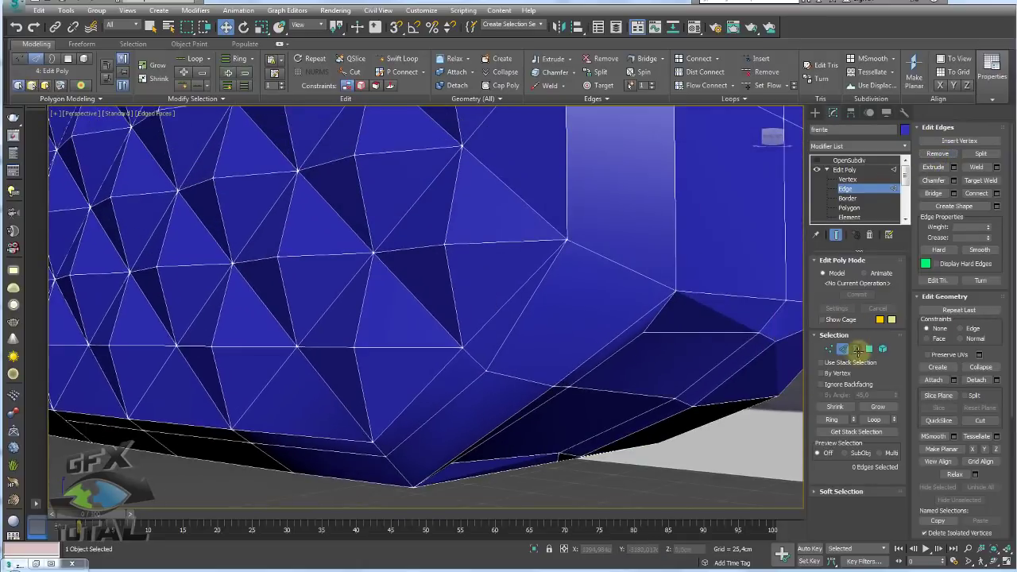
left_click(608, 258)
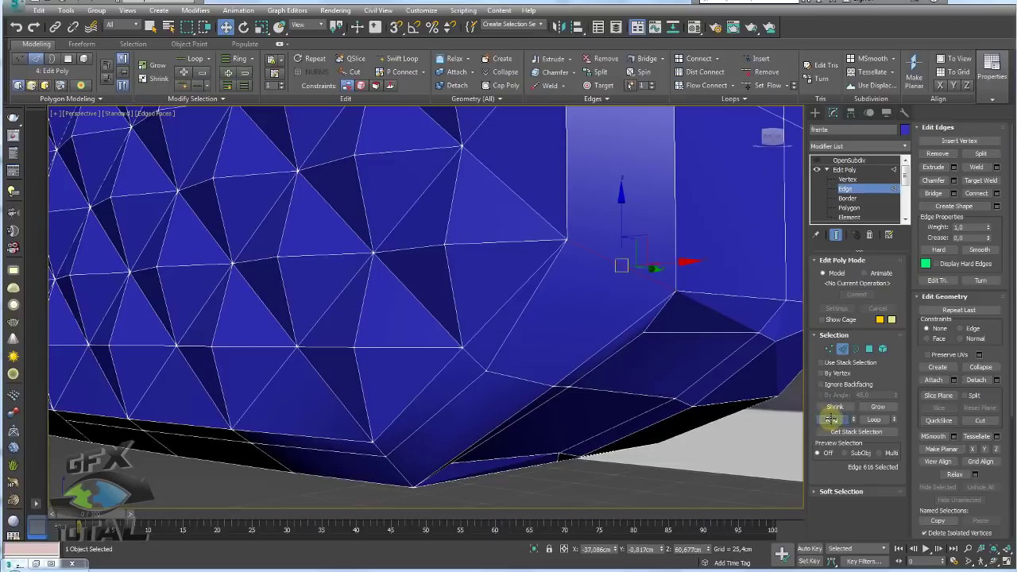
left_click(830, 419)
scroll(688, 393, "down", 3)
scroll(543, 382, "down", 3)
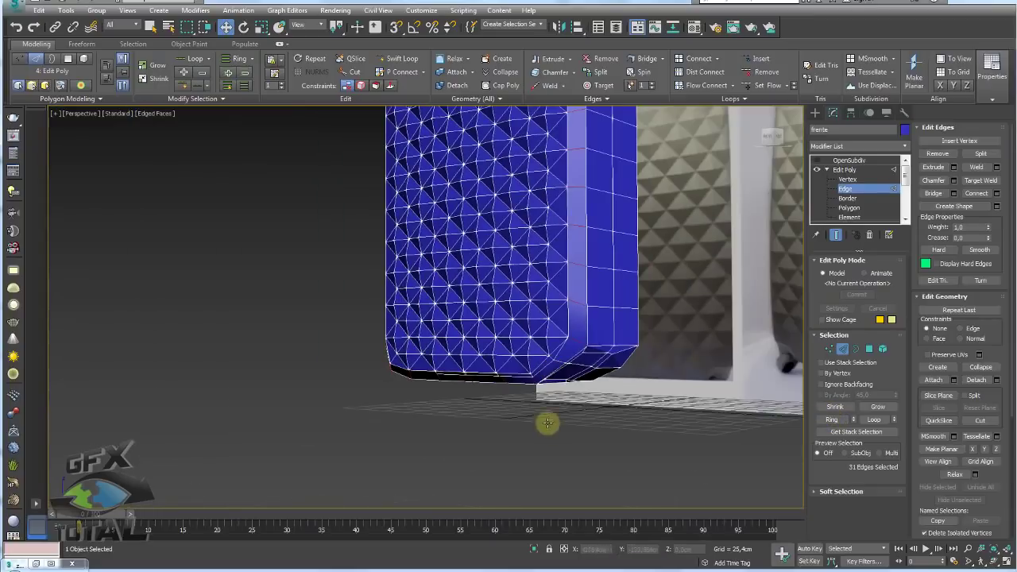
left_click_drag(547, 423, 435, 322)
scroll(437, 328, "down", 3)
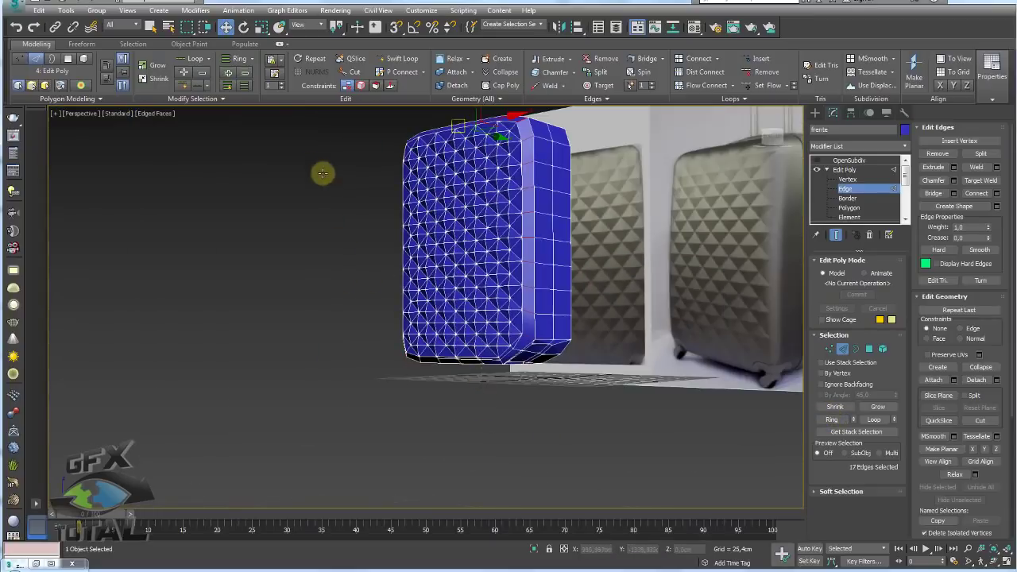
middle_click_drag(324, 175, 302, 166, "alt")
mouse_move(302, 166)
left_mouse_down()
mouse_move(437, 297)
mouse_move(453, 326)
left_mouse_up()
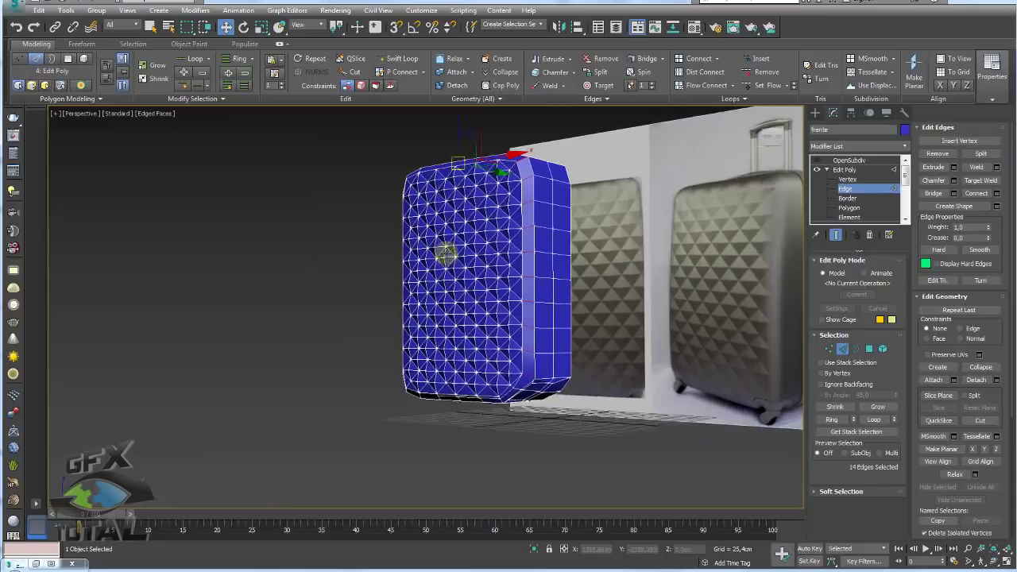
middle_click_drag(453, 327, 456, 319, "alt")
Connect the edge ring to add a supporting edge loop.
left_click(997, 194)
scroll(557, 344, "up", 4)
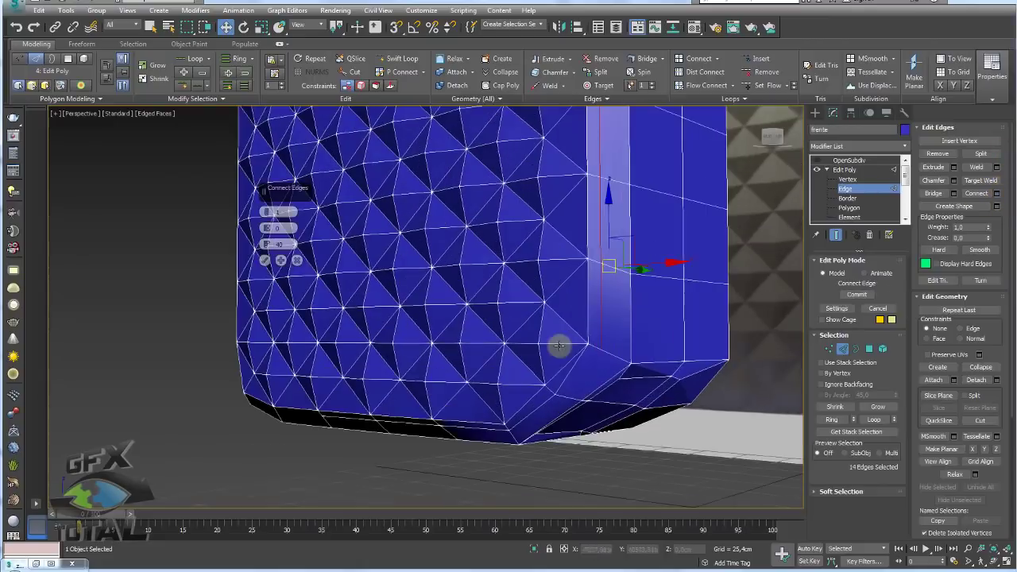
scroll(556, 357, "up", 3)
left_click(263, 259)
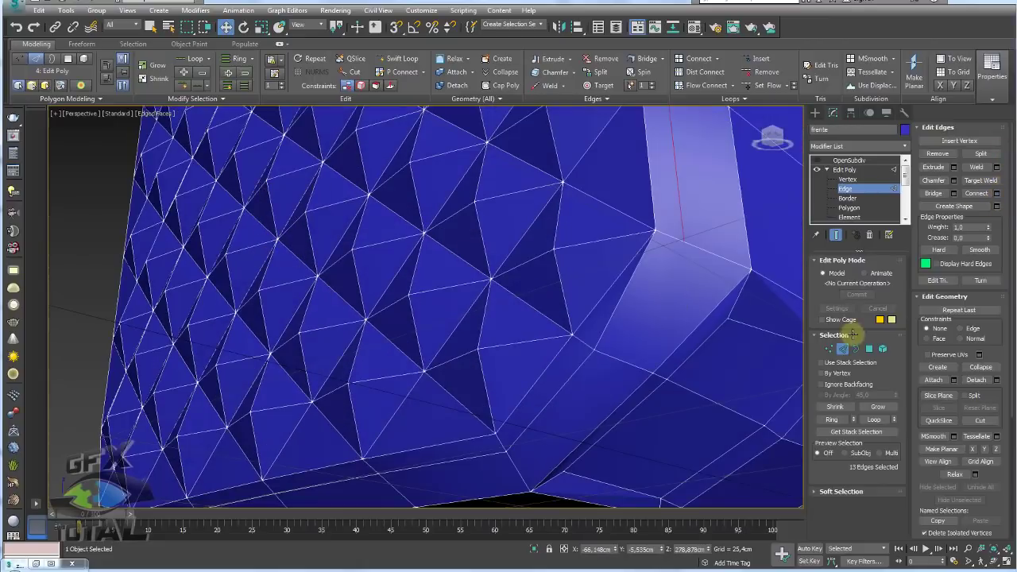
Pick the two corner vertices, then undo, clear the edge selection and exit sub-object mode.
left_click(829, 348)
left_click(683, 241)
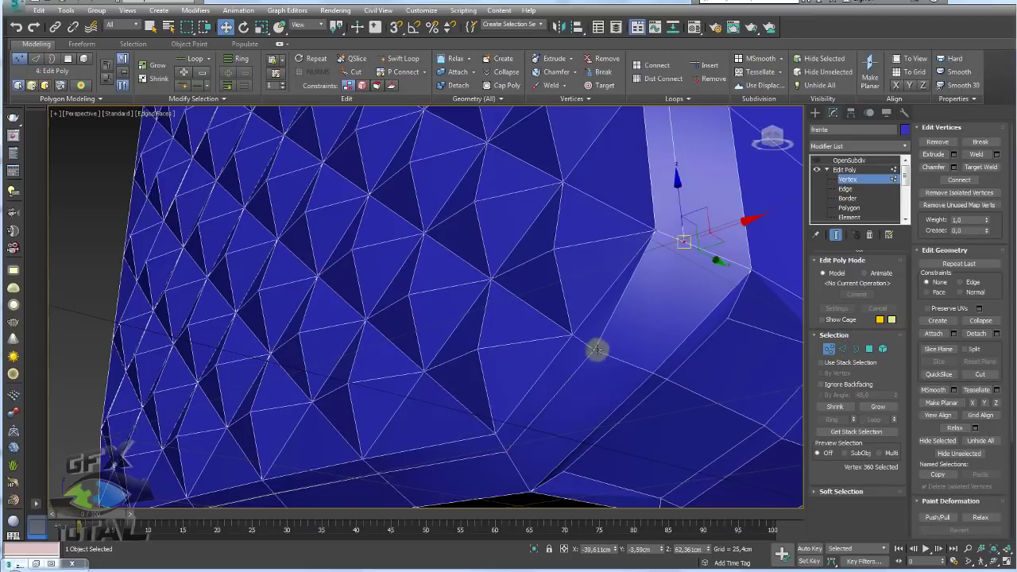
left_click(594, 349, "ctrl")
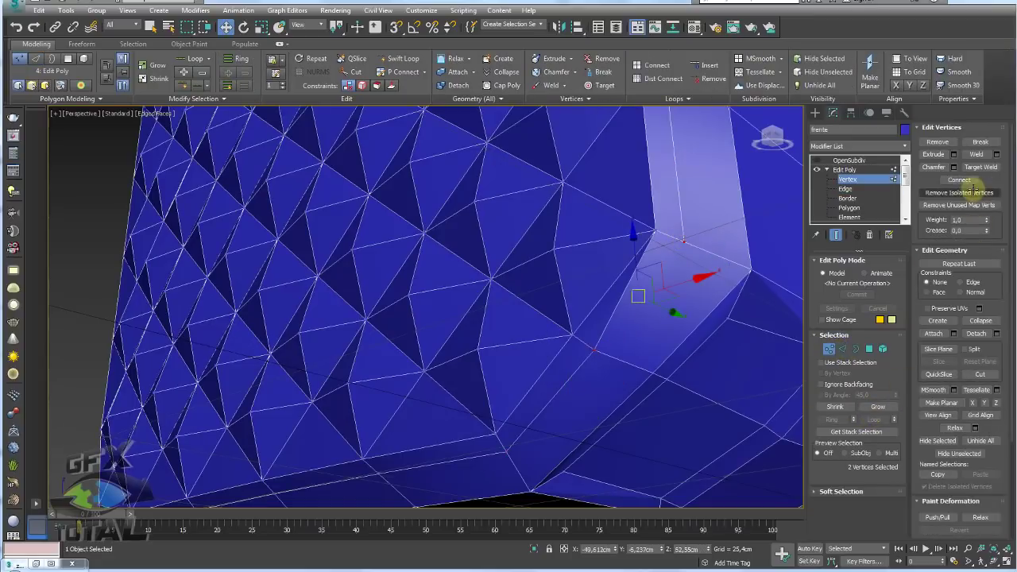
left_click(842, 348)
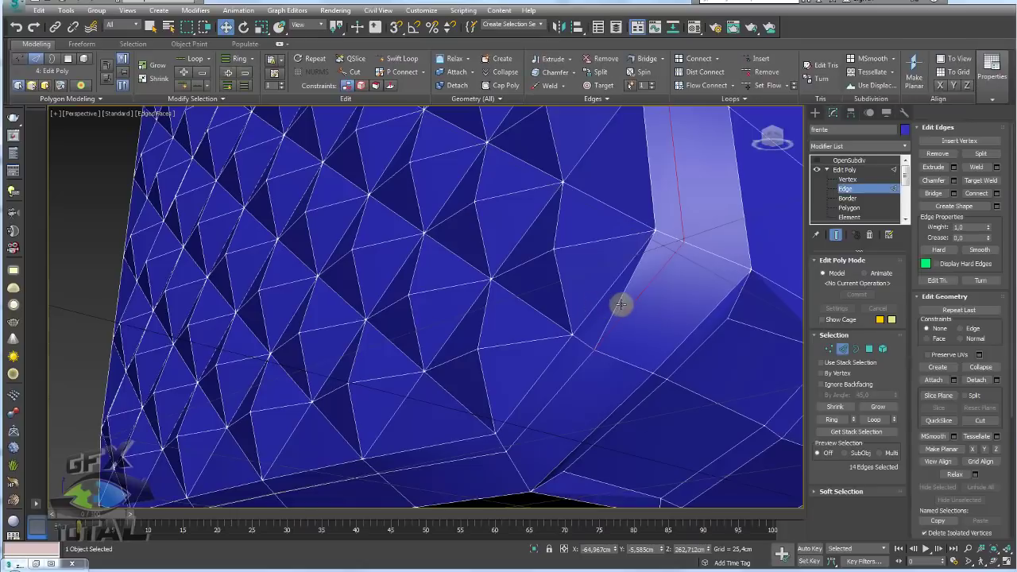
key("ctrl+z")
left_click(847, 189)
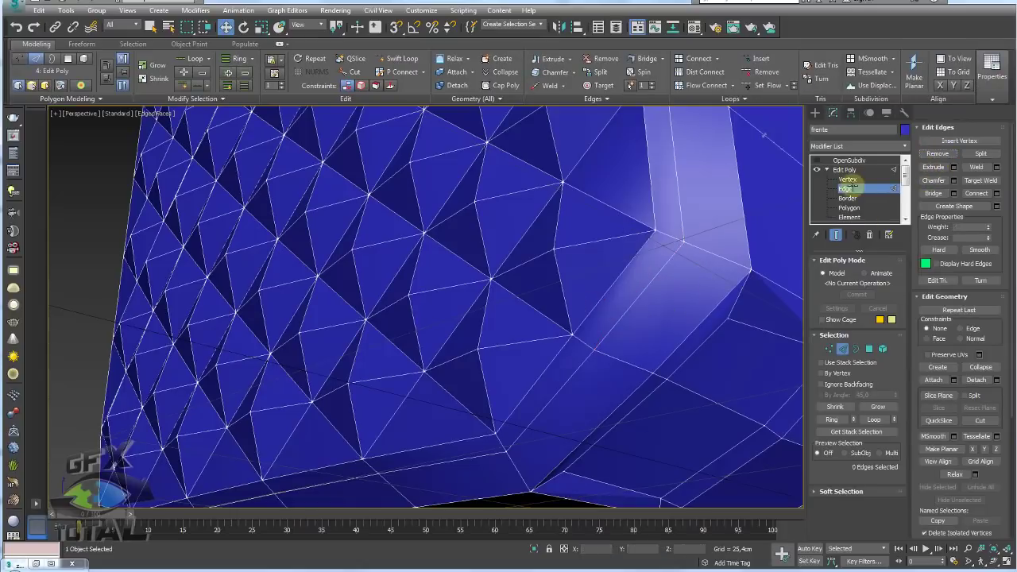
left_click(847, 169)
Preview the OpenSubdiv smoothing to inspect the pinched point at the notch corner.
left_click(830, 159)
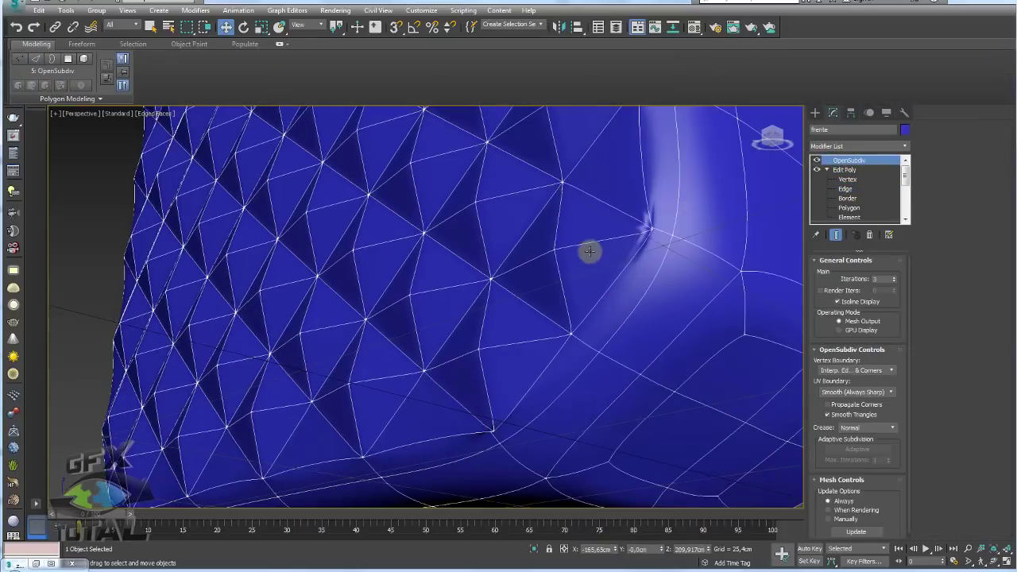
scroll(579, 254, "down", 3)
scroll(580, 254, "up", 3)
mouse_move(608, 254)
middle_mouse_down("alt")
mouse_move(672, 281)
mouse_move(574, 211)
middle_mouse_up("alt")
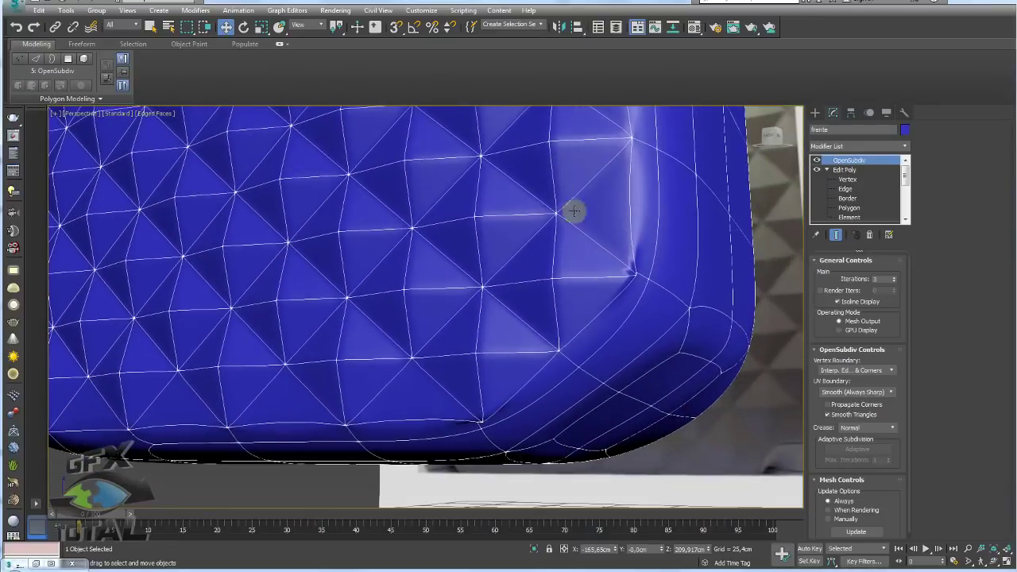
scroll(644, 277, "up", 1)
scroll(630, 313, "up", 1)
scroll(643, 256, "up", 1)
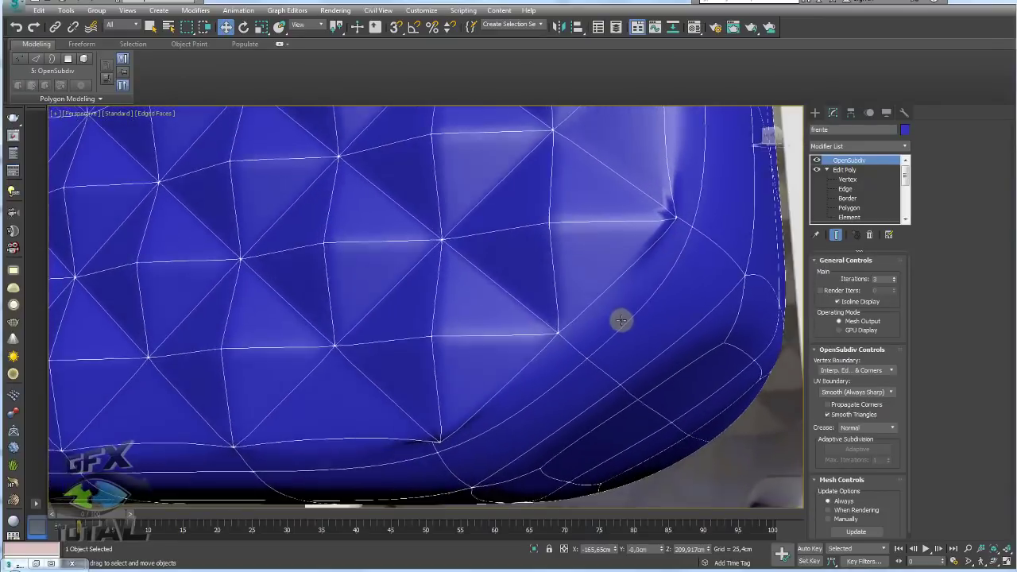
scroll(619, 317, "up", 1)
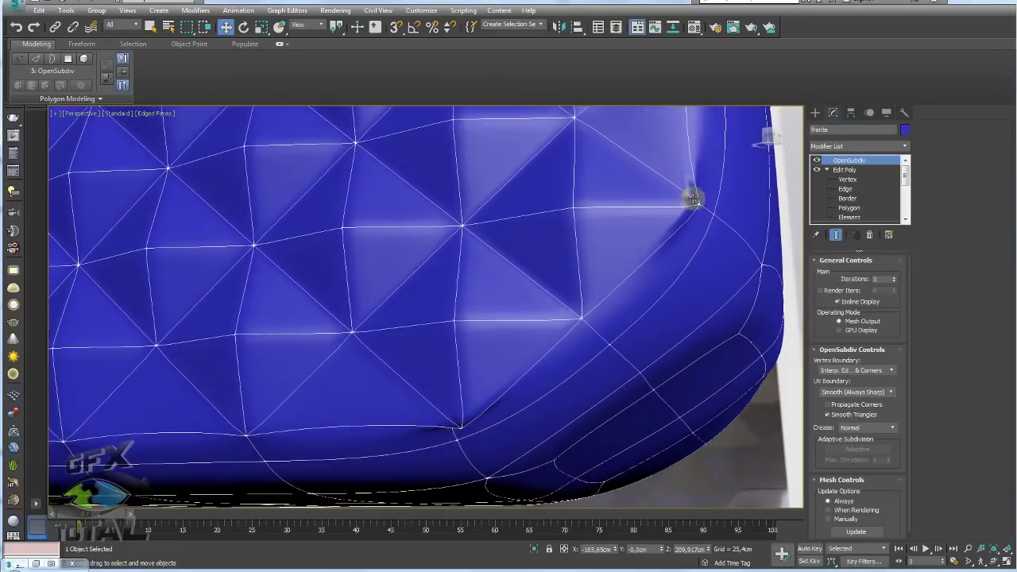
left_click(845, 188)
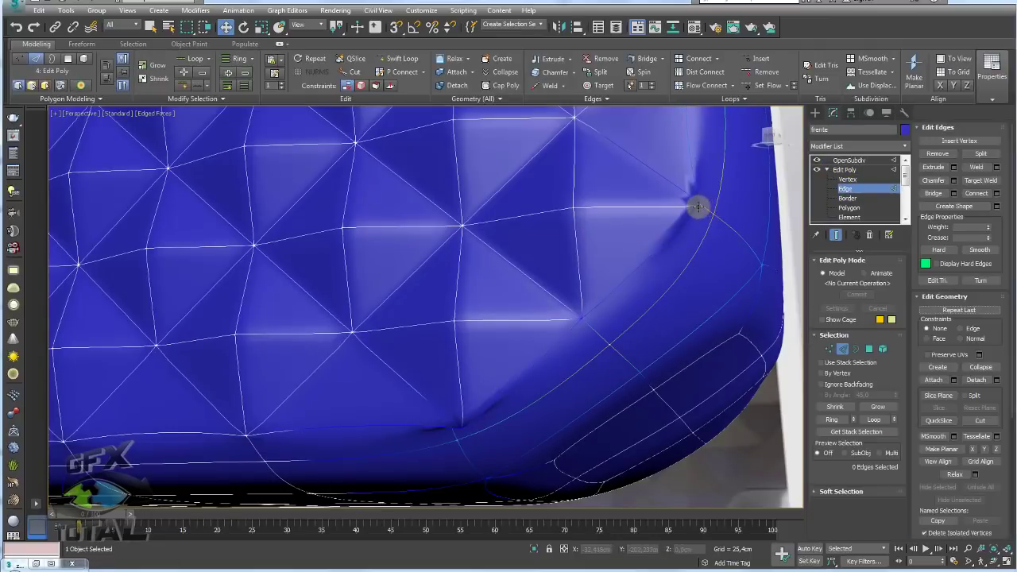
Crease the vertical and diagonal corner edges of the wheel-housing notch.
left_click(697, 207)
left_click(817, 160)
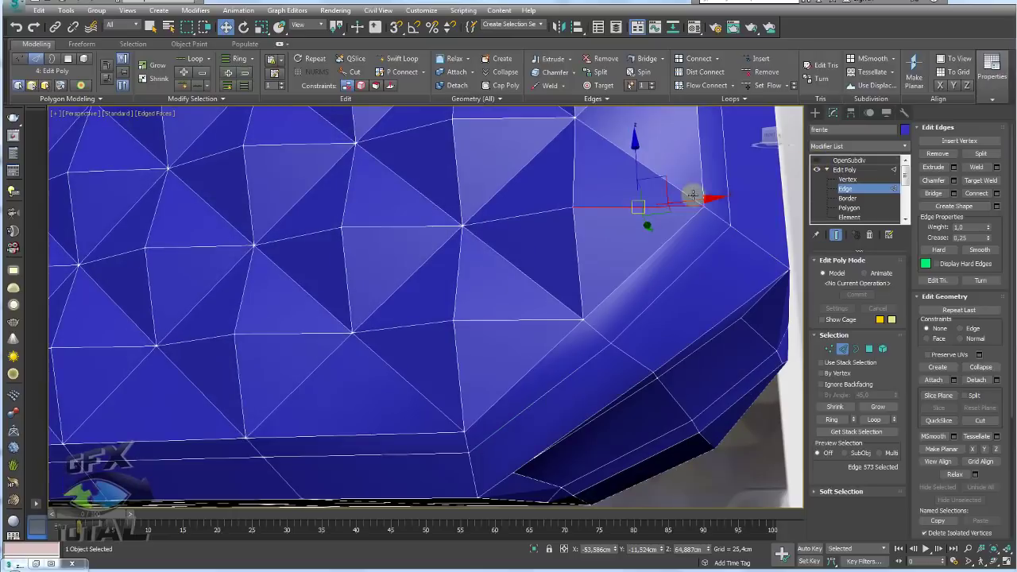
mouse_move(692, 211)
middle_mouse_down("alt")
mouse_move(681, 216)
mouse_move(697, 214)
middle_mouse_up("alt")
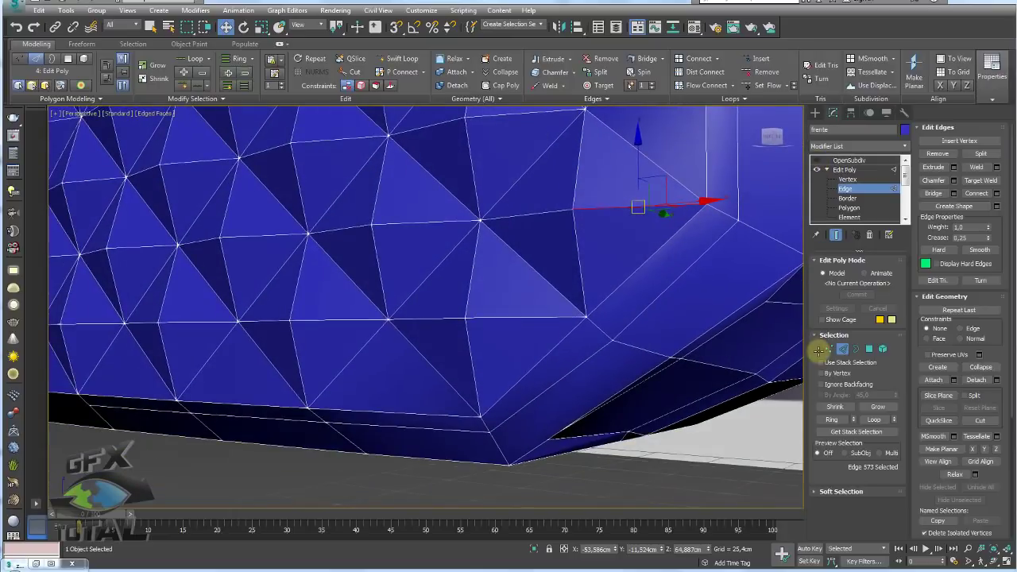
key("1")
left_click(705, 204)
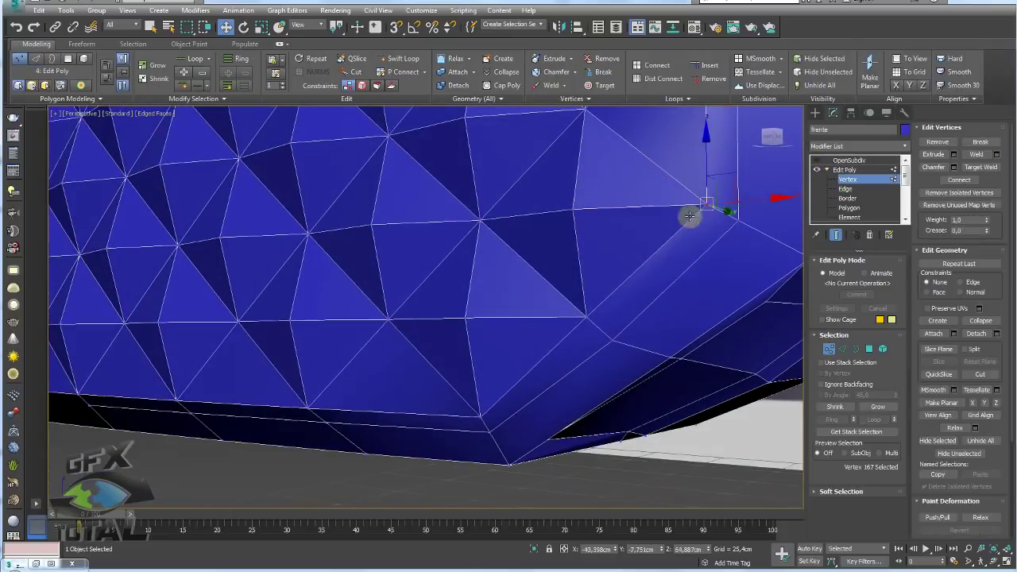
left_click(842, 349)
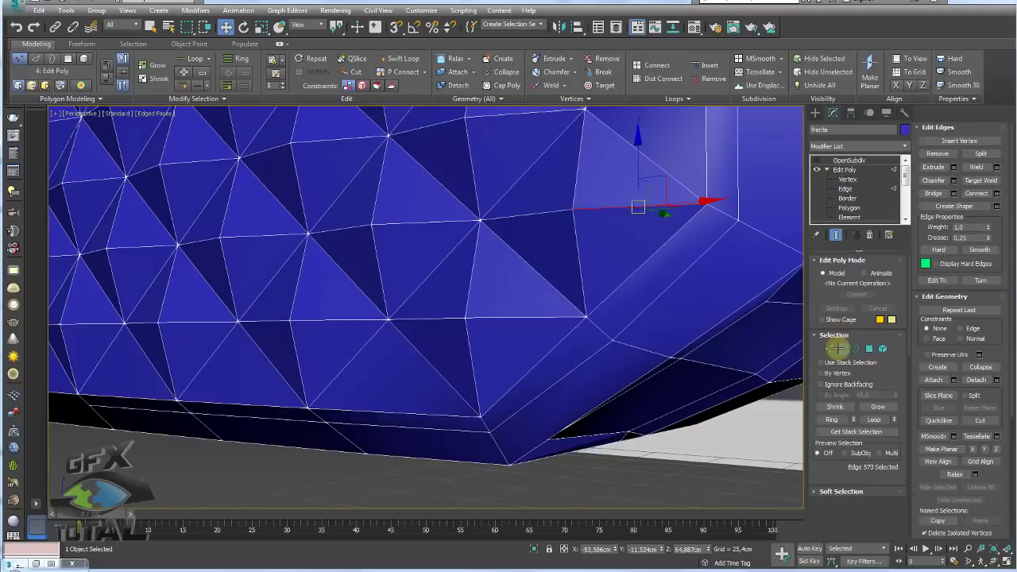
left_click(707, 186)
left_click(697, 214, "ctrl")
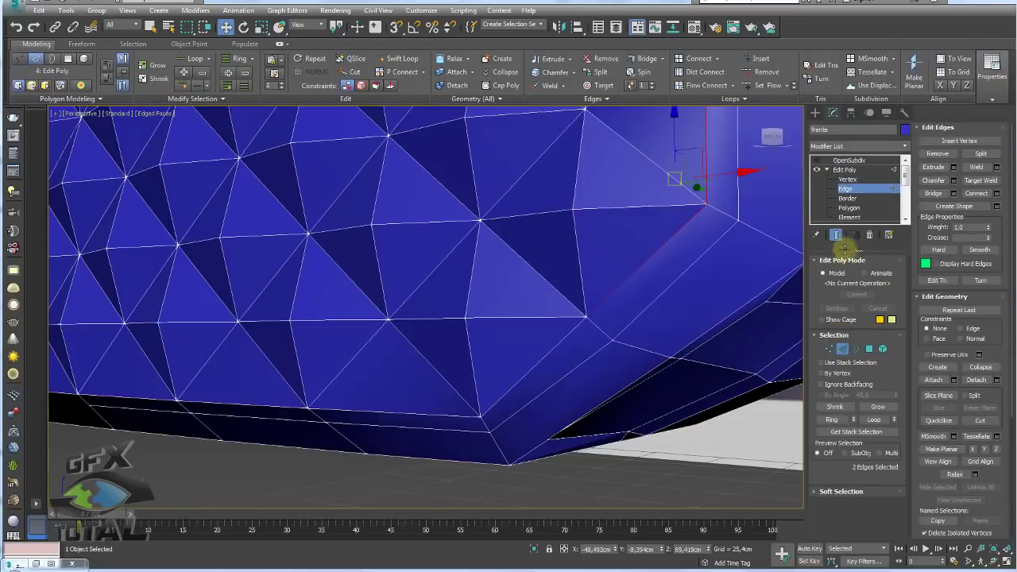
left_click(816, 160)
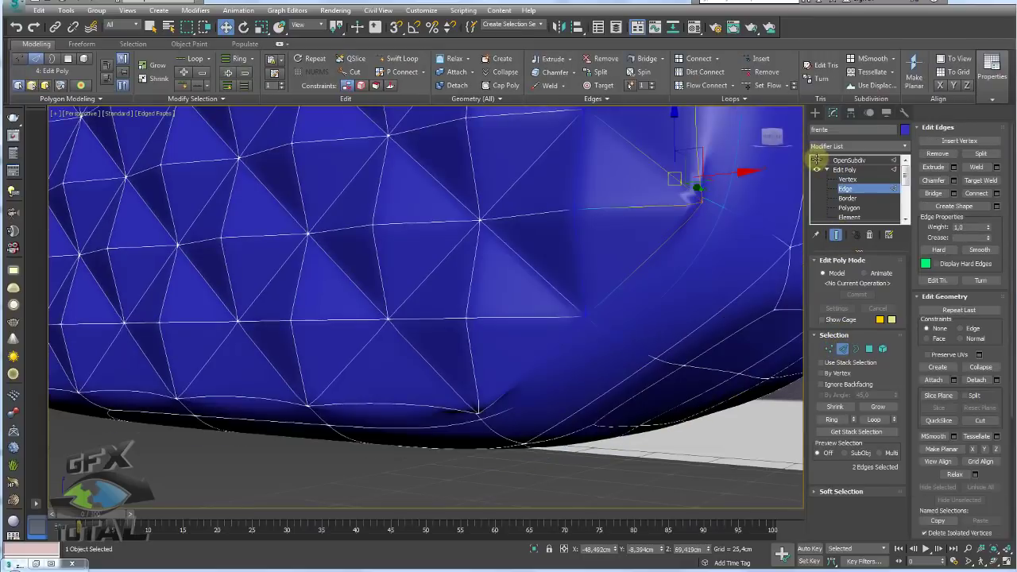
left_click_drag(987, 237, 987, 239)
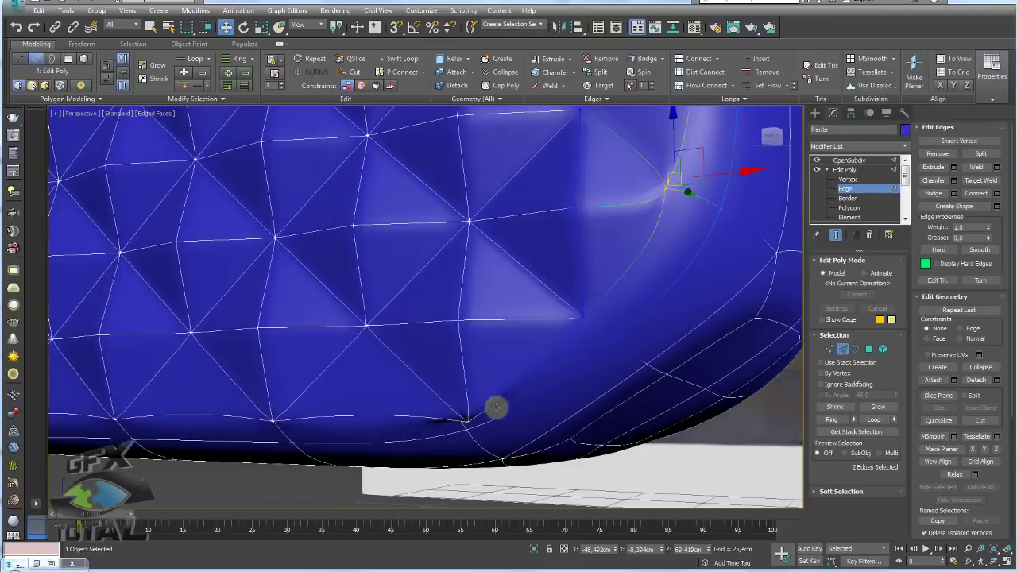
Select two edges along the body's bottom and raise their Crease, then check from below.
left_click(486, 409)
left_click(816, 162)
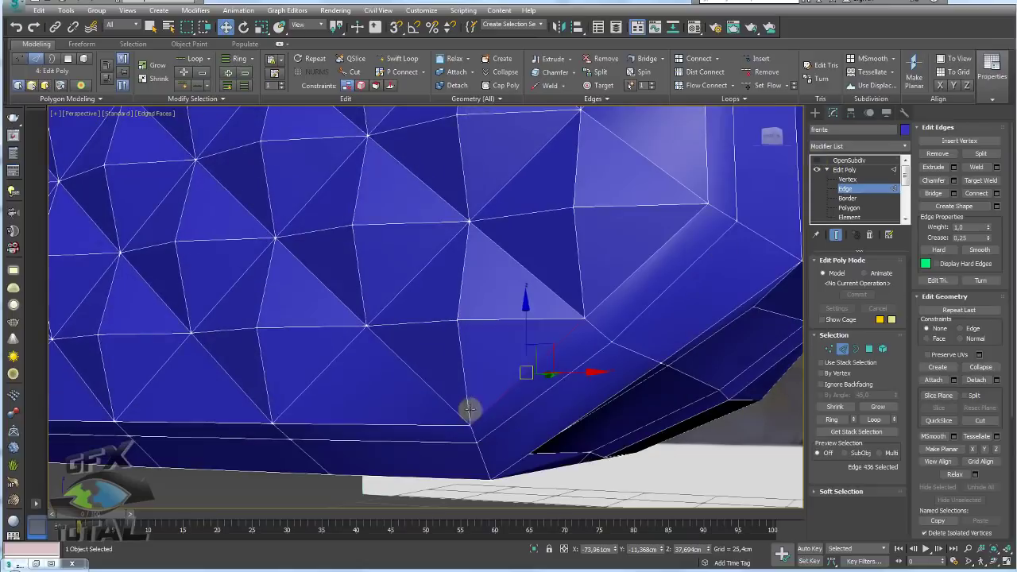
left_click(450, 425, "ctrl")
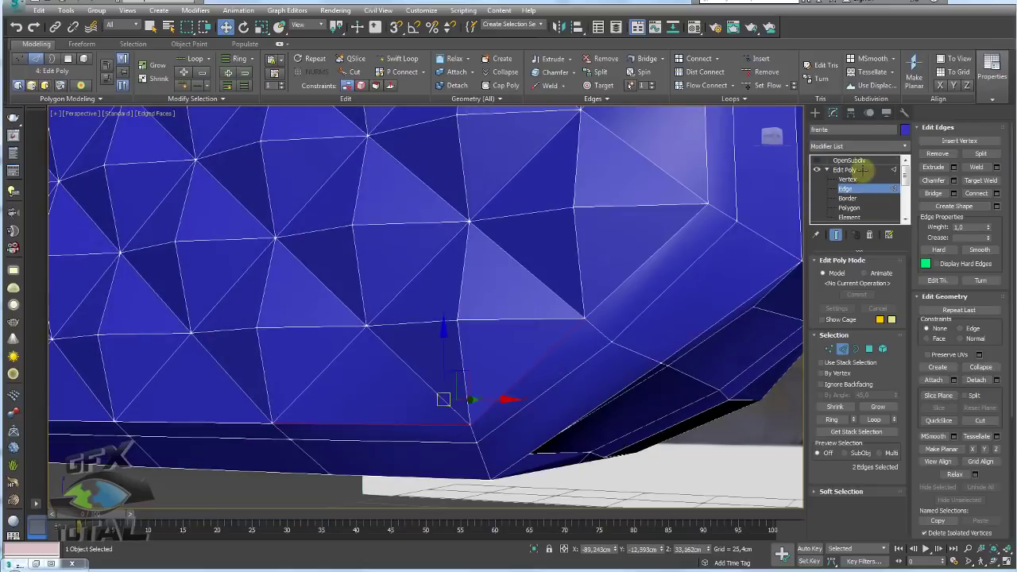
left_click(816, 161)
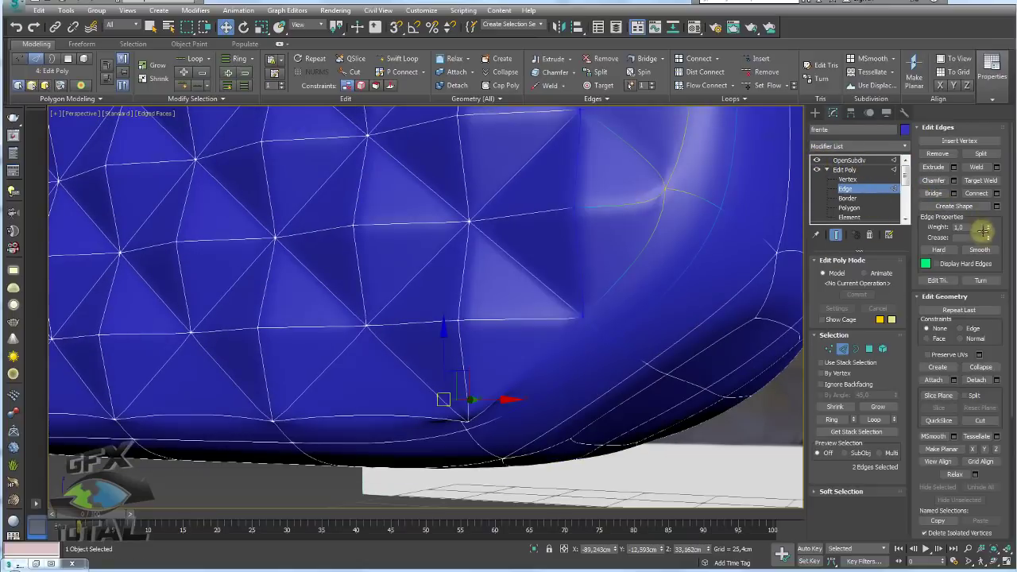
left_click_drag(988, 237, 989, 251)
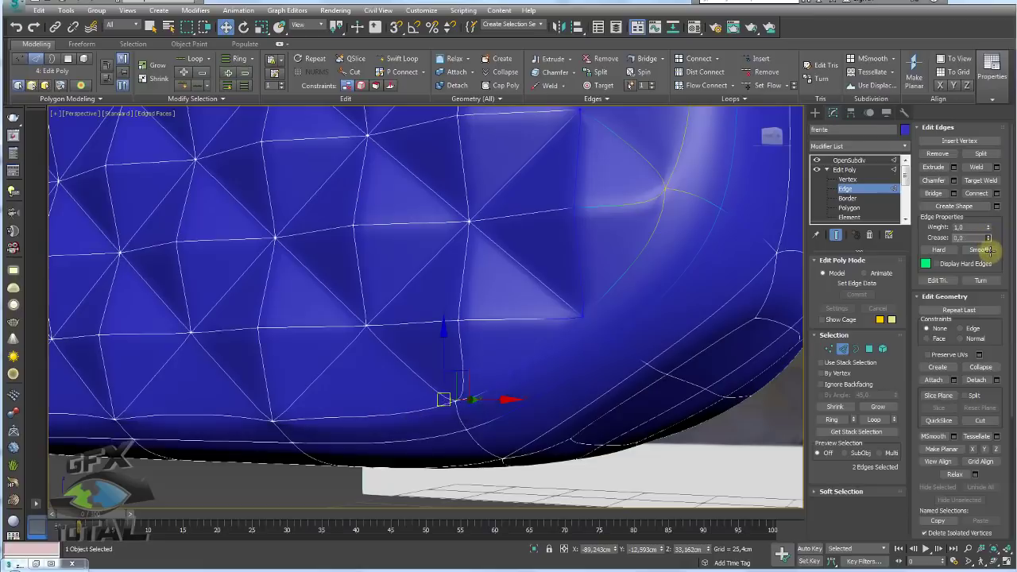
scroll(594, 275, "down", 3)
scroll(647, 295, "down", 3)
scroll(636, 286, "down", 2)
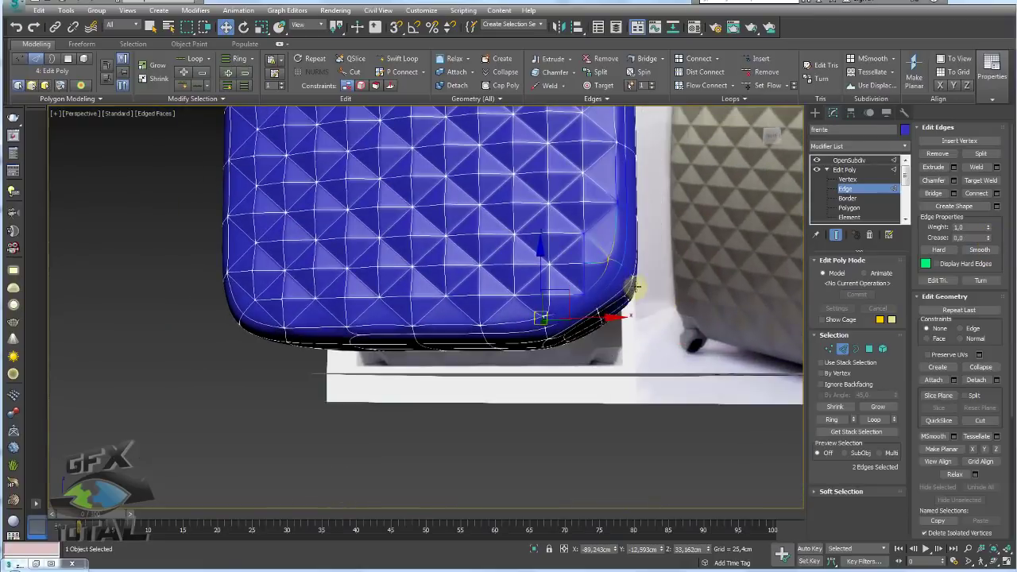
middle_click_drag(781, 195, 763, 231, "alt")
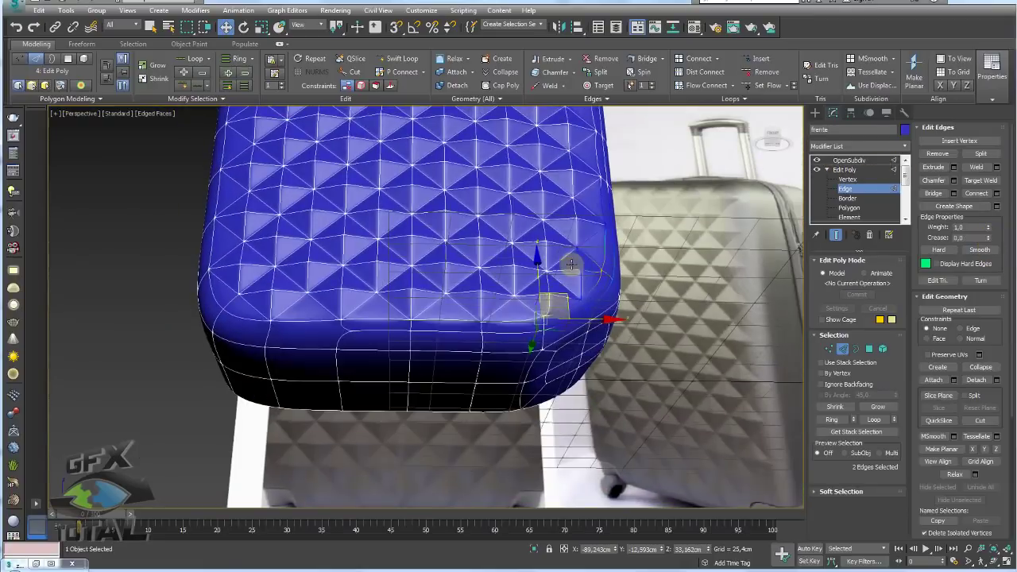
left_click(840, 169)
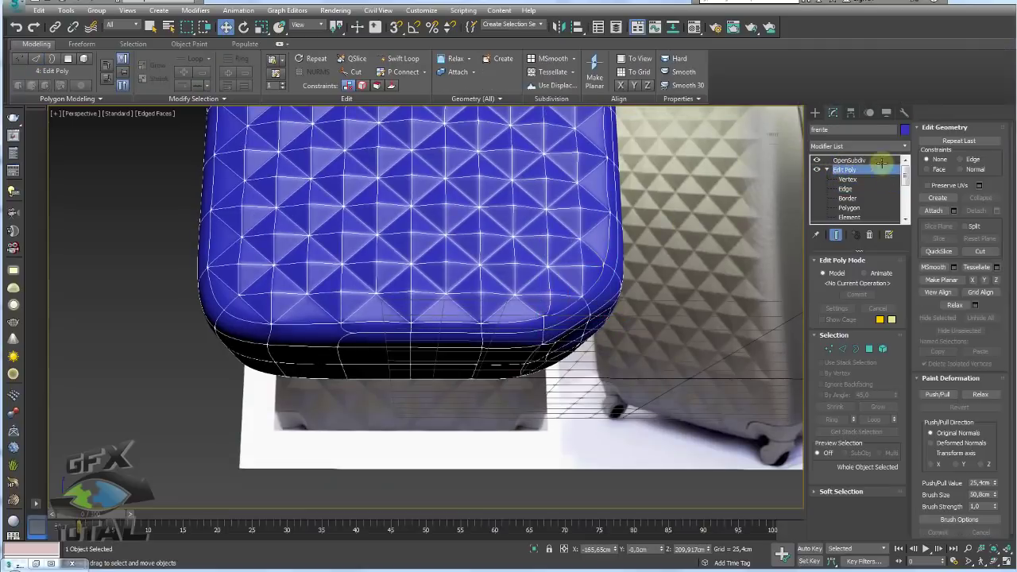
Disable OpenSubdiv and add a Symmetry modifier to mirror the suitcase body.
left_click(817, 160)
left_click(904, 146)
left_click_drag(904, 223, 898, 454)
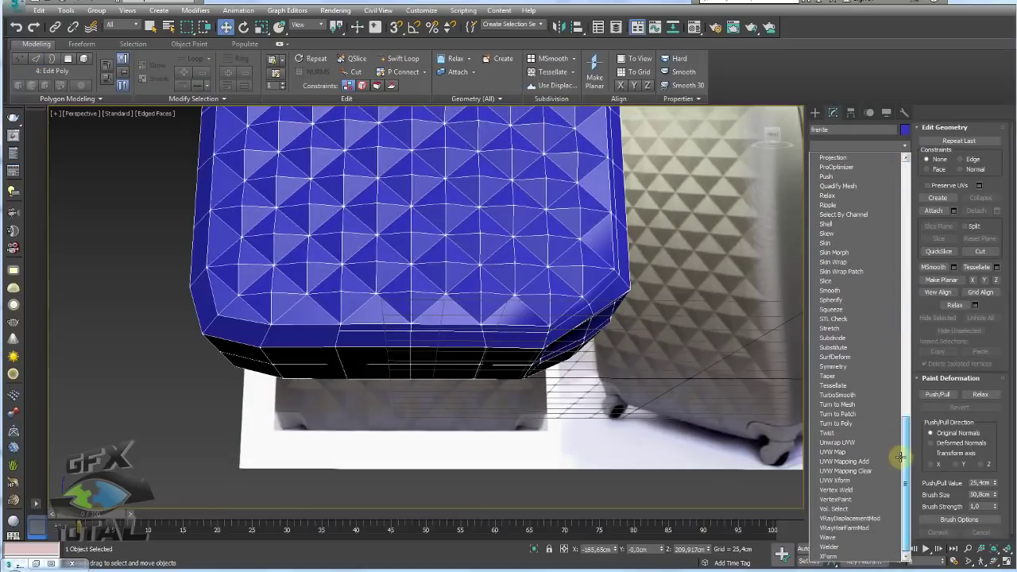
left_click(832, 367)
mouse_move(779, 363)
middle_mouse_down("alt")
mouse_move(663, 306)
mouse_move(635, 352)
mouse_move(674, 365)
mouse_move(739, 299)
middle_mouse_up("alt")
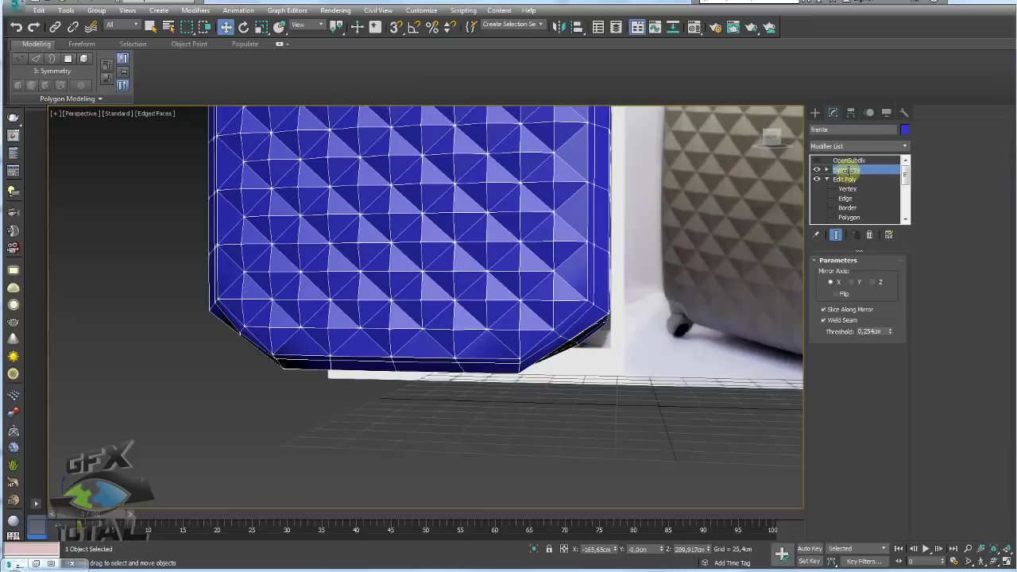
Add an Edit Poly above Symmetry, re-enable OpenSubdiv, and deselect to view the whole model.
mouse_move(643, 220)
middle_mouse_down("alt")
mouse_move(685, 307)
mouse_move(672, 270)
middle_mouse_up("alt")
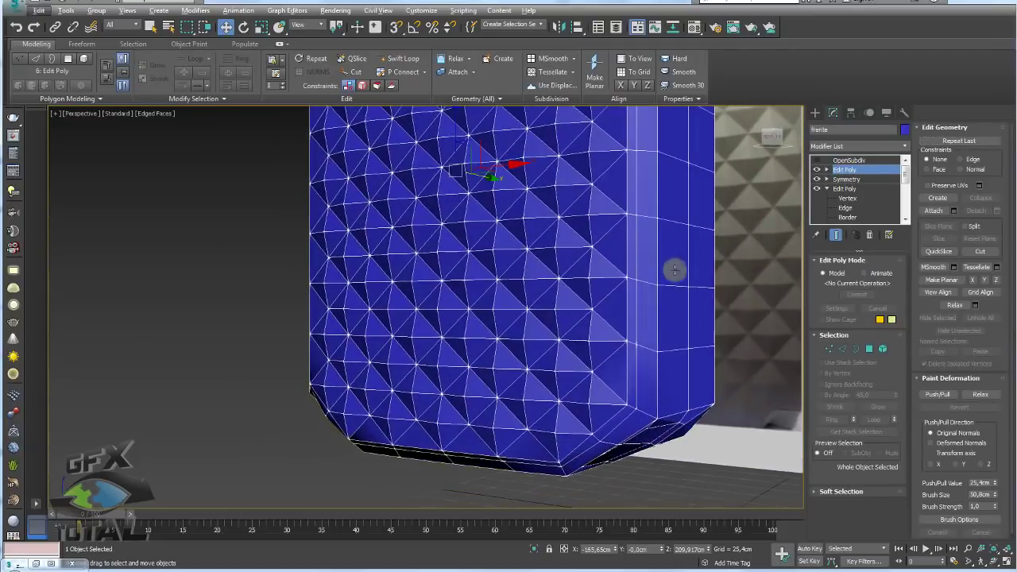
left_click(842, 160)
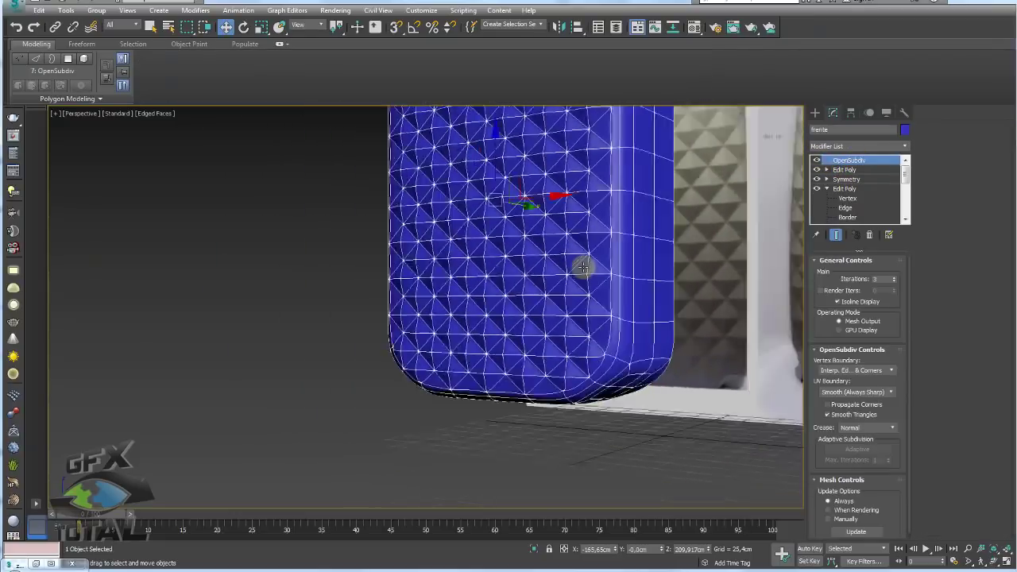
scroll(581, 265, "down", 5)
left_click(586, 358)
scroll(606, 313, "up", 3)
mouse_move(605, 313)
middle_mouse_down("alt")
mouse_move(612, 288)
mouse_move(404, 336)
middle_mouse_up("alt")
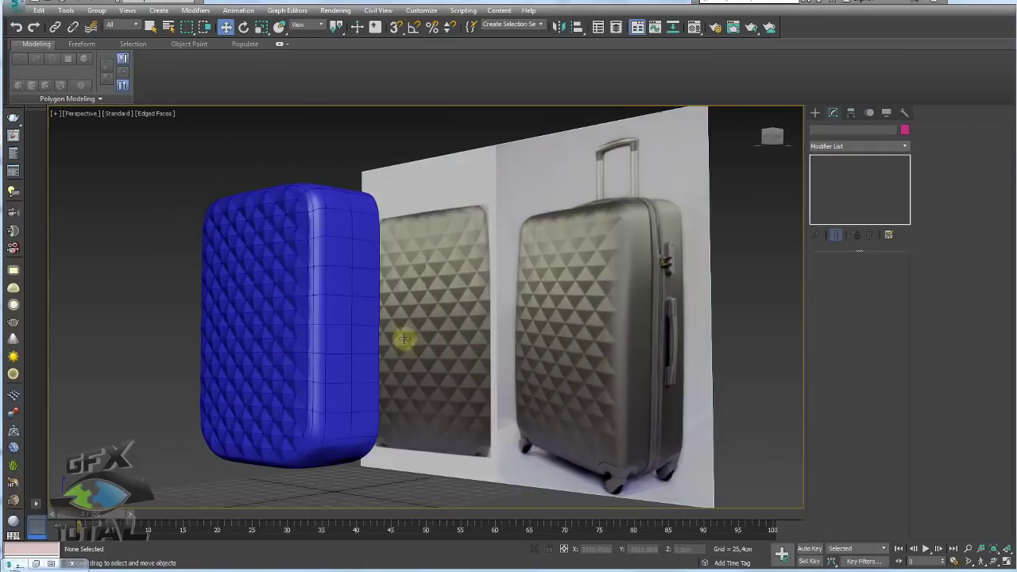
left_click(282, 349)
mouse_move(282, 350)
middle_mouse_down("alt")
mouse_move(307, 459)
mouse_move(370, 363)
mouse_move(341, 329)
mouse_move(444, 312)
mouse_move(408, 287)
mouse_move(407, 271)
middle_mouse_up("alt")
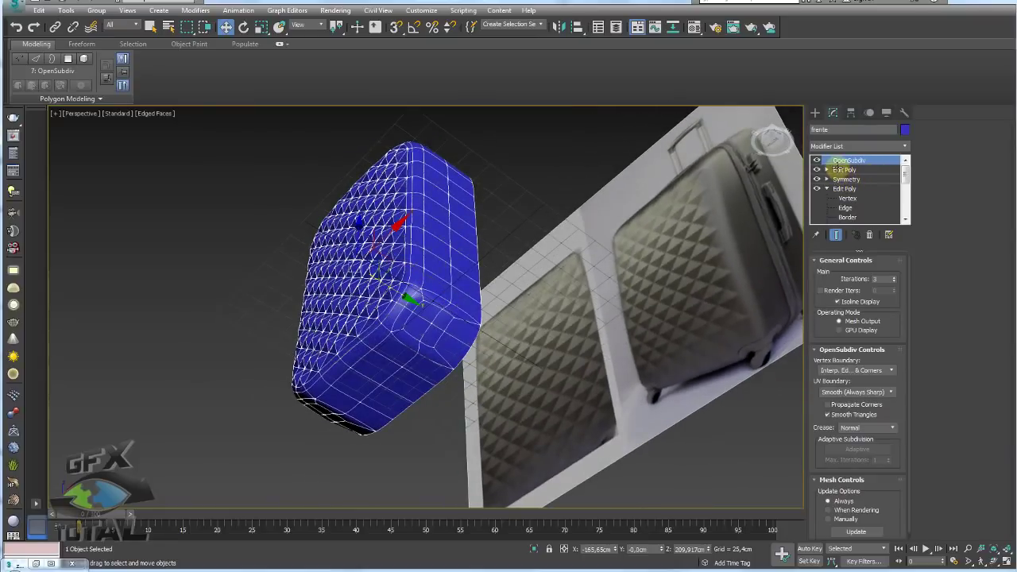
left_click(826, 169)
left_click(816, 160)
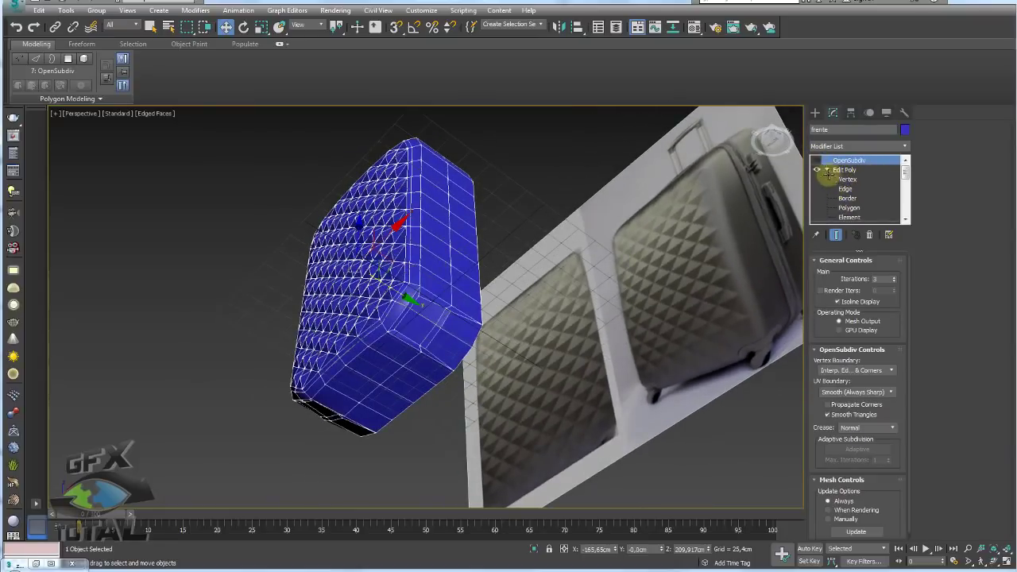
left_click(850, 199)
middle_click_drag(465, 344, 458, 328, "alt")
scroll(458, 329, "up", 3)
mouse_move(438, 291)
middle_mouse_down("alt")
mouse_move(411, 295)
mouse_move(385, 378)
mouse_move(436, 386)
mouse_move(474, 356)
middle_mouse_up("alt")
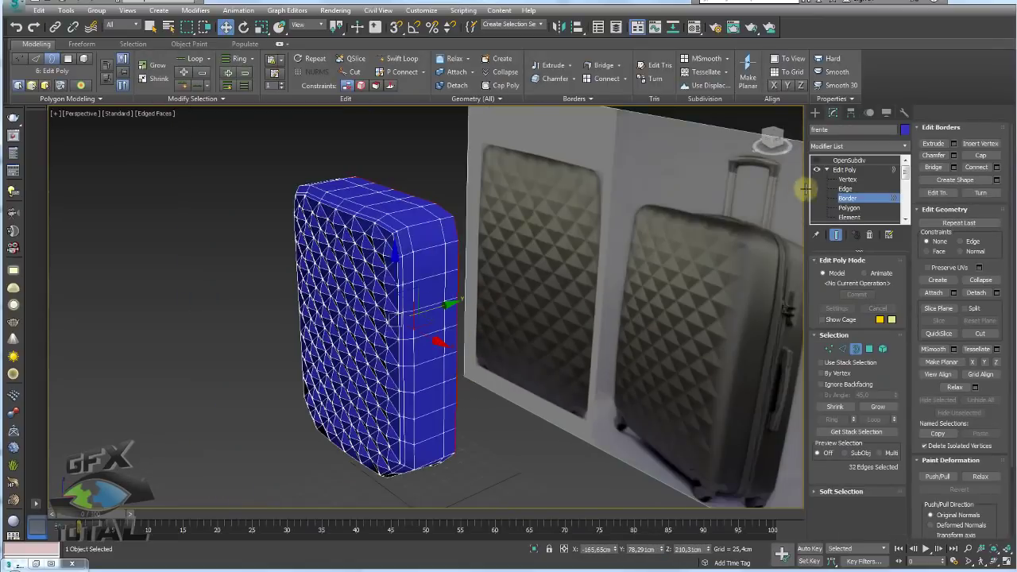
left_click(827, 169)
left_click(848, 160)
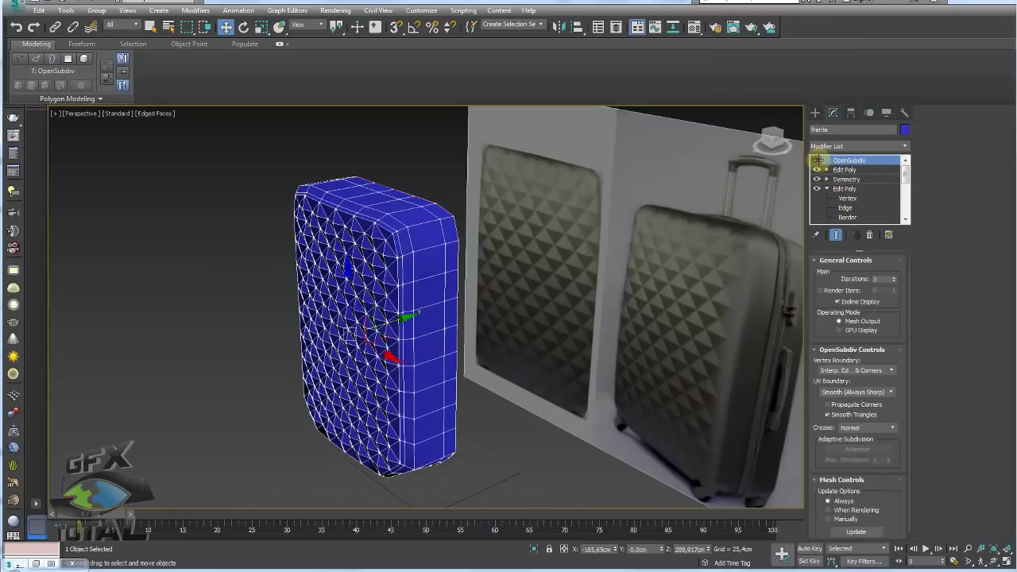
mouse_move(501, 262)
middle_mouse_down("alt")
mouse_move(517, 257)
mouse_move(517, 277)
mouse_move(501, 277)
mouse_move(509, 242)
middle_mouse_up("alt")
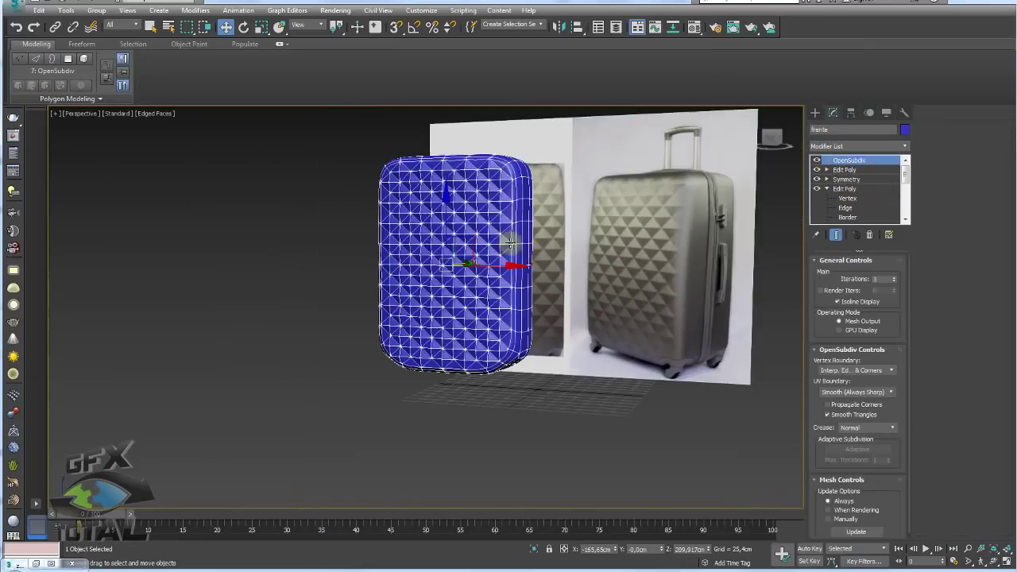
scroll(542, 348, "up", 3)
mouse_move(674, 382)
middle_mouse_down("alt")
mouse_move(624, 341)
mouse_move(678, 347)
mouse_move(507, 317)
middle_mouse_up("alt")
scroll(507, 318, "up", 5)
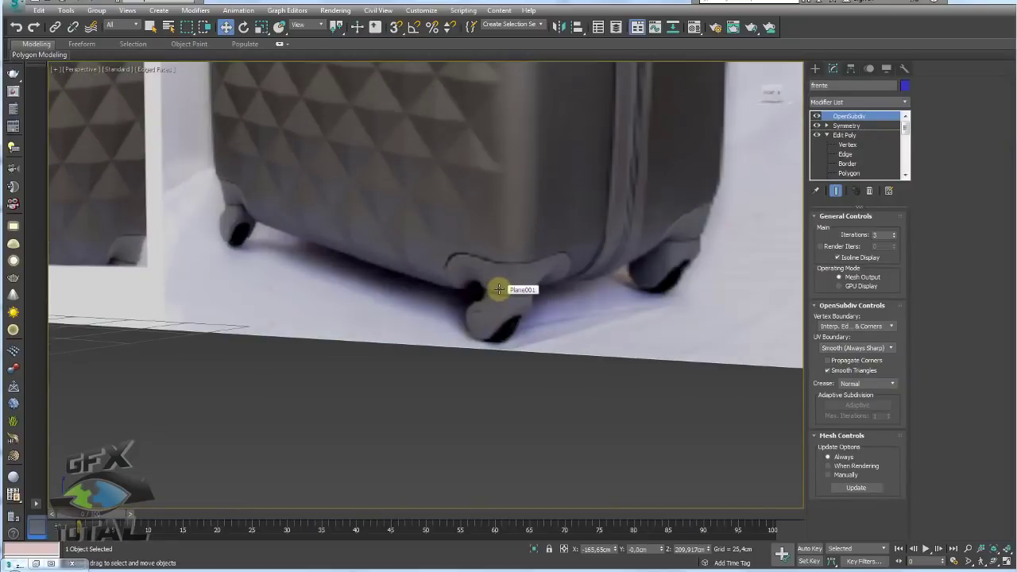
Switch to the Front view and centre the reference suitcase's wheels.
key("f")
scroll(538, 268, "down", 2)
scroll(526, 313, "down", 3)
scroll(498, 279, "down", 1)
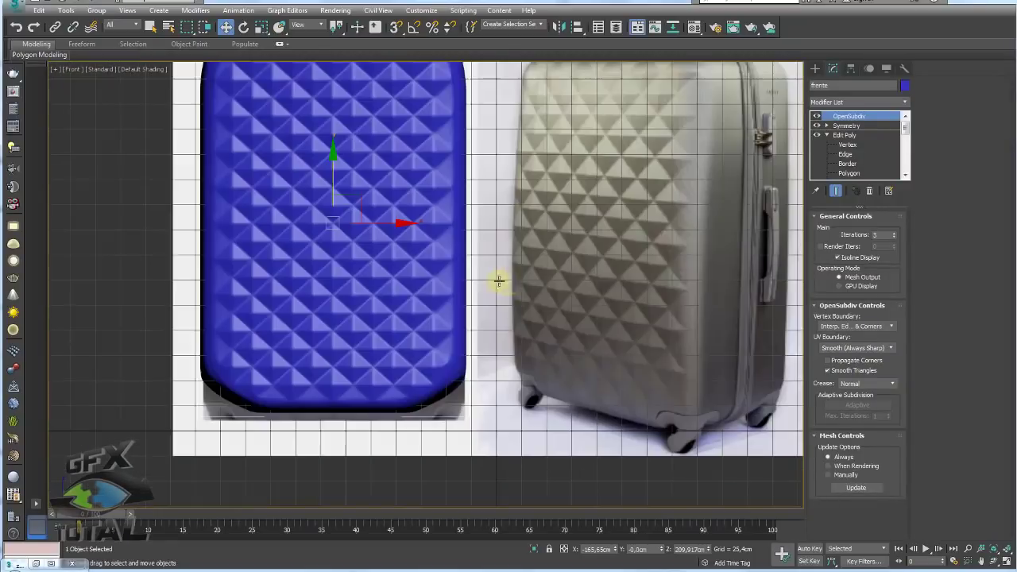
middle_click_drag(498, 280, 418, 175)
scroll(549, 243, "up", 3)
scroll(492, 236, "up", 1)
middle_click_drag(493, 236, 502, 290)
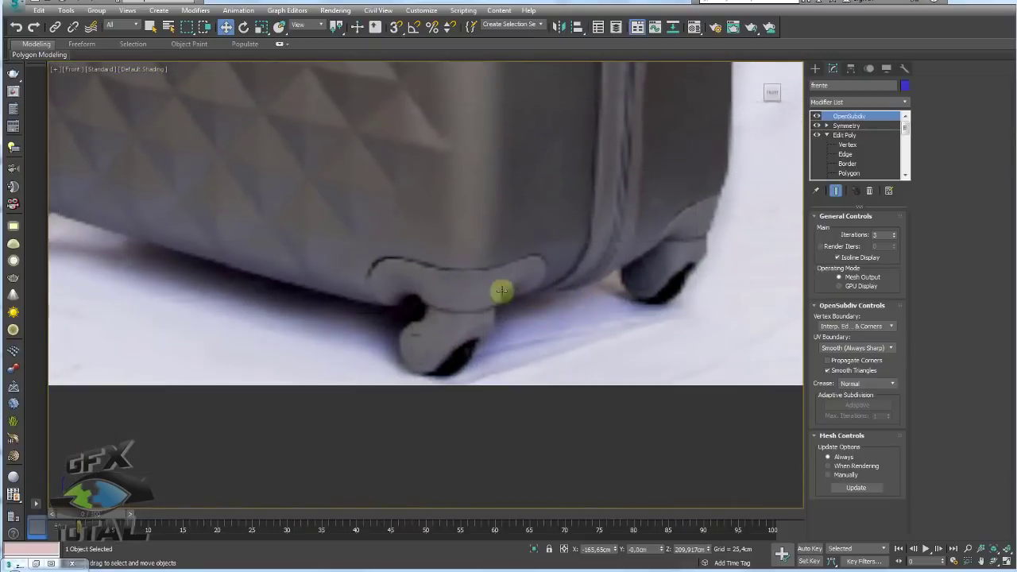
scroll(502, 290, "up", 1)
scroll(465, 291, "up", 2)
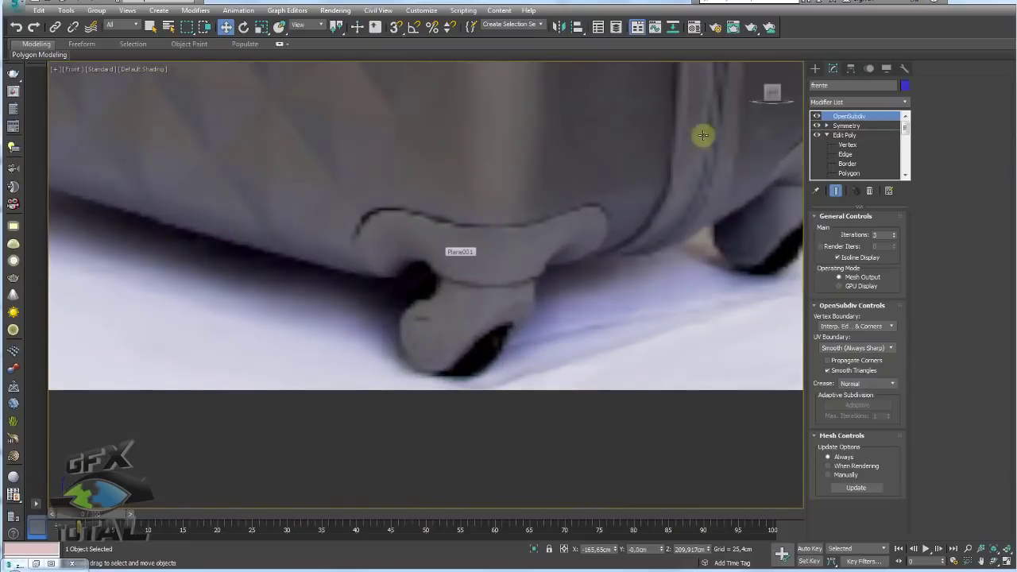
Draw a new box primitive by the reference wheels and frame it in Perspective.
left_click(815, 69)
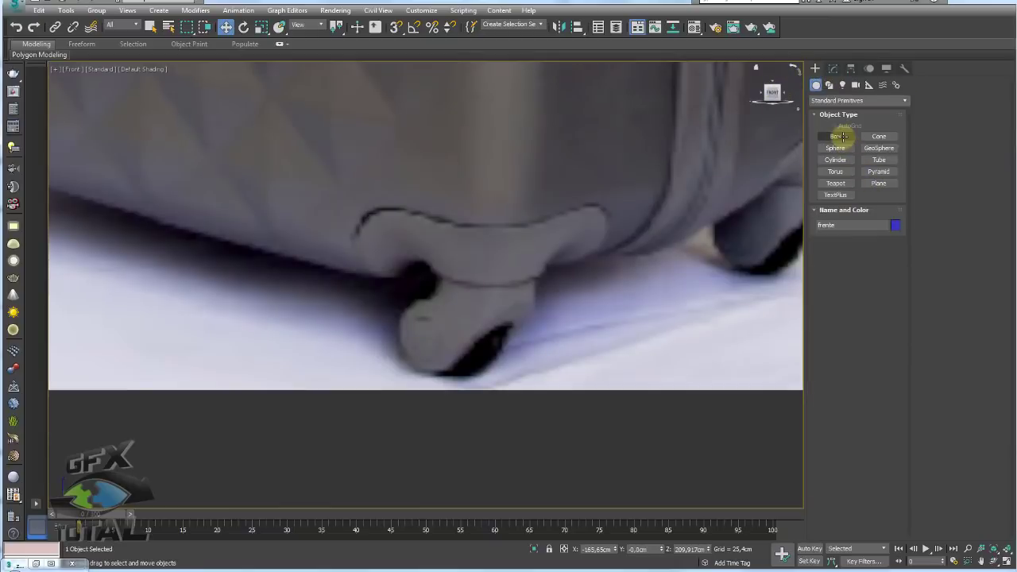
left_click(837, 137)
middle_click_drag(556, 218, 538, 250, "alt")
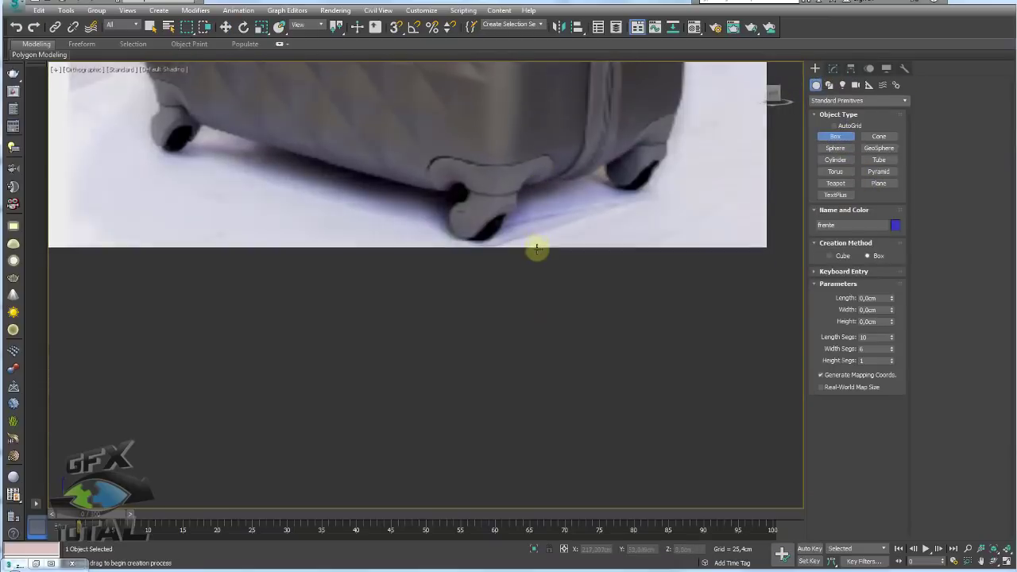
mouse_move(452, 334)
left_mouse_down()
mouse_move(519, 371)
mouse_move(554, 409)
left_mouse_up()
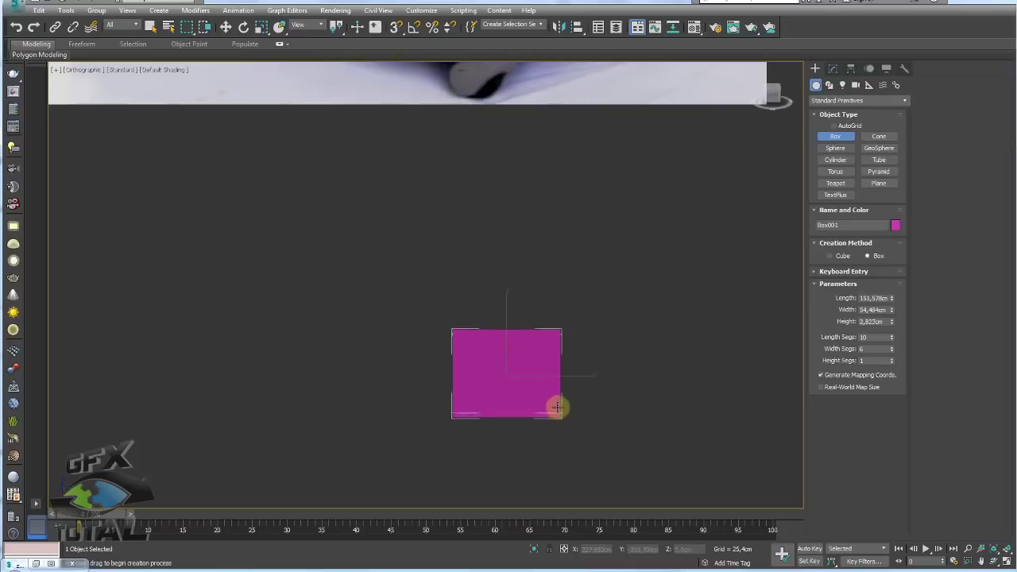
key("z")
left_click(560, 365)
key("w")
key("p")
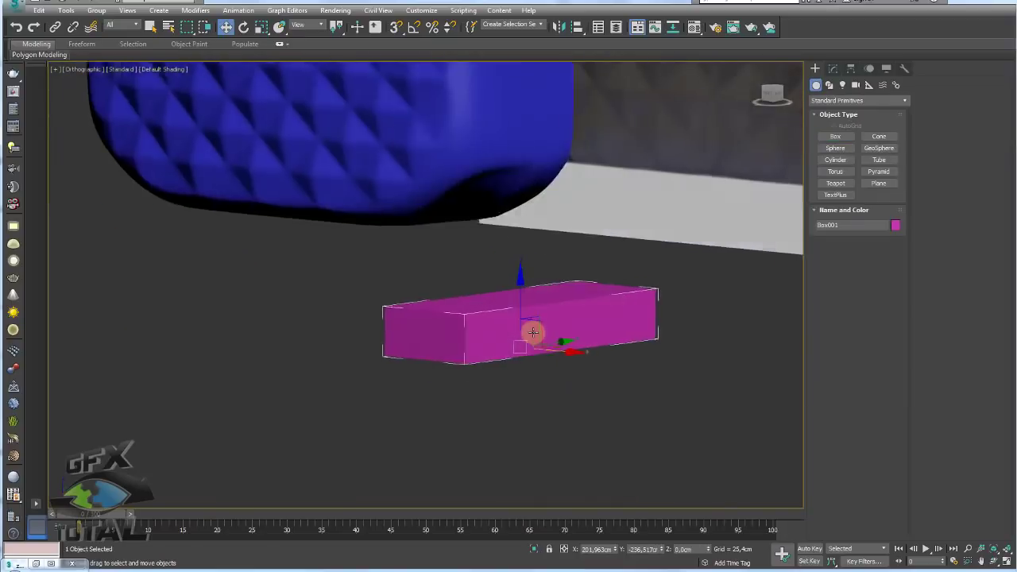
key("z")
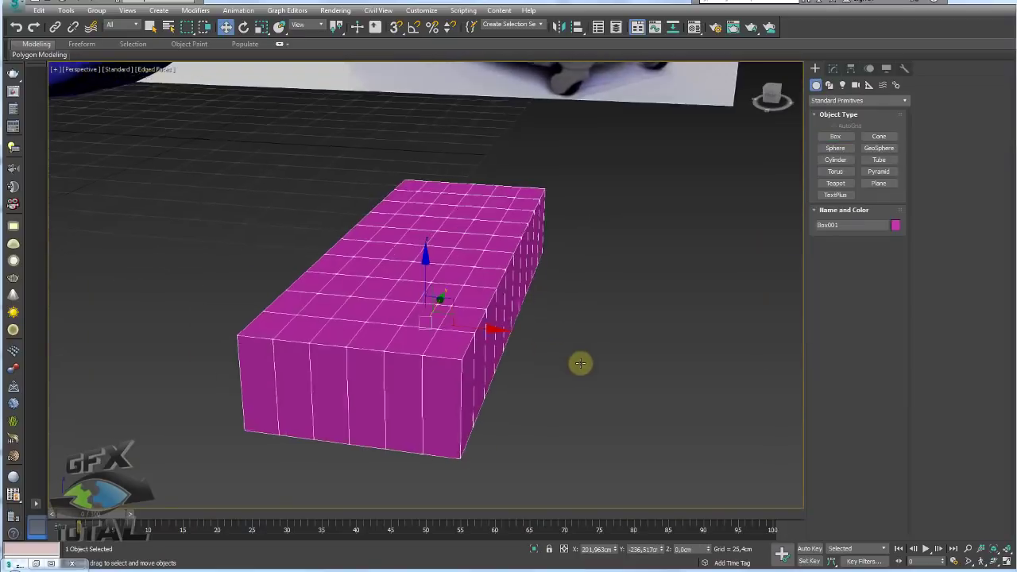
Set the box's Length and Width Segs to 1 and its Length and Width to 100 cm.
left_click(832, 68)
right_click(892, 270)
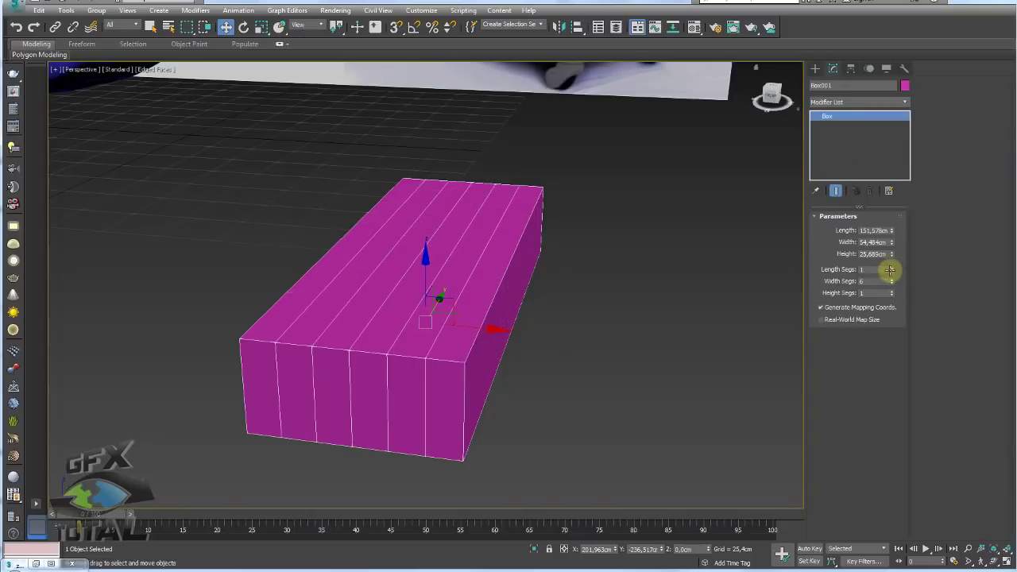
right_click(891, 281)
middle_click_drag(716, 286, 719, 285, "alt")
type("1")
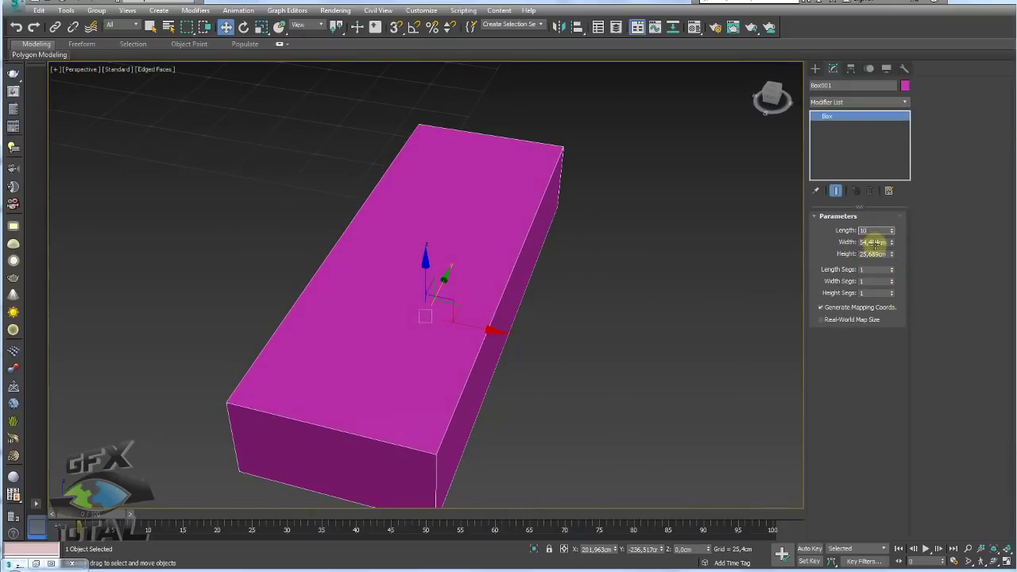
type("0")
key("Tab")
type("100")
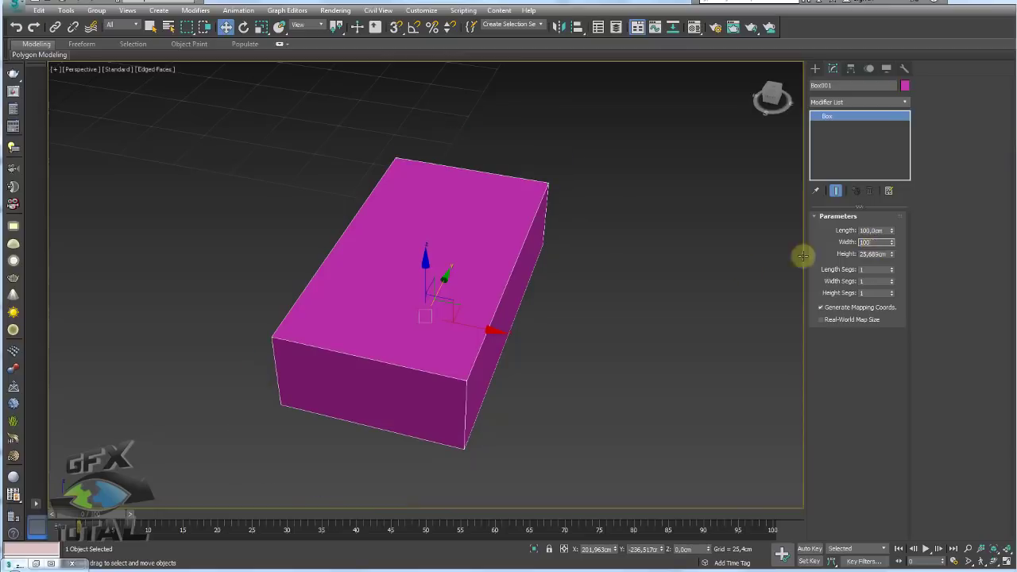
key("Return")
scroll(574, 288, "down", 3)
scroll(572, 279, "up", 3)
mouse_move(572, 279)
middle_mouse_down("alt")
mouse_move(540, 243)
mouse_move(560, 297)
middle_mouse_up("alt")
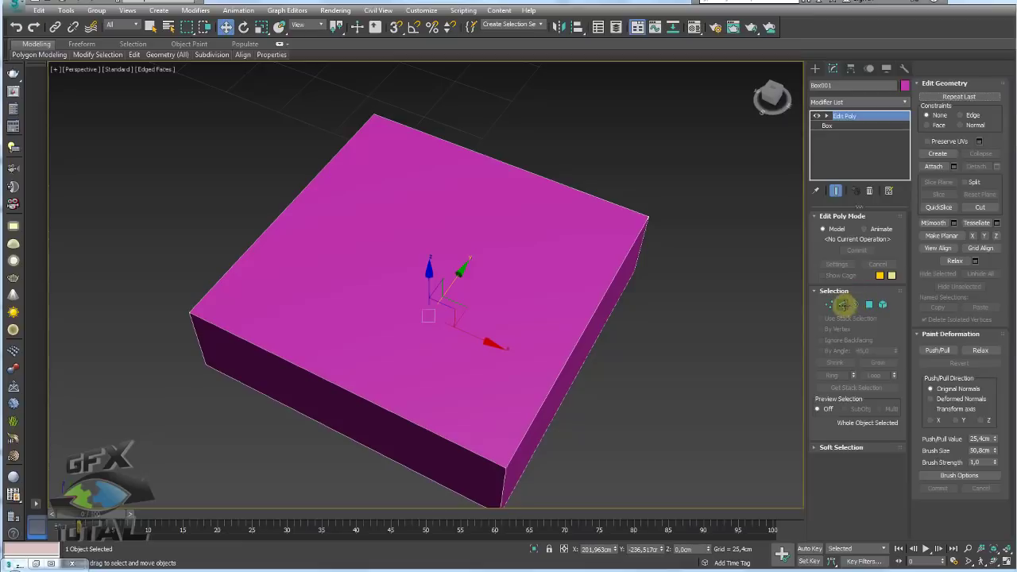
Convert the box to Editable Poly and split it into quarters with two perpendicular middle edges.
left_click(844, 304)
left_click(608, 311)
key("alt+r")
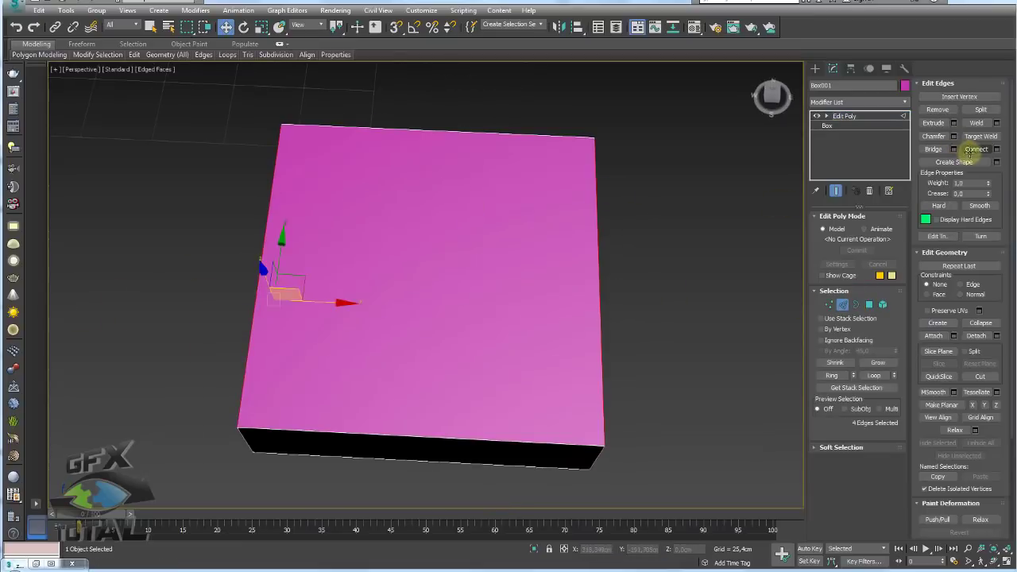
left_click(975, 149)
left_click_drag(413, 118, 427, 501)
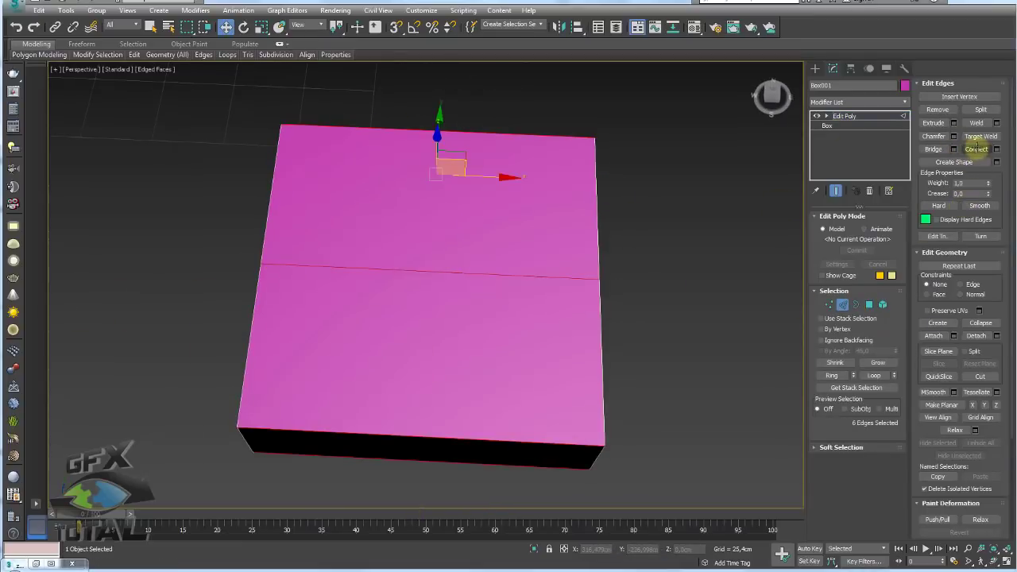
left_click(976, 149)
Delete one quarter of the top face to notch the box into an L-shape.
mouse_move(627, 267)
middle_mouse_down("alt")
mouse_move(540, 220)
mouse_move(580, 249)
mouse_move(651, 263)
middle_mouse_up("alt")
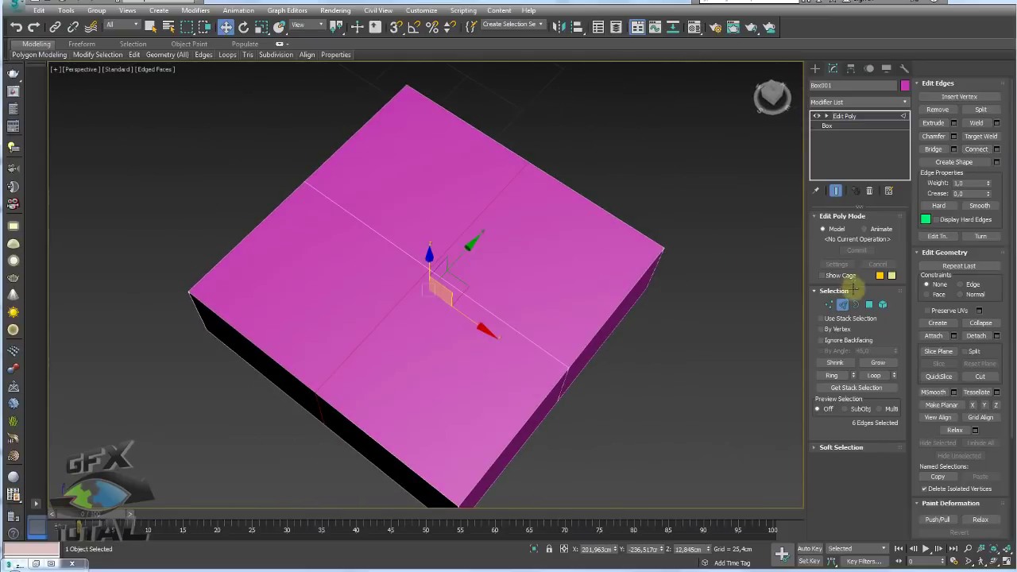
left_click(869, 304)
left_click(394, 169)
key("Delete")
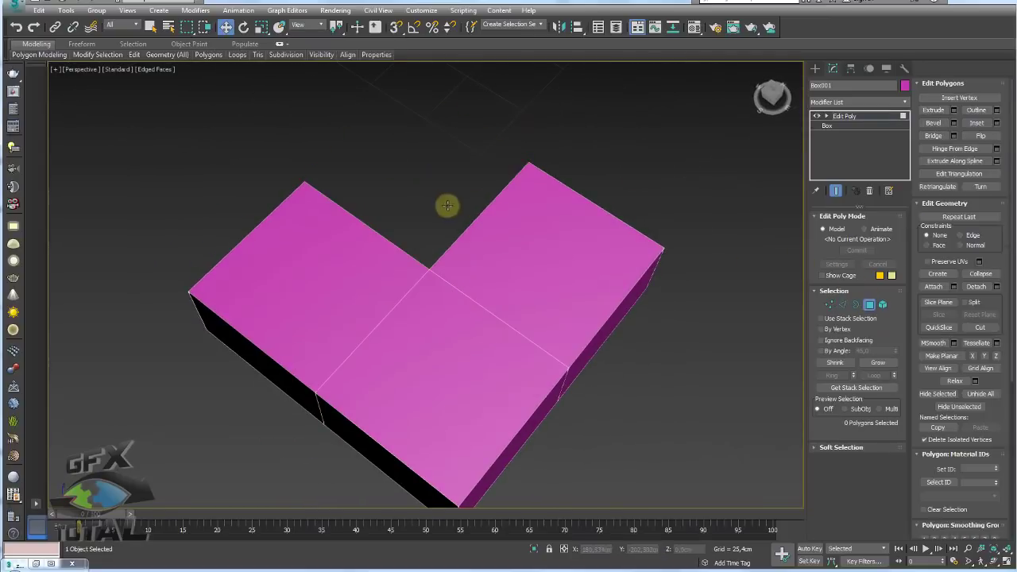
Select the two edges along the notch of the L-shaped block.
mouse_move(536, 206)
middle_mouse_down("alt")
mouse_move(545, 236)
mouse_move(666, 299)
middle_mouse_up("alt")
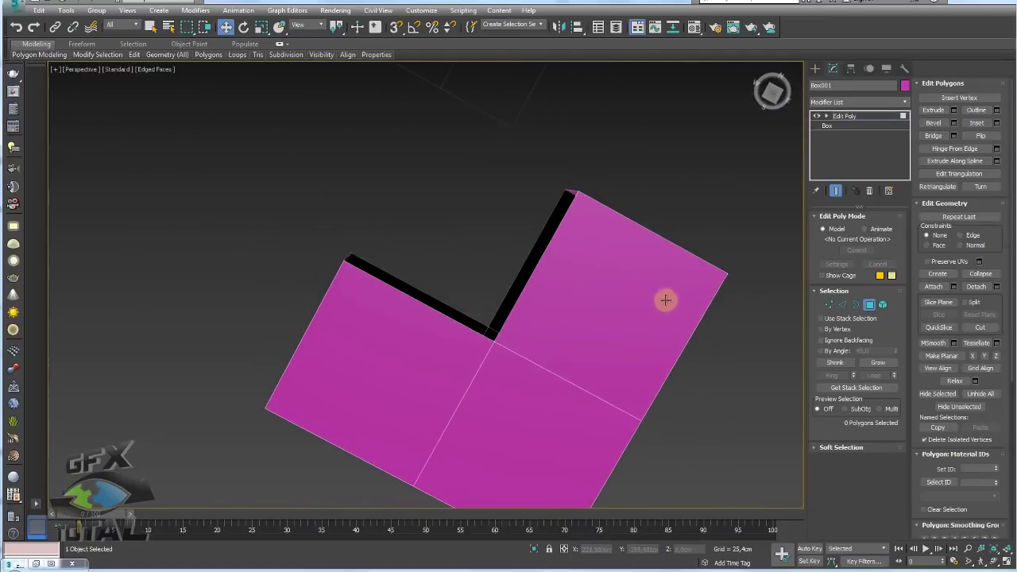
left_click(843, 304)
left_click(548, 271)
left_click(421, 295, "ctrl")
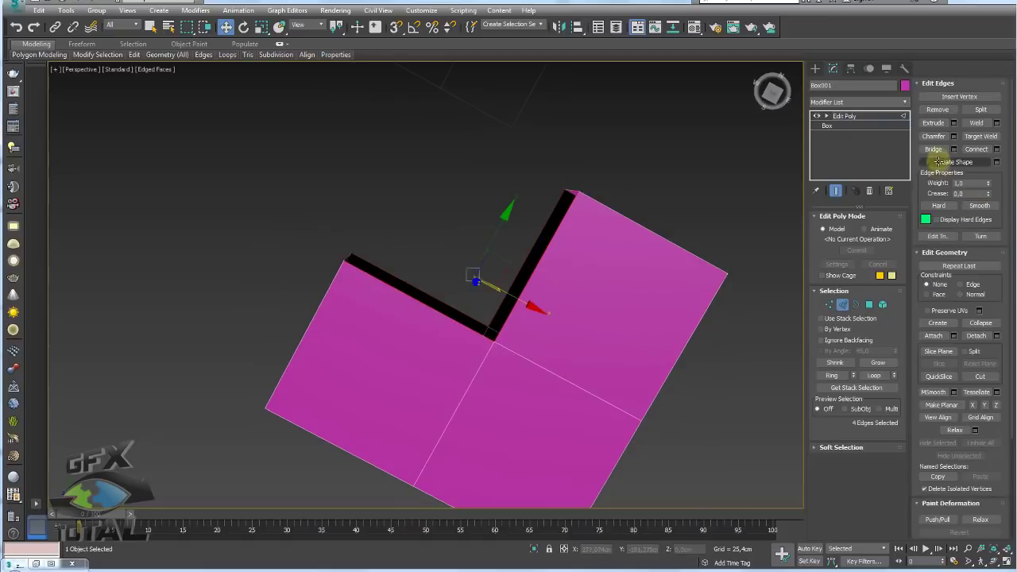
middle_click_drag(776, 175, 526, 359, "alt")
scroll(577, 261, "down", 3)
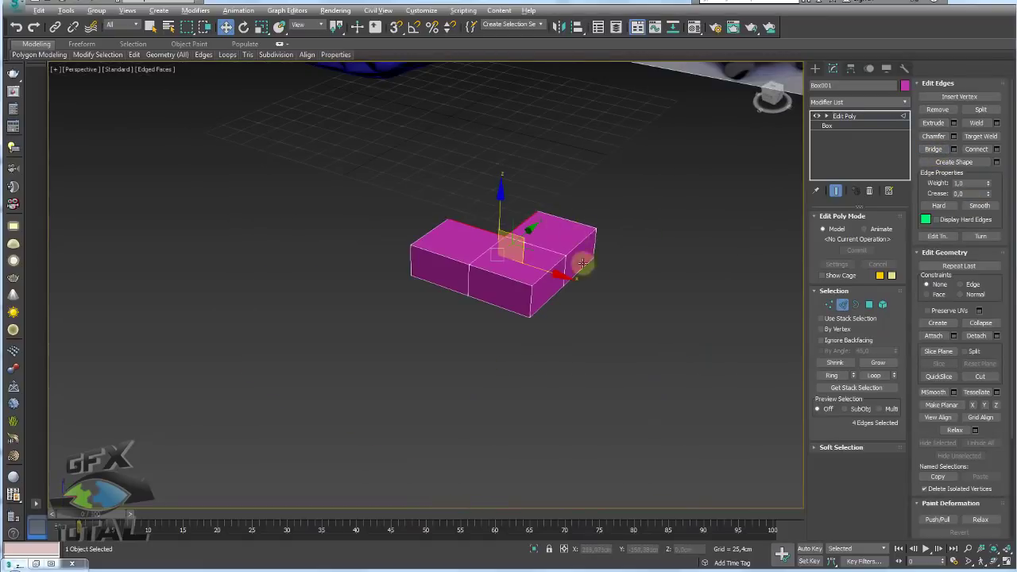
middle_click_drag(577, 261, 574, 272, "alt")
scroll(622, 369, "up", 3)
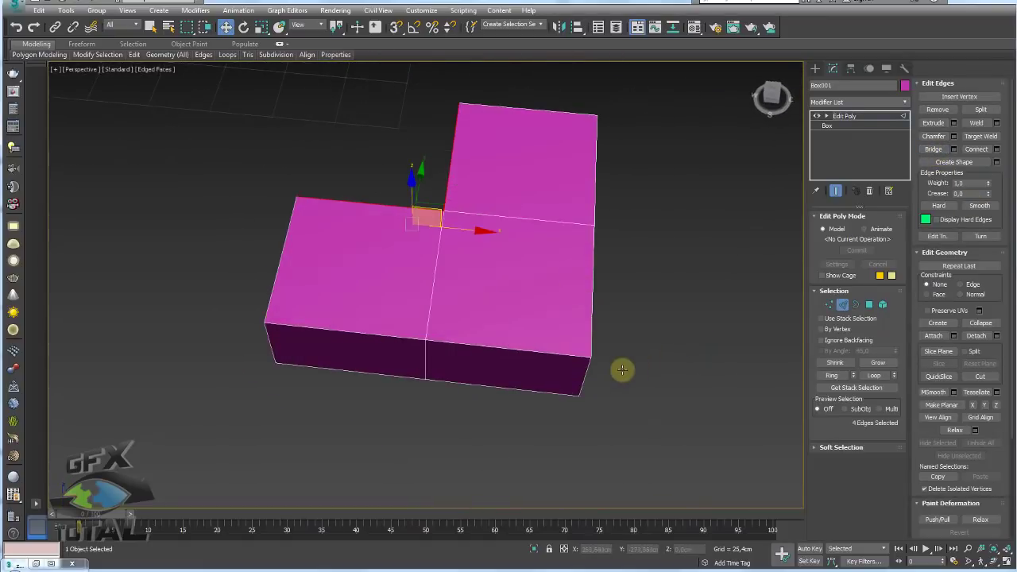
Insert two connecting edge loops across the L-shaped block.
left_click(496, 348)
mouse_move(760, 345)
middle_mouse_down("alt")
mouse_move(538, 286)
mouse_move(602, 331)
mouse_move(737, 317)
middle_mouse_up("alt")
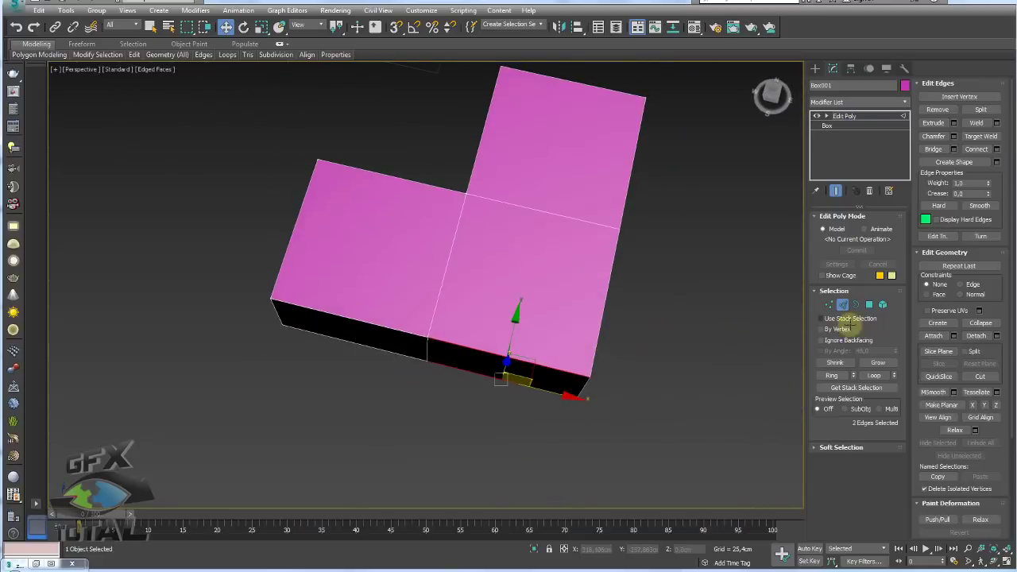
left_click(832, 375)
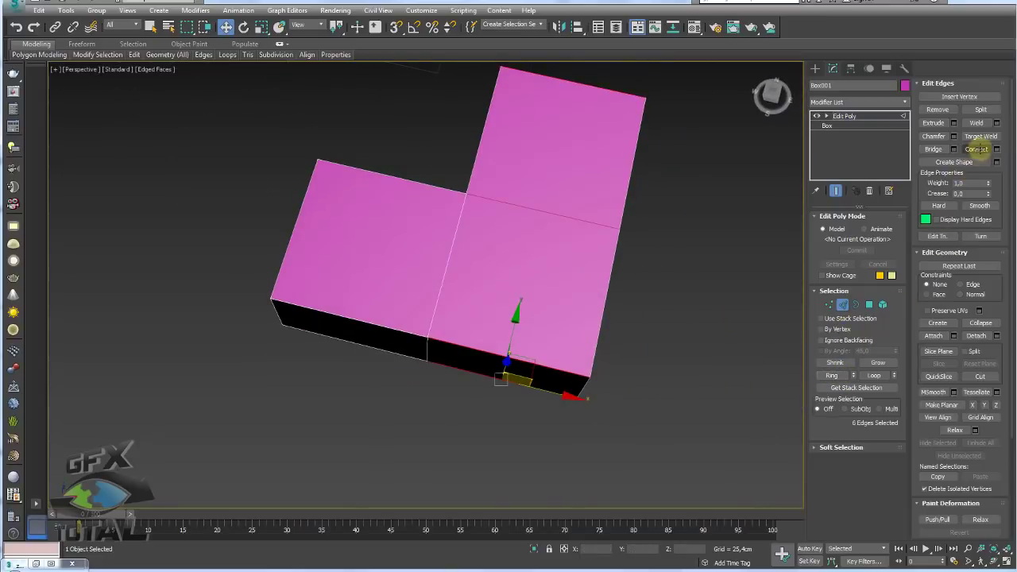
left_click(976, 149)
left_click(832, 375)
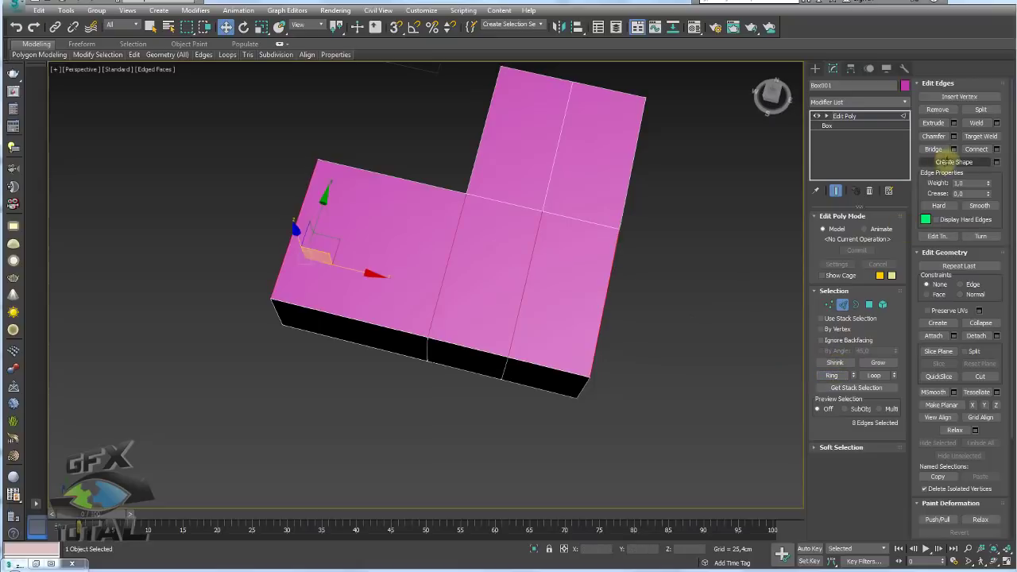
left_click(965, 149)
Join the two inner-corner vertices with a diagonal edge.
middle_click_drag(689, 273, 650, 306, "alt")
left_click(829, 304)
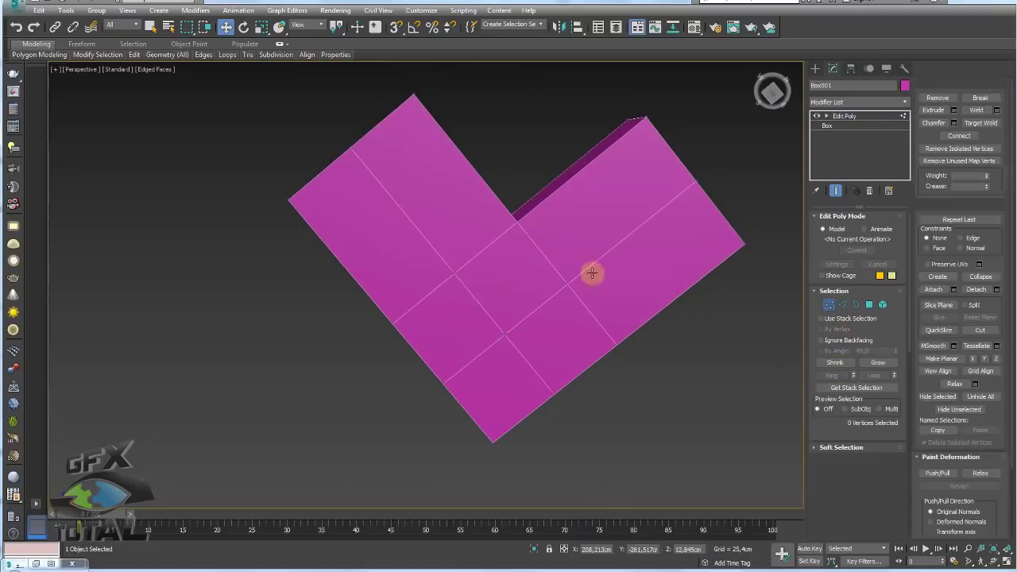
mouse_move(482, 195)
left_mouse_down()
mouse_move(529, 314)
mouse_move(499, 368)
left_mouse_up()
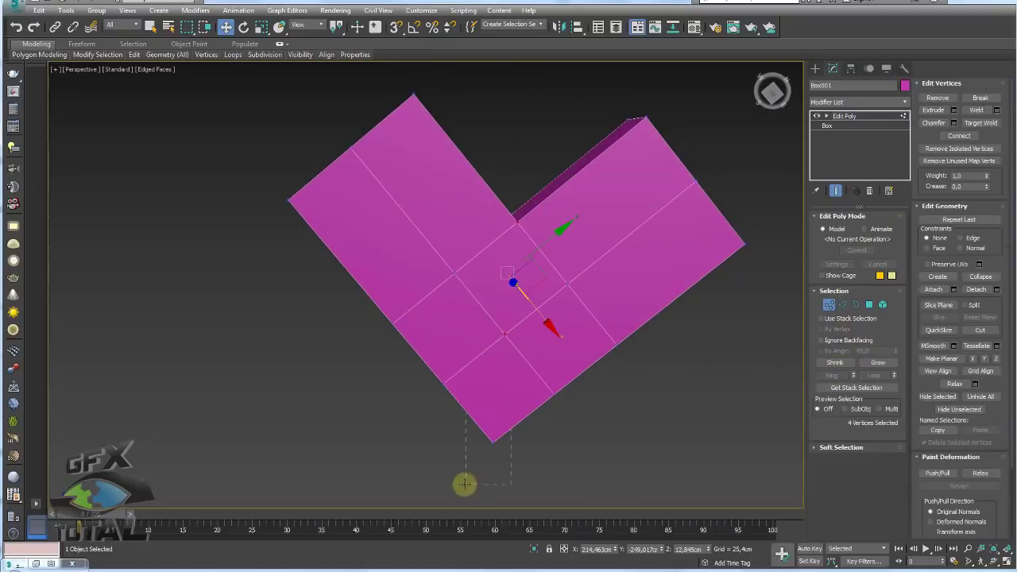
left_click(959, 136)
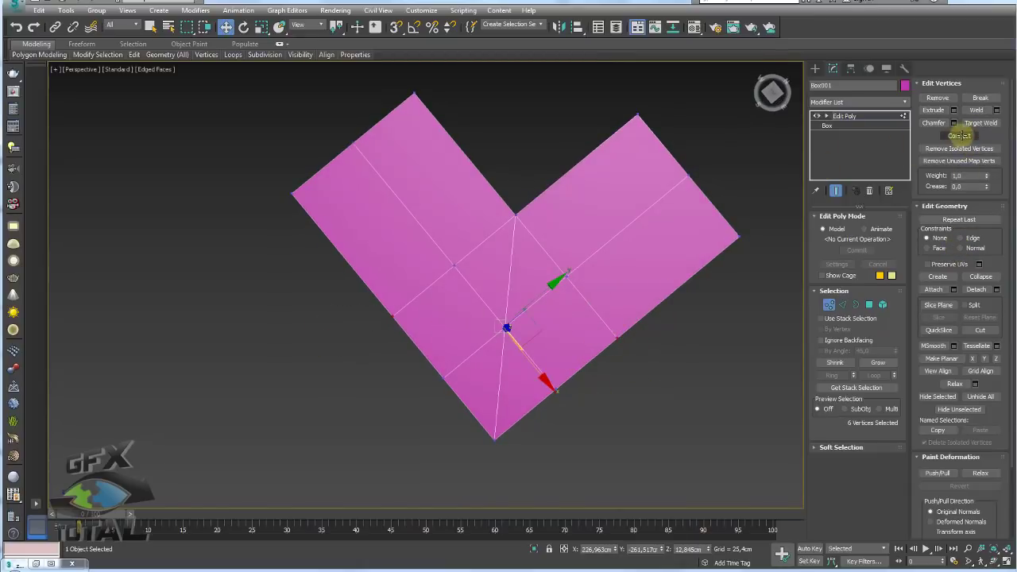
Check all 24 faces of the base, then select its bottom corner vertex.
mouse_move(583, 421)
middle_mouse_down("alt")
mouse_move(591, 318)
mouse_move(592, 379)
mouse_move(585, 287)
middle_mouse_up("alt")
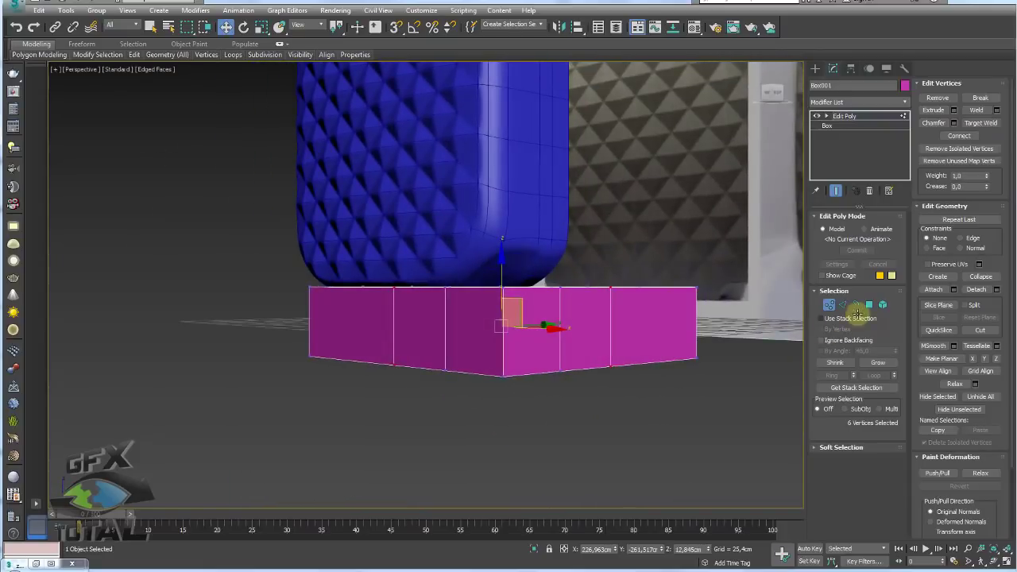
left_click(869, 305)
left_click_drag(734, 404, 241, 315)
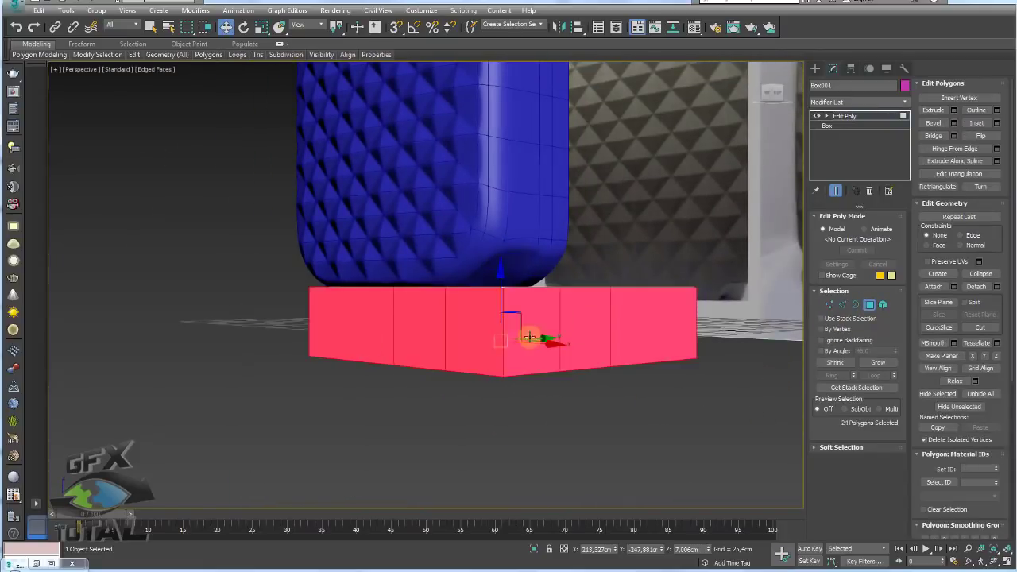
key("ctrl+d")
mouse_move(495, 336)
middle_mouse_down("alt")
mouse_move(518, 295)
mouse_move(534, 396)
mouse_move(524, 306)
middle_mouse_up("alt")
left_click(826, 304)
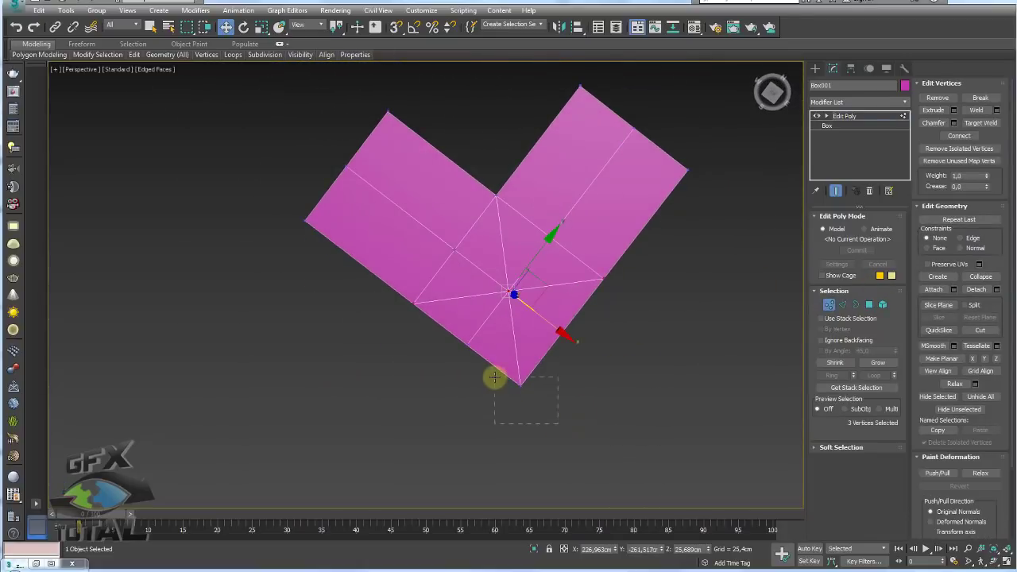
left_click_drag(557, 423, 494, 378)
In Top view, pull the bottom corner vertex up and to the left.
key("t")
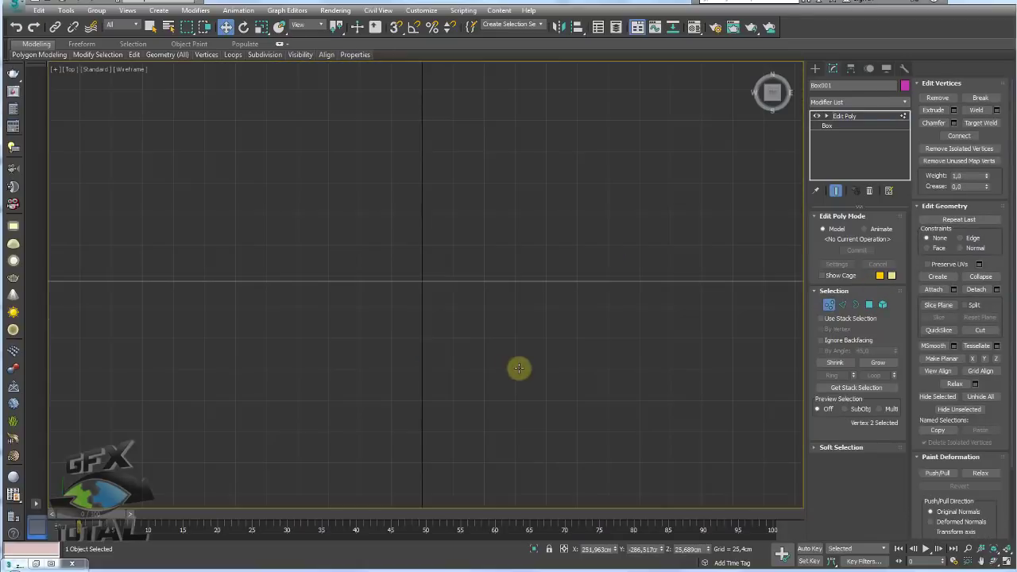
key("z")
scroll(445, 263, "up", 3)
scroll(438, 261, "up", 3)
scroll(477, 294, "up", 2)
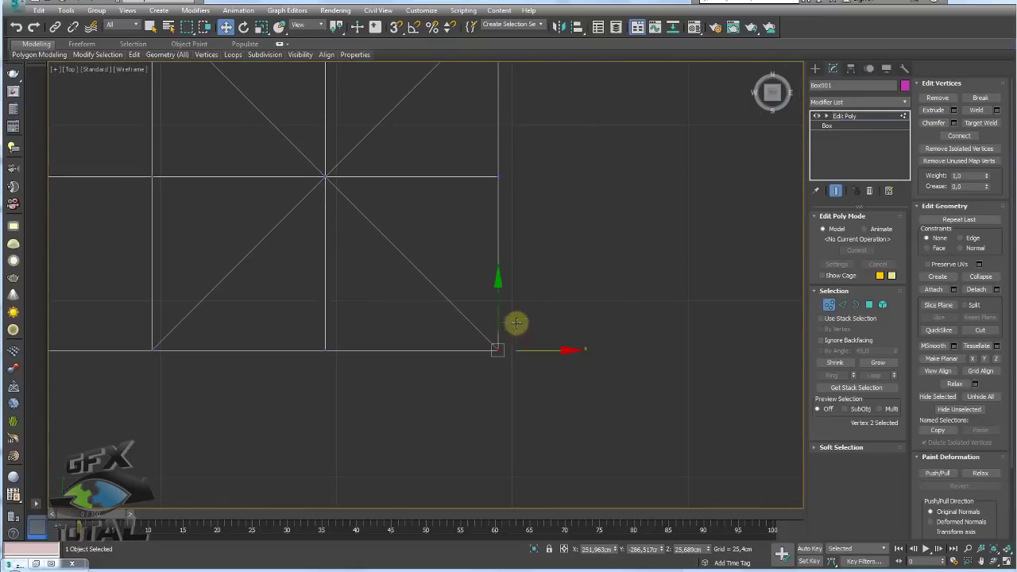
left_click_drag(516, 326, 470, 269)
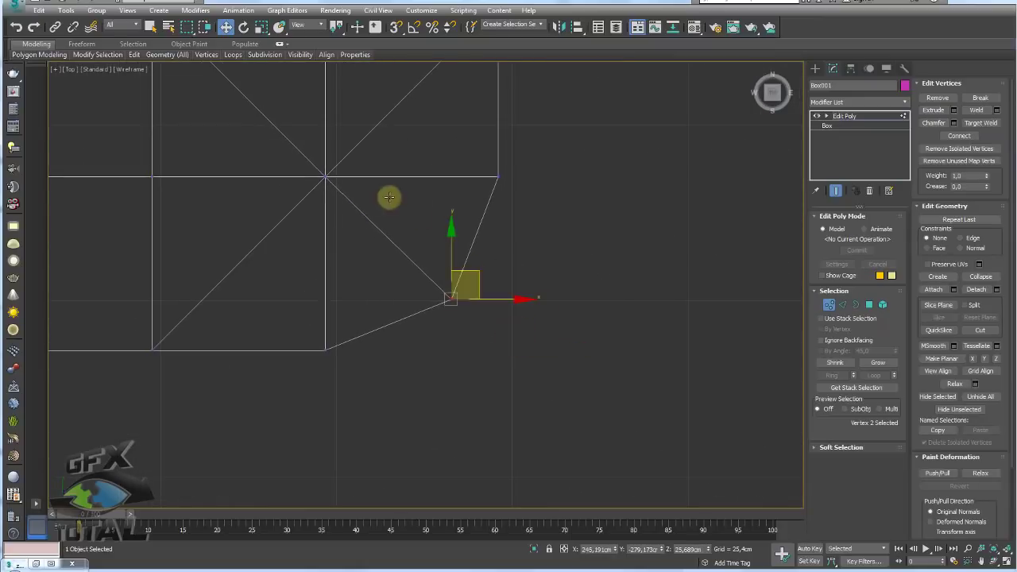
scroll(464, 262, "down", 3)
scroll(423, 284, "up", 1)
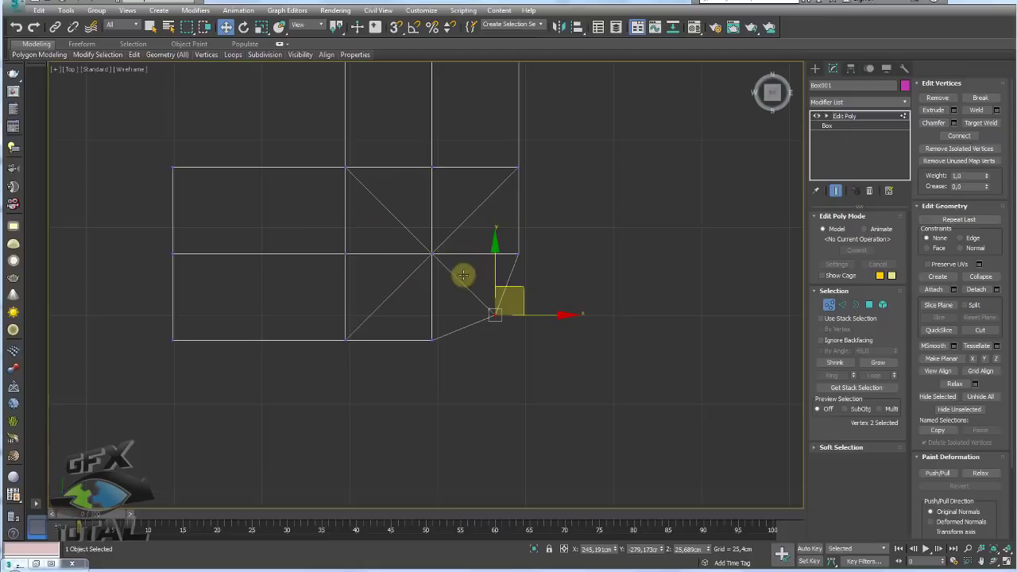
Scale the two vertices beside the corner apart diagonally.
left_click(431, 340)
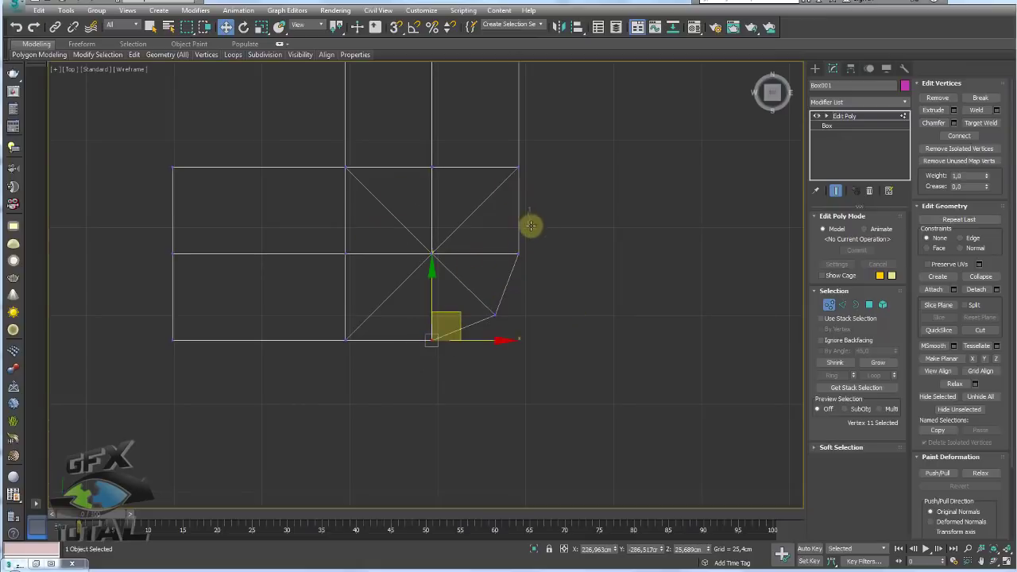
left_click(519, 255, "ctrl")
key("e")
left_click_drag(500, 277, 483, 277)
key("w")
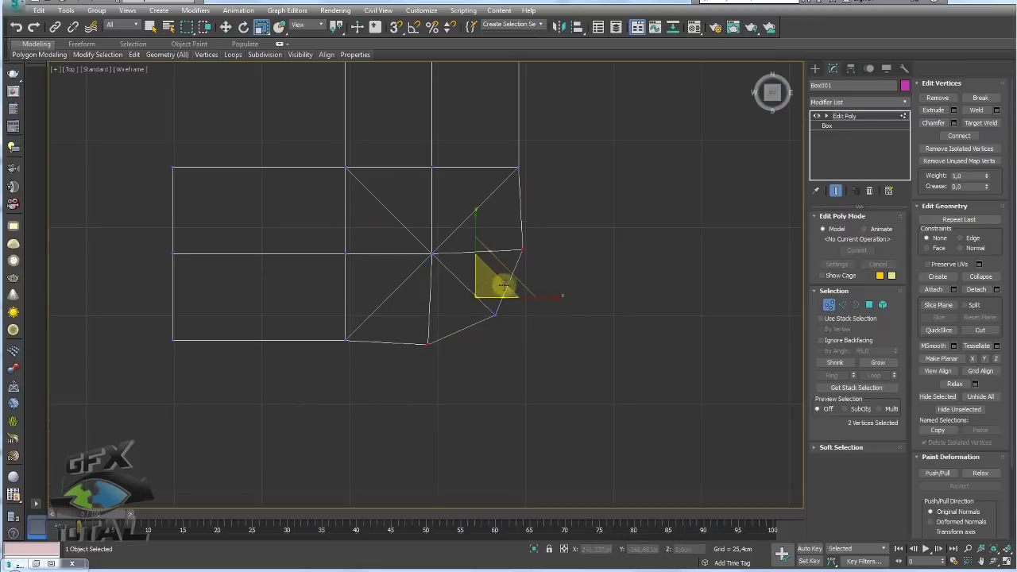
Chamfer the centre vertex into an octagon and scale it up.
scroll(493, 278, "up", 2)
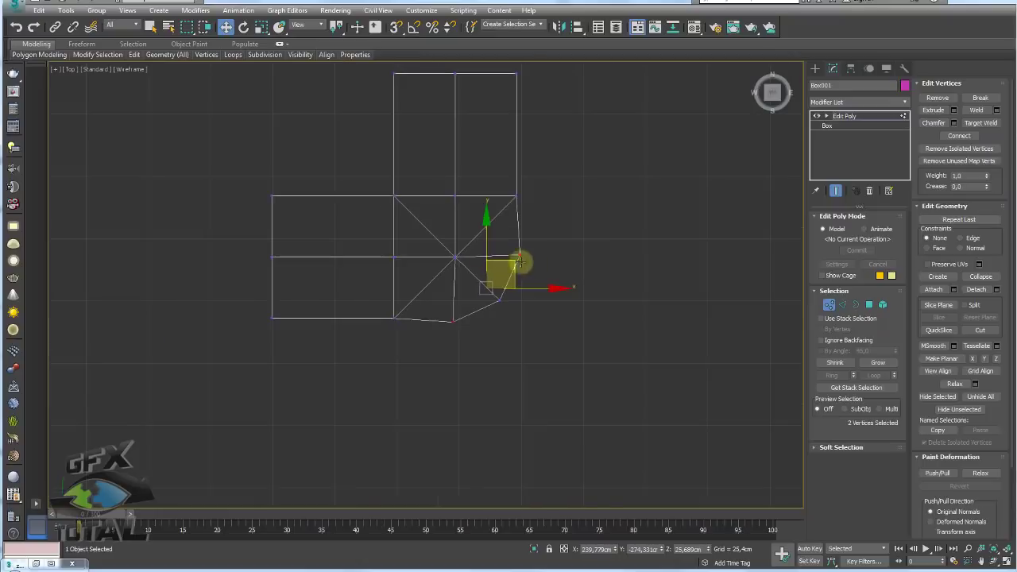
left_click(444, 262)
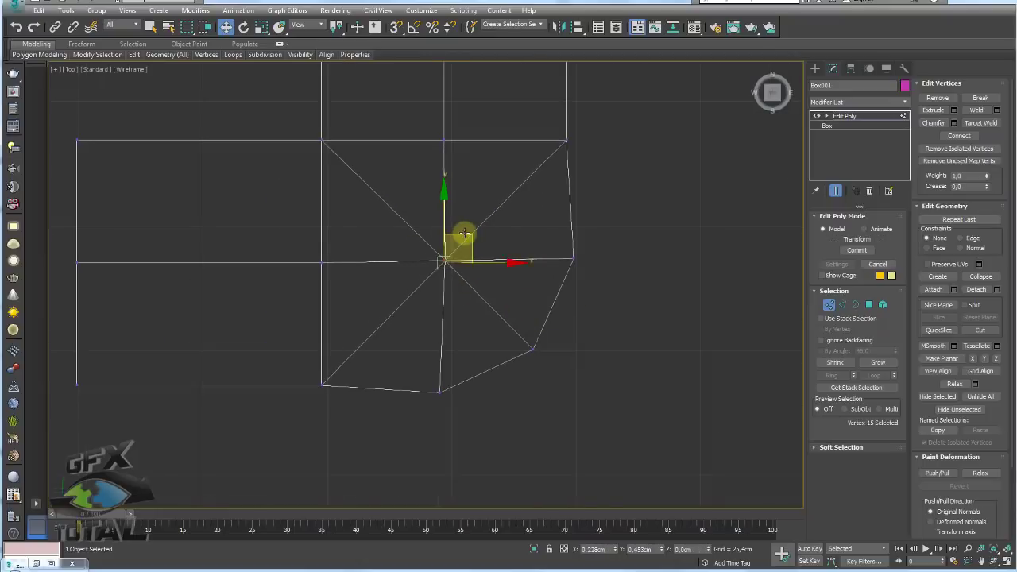
left_click(954, 121)
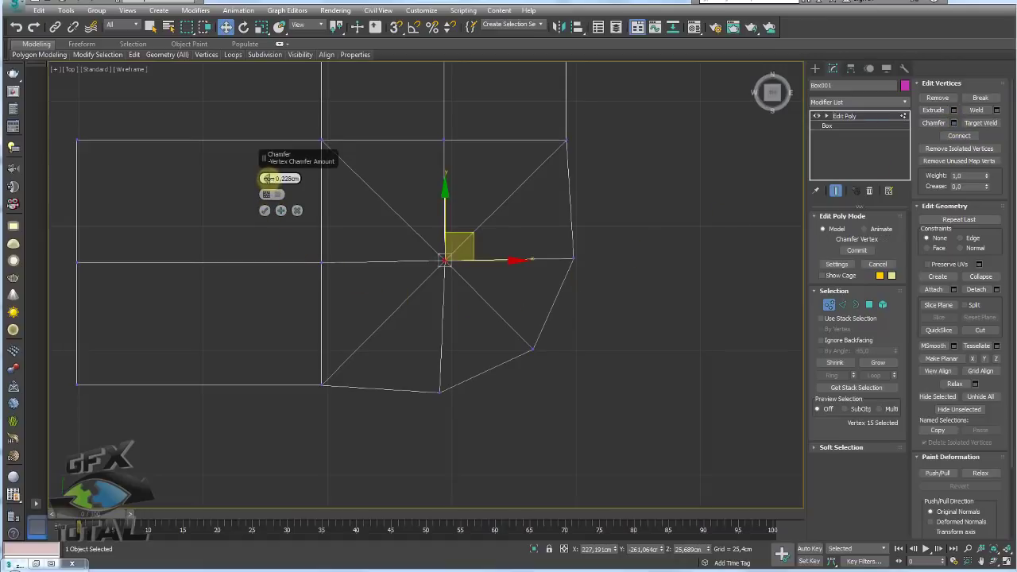
left_click_drag(278, 176, 278, 159)
left_click(264, 211)
key("r")
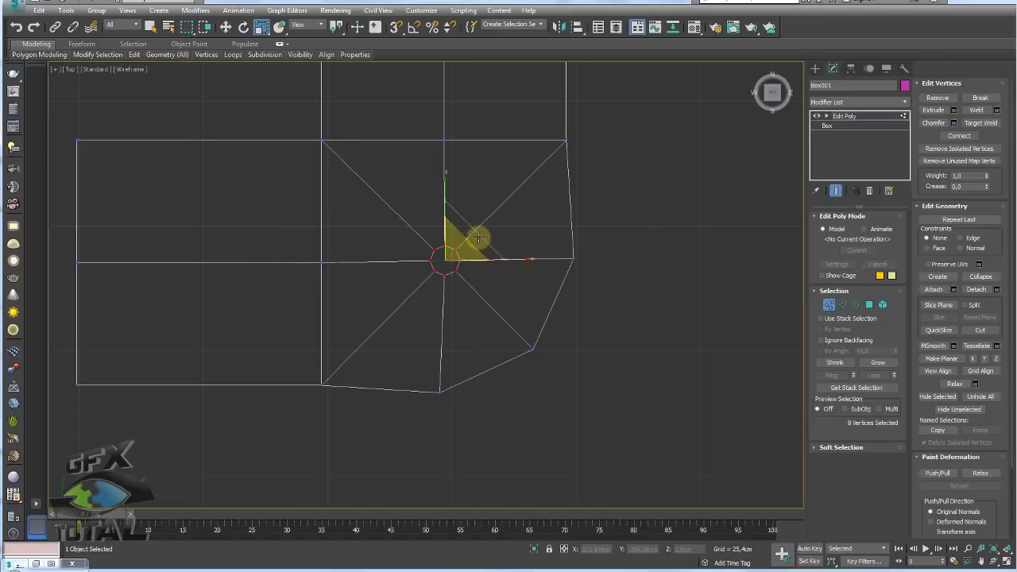
left_click_drag(515, 184, 659, 469)
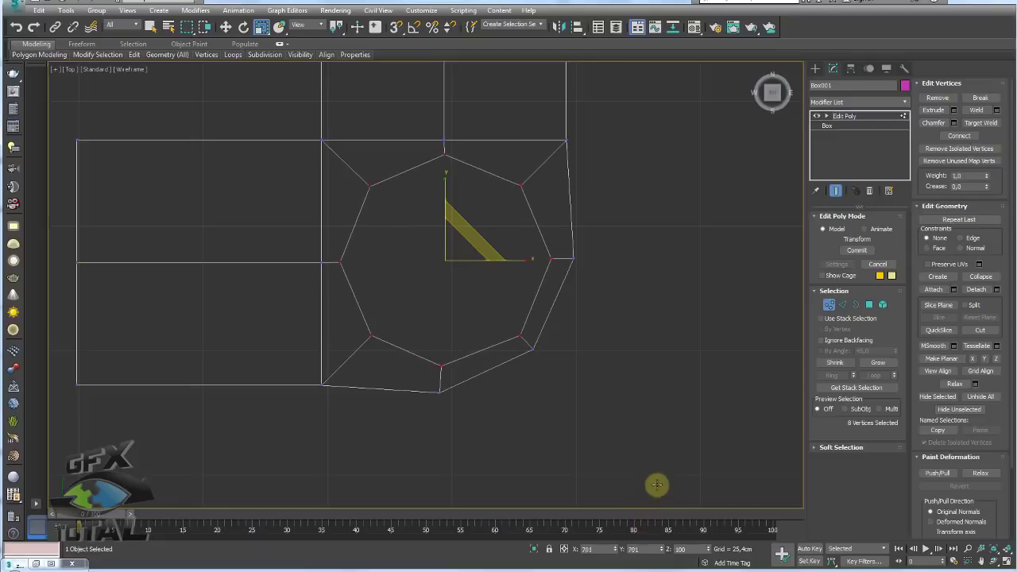
Lower the octagon's vertices and delete its centre face to leave a hole.
key("p")
middle_click_drag(625, 416, 575, 234, "alt")
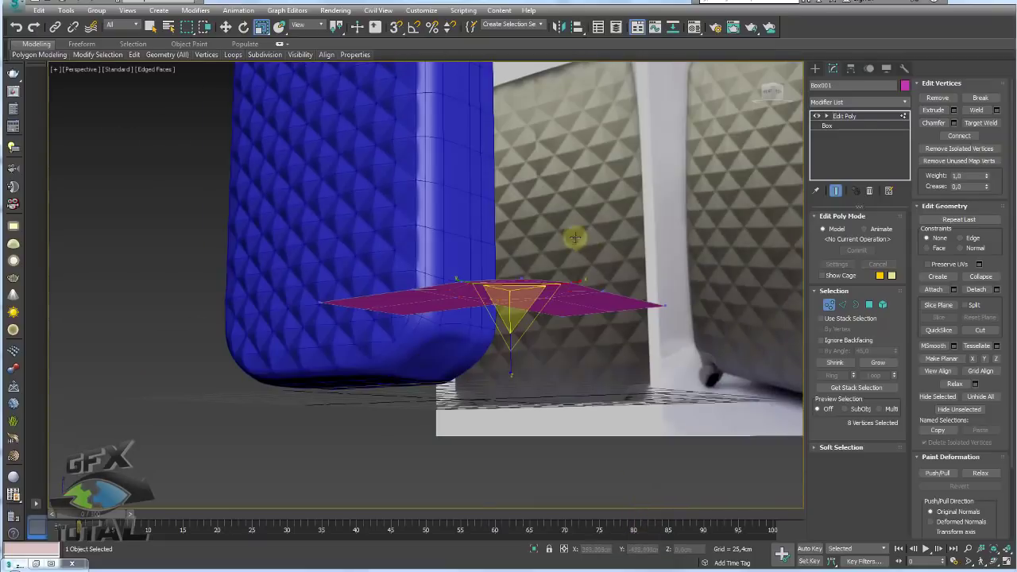
key("w")
left_click_drag(509, 247, 510, 262)
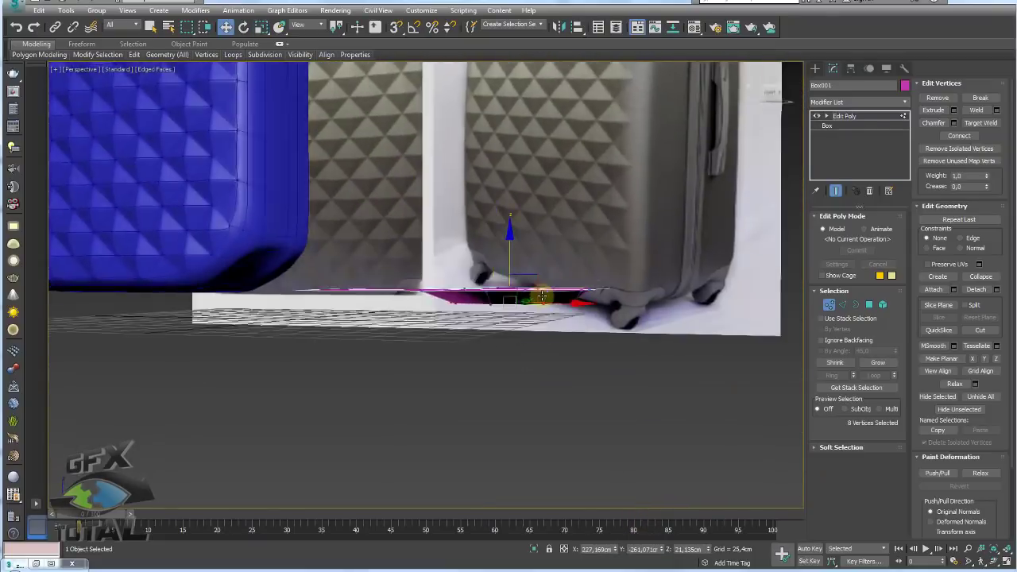
mouse_move(511, 262)
middle_mouse_down("alt")
mouse_move(530, 298)
mouse_move(620, 318)
mouse_move(640, 291)
mouse_move(556, 289)
middle_mouse_up("alt")
left_click(869, 304)
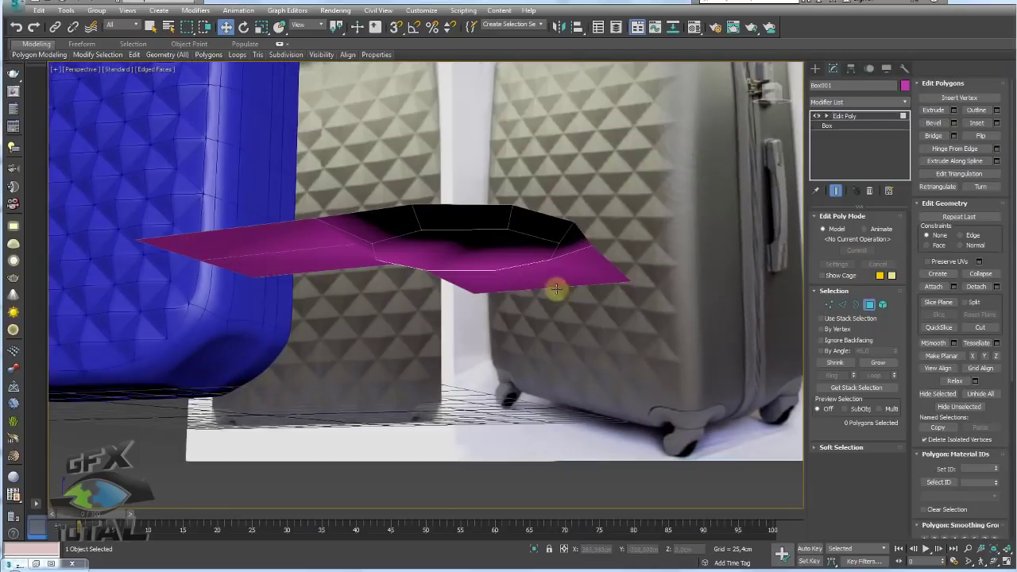
left_click(477, 243)
key("Delete")
Extrude the hole's border downward into a tall octagonal wall.
left_click(856, 304)
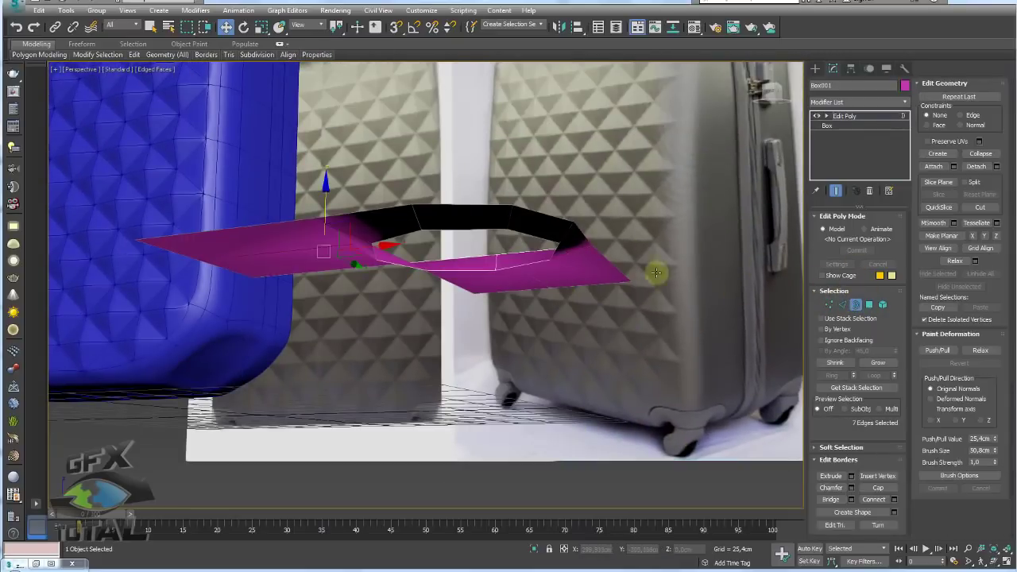
left_click(552, 233)
left_click_drag(464, 208, 460, 225, "shift")
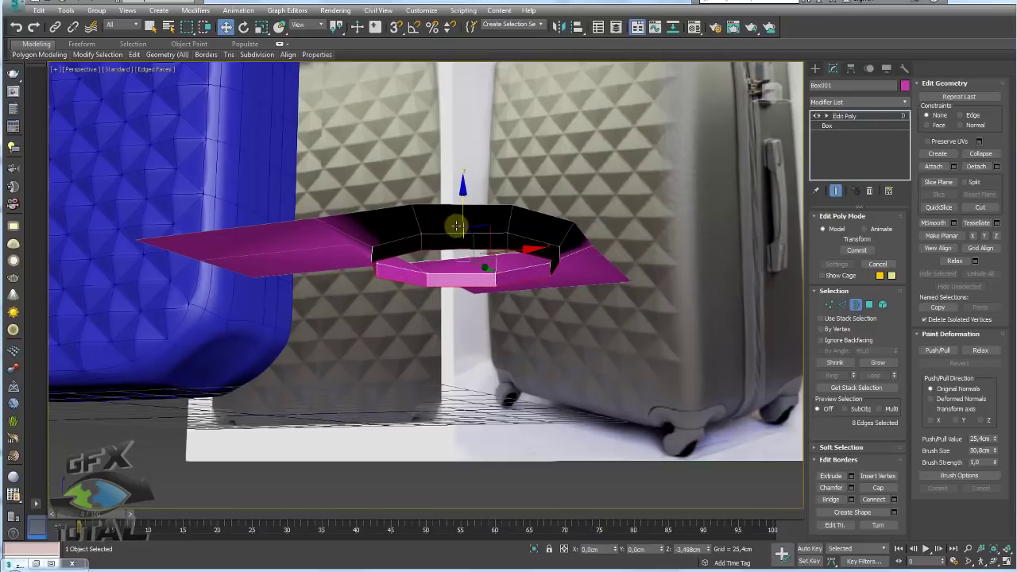
key("r")
key("w")
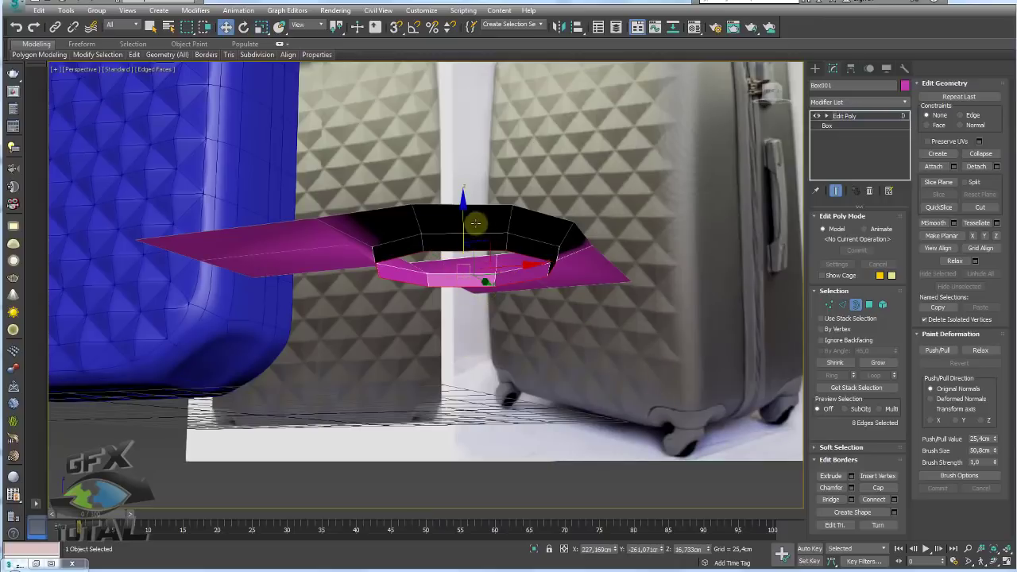
left_click_drag(463, 227, 462, 366, "shift")
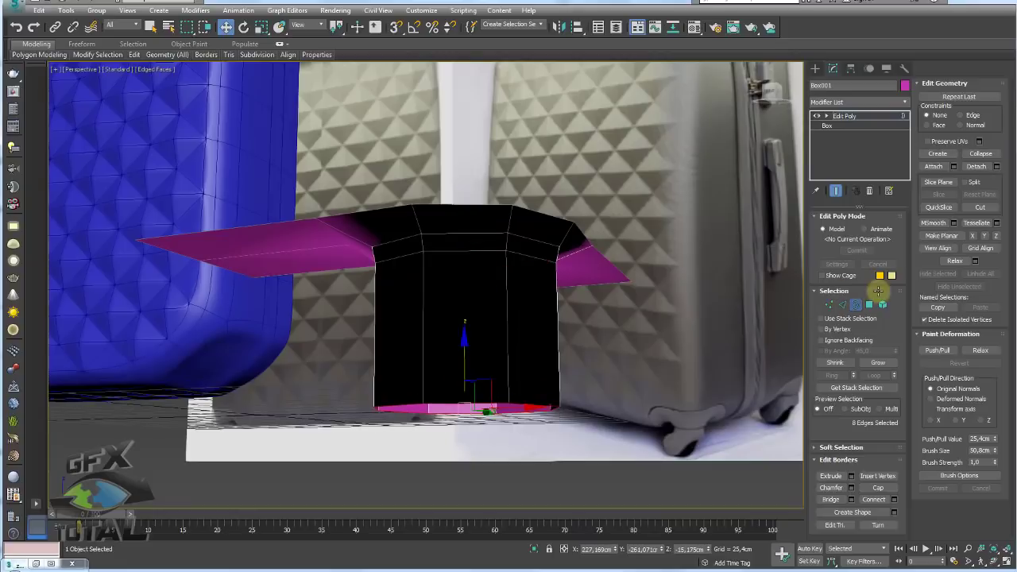
Select the extruded shape's polygons and get a closer view of the housing.
left_click(868, 304)
scroll(583, 329, "down", 3)
scroll(604, 299, "down", 3)
left_click_drag(669, 374, 379, 185)
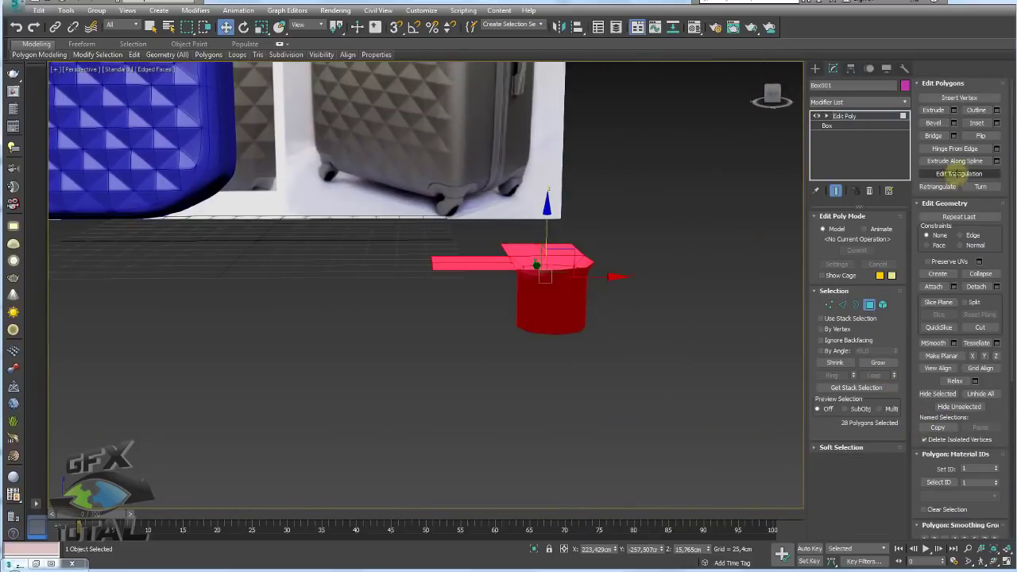
mouse_move(588, 318)
middle_mouse_down("alt")
mouse_move(545, 265)
mouse_move(575, 283)
middle_mouse_up("alt")
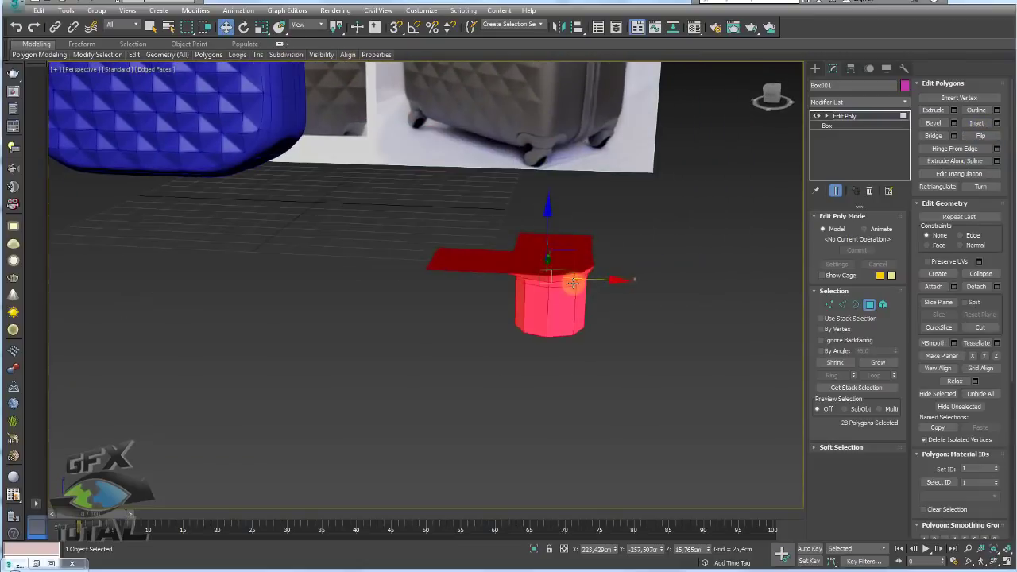
left_click(856, 304)
mouse_move(612, 215)
middle_mouse_down("alt")
mouse_move(572, 277)
mouse_move(392, 328)
mouse_move(398, 300)
mouse_move(608, 347)
middle_mouse_up("alt")
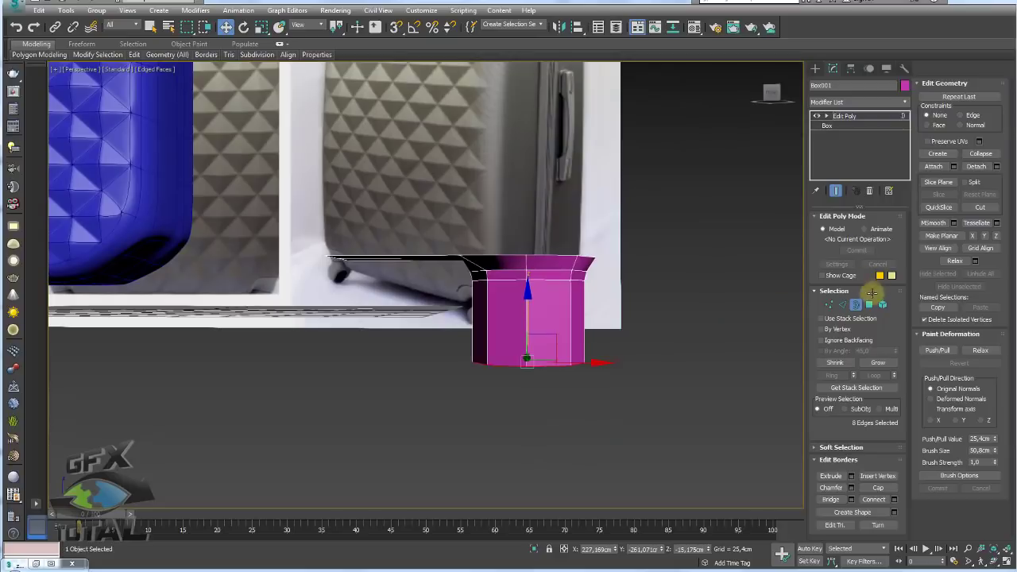
Detach the wall's eight side faces as Object001 and select the new object.
left_click(869, 306)
left_click_drag(636, 436, 370, 347)
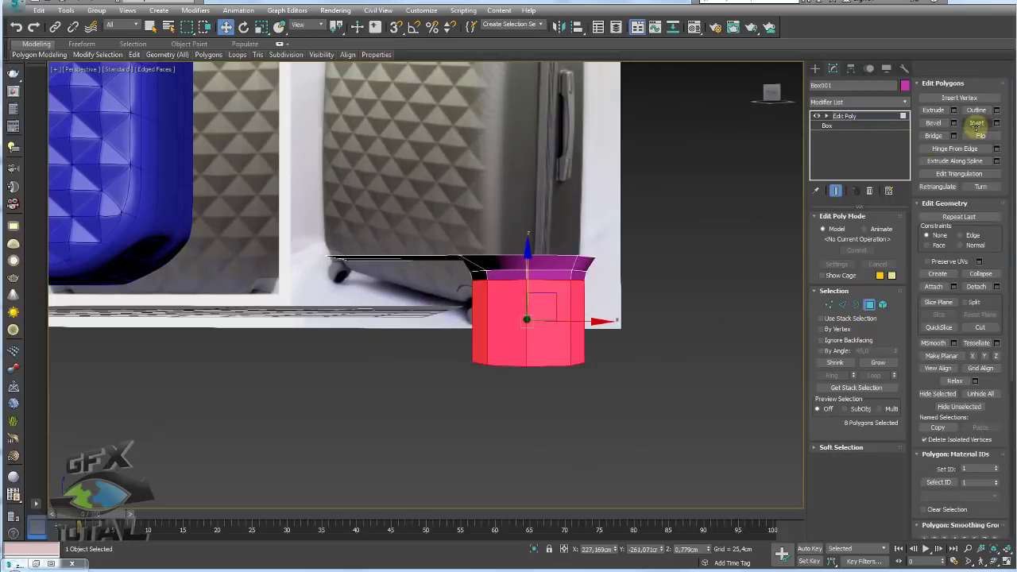
left_click(996, 286)
left_click(539, 231)
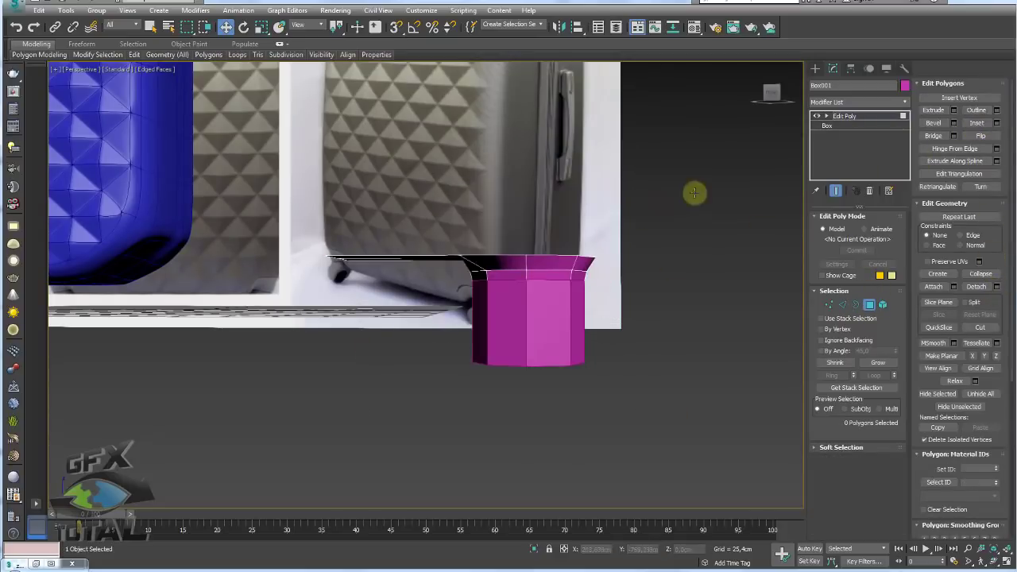
left_click(848, 117)
left_click(545, 336)
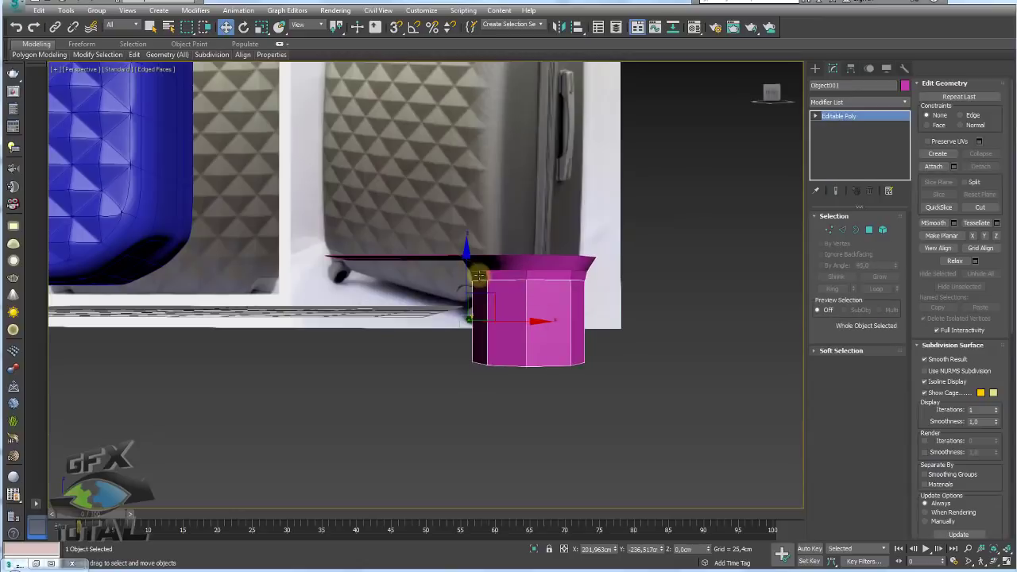
middle_click_drag(464, 281, 481, 306, "alt")
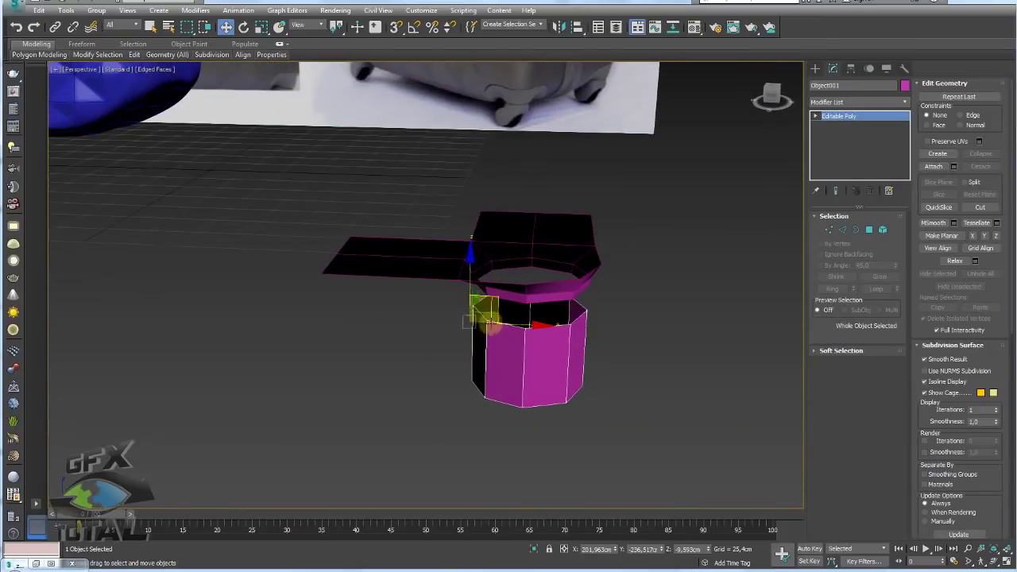
left_click(814, 68)
Draw a torus in Front view below the housing and raise its Radius 2.
middle_click_drag(700, 220, 628, 218)
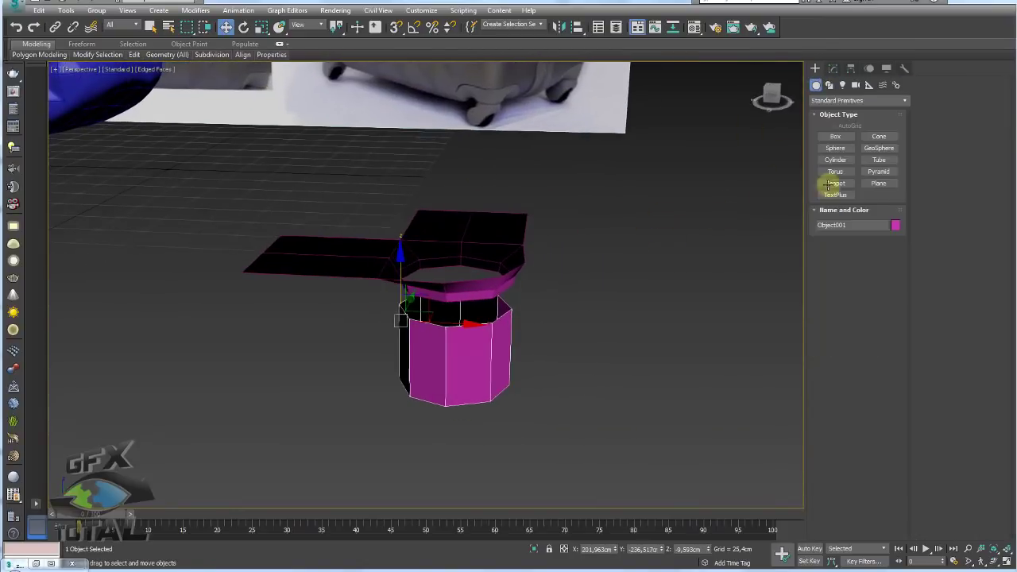
left_click(835, 171)
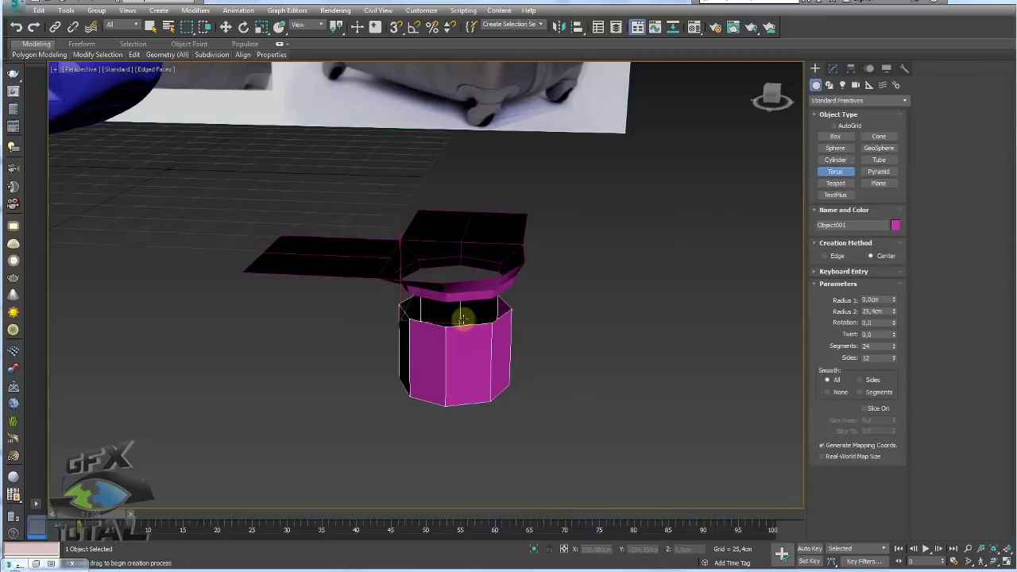
key("f")
scroll(553, 302, "up", 3)
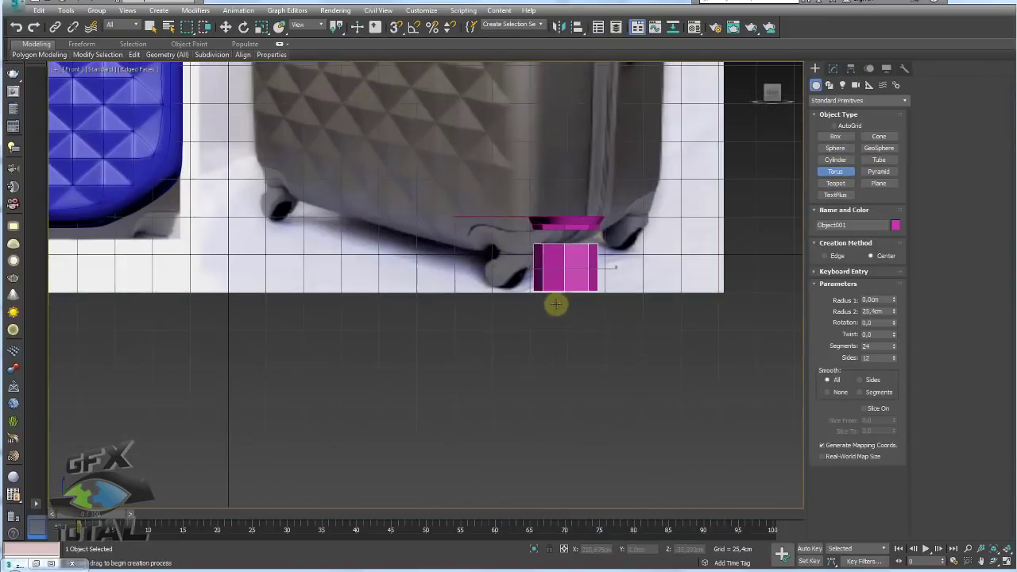
scroll(565, 294, "up", 2)
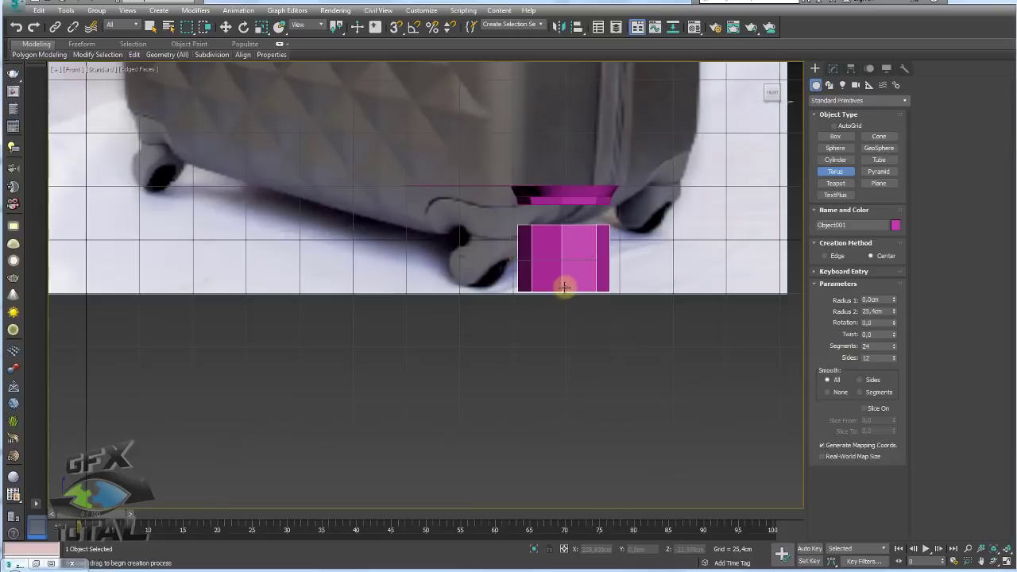
left_click_drag(562, 287, 650, 286)
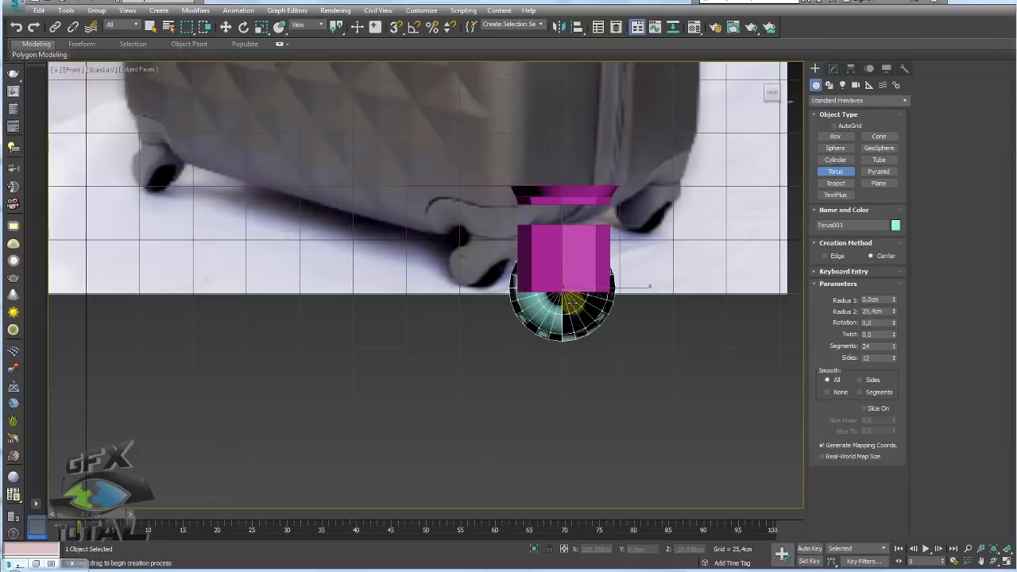
left_click(568, 292)
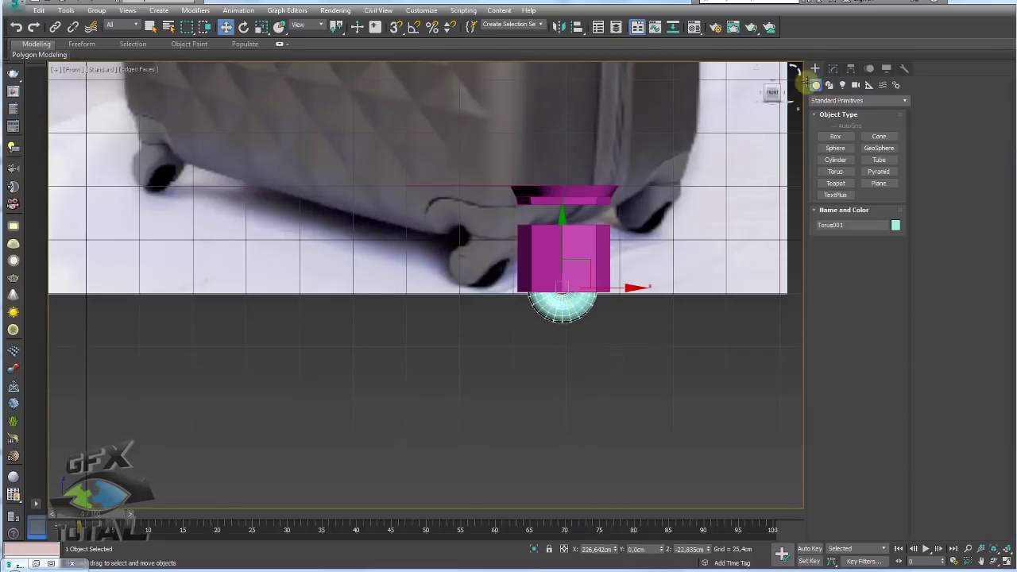
left_click(832, 69)
mouse_move(894, 236)
left_mouse_down()
mouse_move(892, 182)
mouse_move(889, 202)
left_mouse_up()
mouse_move(892, 241)
left_mouse_down()
mouse_move(892, 218)
mouse_move(892, 228)
left_mouse_up()
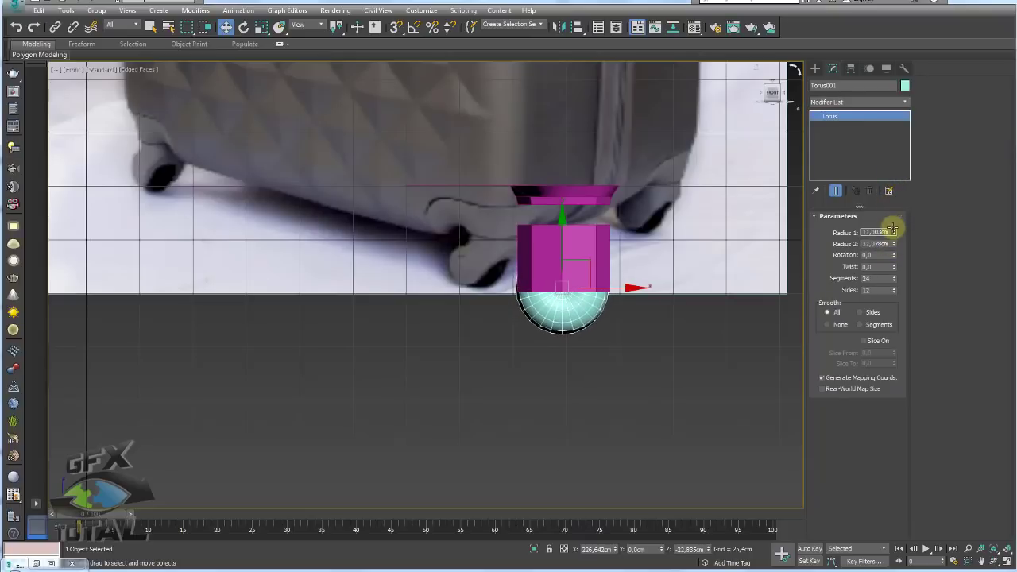
Move the torus up so it sits inside the pink housing.
left_click(586, 247)
left_click(576, 305)
key("z")
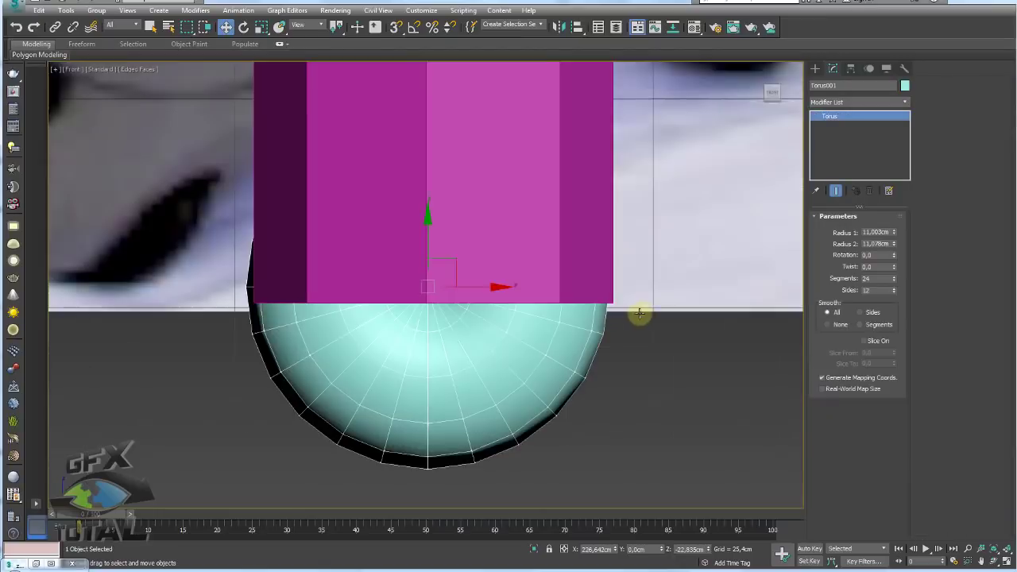
middle_click_drag(642, 310, 540, 342, "alt")
scroll(540, 343, "down", 5)
scroll(570, 324, "up", 2)
left_click_drag(569, 324, 304, 353)
key("z")
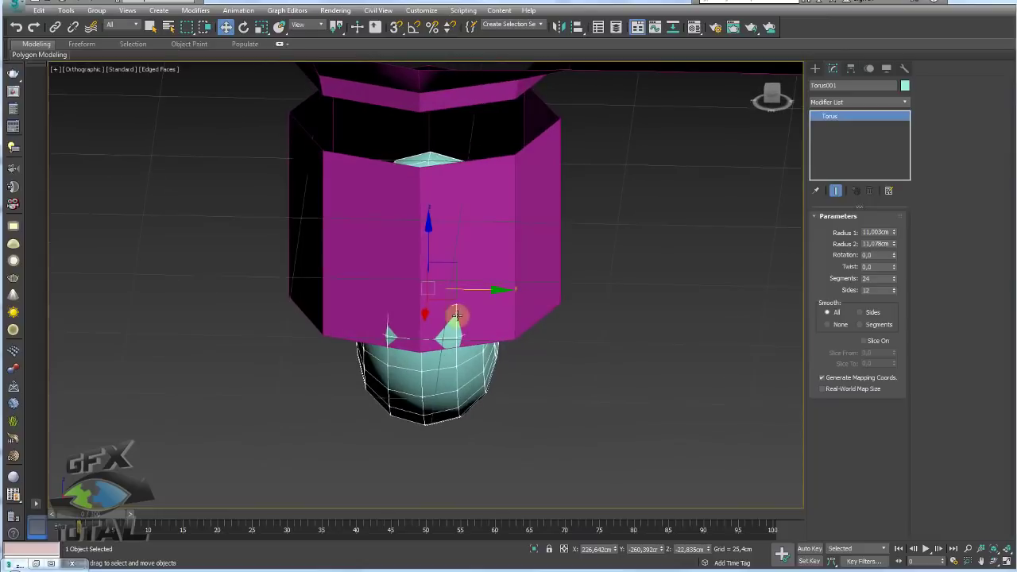
left_click_drag(479, 288, 475, 288)
middle_click_drag(476, 289, 582, 292, "alt")
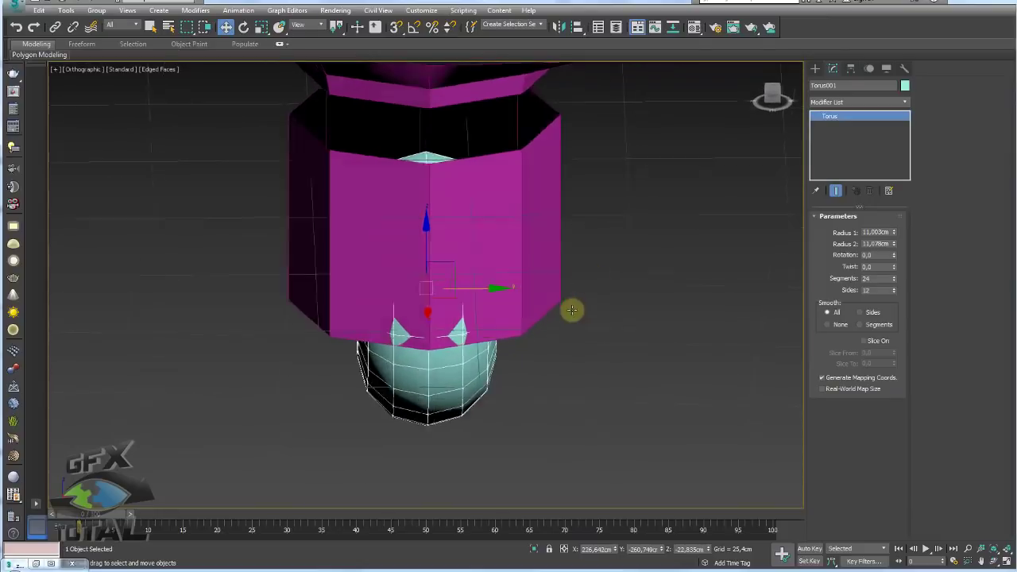
Enlarge the torus by raising Radius 1 and Radius 2 (final radii 11.884 and 14.068 cm).
left_click_drag(894, 240, 892, 222)
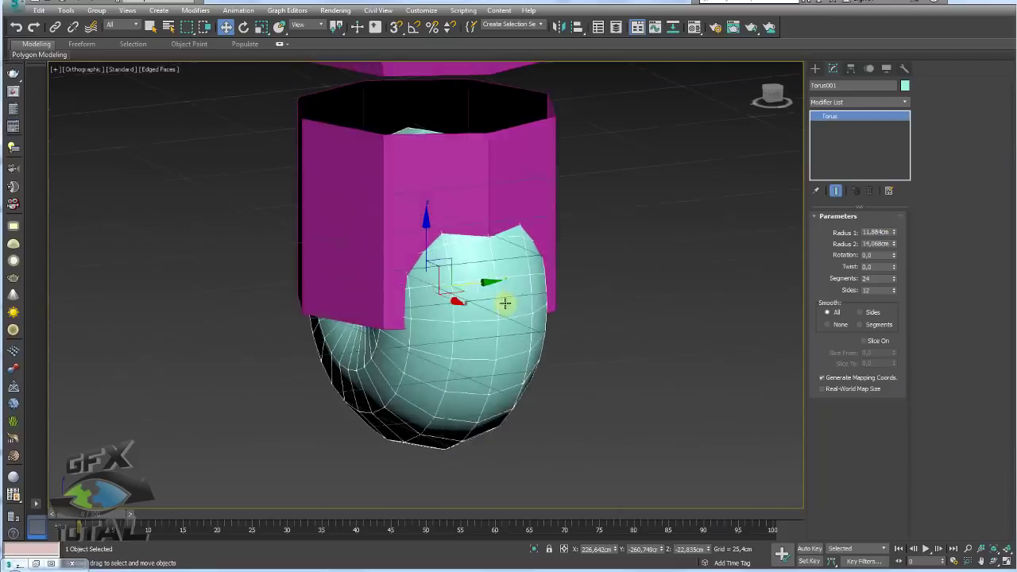
mouse_move(504, 299)
middle_mouse_down("alt")
mouse_move(551, 306)
mouse_move(496, 251)
middle_mouse_up("alt")
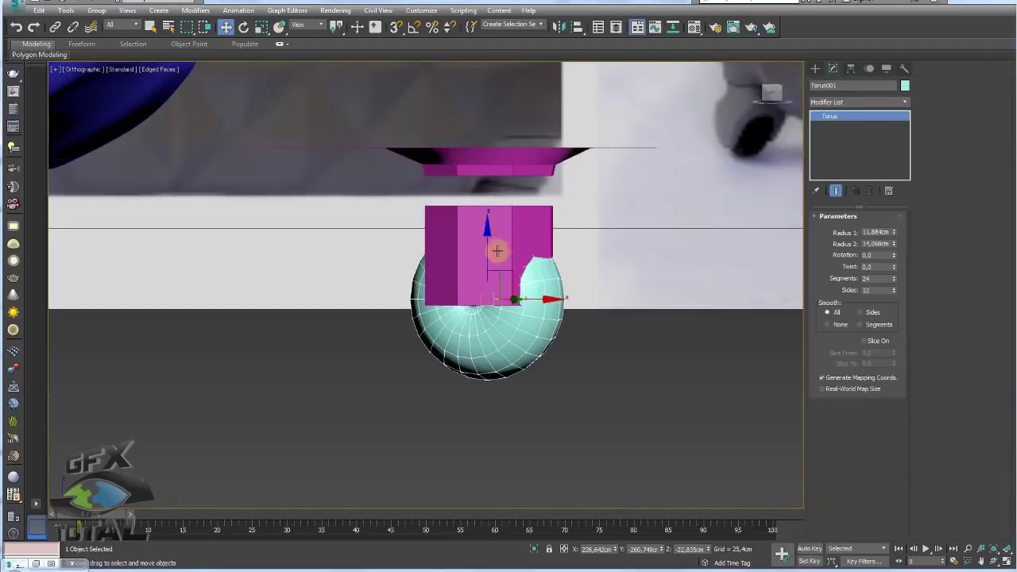
left_click(510, 245)
scroll(506, 253, "up", 4)
mouse_move(506, 254)
middle_mouse_down("alt")
mouse_move(535, 293)
mouse_move(599, 286)
mouse_move(587, 294)
middle_mouse_up("alt")
scroll(536, 296, "down", 3)
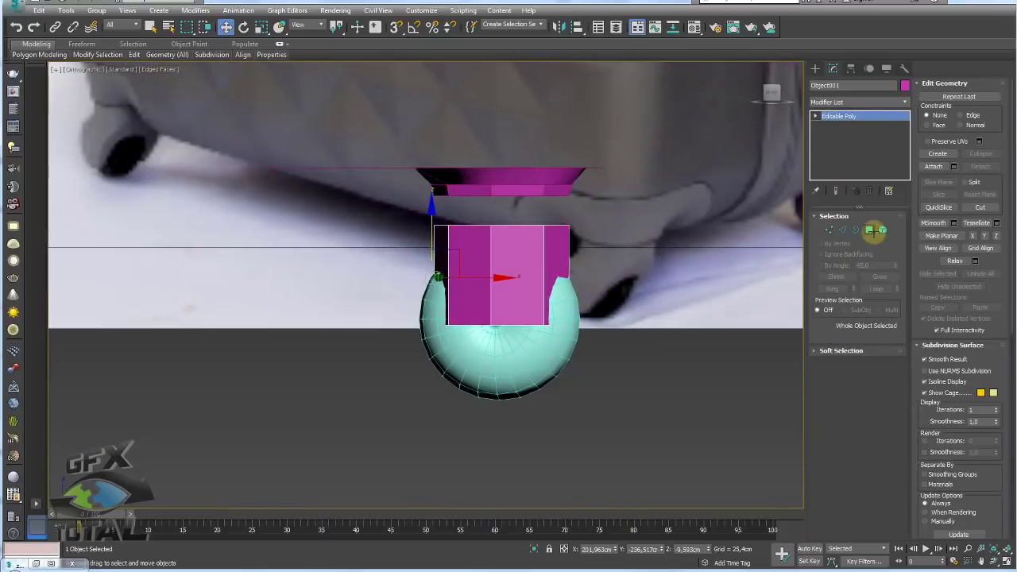
Select all the housing's polygons and place a slice plane across it in Front view.
left_click(871, 230)
middle_click_drag(586, 336, 614, 373)
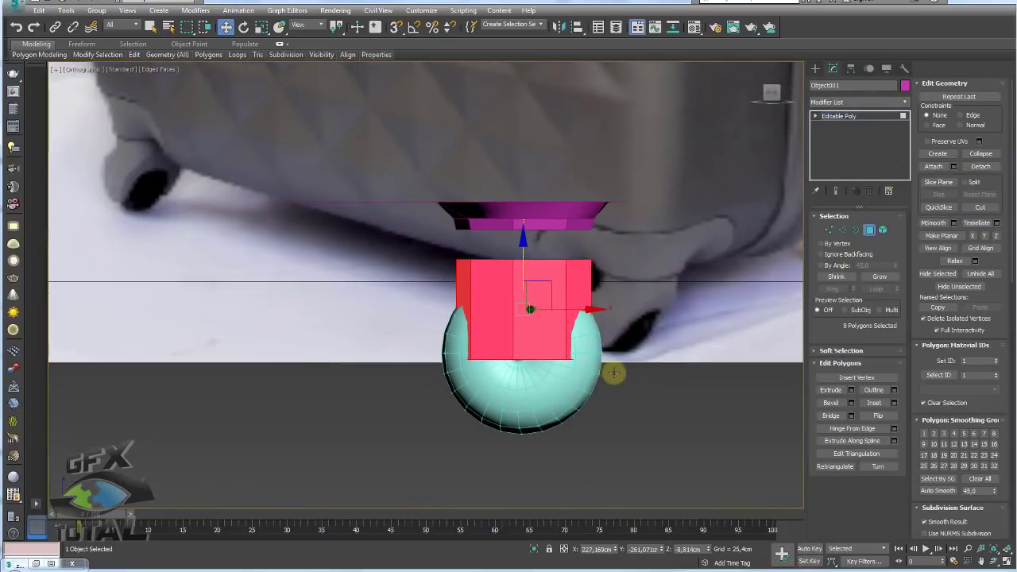
key("f")
scroll(605, 302, "up", 2)
scroll(605, 302, "up", 3)
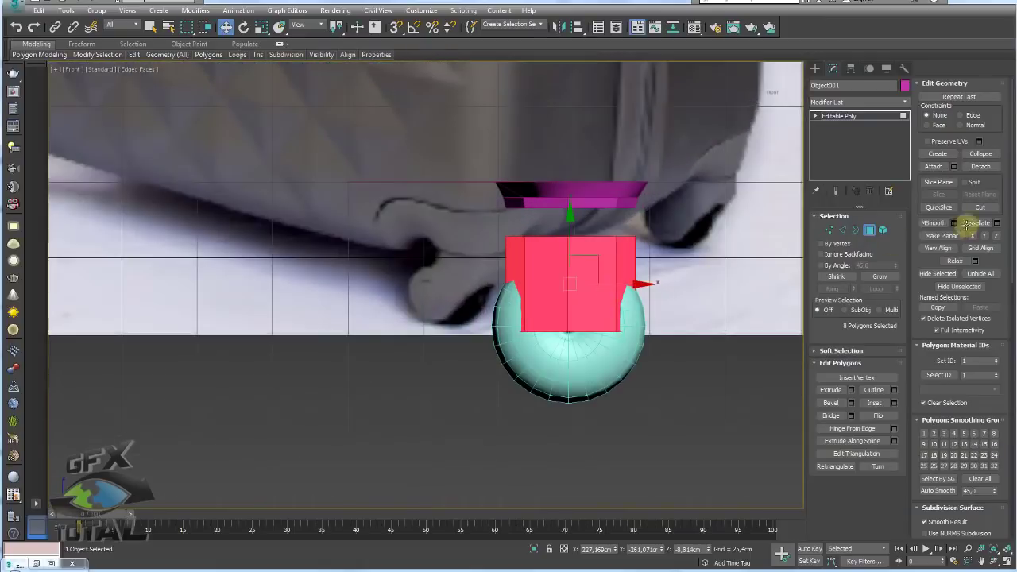
left_click(935, 181)
scroll(642, 297, "up", 1)
scroll(604, 296, "up", 2)
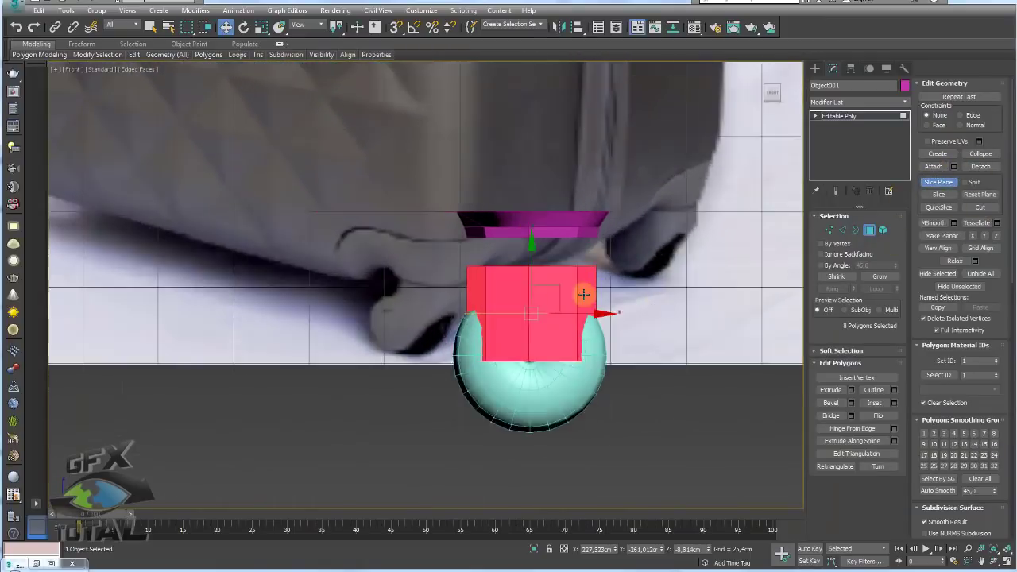
scroll(564, 298, "up", 2)
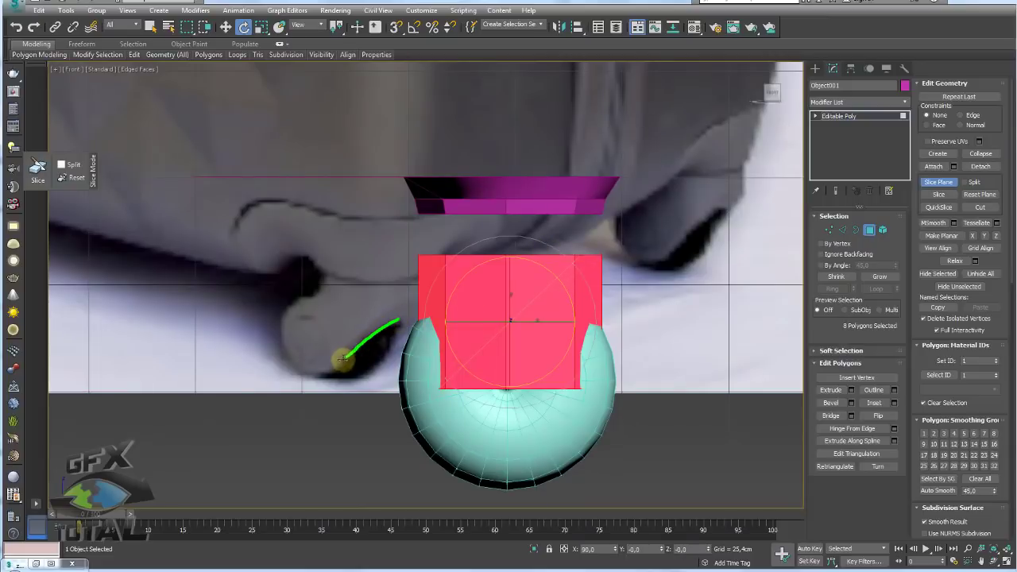
left_click_drag(287, 365, 291, 301)
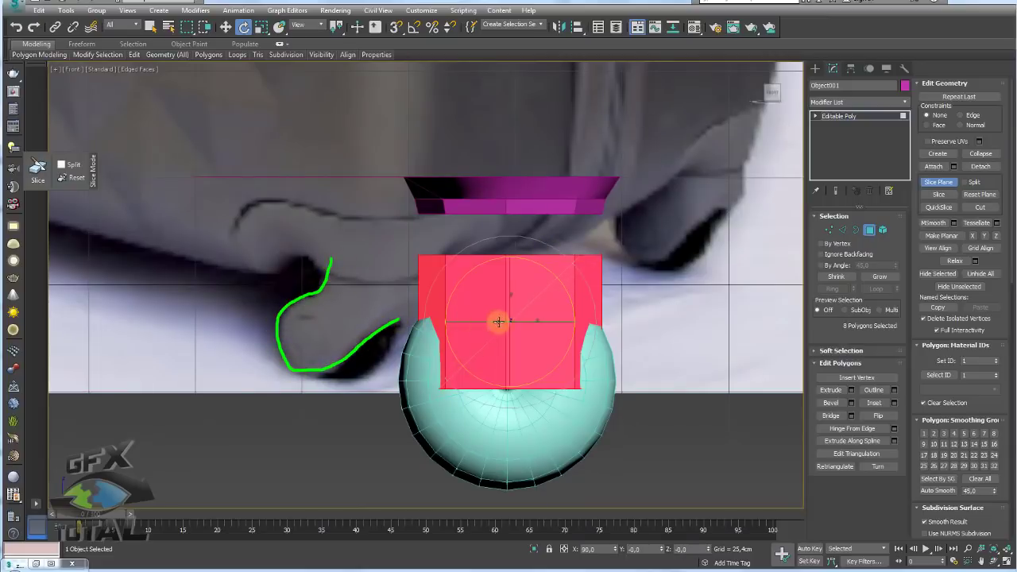
Angle the slice plane diagonally and slice the housing along it.
key("w")
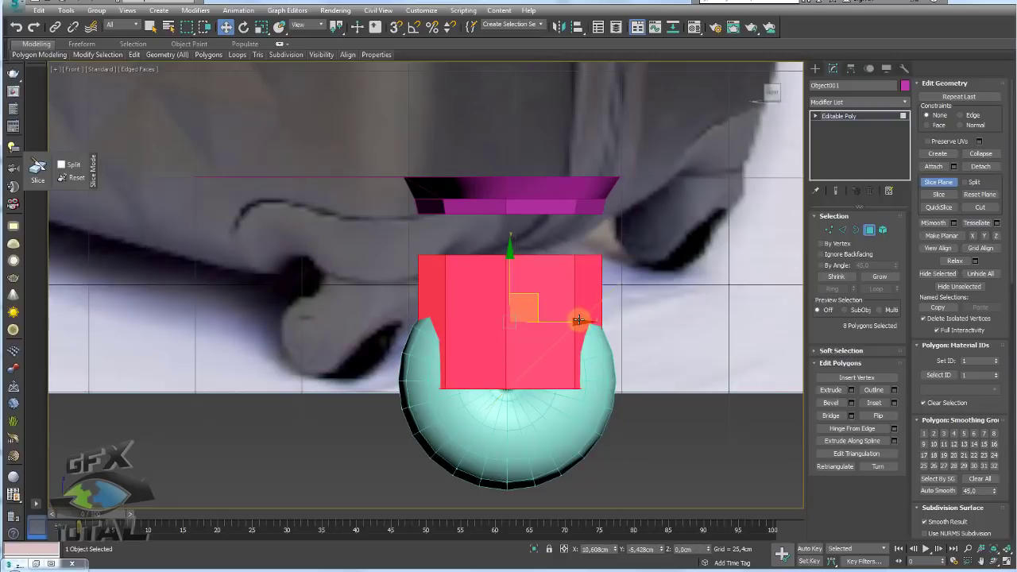
key("e")
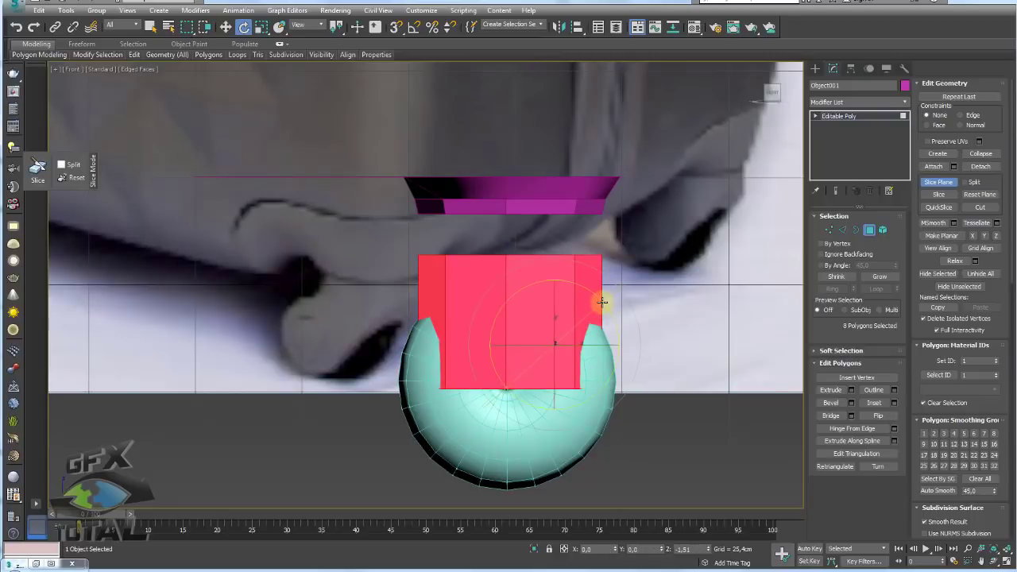
left_click(939, 194)
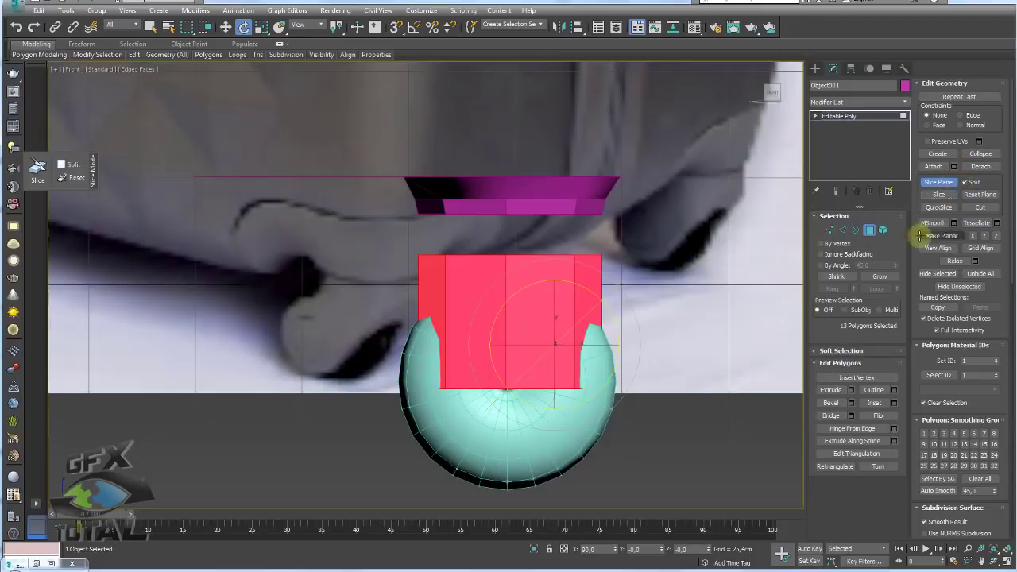
left_click(883, 229)
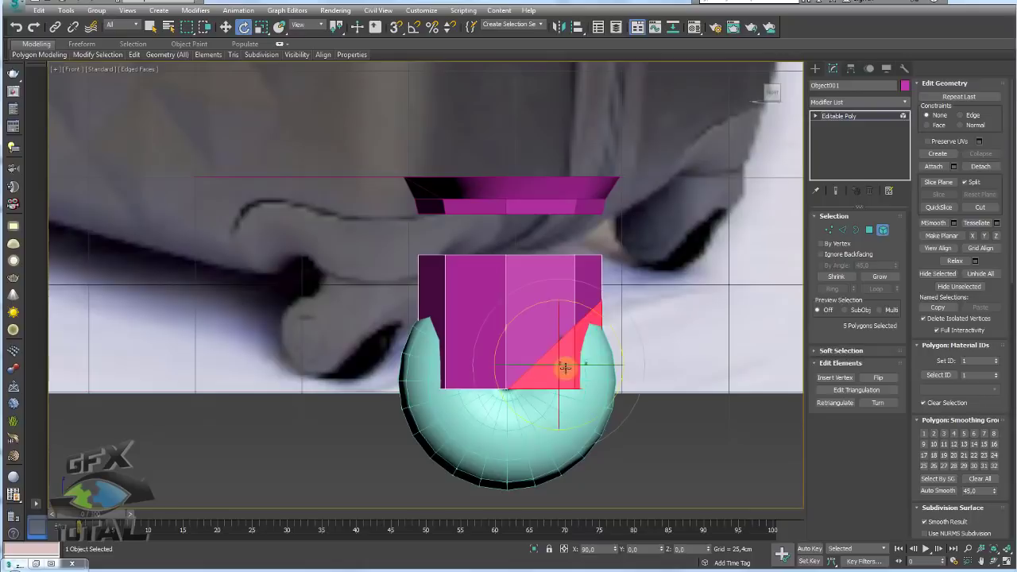
scroll(628, 400, "down", 2)
middle_click_drag(501, 404, 555, 317)
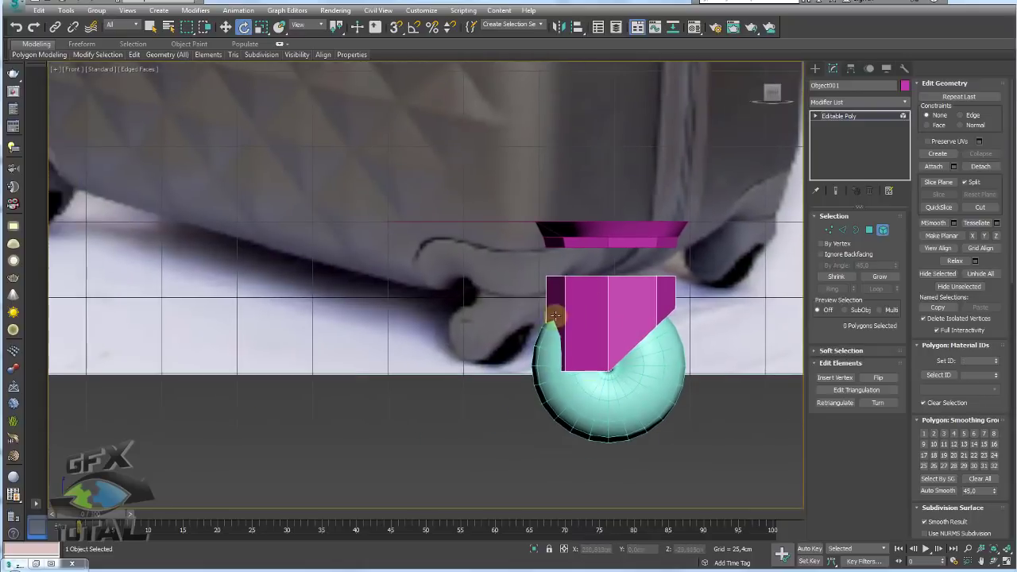
scroll(588, 351, "up", 2)
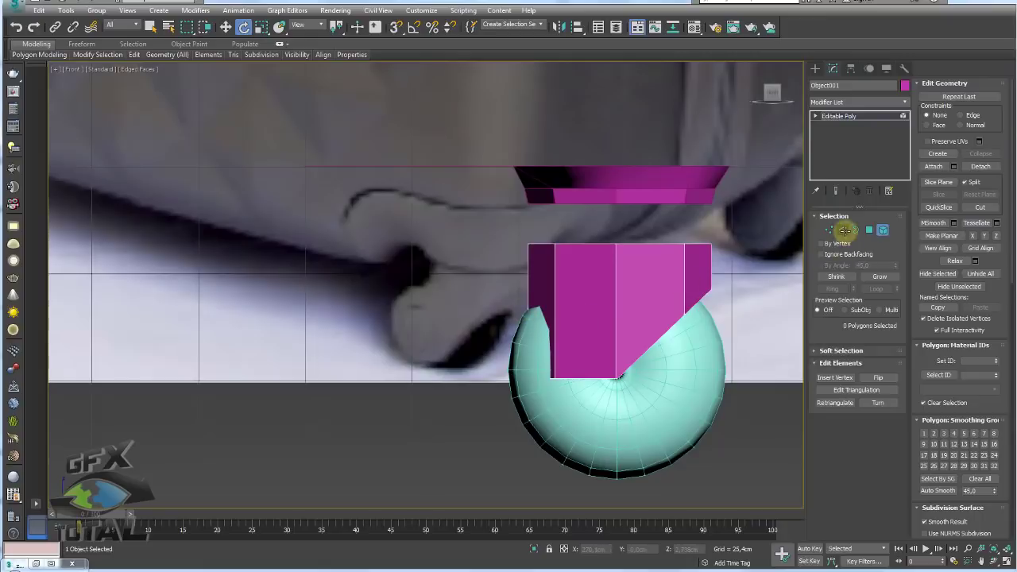
Raise the housing's lower-left corner vertex slightly.
left_click(843, 230)
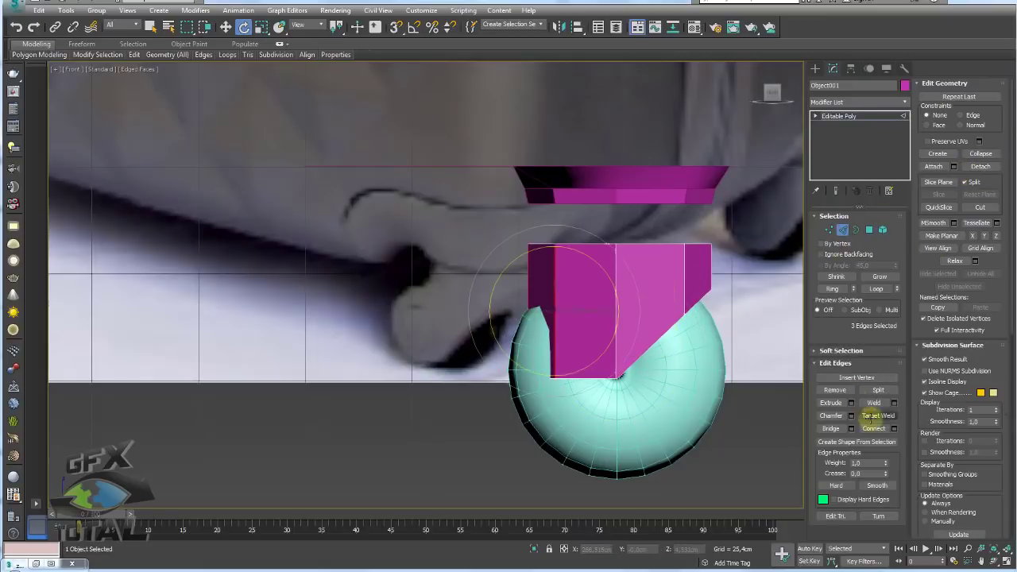
left_click(847, 274)
left_click(867, 229)
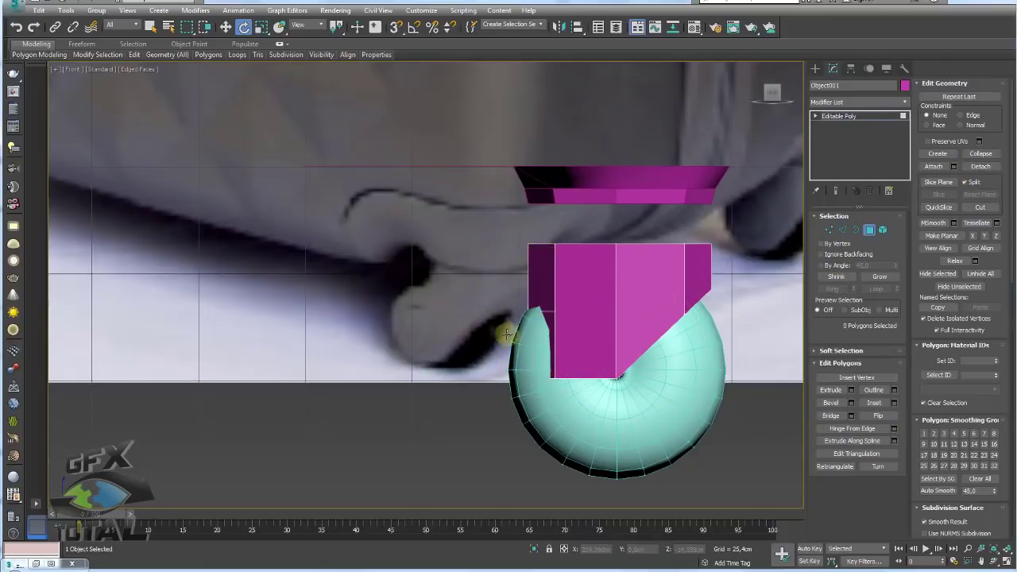
left_click(566, 346)
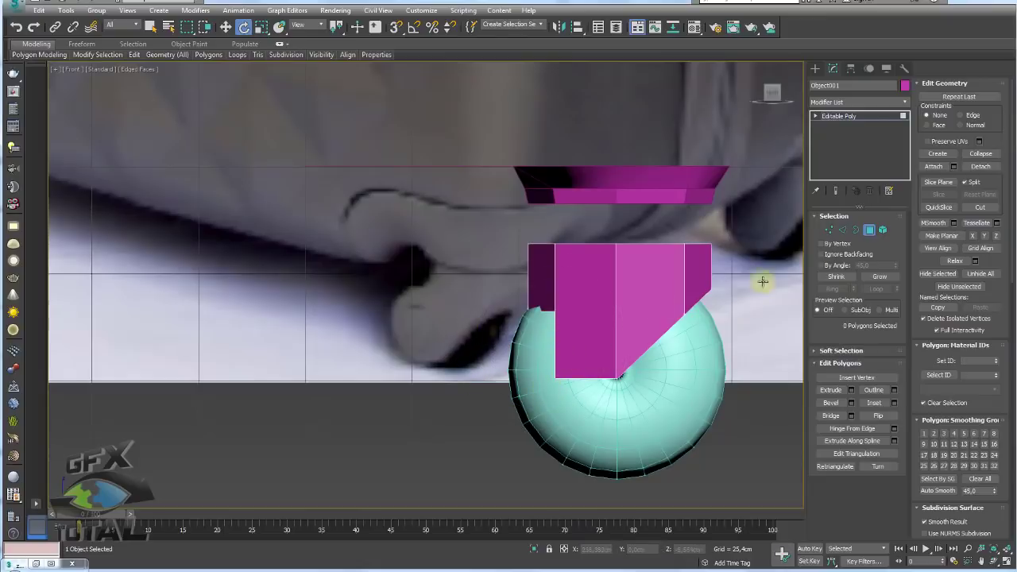
left_click(831, 229)
key("w")
left_click(526, 309)
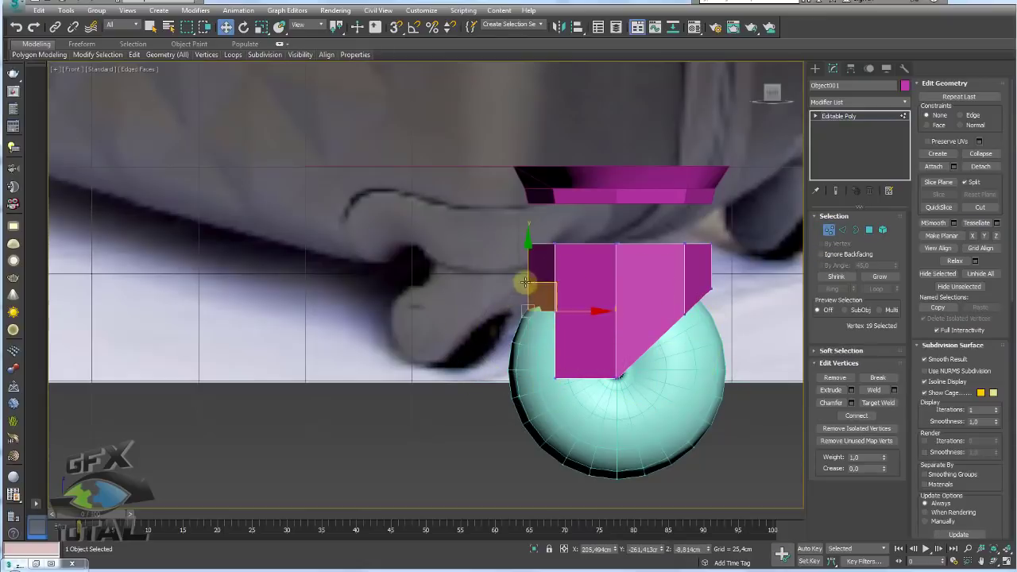
left_click_drag(529, 255, 528, 250)
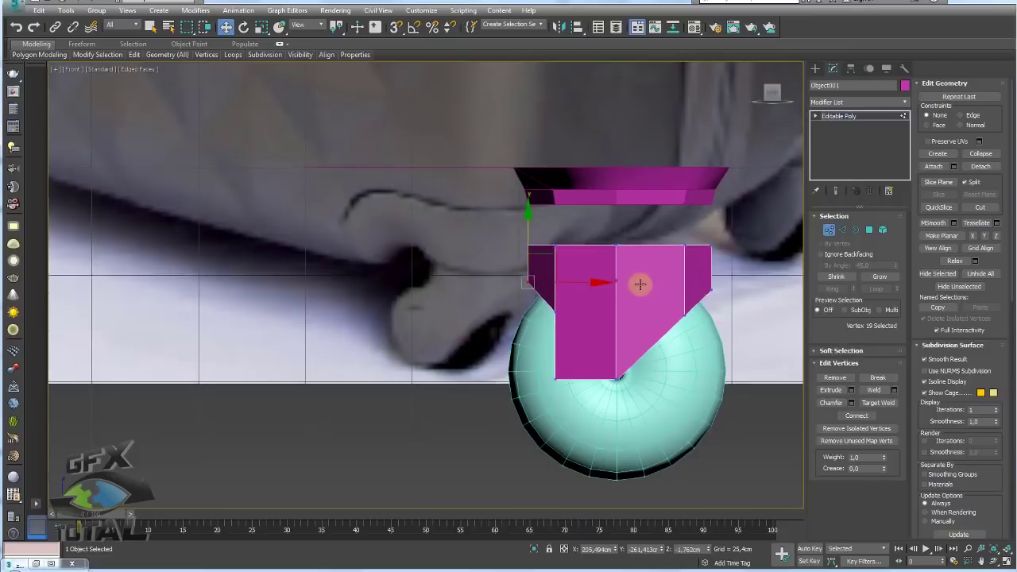
scroll(635, 286, "up", 2)
Connect a ring of edges around the housing and cut a new edge across its front.
left_click(842, 229)
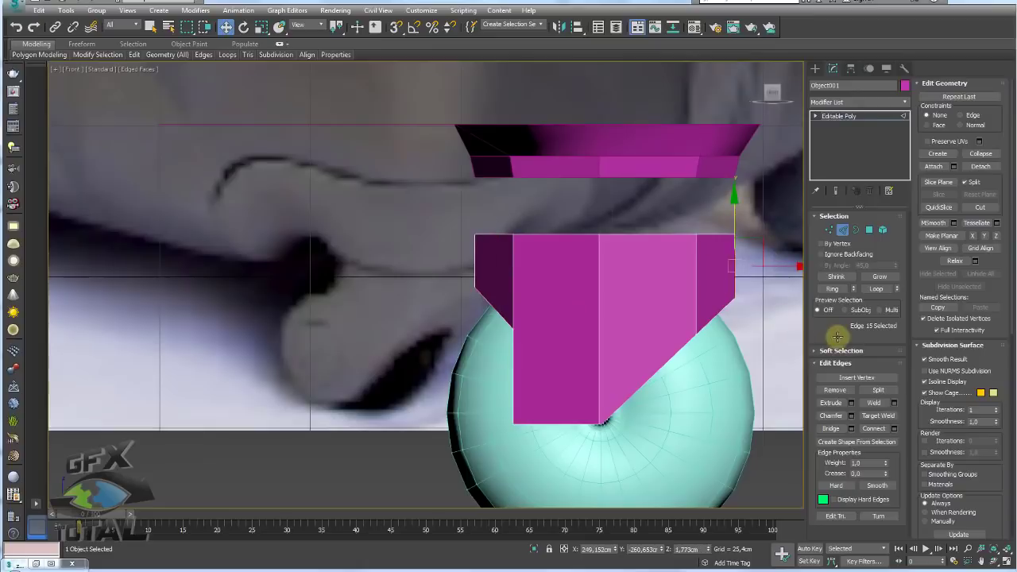
left_click(830, 288)
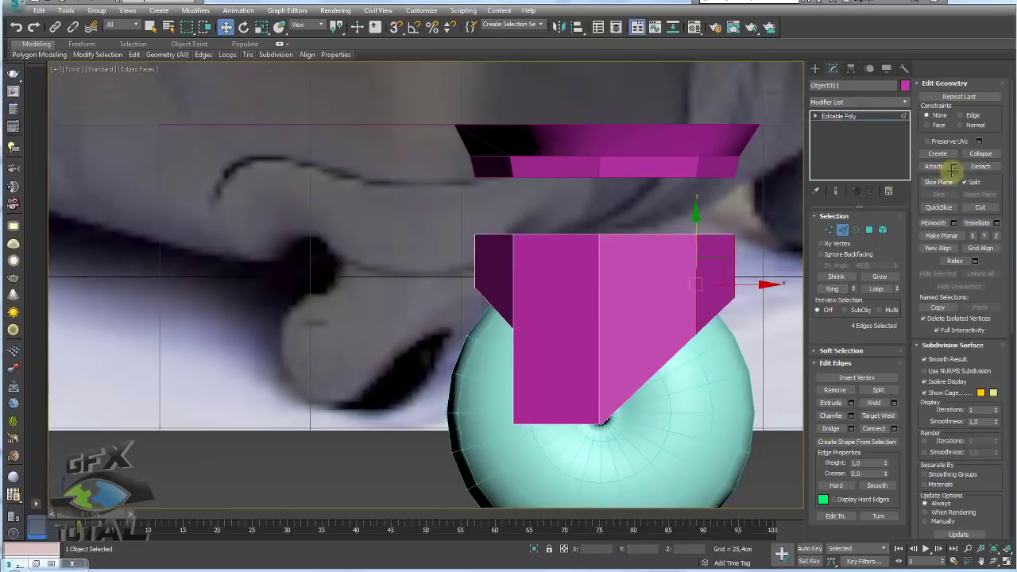
left_click(873, 430)
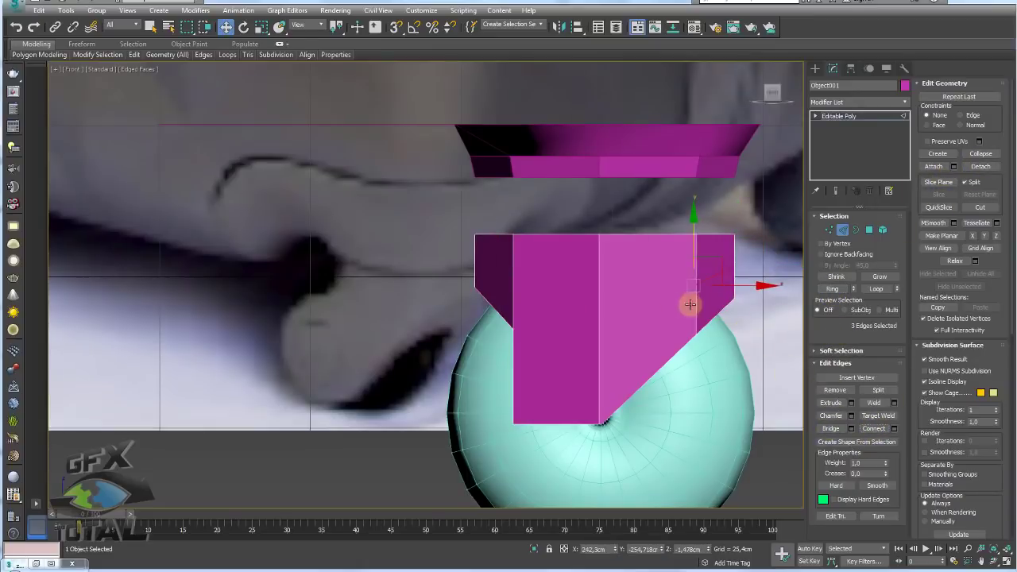
left_click(831, 230)
left_click(565, 318)
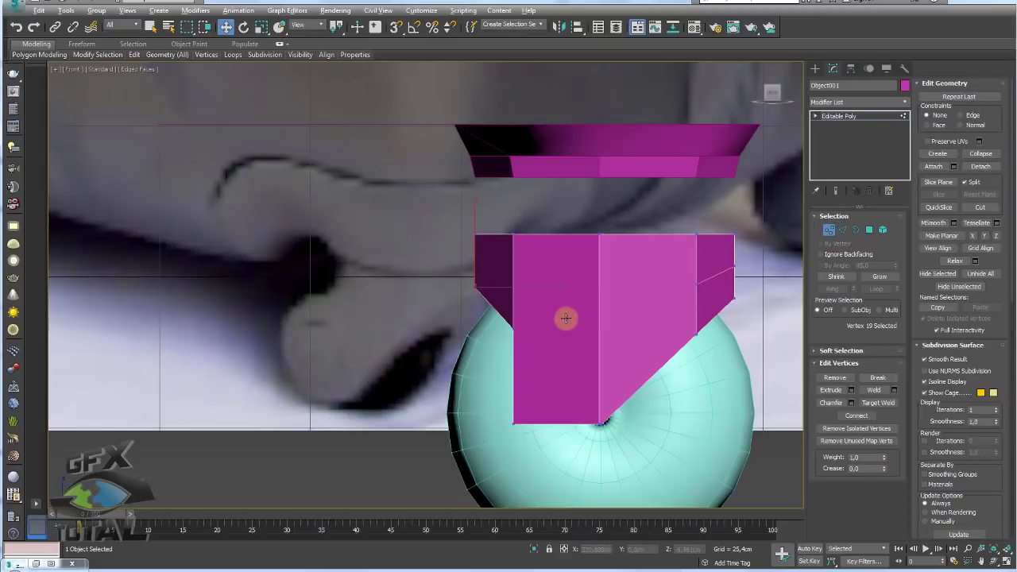
left_click(600, 313)
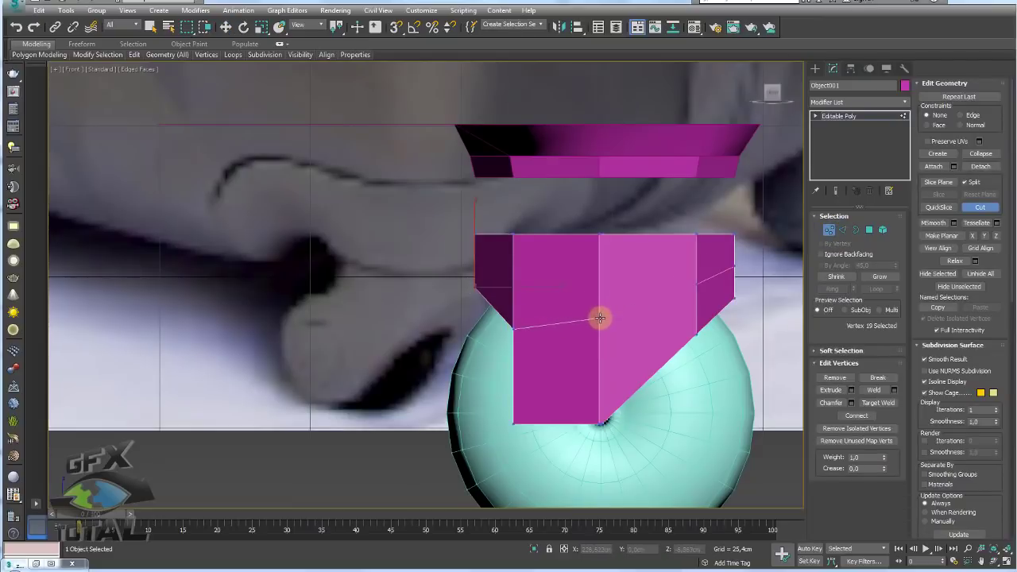
mouse_move(698, 283)
middle_mouse_down("alt")
mouse_move(580, 331)
mouse_move(609, 278)
mouse_move(488, 336)
middle_mouse_up("alt")
scroll(529, 356, "up", 5)
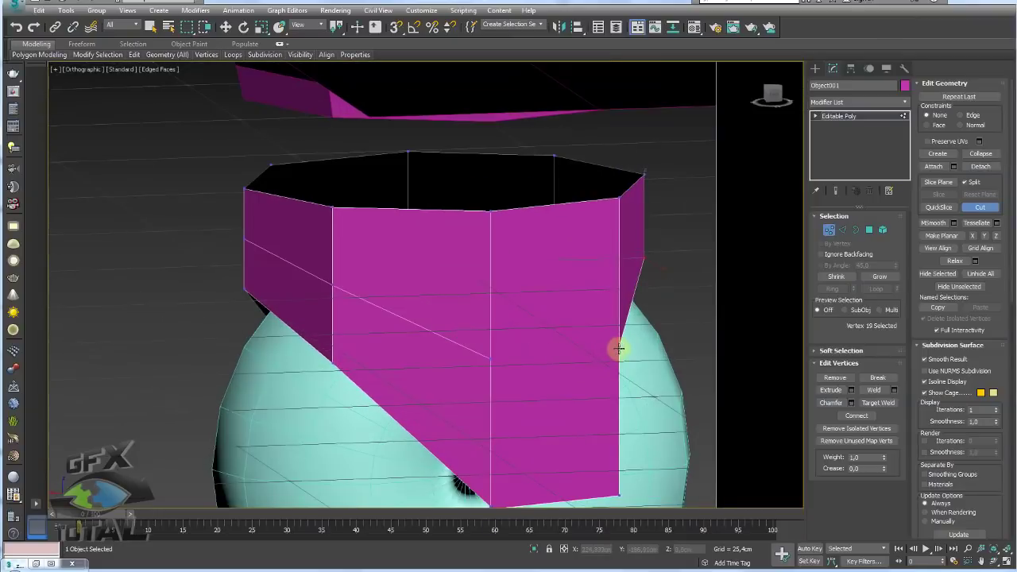
scroll(492, 358, "down", 5)
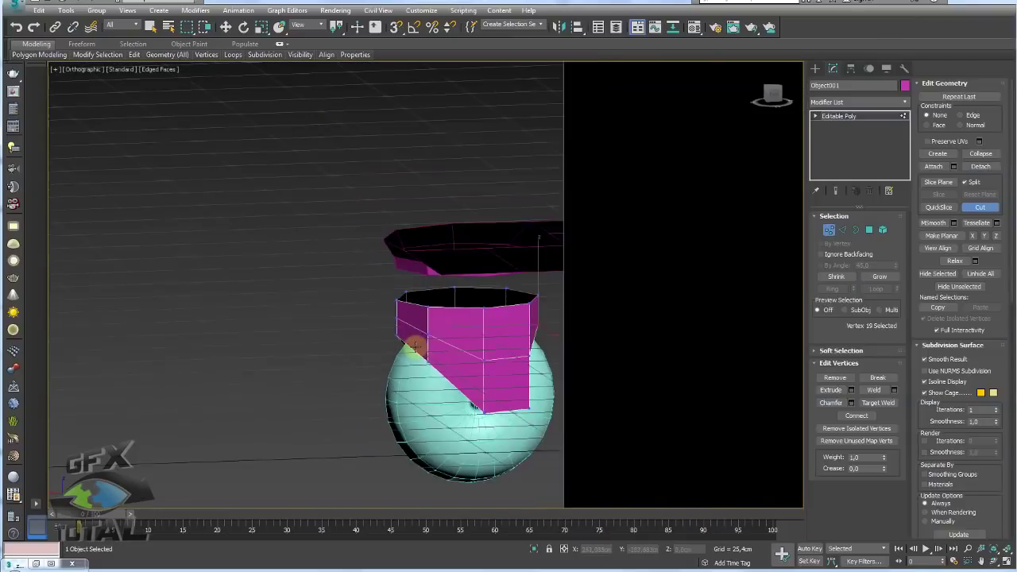
middle_click_drag(408, 345, 513, 357, "alt")
key("w")
scroll(671, 373, "up", 3)
mouse_move(463, 393)
middle_mouse_down("alt")
mouse_move(671, 373)
mouse_move(691, 390)
mouse_move(556, 386)
mouse_move(574, 396)
middle_mouse_up("alt")
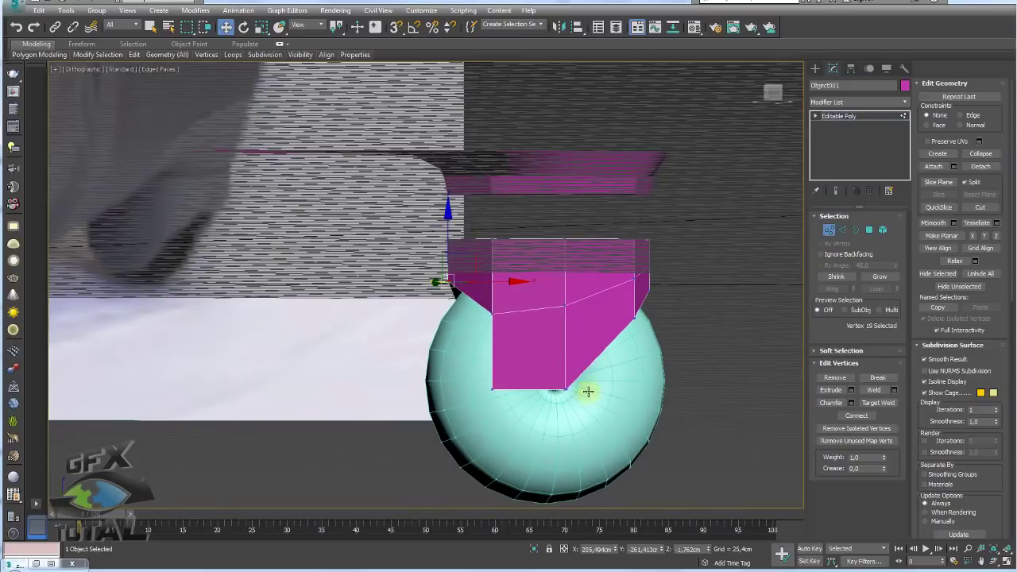
Select the two vertices at the housing's bottom-left corner in the front view.
right_click(600, 415)
left_click(599, 414)
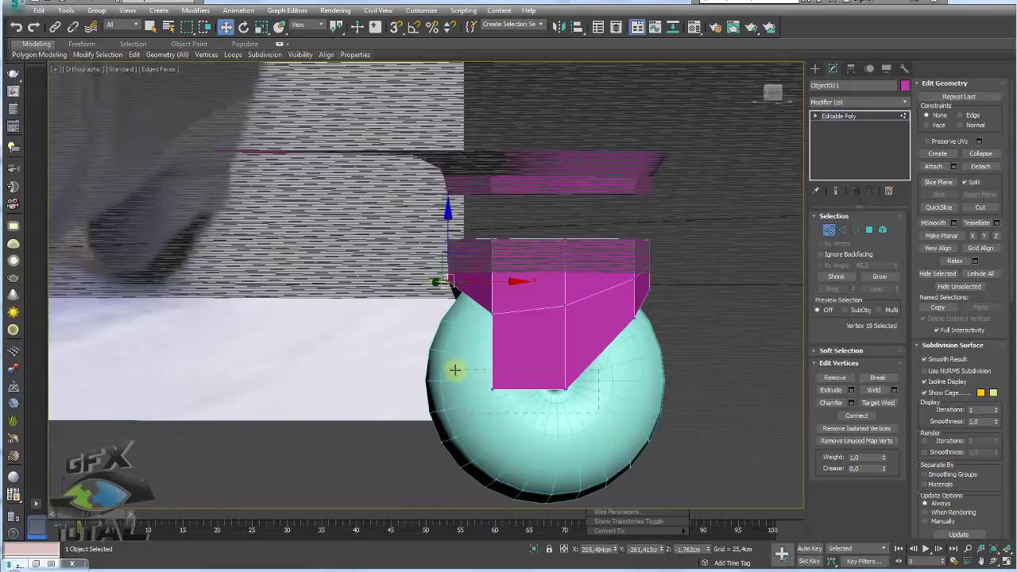
left_click_drag(455, 369, 524, 346)
key("f")
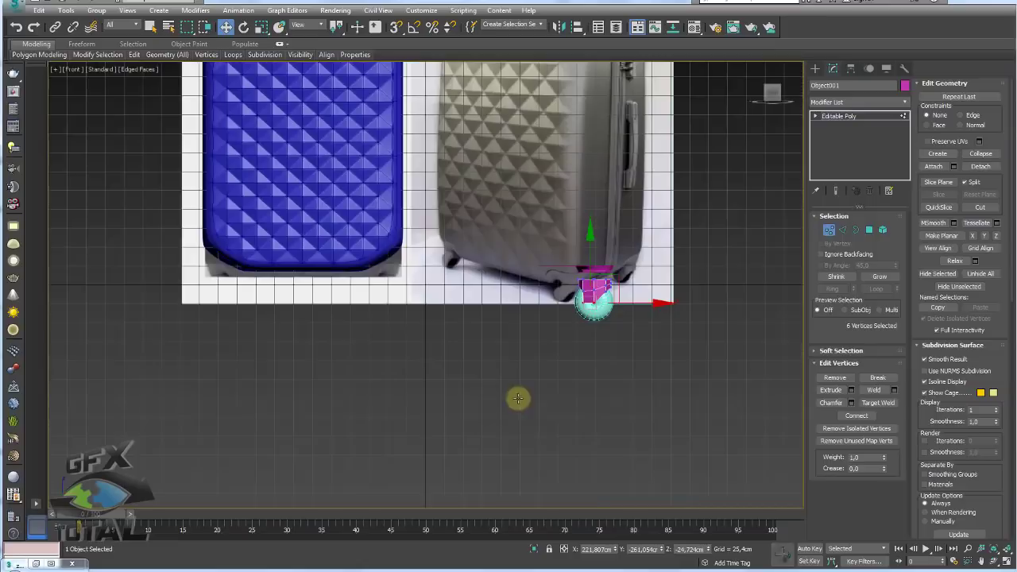
scroll(517, 400, "up", 10)
scroll(577, 376, "down", 3)
scroll(549, 390, "down", 2)
left_click_drag(468, 359, 524, 401)
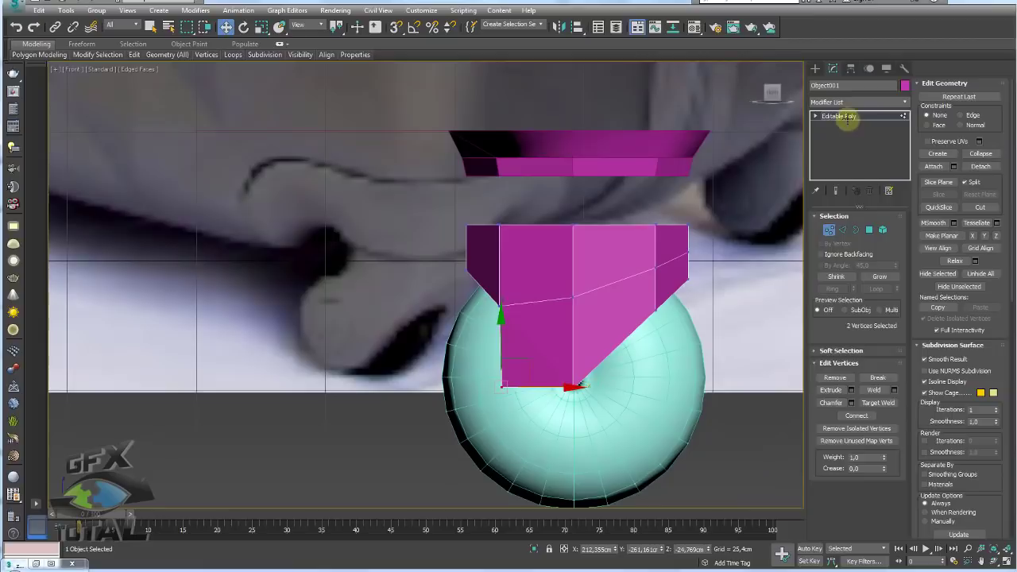
left_click(839, 116)
Move the torus wheel up into the housing and set its Radius 2 to 10,129cm.
left_click(623, 359)
left_click_drag(594, 352, 571, 344)
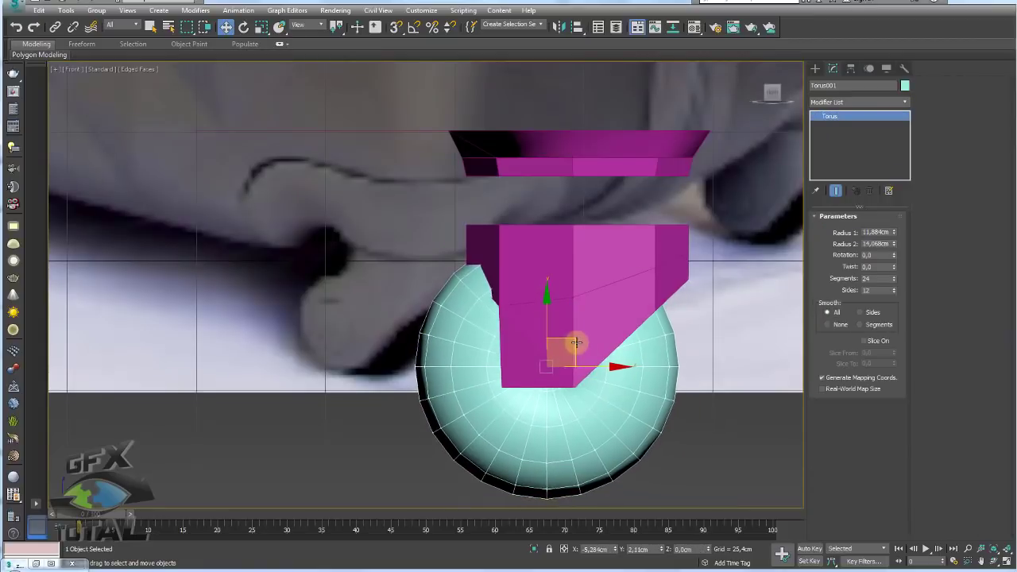
key("e")
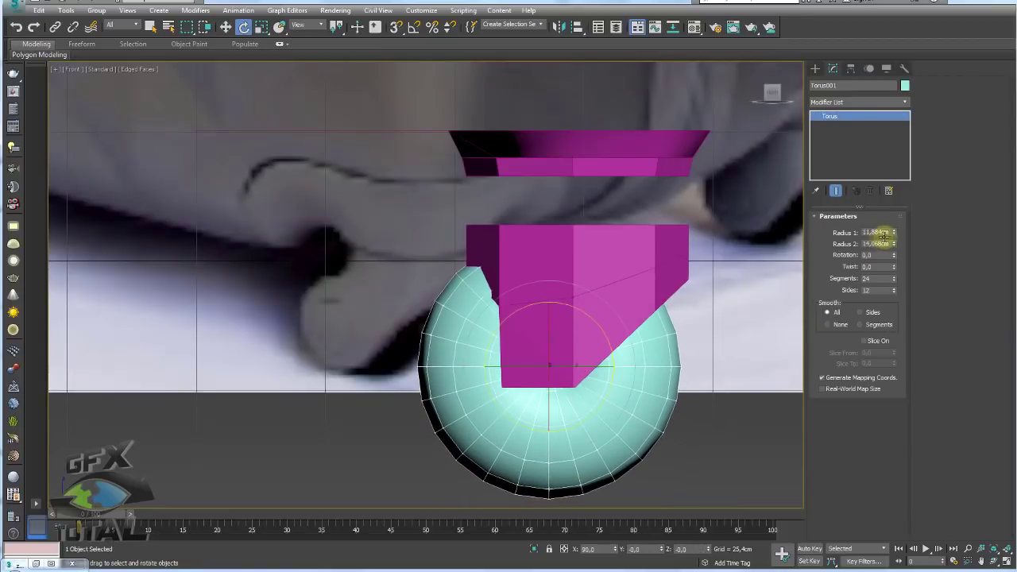
left_click_drag(883, 236, 892, 250)
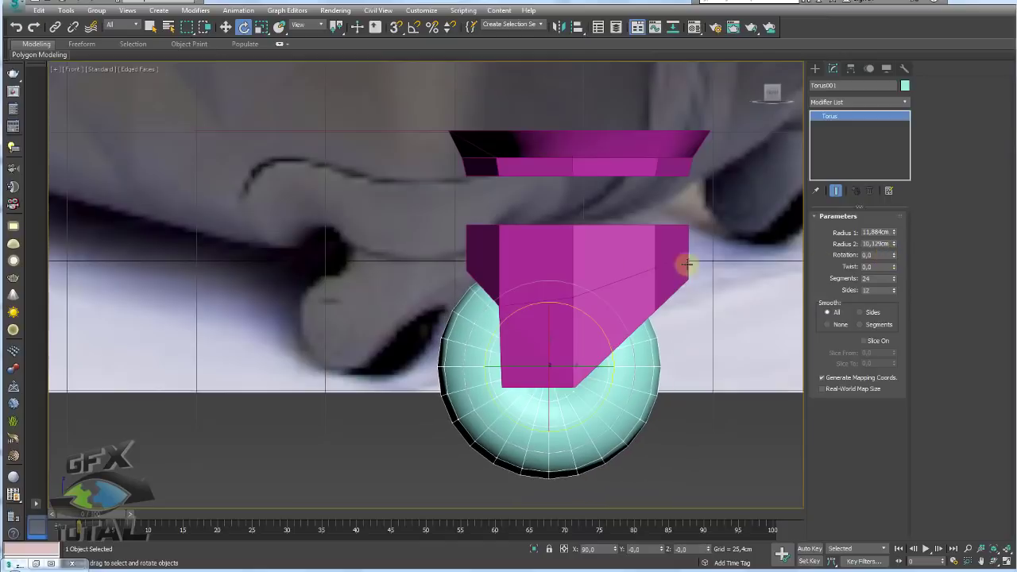
Select the housing's twenty upper vertices in a perspective view.
left_click(569, 262)
key("p")
key("z")
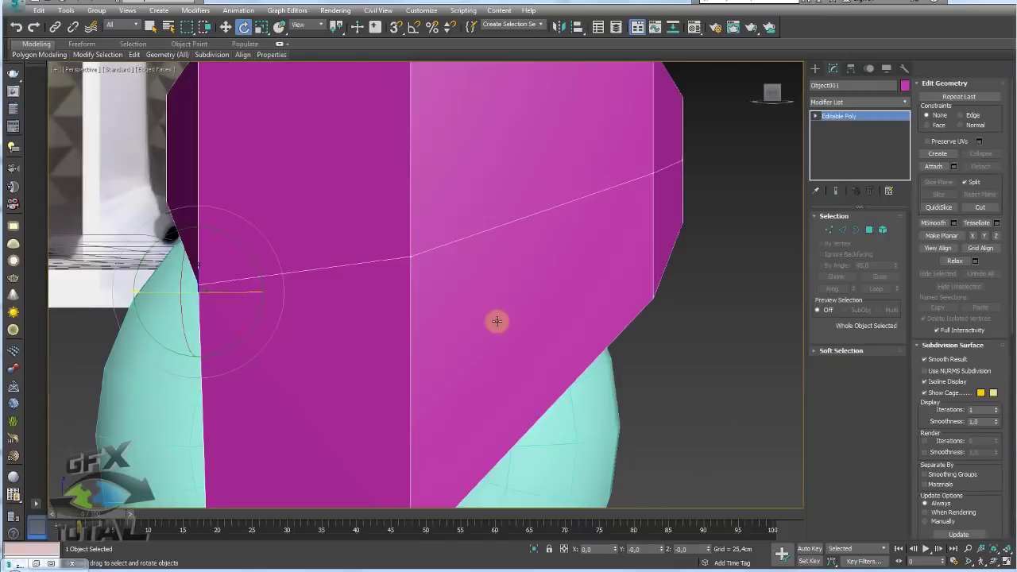
mouse_move(495, 320)
middle_mouse_down("alt")
mouse_move(477, 336)
mouse_move(499, 343)
mouse_move(464, 338)
middle_mouse_up("alt")
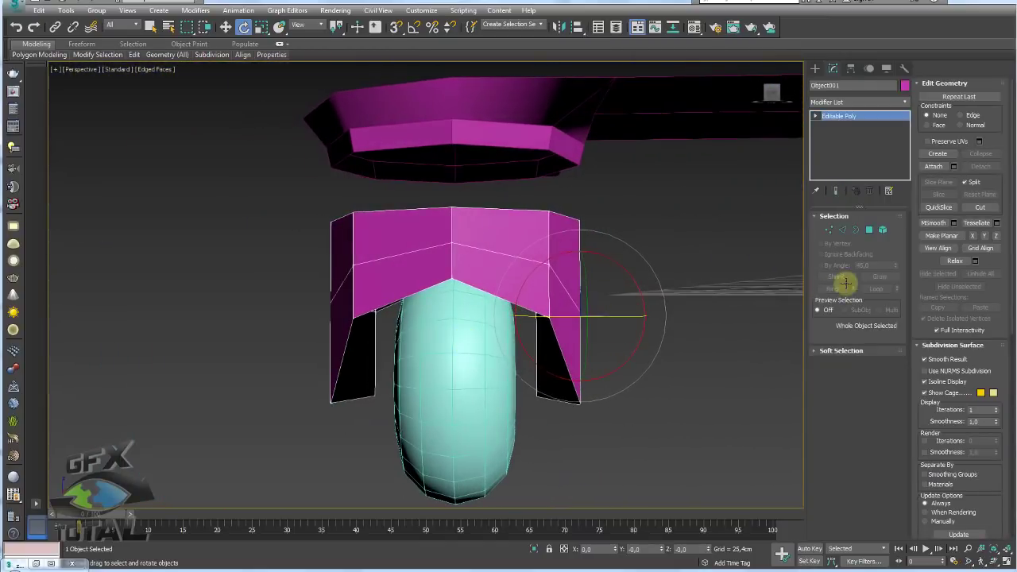
left_click(829, 230)
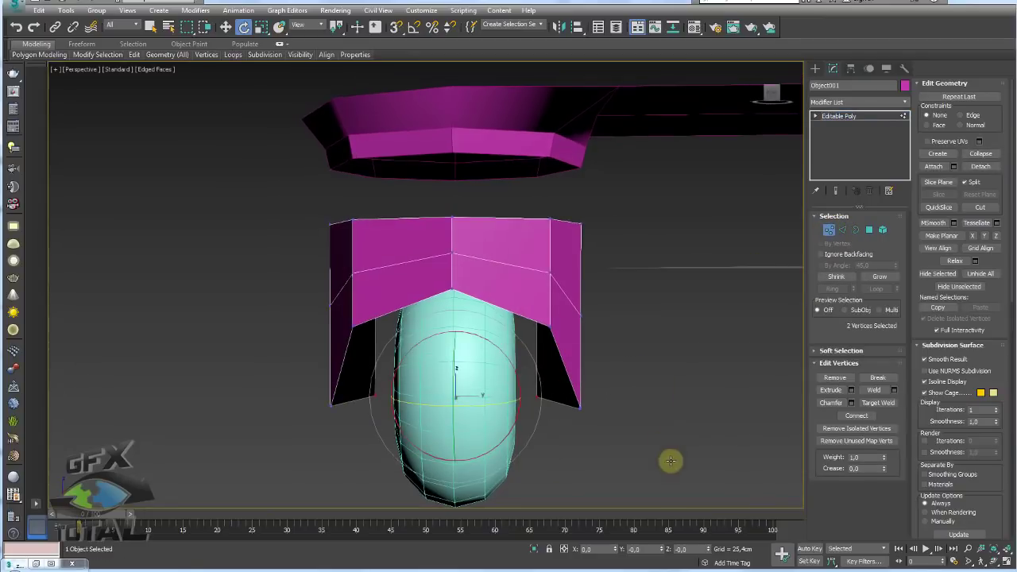
left_click_drag(201, 240, 201, 240)
mouse_move(398, 313)
middle_mouse_down("alt")
mouse_move(397, 301)
mouse_move(424, 297)
middle_mouse_up("alt")
mouse_move(529, 329)
middle_mouse_down("alt")
mouse_move(511, 331)
mouse_move(528, 342)
mouse_move(529, 324)
mouse_move(712, 320)
middle_mouse_up("alt")
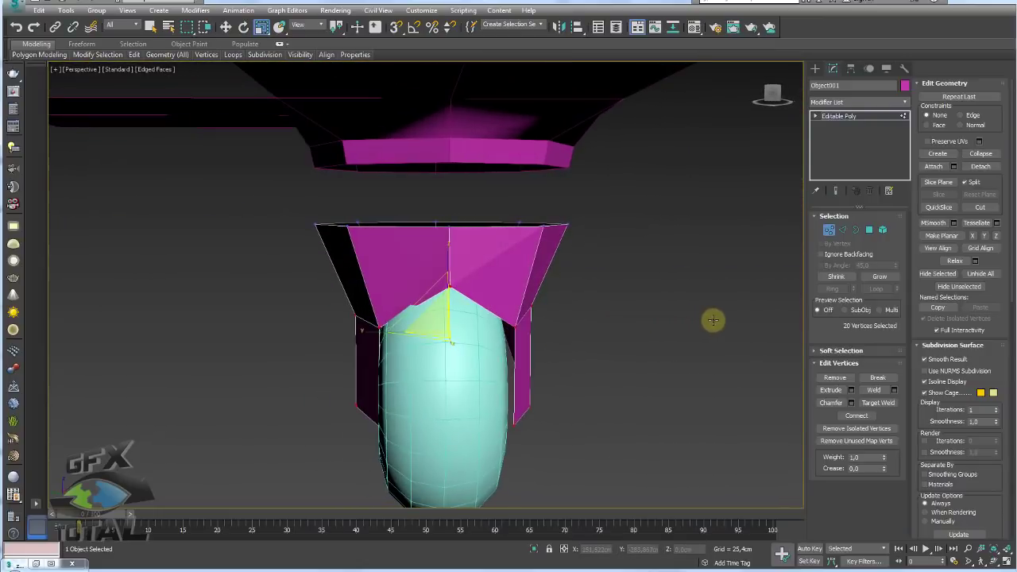
key("ctrl+b")
Reselect the housing Object001 and orbit around it and the wheel.
left_click(486, 357)
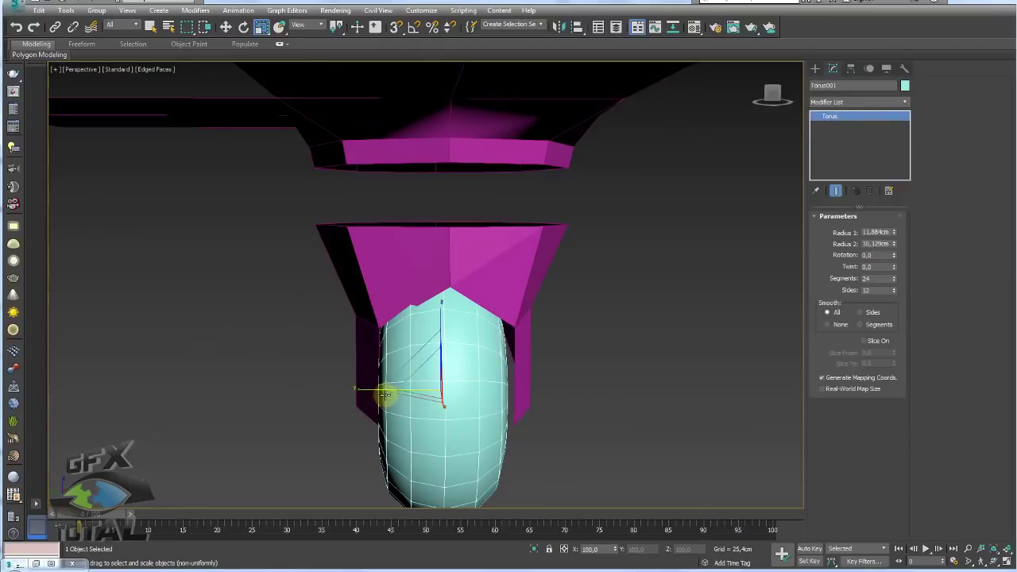
key("w")
left_click(488, 295)
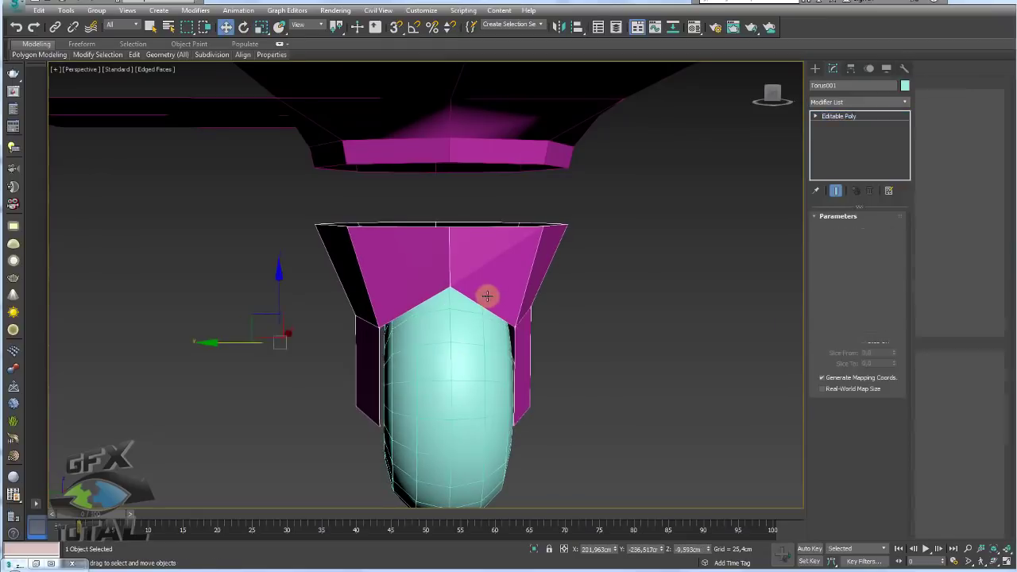
key("z")
scroll(491, 294, "down", 5)
mouse_move(517, 295)
middle_mouse_down("alt")
mouse_move(572, 322)
mouse_move(556, 363)
middle_mouse_up("alt")
scroll(529, 337, "up", 5)
scroll(563, 363, "down", 3)
scroll(564, 363, "up", 1)
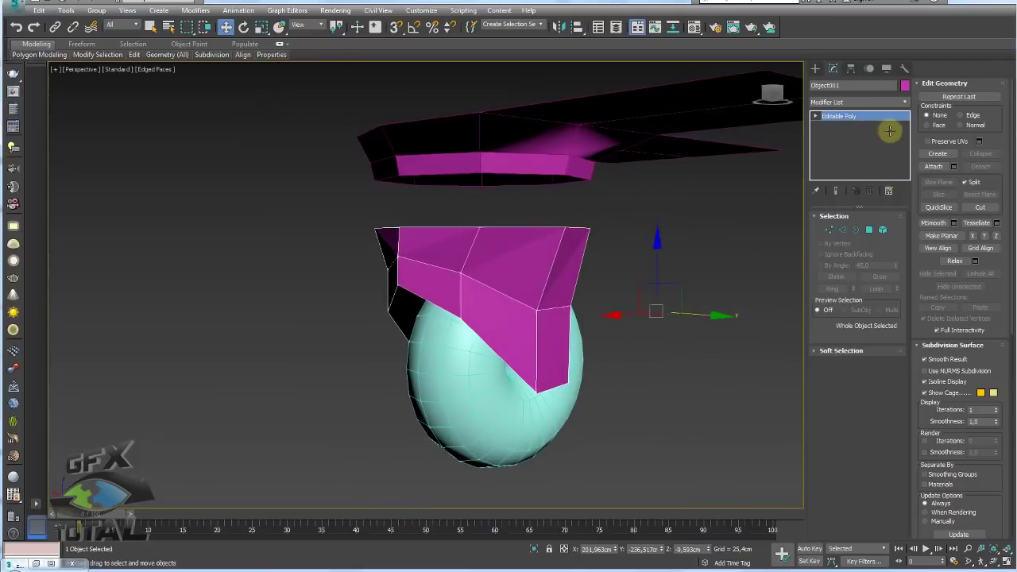
Add a Shell modifier with 2,54cm outer amount and Straighten Corners, then Edit Poly above it.
left_click(903, 101)
scroll(874, 357, "down", 5)
scroll(879, 390, "down", 5)
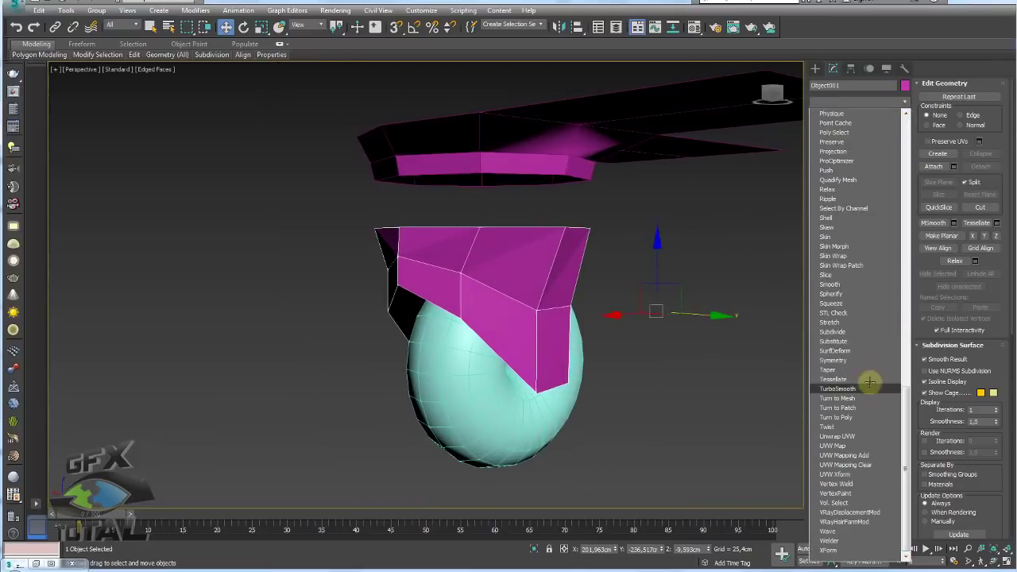
left_click(834, 218)
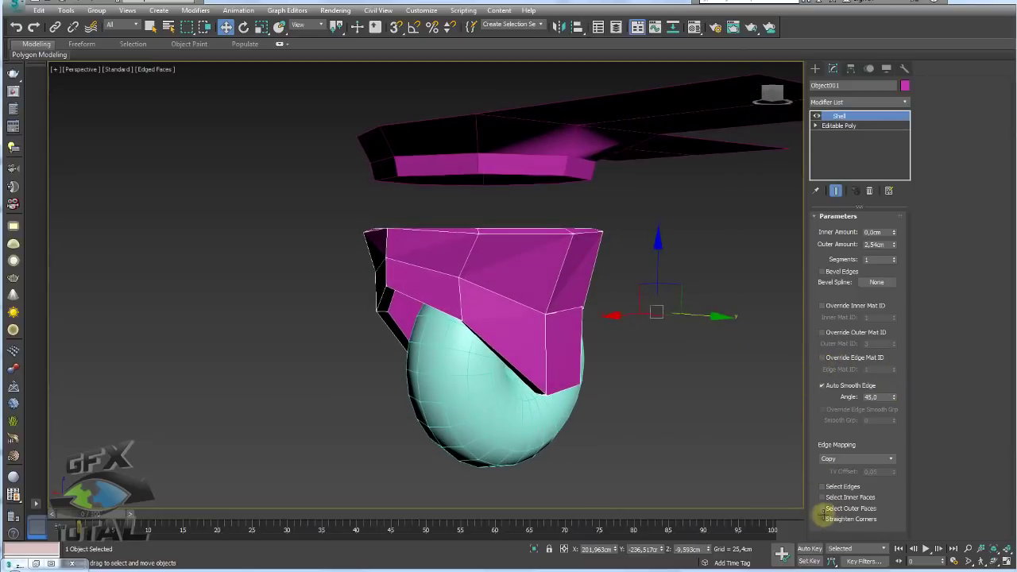
left_click(821, 519)
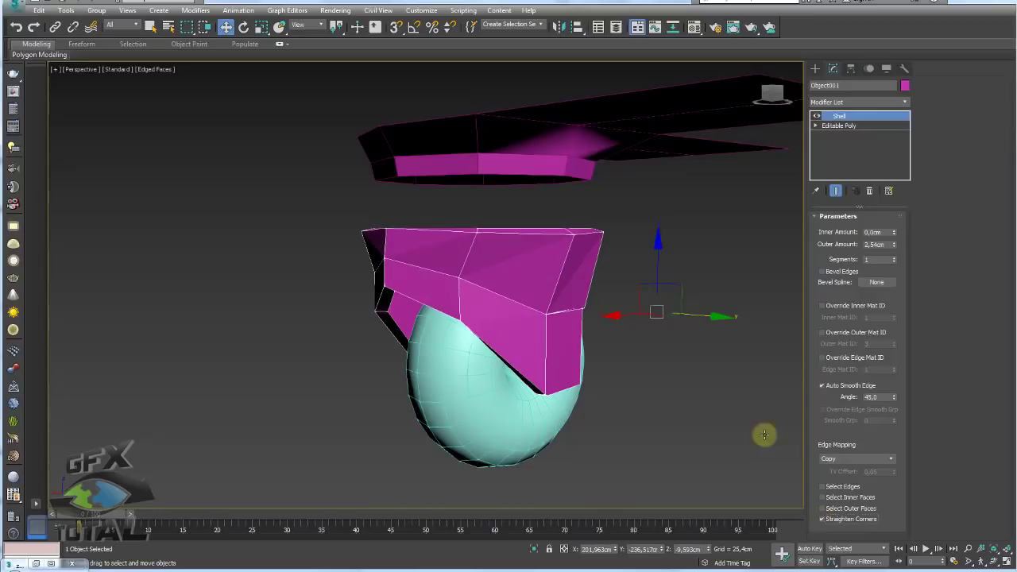
mouse_move(704, 431)
middle_mouse_down("alt")
mouse_move(574, 347)
mouse_move(601, 336)
mouse_move(563, 318)
middle_mouse_up("alt")
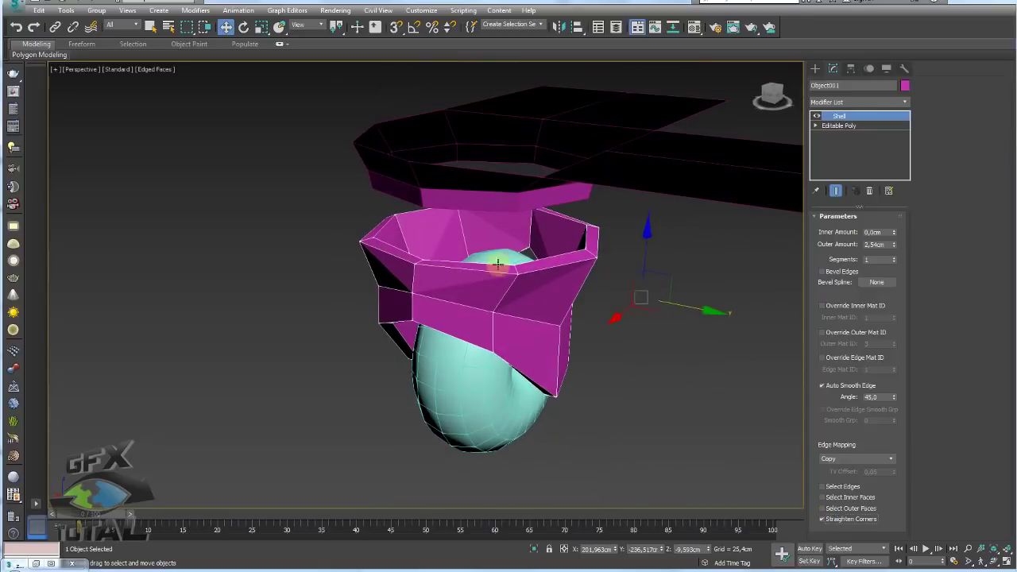
mouse_move(497, 264)
middle_mouse_down("alt")
mouse_move(548, 268)
mouse_move(508, 268)
mouse_move(505, 286)
middle_mouse_up("alt")
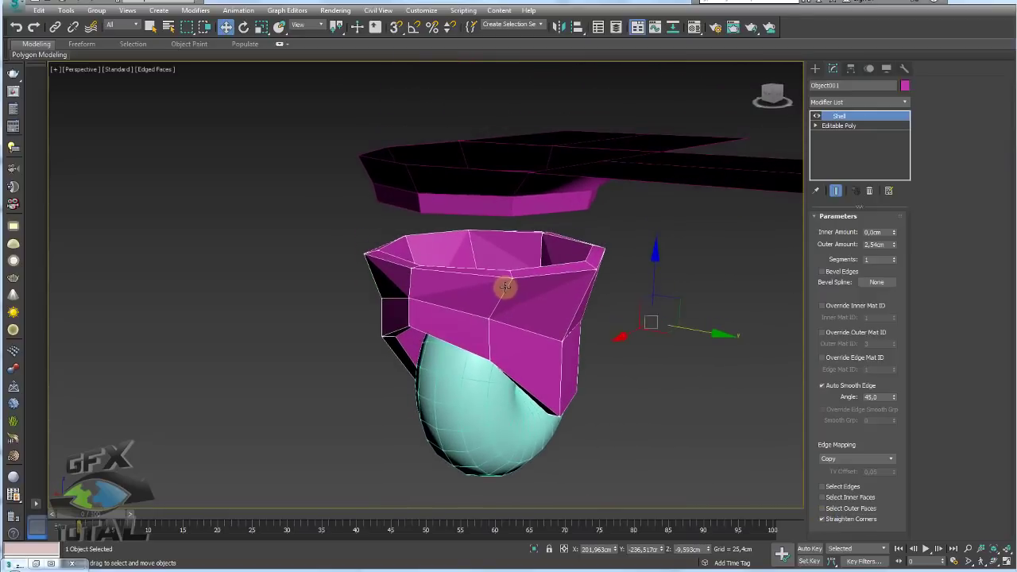
left_click(847, 101)
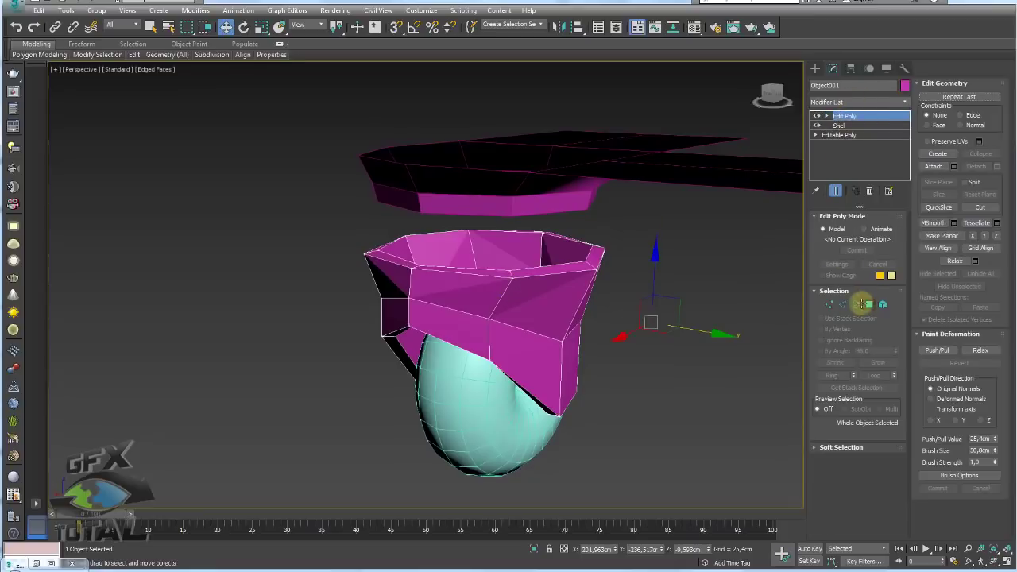
Select six corner vertices of the housing near the wheel.
left_click(869, 305)
mouse_move(700, 294)
middle_mouse_down("alt")
mouse_move(635, 283)
mouse_move(658, 286)
mouse_move(588, 250)
middle_mouse_up("alt")
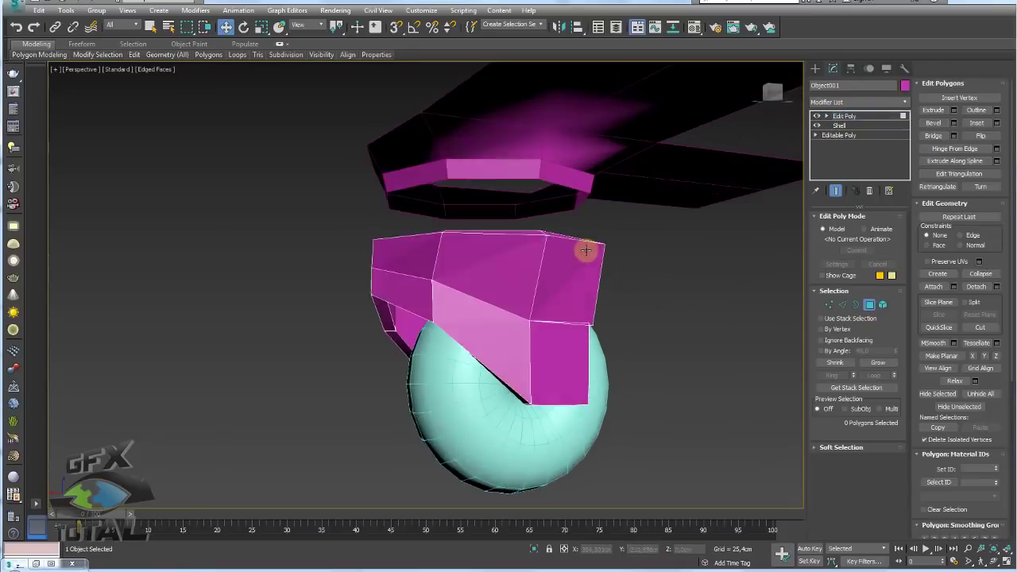
scroll(574, 315, "up", 3)
scroll(573, 315, "up", 2)
mouse_move(574, 315)
middle_mouse_down("alt")
mouse_move(524, 333)
mouse_move(395, 306)
middle_mouse_up("alt")
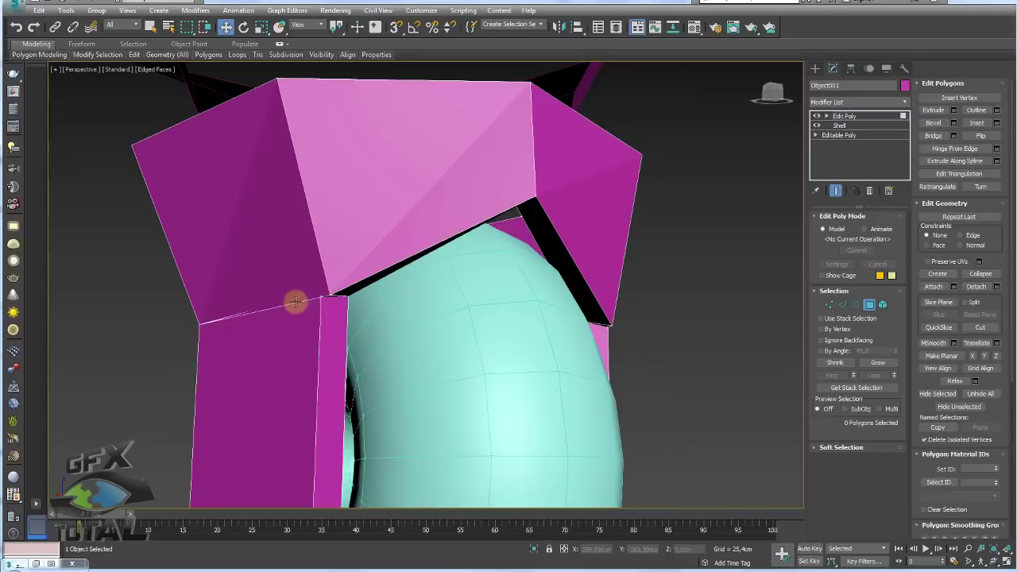
scroll(318, 294, "down", 5)
middle_click_drag(340, 277, 386, 278, "alt")
scroll(428, 297, "up", 5)
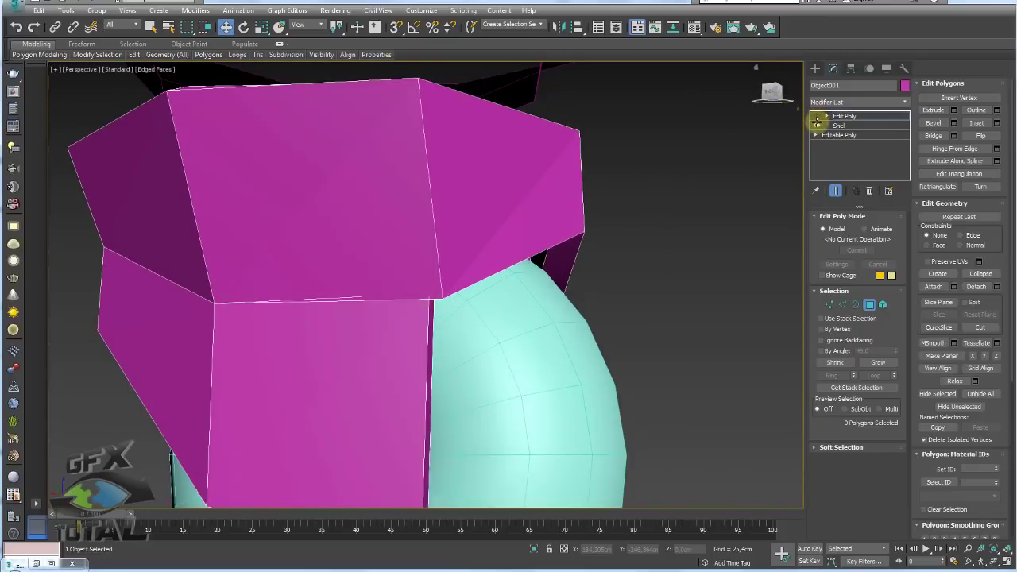
left_click(829, 304)
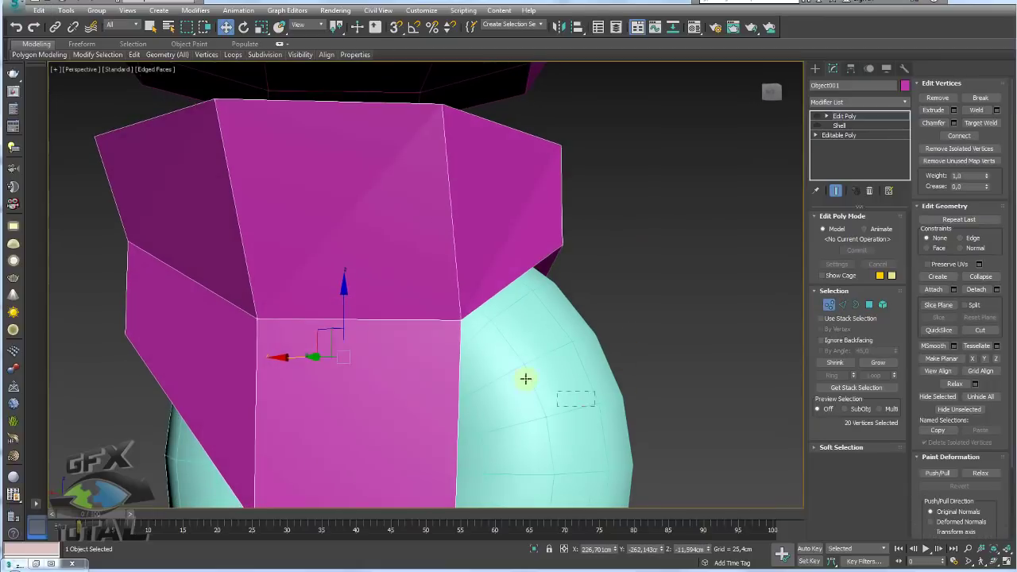
left_click_drag(594, 407, 520, 350)
mouse_move(520, 349)
middle_mouse_down("alt")
mouse_move(447, 355)
mouse_move(274, 330)
middle_mouse_up("alt")
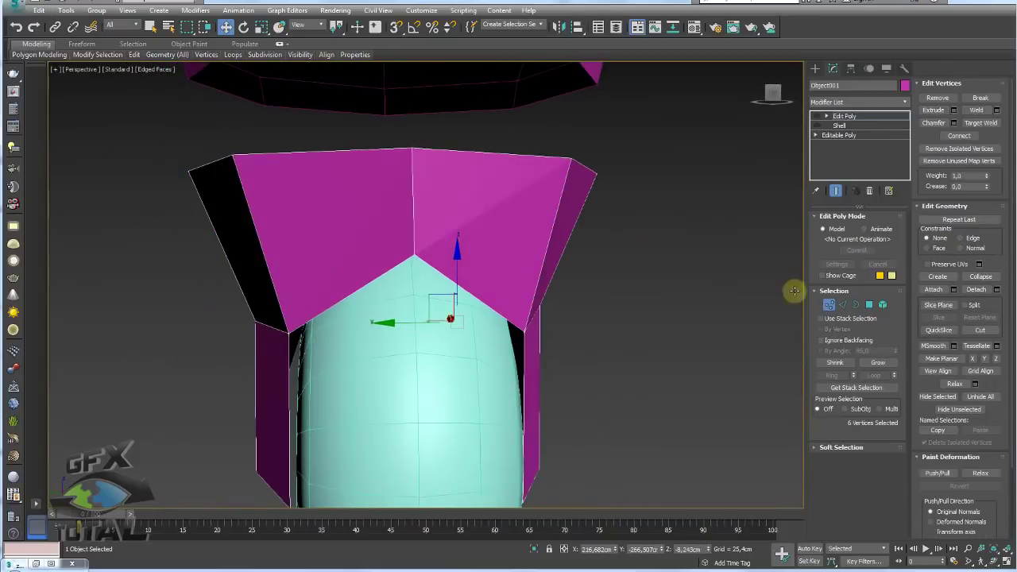
scroll(631, 232, "up", 3)
mouse_move(631, 233)
middle_mouse_down("alt")
mouse_move(644, 215)
mouse_move(664, 233)
middle_mouse_up("alt")
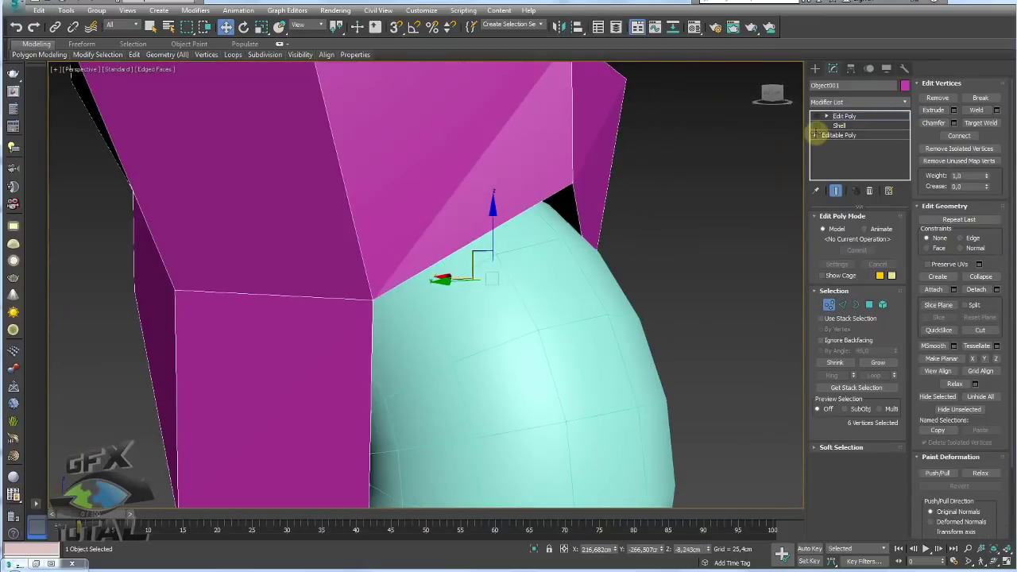
In the base mesh, pull the cut-corner vertices against the torus wheel.
left_click(815, 134)
left_click(837, 145)
mouse_move(372, 298)
left_mouse_down()
mouse_move(374, 250)
mouse_move(390, 295)
left_mouse_up()
mouse_move(390, 295)
middle_mouse_down("alt")
mouse_move(445, 308)
mouse_move(509, 370)
middle_mouse_up("alt")
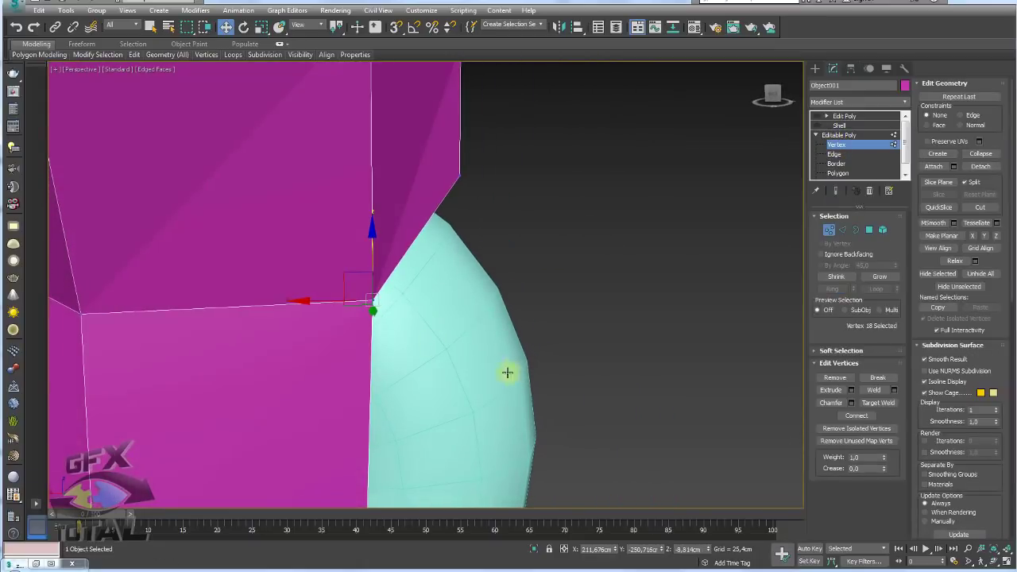
left_click_drag(509, 370, 295, 261)
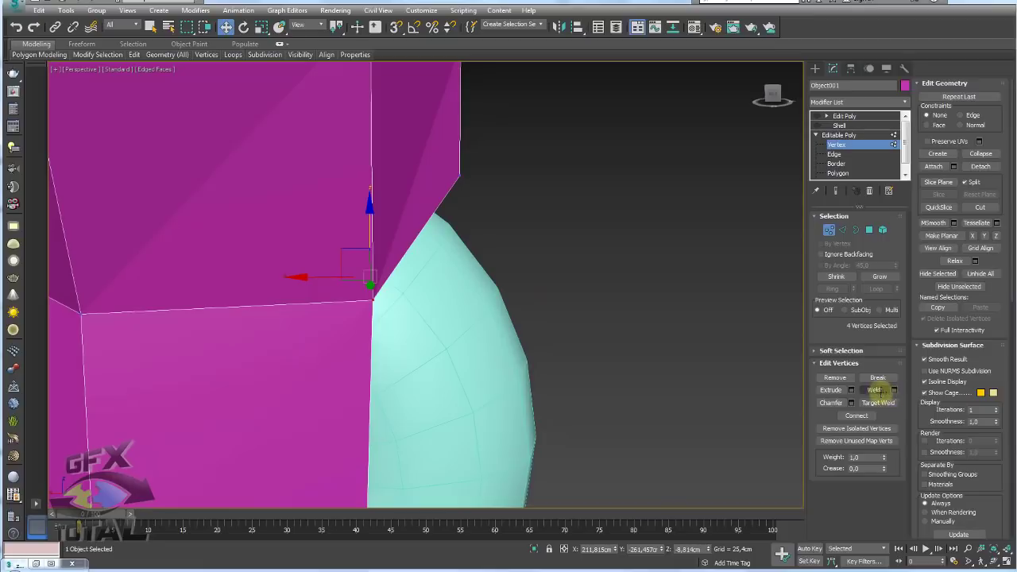
scroll(429, 314, "down", 5)
scroll(445, 325, "up", 5)
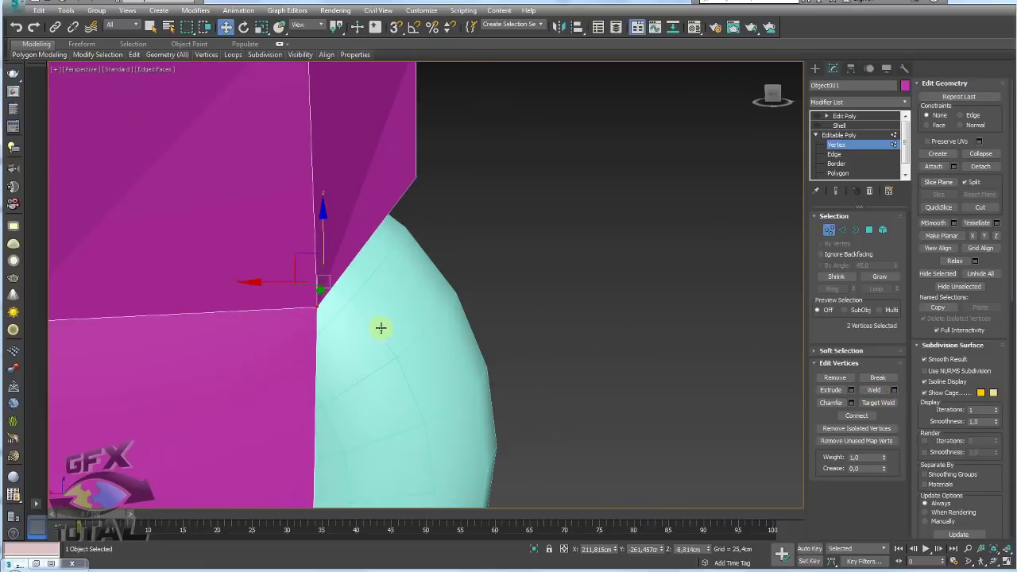
left_click(316, 294)
mouse_move(316, 295)
left_mouse_down()
mouse_move(318, 229)
mouse_move(315, 302)
left_mouse_up()
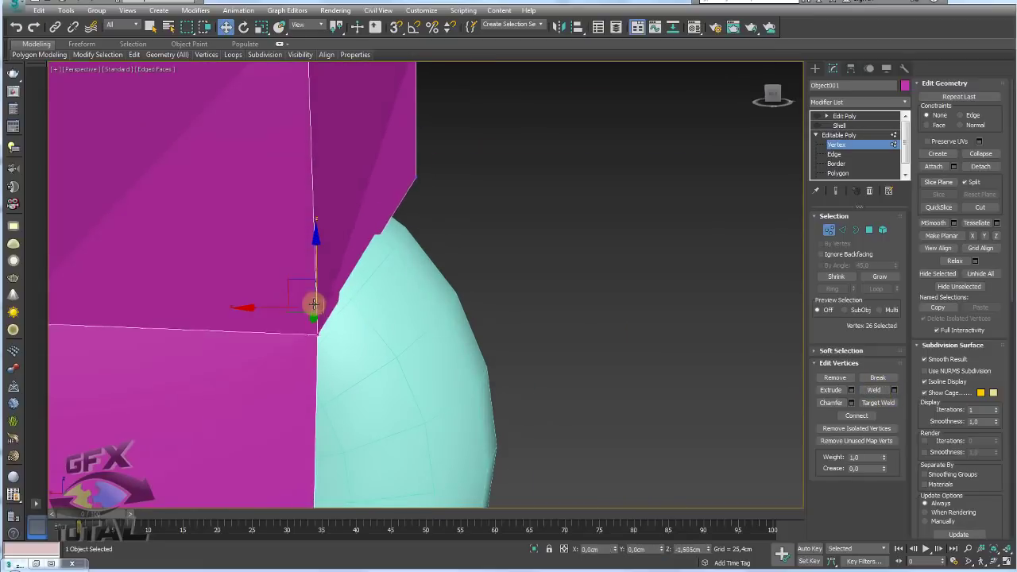
scroll(627, 307, "down", 3)
middle_click_drag(627, 308, 508, 313, "alt")
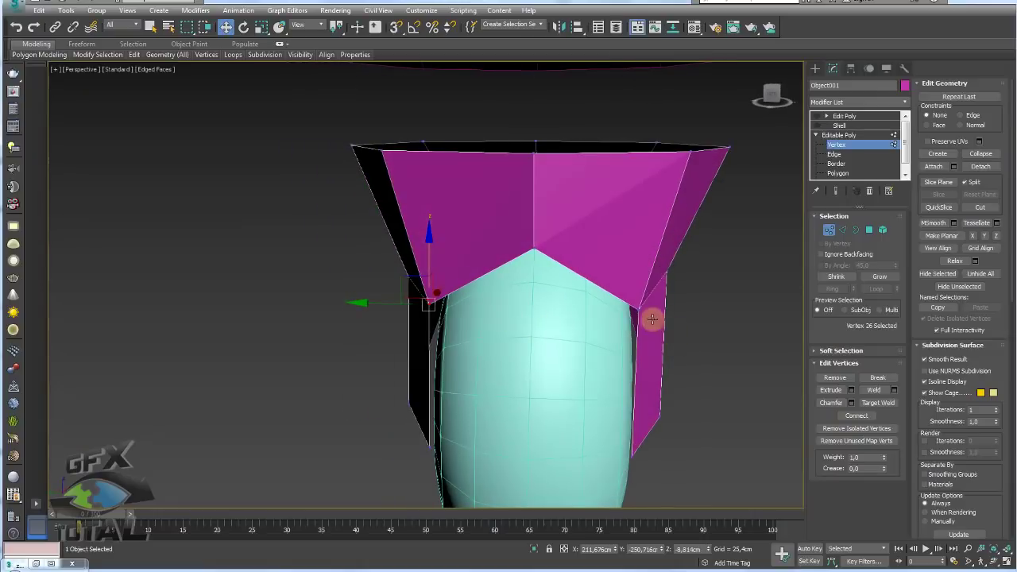
left_click(625, 302)
middle_click_drag(706, 297, 806, 201, "alt")
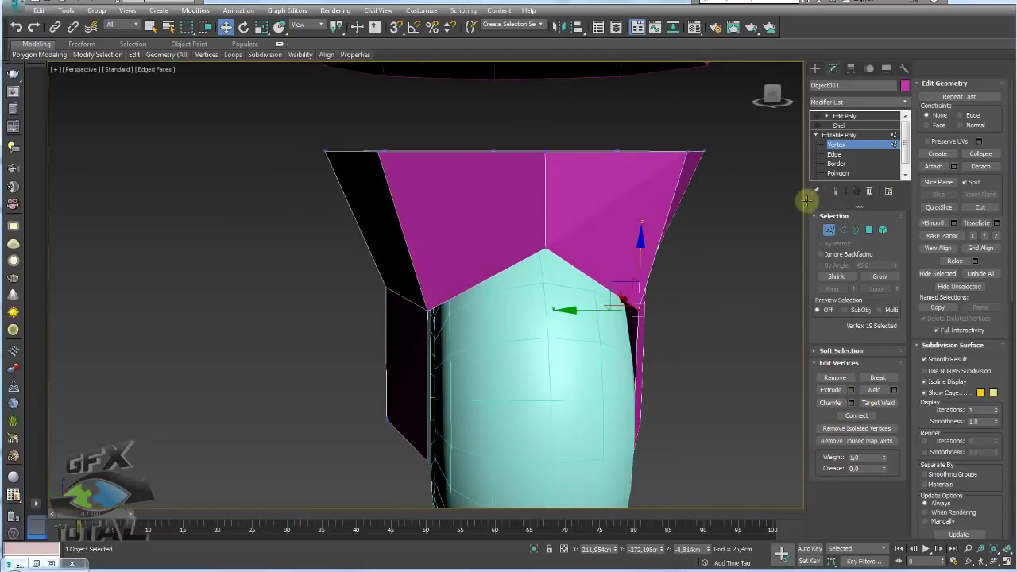
Turn the Shell and top Edit Poly layer back on to inspect the shelled housing.
left_click(839, 125)
left_click(816, 125)
left_click(844, 116)
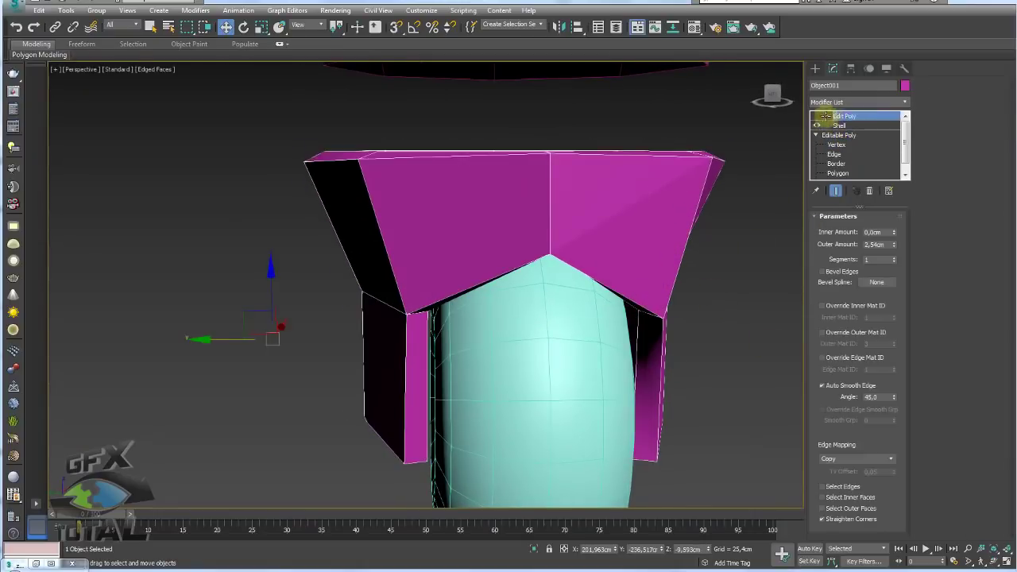
left_click(817, 116)
mouse_move(442, 263)
middle_mouse_down("alt")
mouse_move(495, 273)
mouse_move(488, 243)
mouse_move(408, 245)
mouse_move(468, 233)
mouse_move(421, 254)
mouse_move(368, 254)
mouse_move(581, 261)
mouse_move(516, 287)
middle_mouse_up("alt")
scroll(516, 287, "up", 3)
mouse_move(563, 254)
middle_mouse_down("alt")
mouse_move(567, 281)
mouse_move(603, 254)
middle_mouse_up("alt")
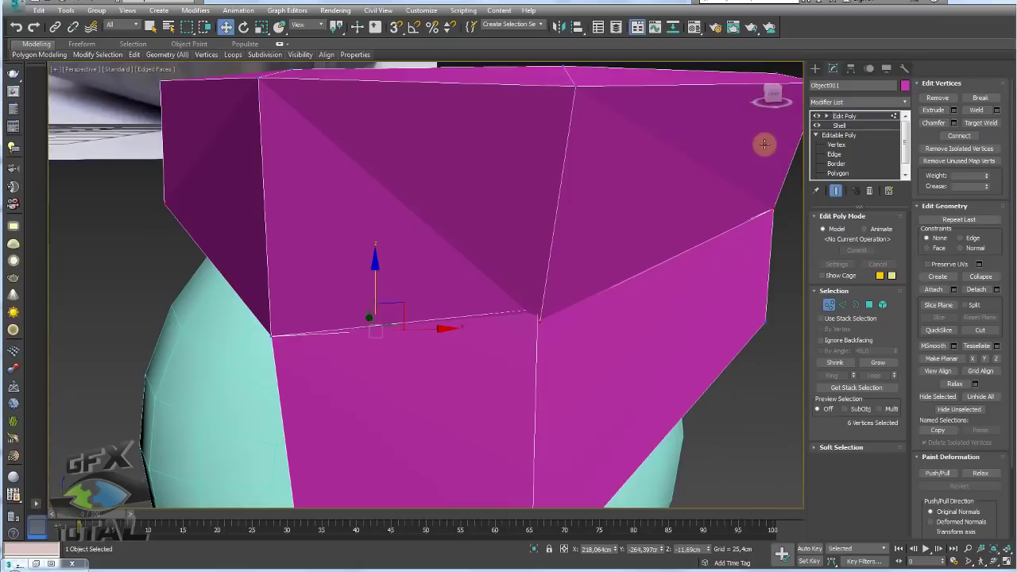
scroll(572, 322, "down", 2)
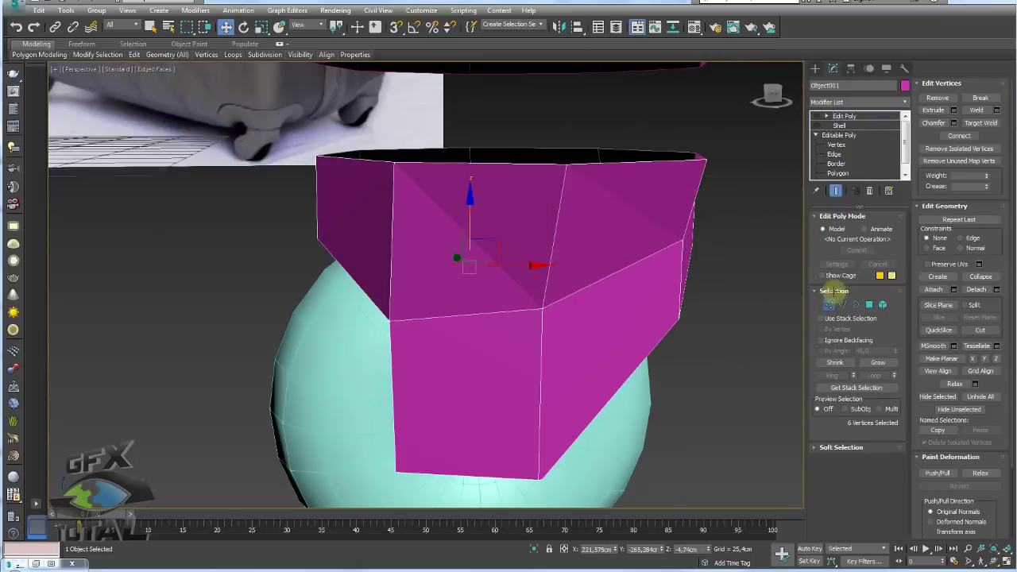
Test-move a front base-mesh vertex, cancel it, and select all the housing's vertices.
left_click(835, 145)
left_click(542, 306)
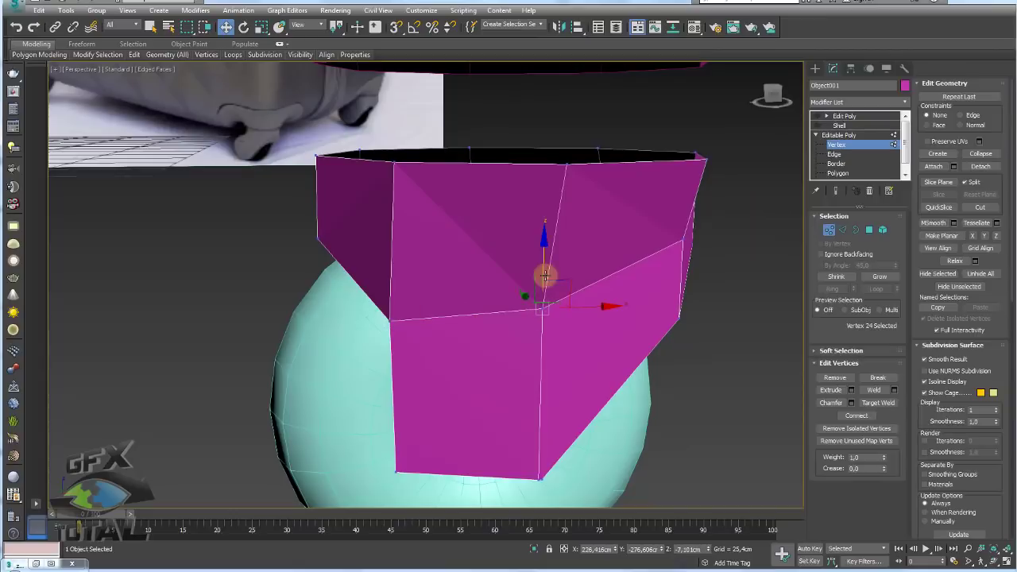
left_click_drag(543, 279, 547, 320)
right_click(582, 343)
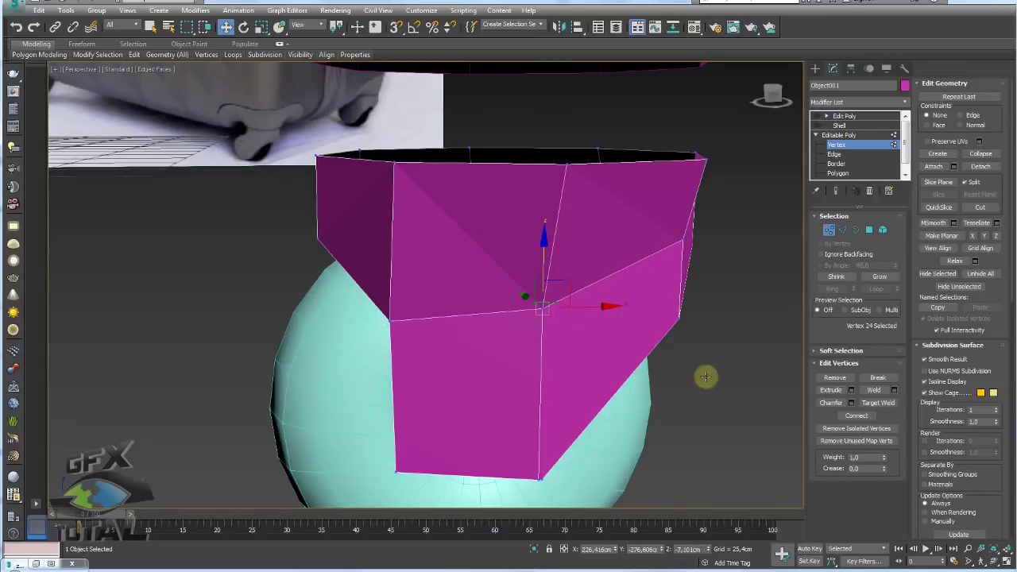
scroll(316, 131, "down", 2)
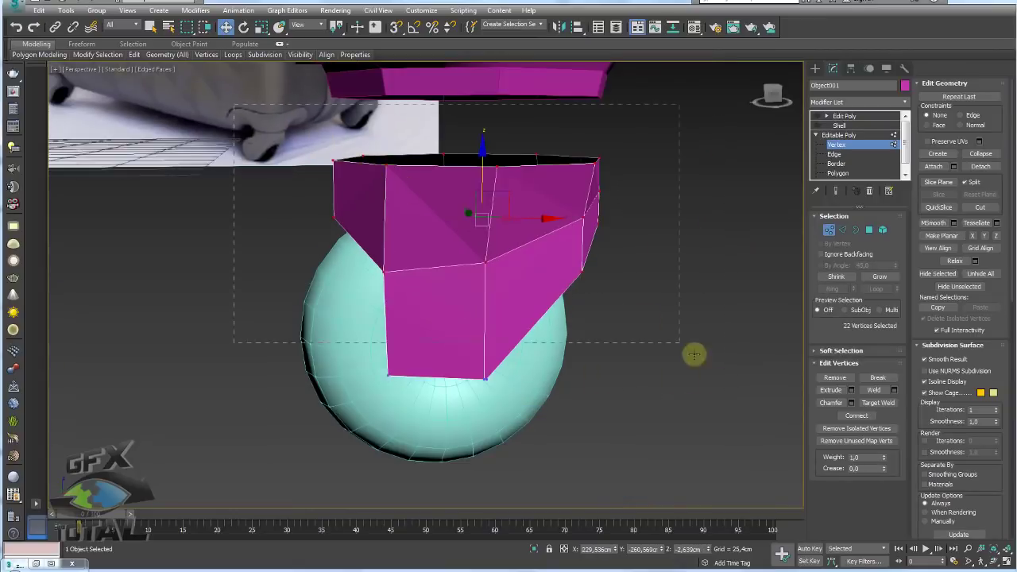
left_click_drag(234, 104, 693, 354)
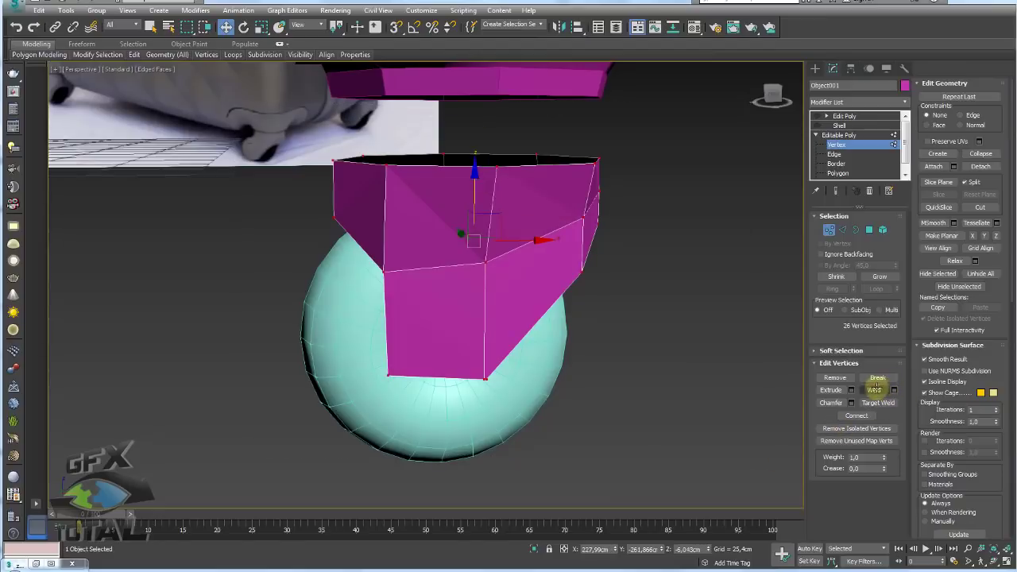
In the top Edit Poly layer, region-select the housing's top ring of vertices.
left_click(839, 125)
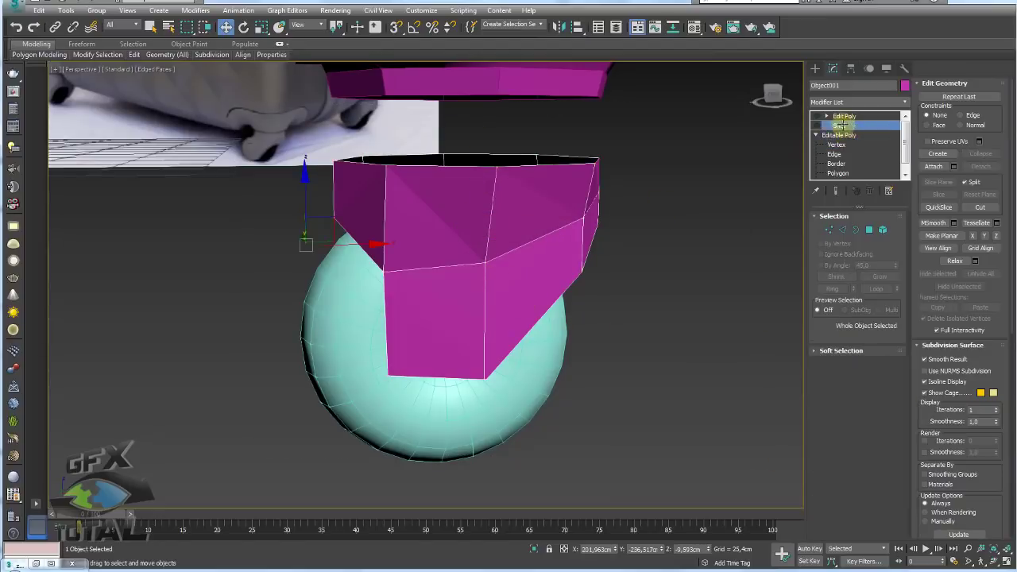
left_click(843, 116)
mouse_move(669, 258)
middle_mouse_down("alt")
mouse_move(599, 267)
mouse_move(609, 297)
mouse_move(702, 268)
mouse_move(495, 253)
mouse_move(572, 273)
mouse_move(640, 317)
mouse_move(663, 307)
mouse_move(335, 205)
middle_mouse_up("alt")
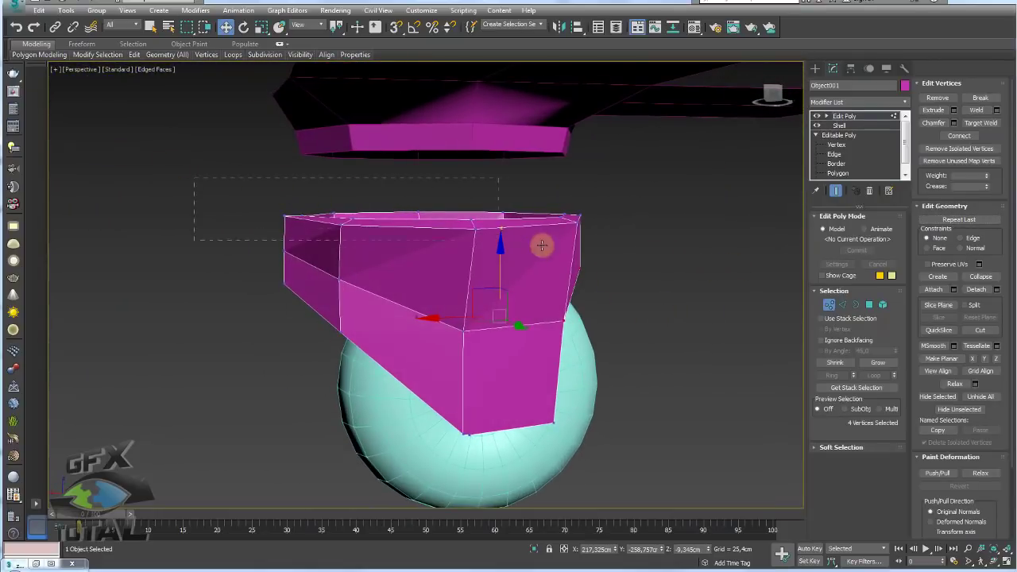
left_click_drag(541, 245, 703, 234)
scroll(691, 239, "up", 5)
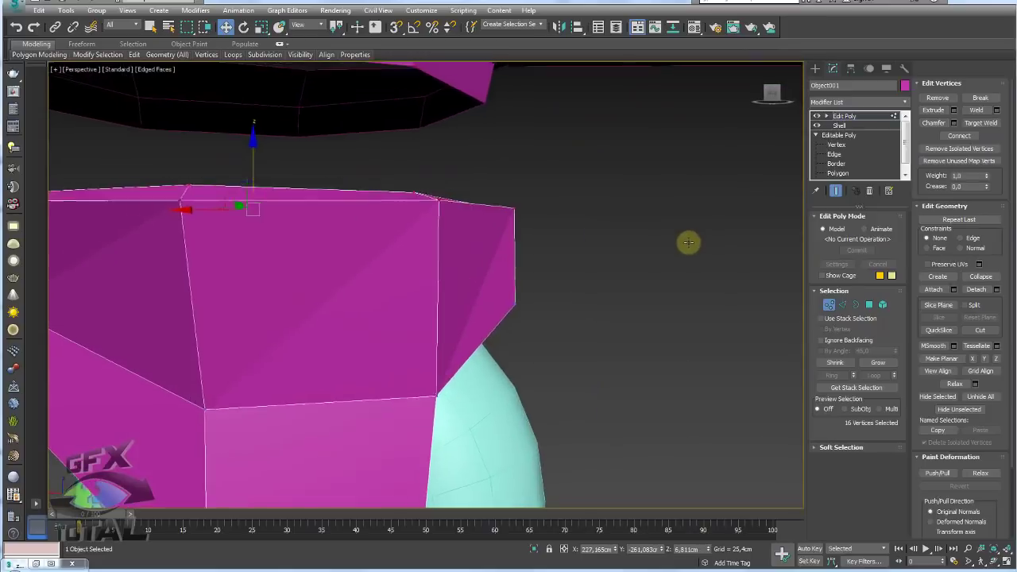
scroll(685, 240, "down", 5)
middle_click_drag(686, 241, 590, 274, "alt")
scroll(1005, 277, "down", 1)
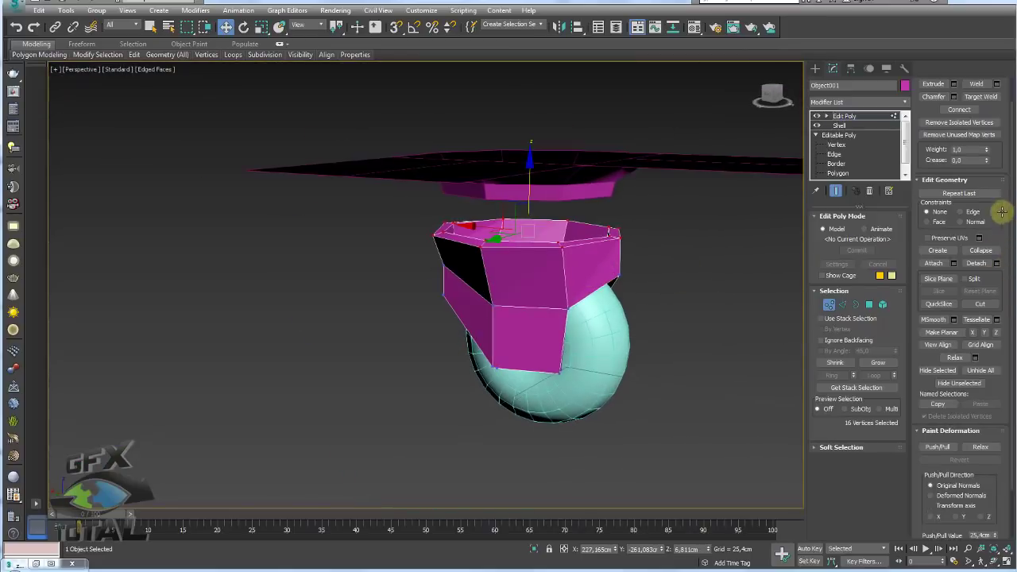
scroll(1001, 271, "down", 2)
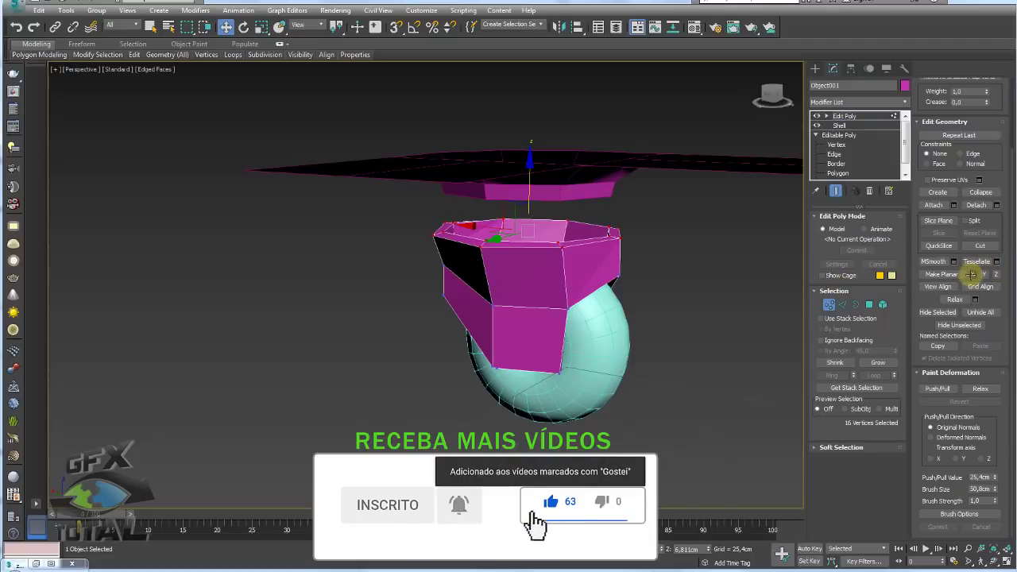
Flatten the selected top vertices with Make Planar Z into a level octagon.
left_click(972, 274)
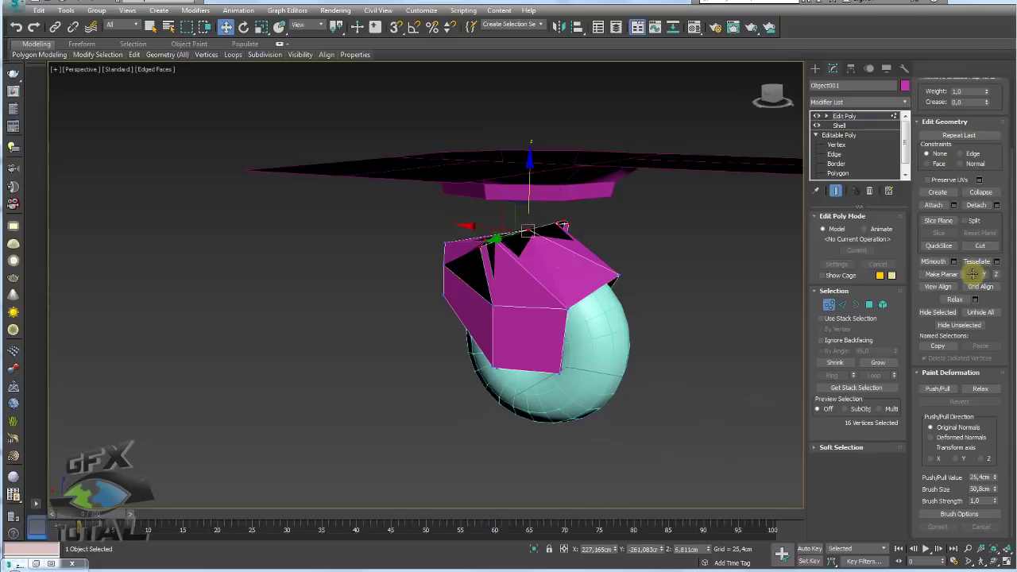
left_click(981, 273)
left_click(985, 274)
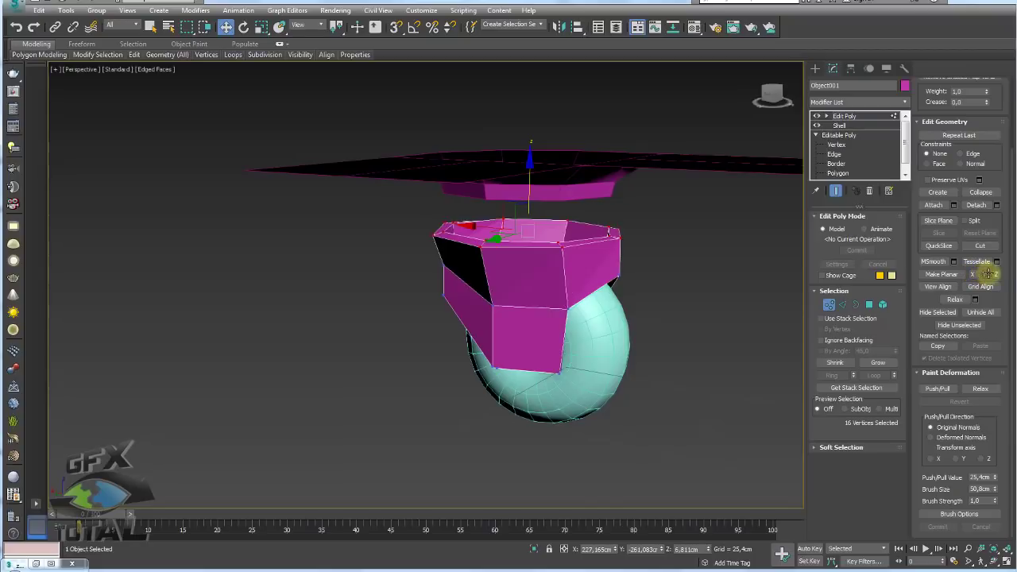
mouse_move(624, 252)
middle_mouse_down("alt")
mouse_move(465, 239)
mouse_move(491, 226)
mouse_move(484, 249)
mouse_move(716, 247)
middle_mouse_up("alt")
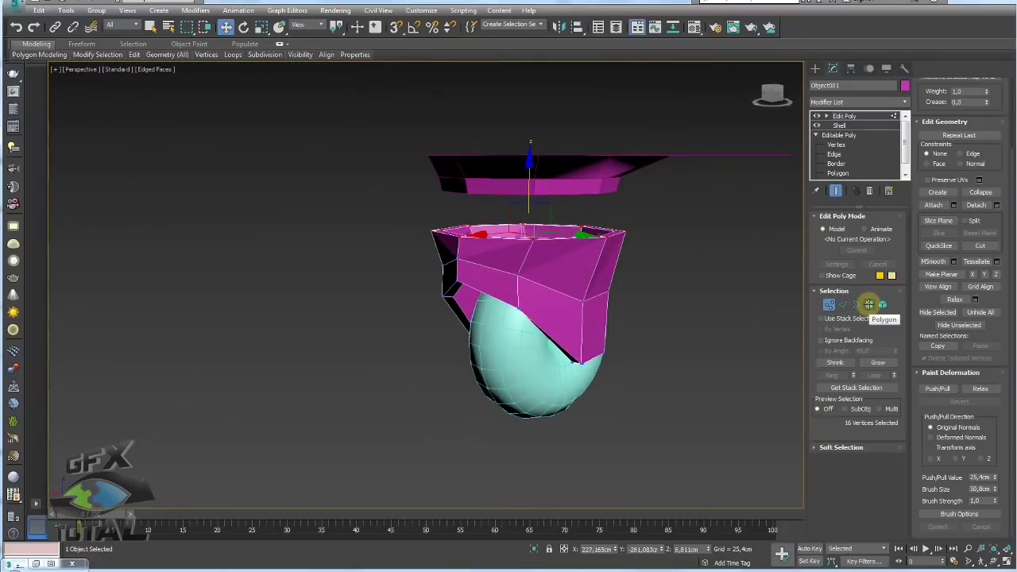
Ring-select the edges along the angled cut rim and convert them to polygons.
left_click(869, 304)
left_click(842, 304)
scroll(541, 276, "up", 2)
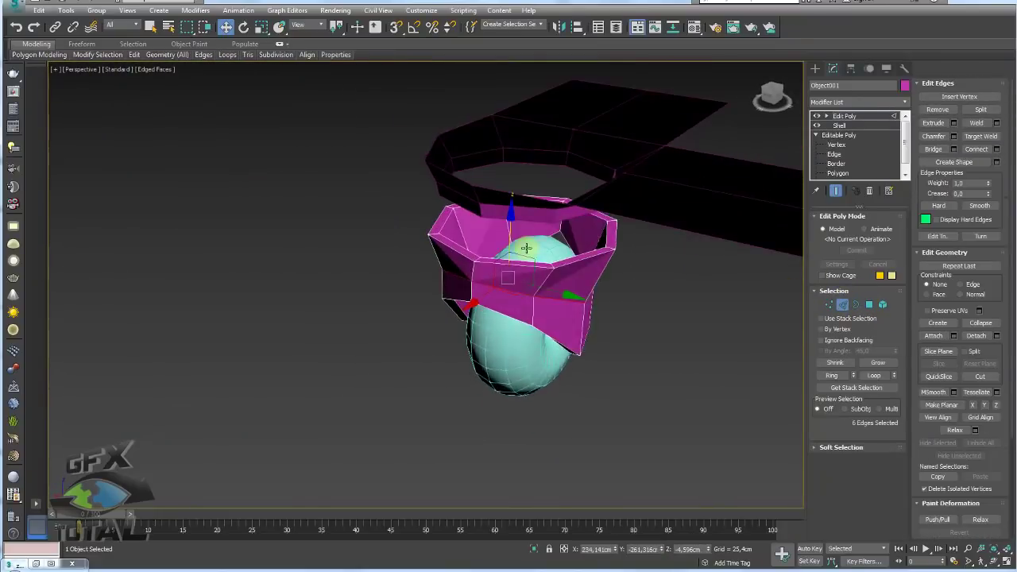
scroll(541, 275, "up", 3)
left_click(531, 281)
mouse_move(531, 280)
middle_mouse_down("alt")
mouse_move(545, 392)
mouse_move(517, 340)
middle_mouse_up("alt")
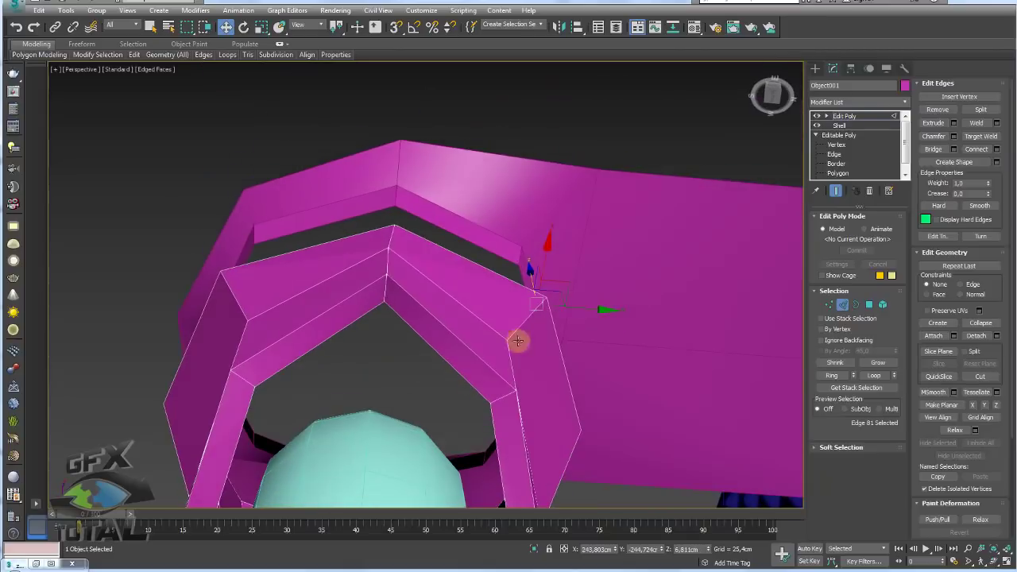
left_click(501, 397, "ctrl")
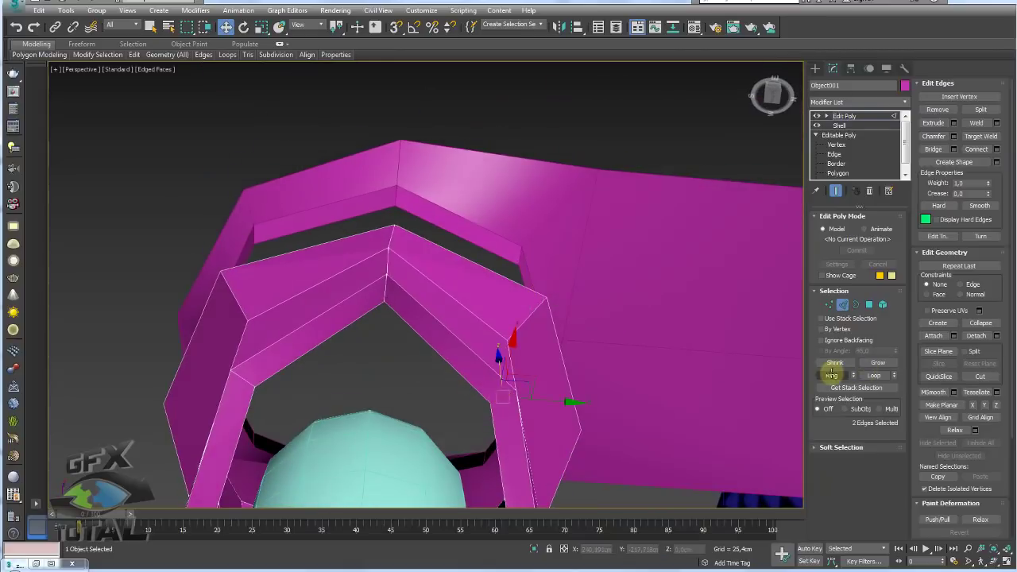
left_click(831, 374)
left_click(868, 304, "ctrl")
Clear All smoothing groups on the selected cut-rim polygon strip.
mouse_move(537, 305)
middle_mouse_down("alt")
mouse_move(575, 273)
mouse_move(547, 324)
mouse_move(497, 322)
middle_mouse_up("alt")
mouse_move(585, 380)
middle_mouse_down("alt")
mouse_move(540, 386)
mouse_move(532, 354)
mouse_move(617, 386)
mouse_move(631, 379)
middle_mouse_up("alt")
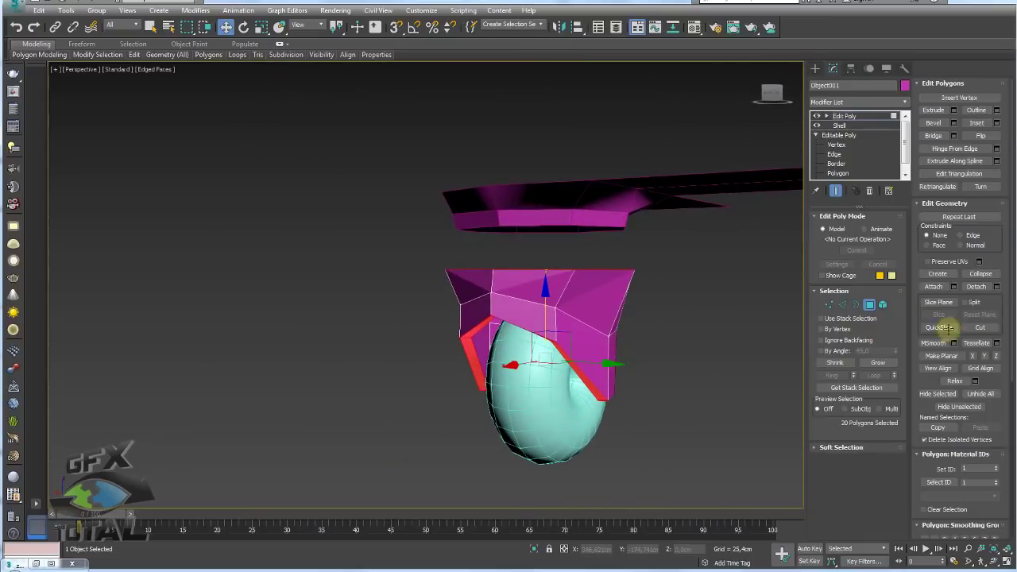
left_click_drag(1006, 400, 993, 157)
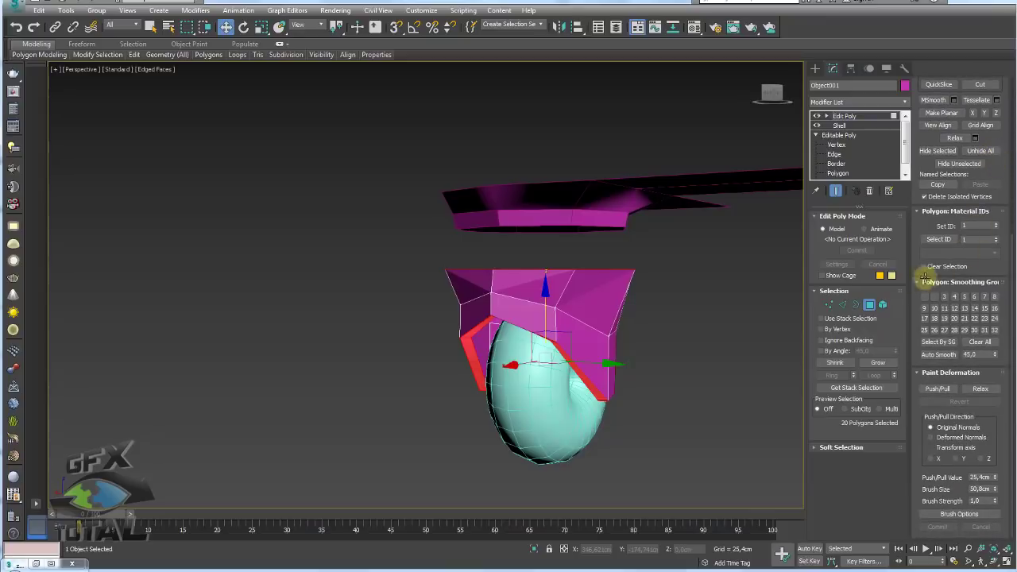
left_click(976, 342)
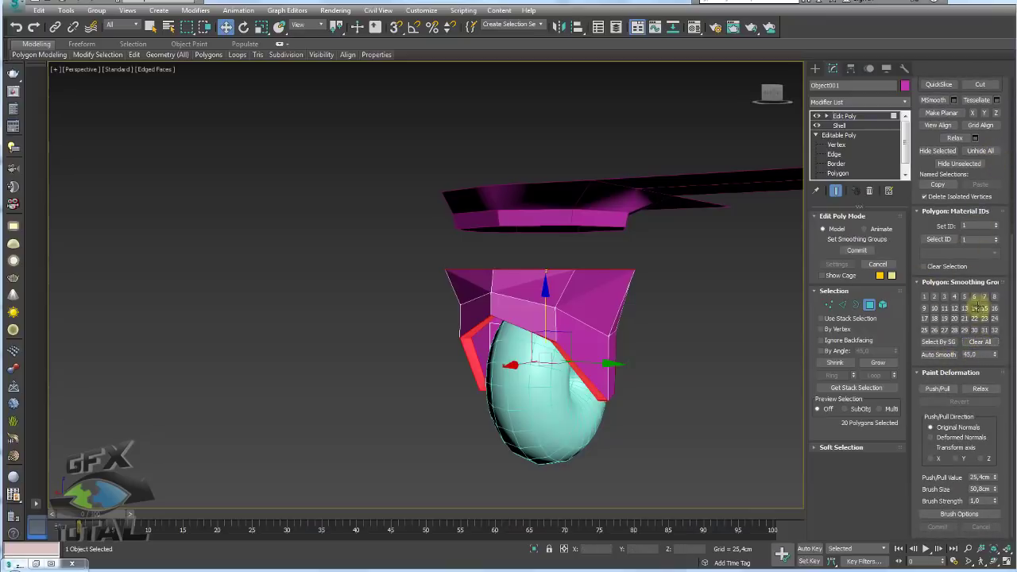